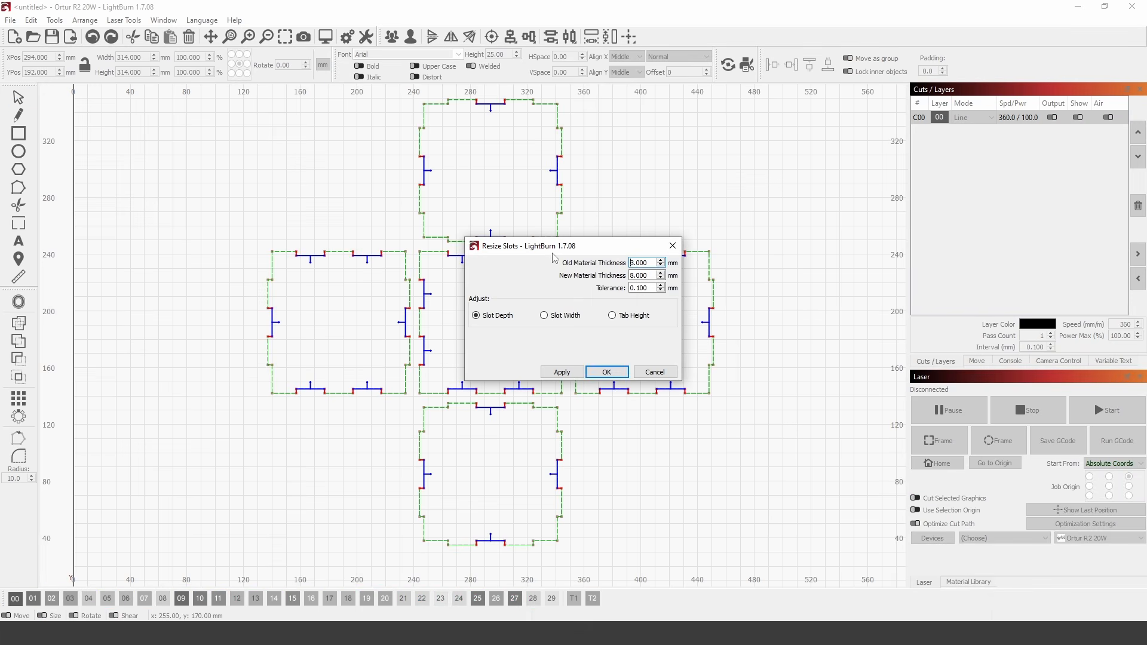
# Resize the box panels' slots by tab height for a material change from 3 mm to 8 mm
pyautogui.moveTo(597, 249); pyautogui.dragTo(786, 244)
pyautogui.click(891, 315)
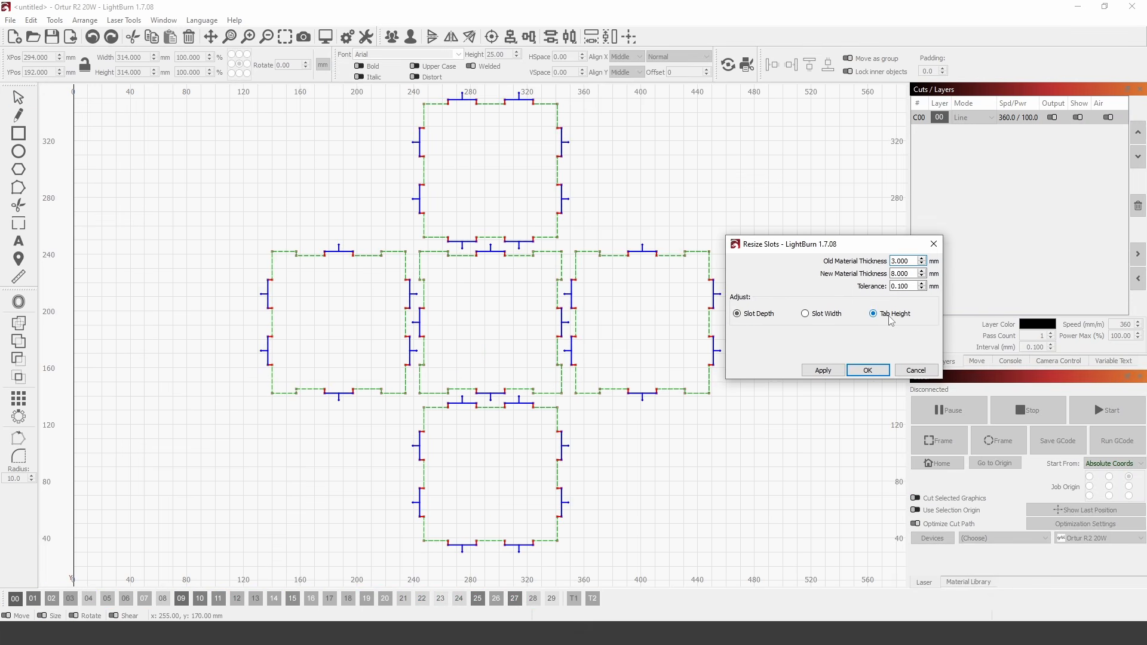
pyautogui.click(868, 371)
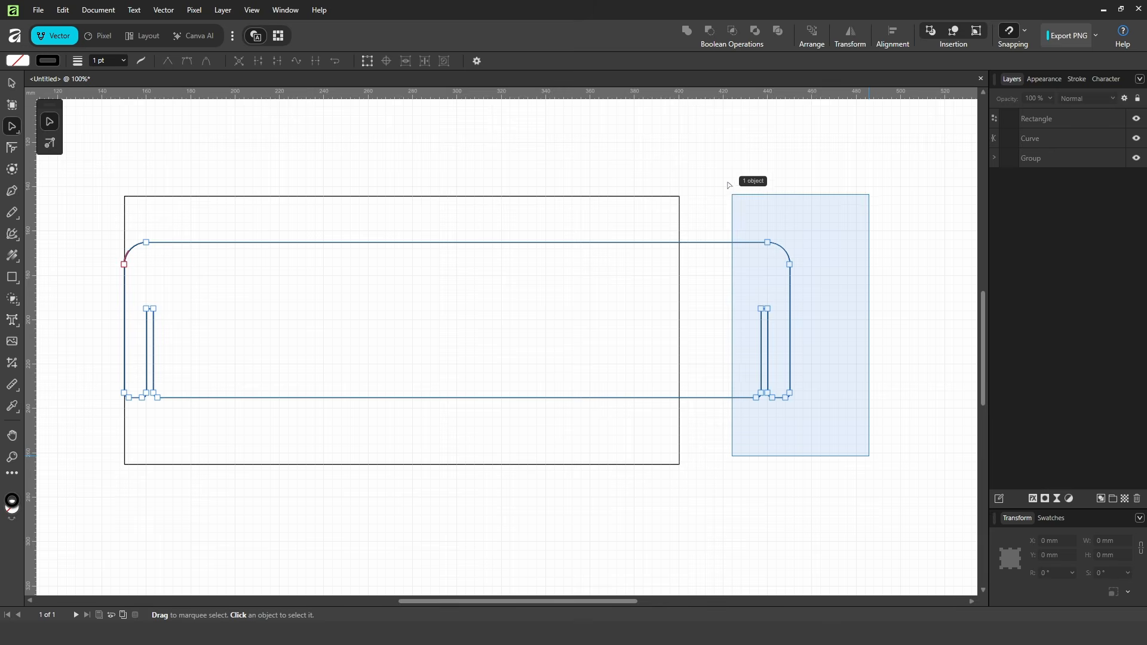
# In Affinity, shorten the slotted curve by moving its right-end nodes to the guide rectangle's right edge, and delete the rectangle
pyautogui.moveTo(808, 420); pyautogui.dragTo(813, 425)
pyautogui.moveTo(789, 265); pyautogui.dragTo(679, 265)
pyautogui.click(681, 220)
pyautogui.press('Delete')
pyautogui.click(740, 228)
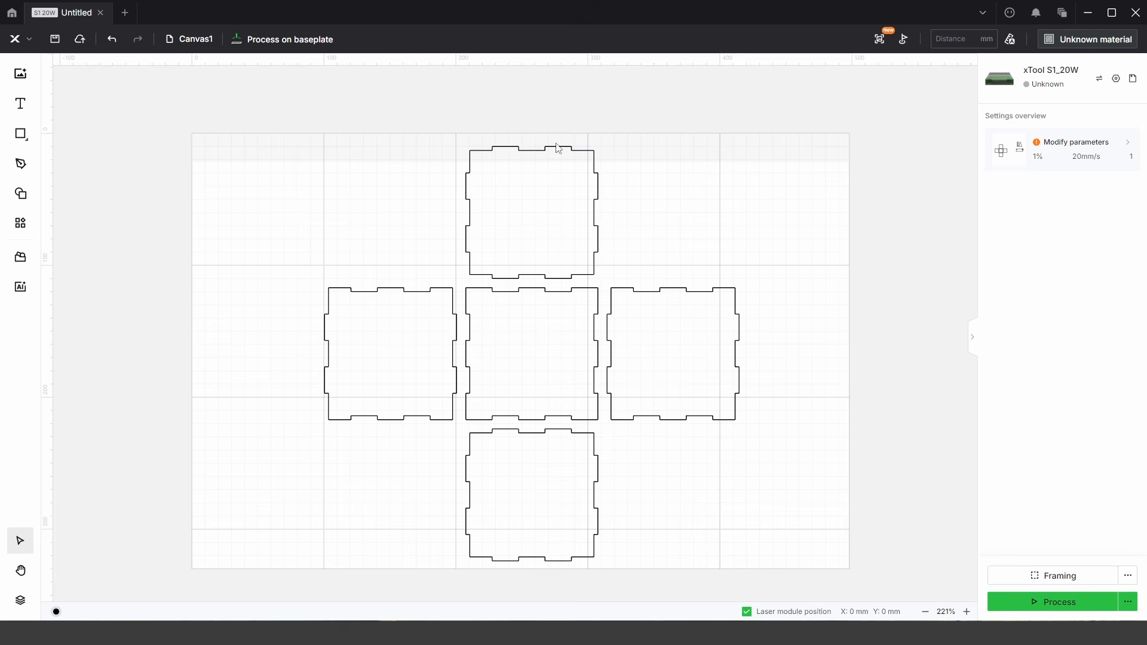
# Switch to the xTool project, select the uppermost box panel and examine its tabs up close
pyautogui.scroll(5, 536, 152)
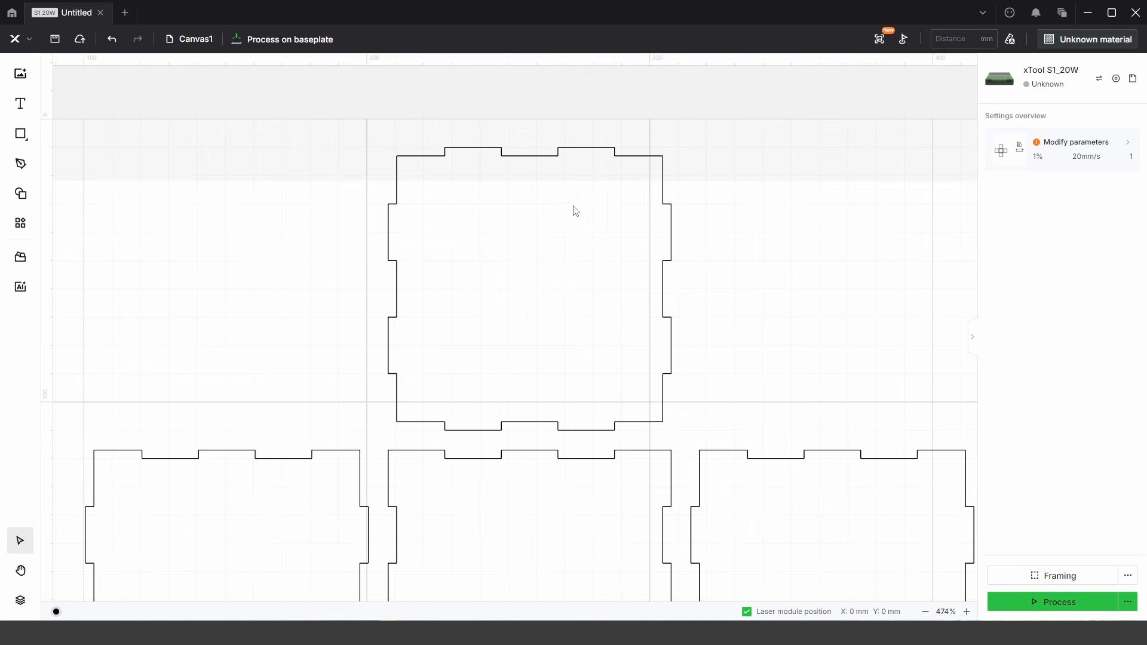
pyautogui.moveTo(762, 207); pyautogui.dragTo(543, 328)
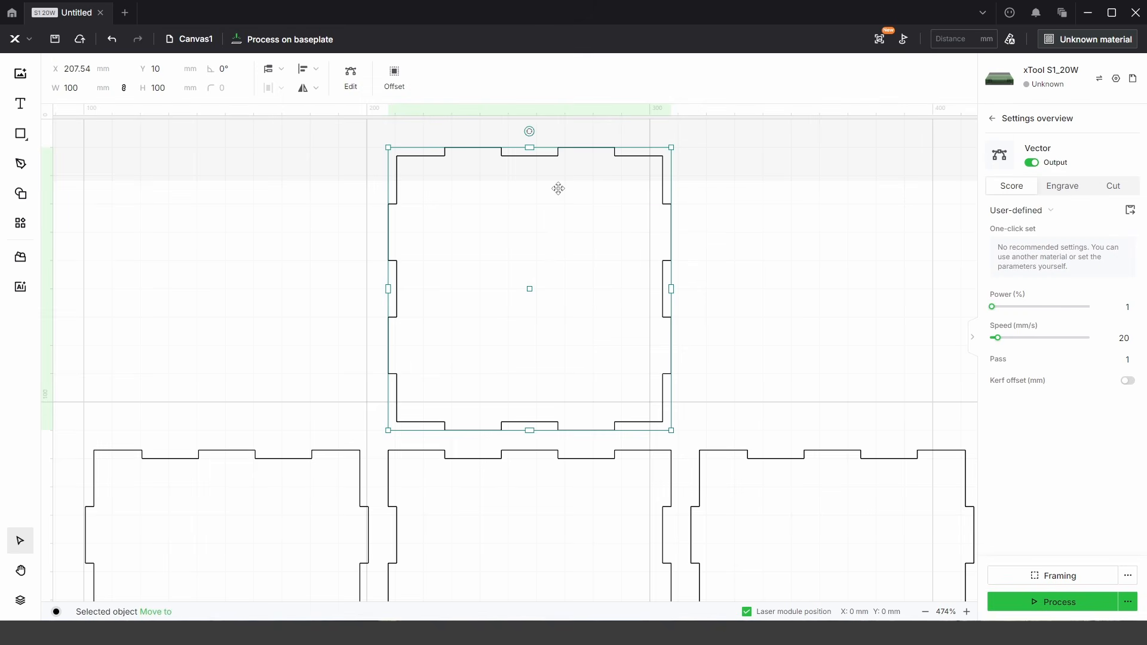
pyautogui.scroll(-5, 543, 334)
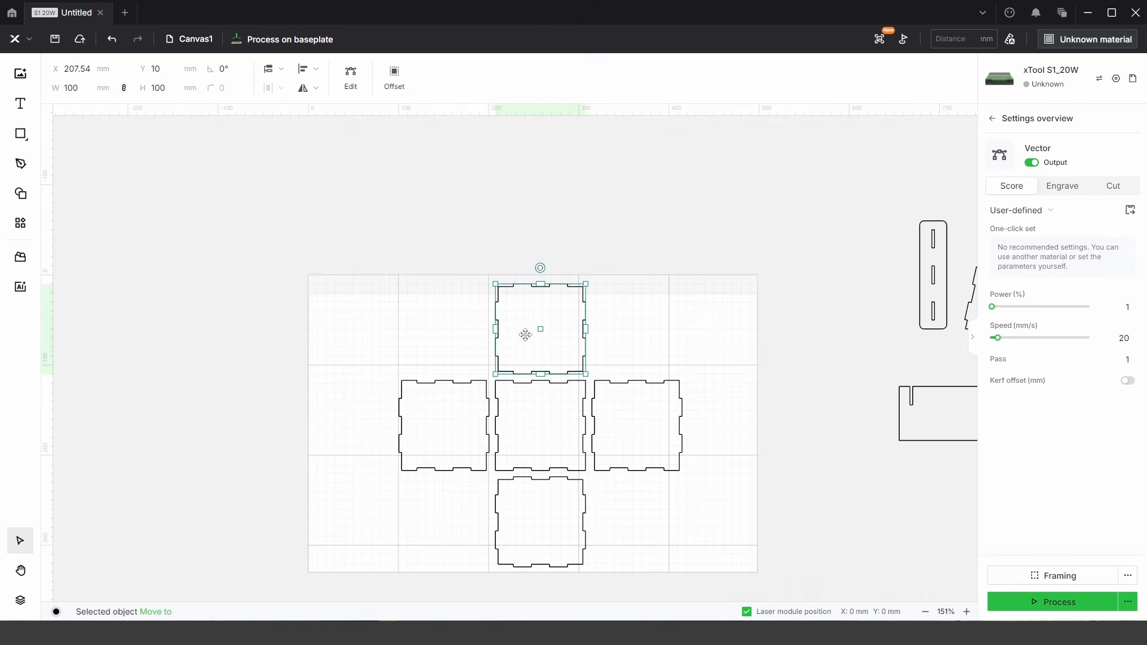
pyautogui.scroll(2, 524, 332)
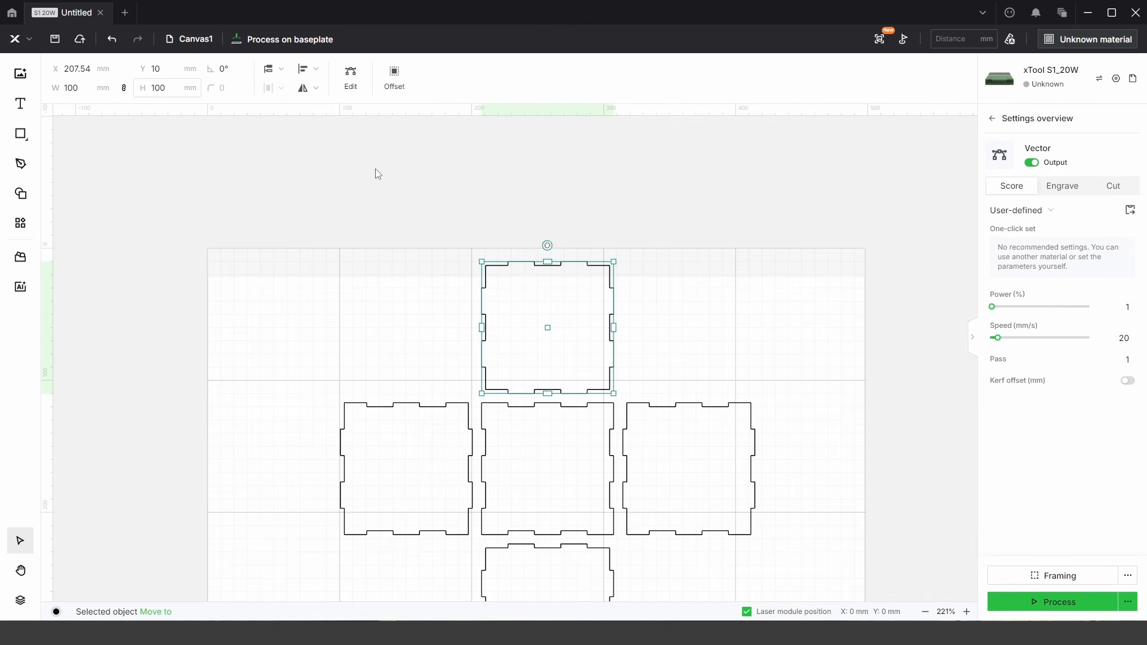
pyautogui.scroll(4, 597, 301)
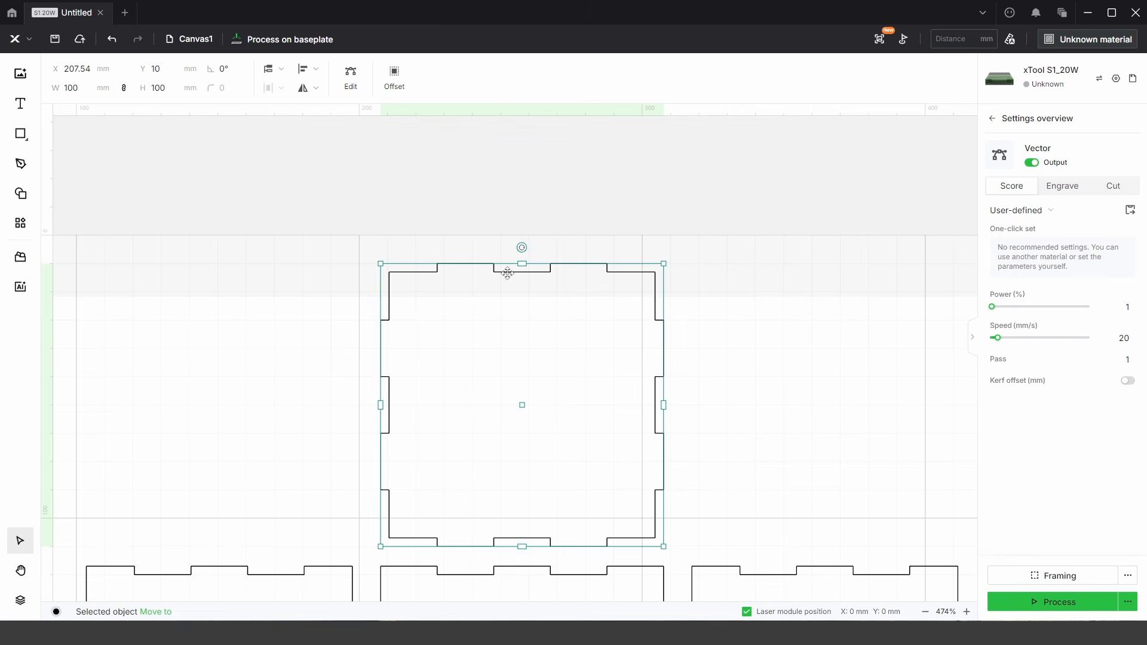
pyautogui.scroll(4, 507, 274)
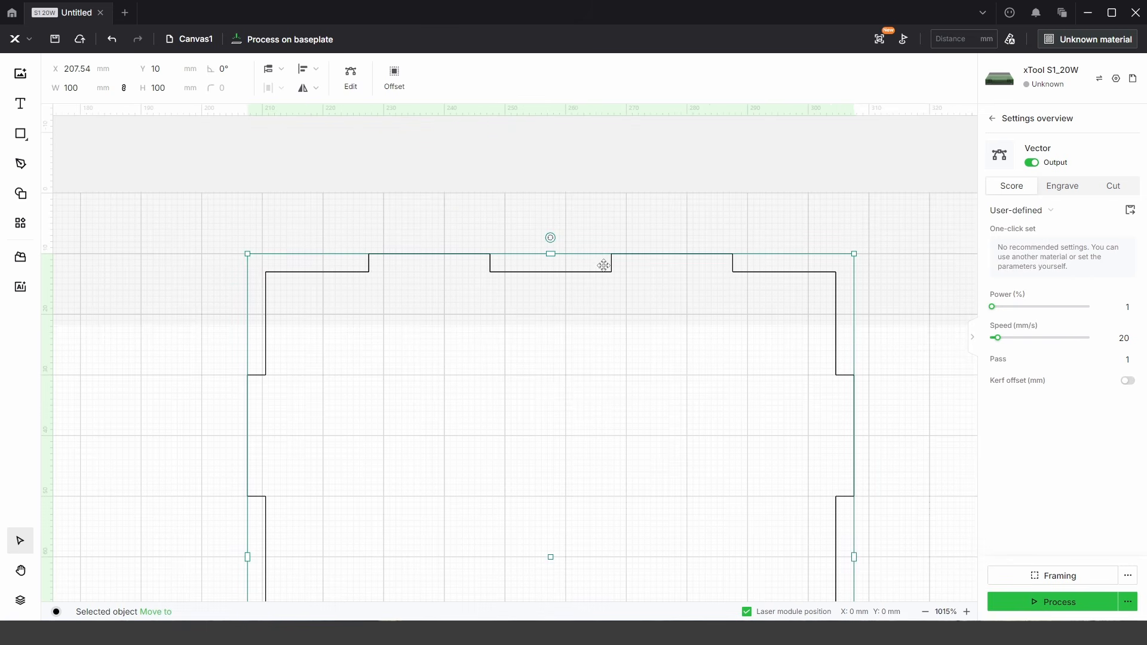
pyautogui.scroll(-4, 474, 273)
pyautogui.scroll(-2, 481, 268)
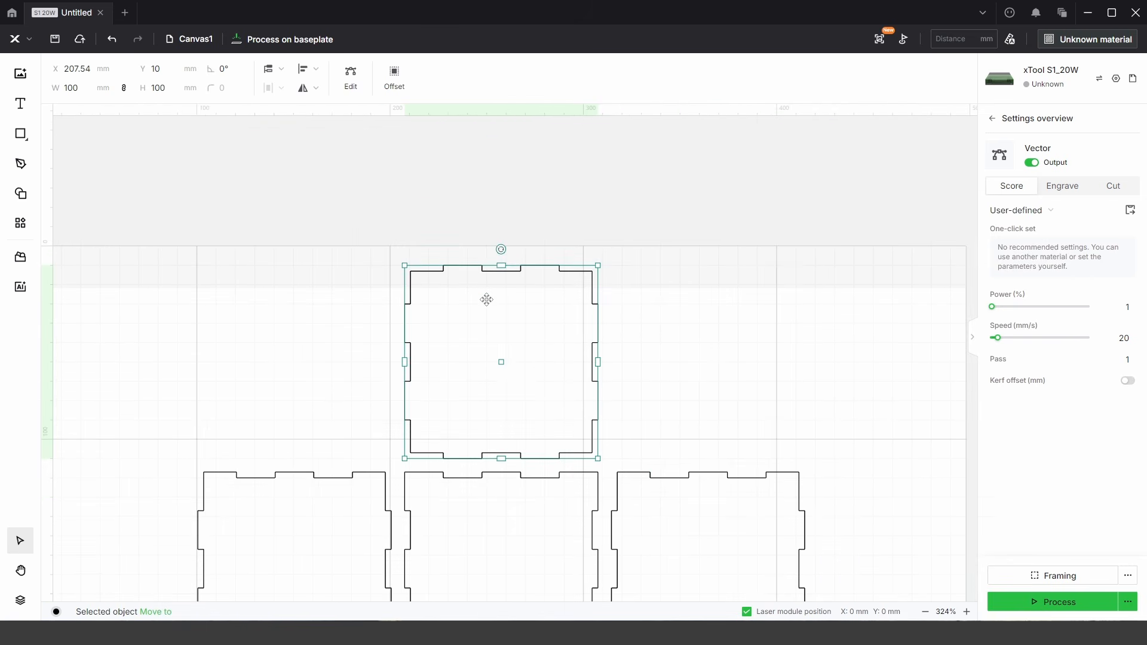
# Scale the selected uppermost panel proportionally to 200 mm wide and move it up, clear of the other panels
pyautogui.click(60, 89)
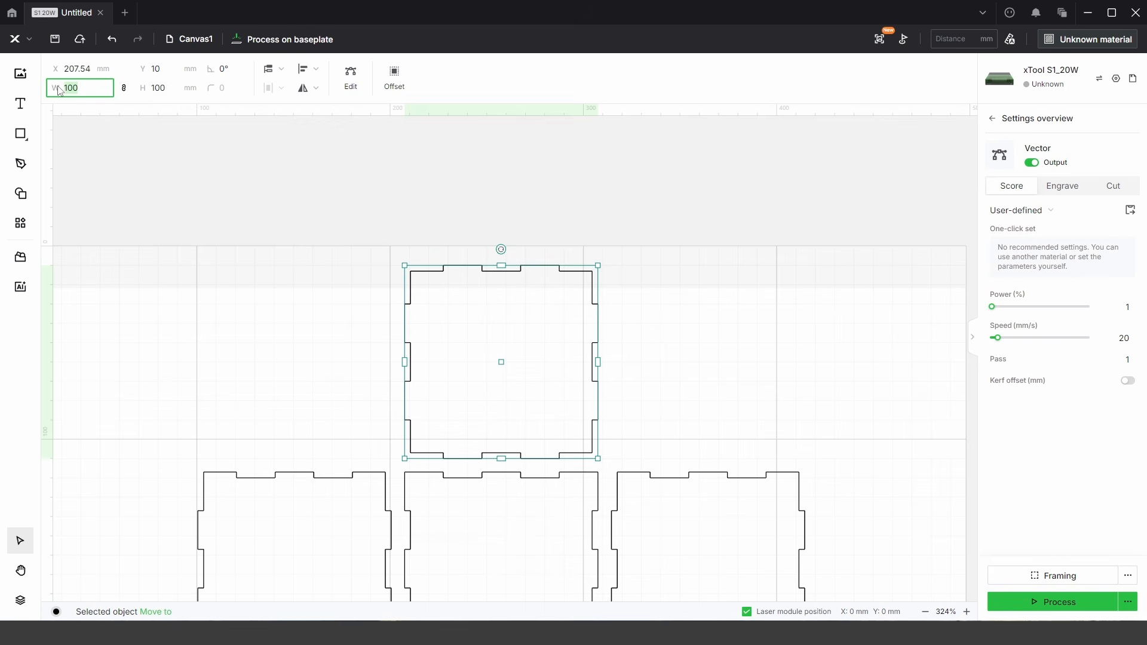
pyautogui.press('Return')
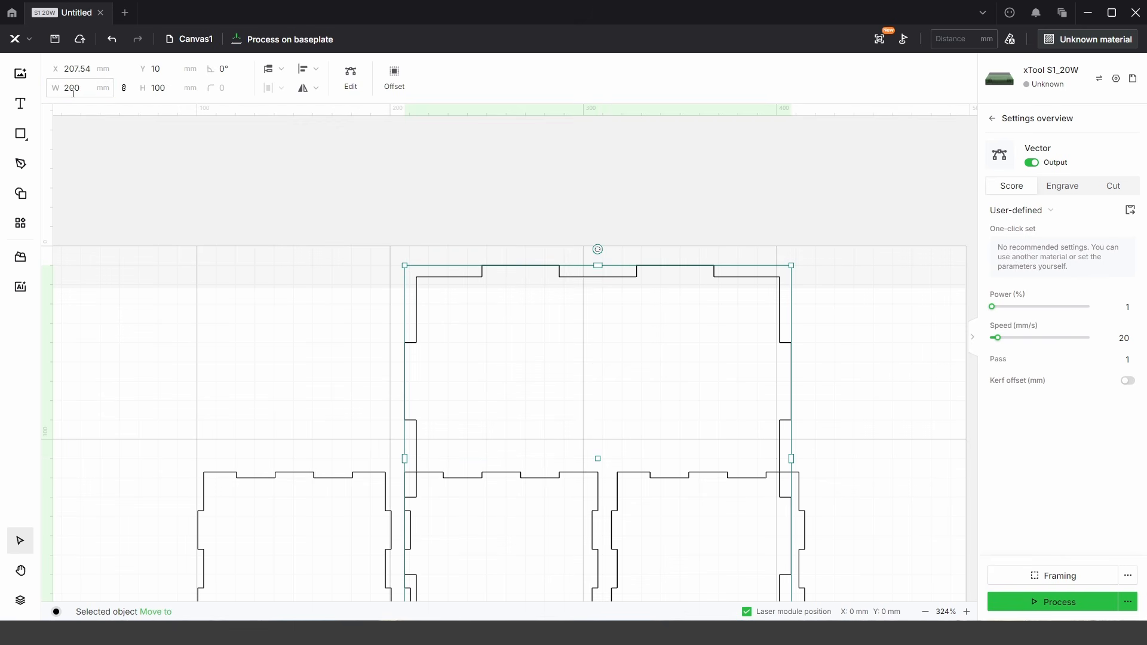
pyautogui.scroll(-4, 486, 340)
pyautogui.moveTo(622, 361); pyautogui.dragTo(586, 251)
pyautogui.scroll(6, 478, 218)
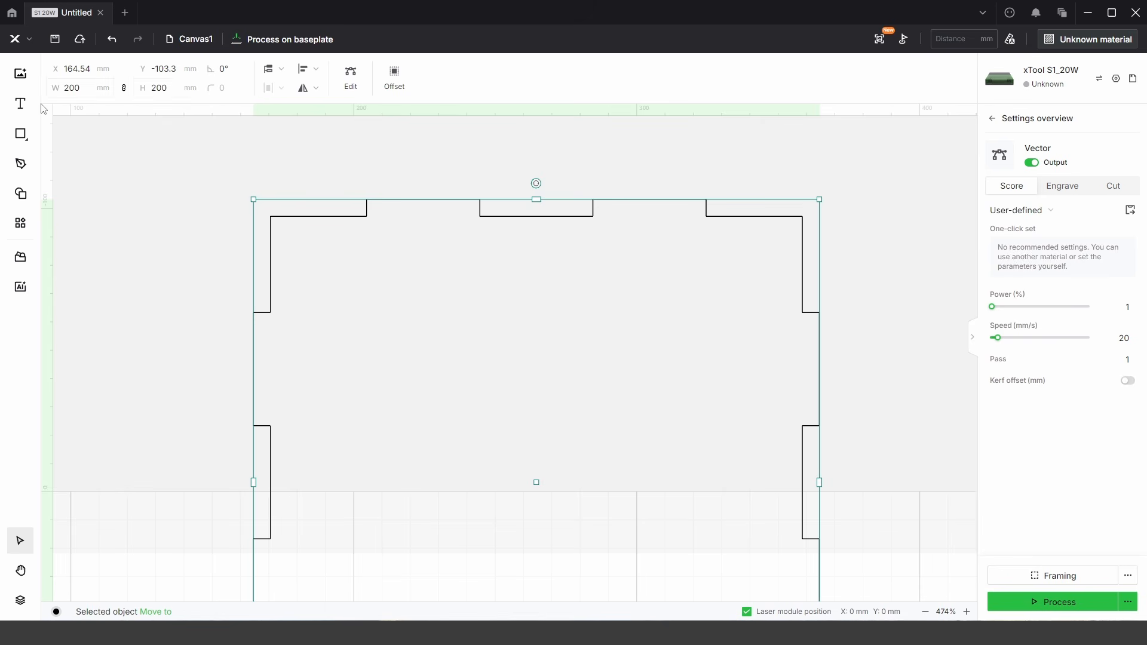
# Draw a small rectangle above the enlarged panel and set its height to 6 mm with proportions locked
pyautogui.moveTo(20, 133)
pyautogui.click(90, 151)
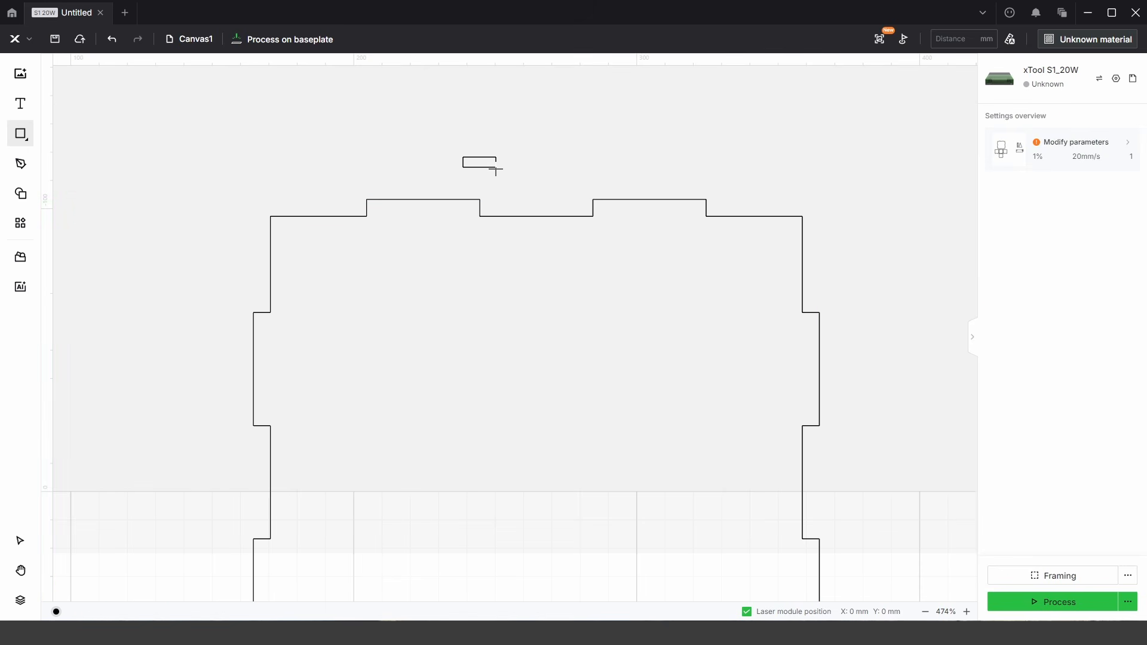
pyautogui.moveTo(496, 169); pyautogui.dragTo(535, 179)
pyautogui.click(136, 84)
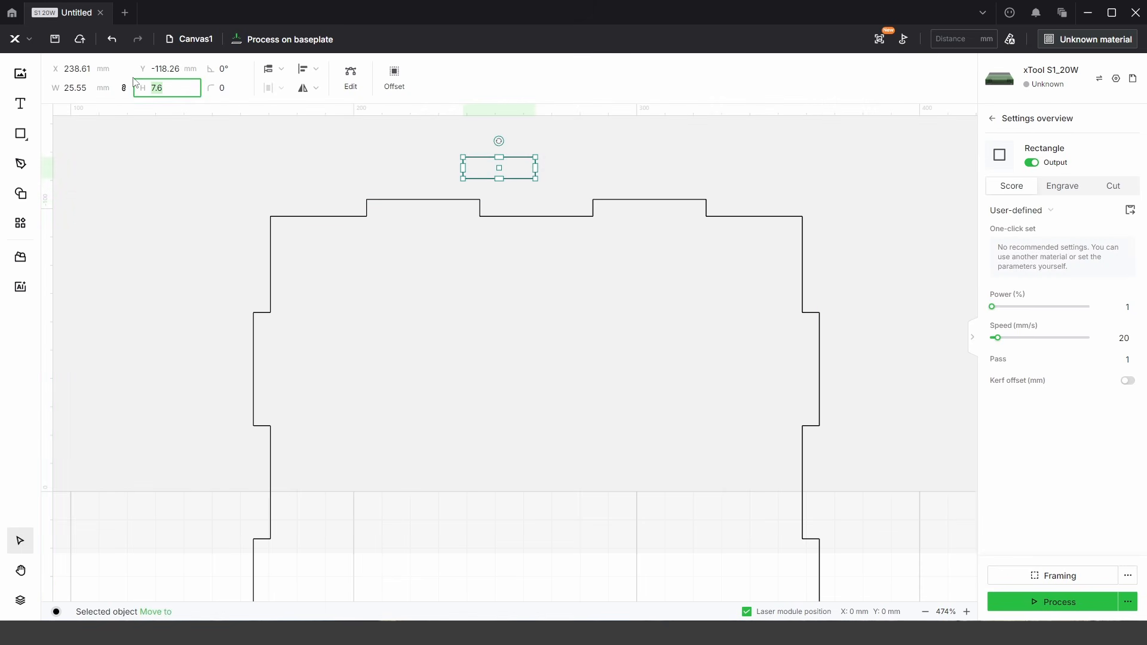
pyautogui.write('6')
pyautogui.press('Return')
pyautogui.scroll(5, 484, 179)
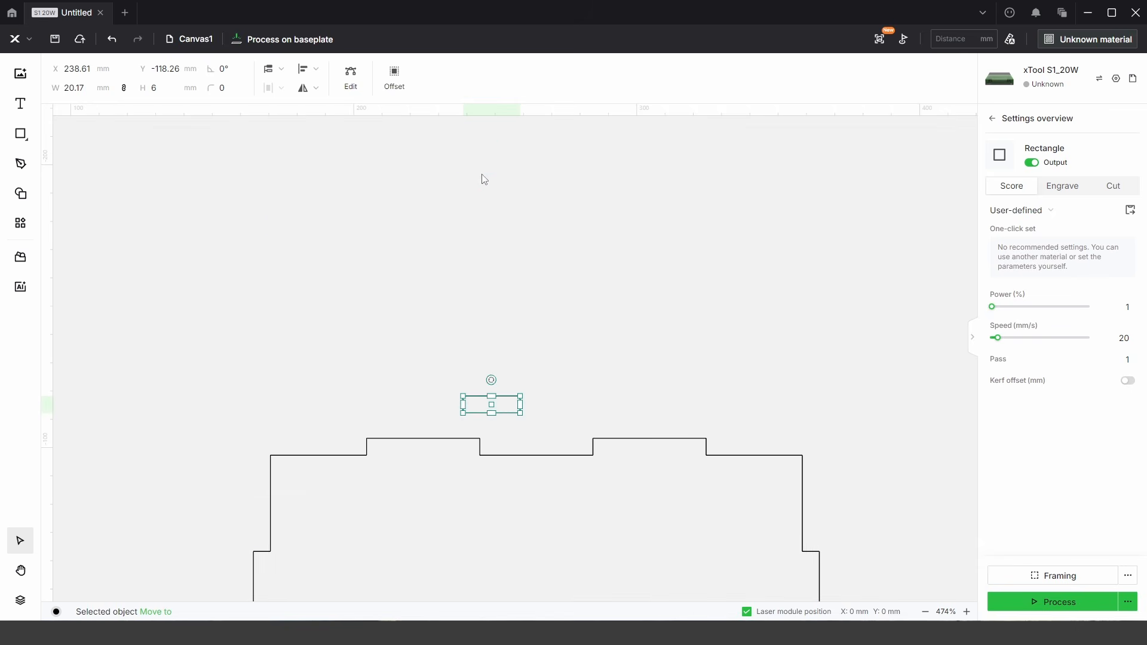
# Move the rectangle onto the enlarged panel's upper notch to compare it with the tab height
pyautogui.scroll(5, 492, 405)
pyautogui.scroll(-3, 551, 384)
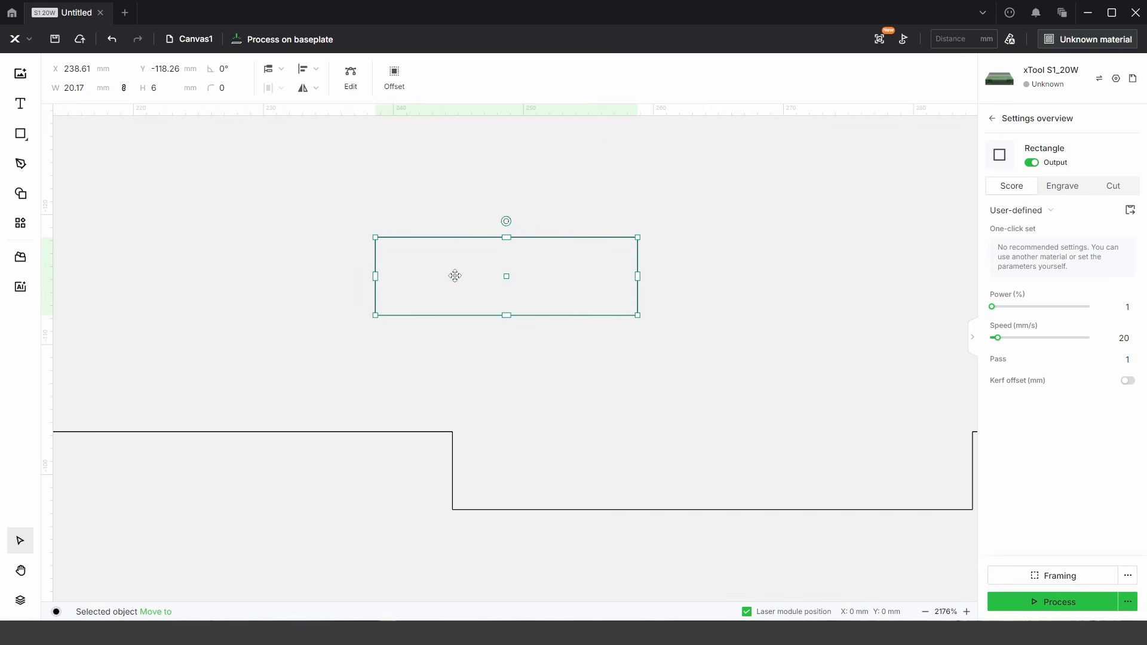
pyautogui.moveTo(445, 321); pyautogui.dragTo(535, 510)
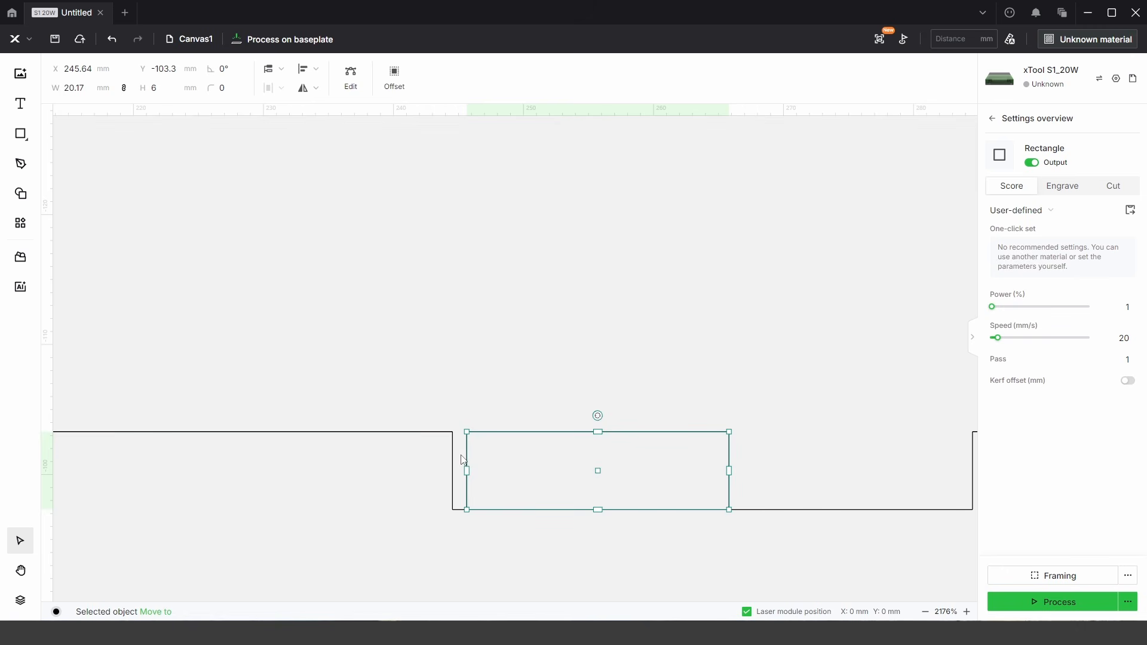
pyautogui.moveTo(463, 460); pyautogui.dragTo(428, 460)
pyautogui.scroll(-3, 472, 478)
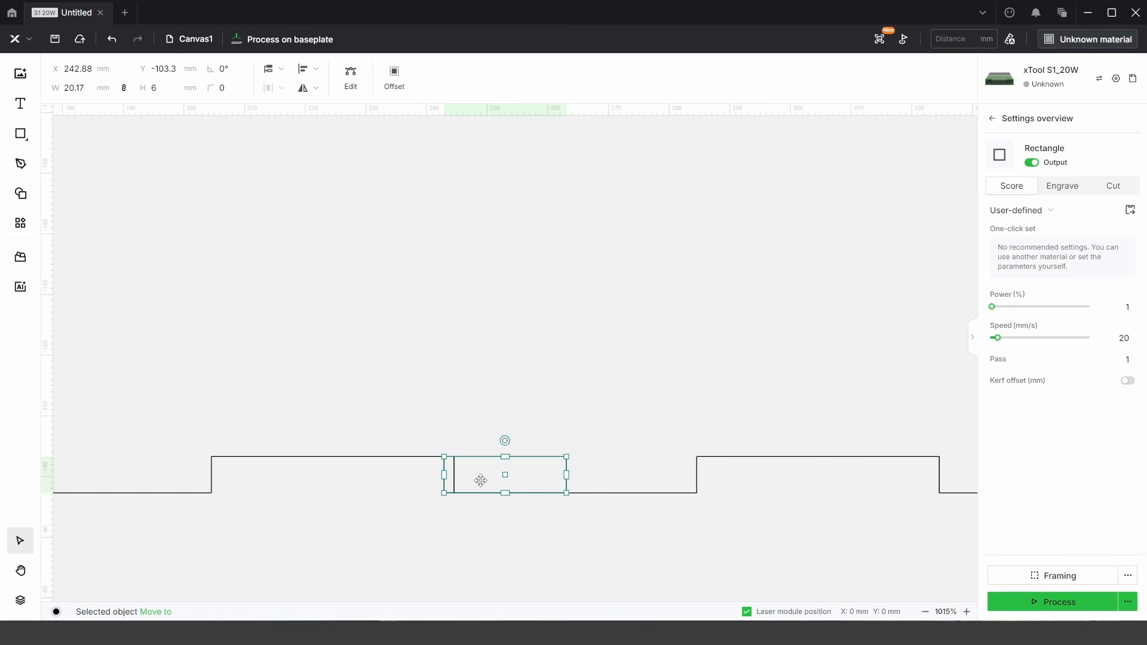
pyautogui.scroll(-5, 637, 402)
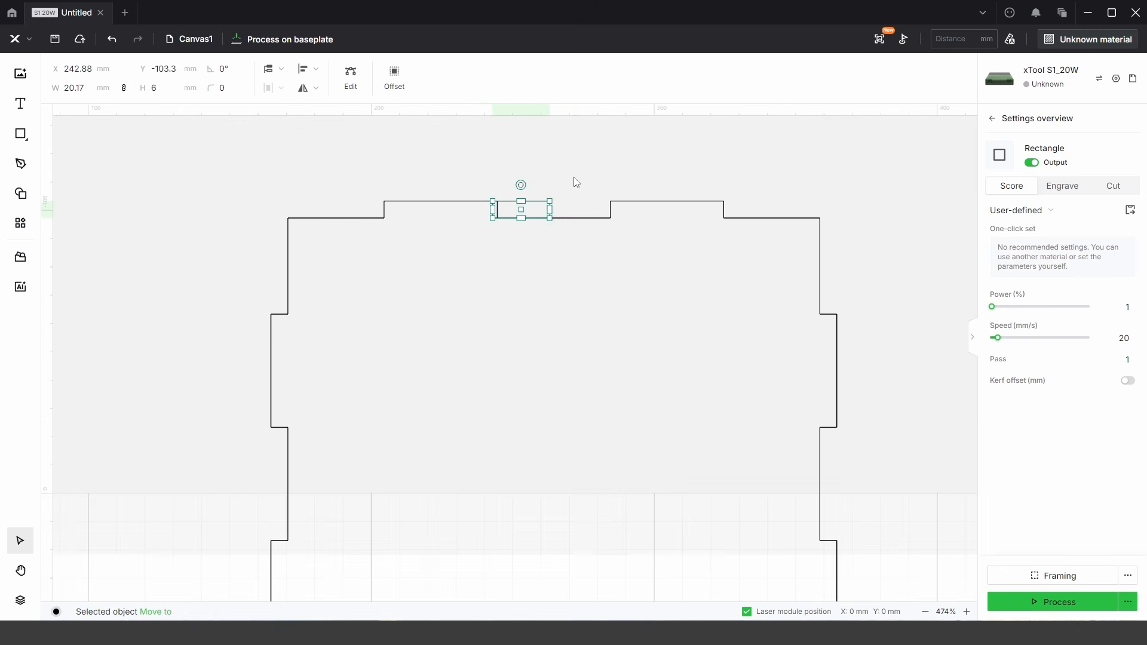
# Undo the test rectangle and the panel's move and enlargement, and clear the selection
pyautogui.hotkey('ctrl', 'z')
pyautogui.hotkey('ctrl', 'z')
pyautogui.hotkey('ctrl', 'z')
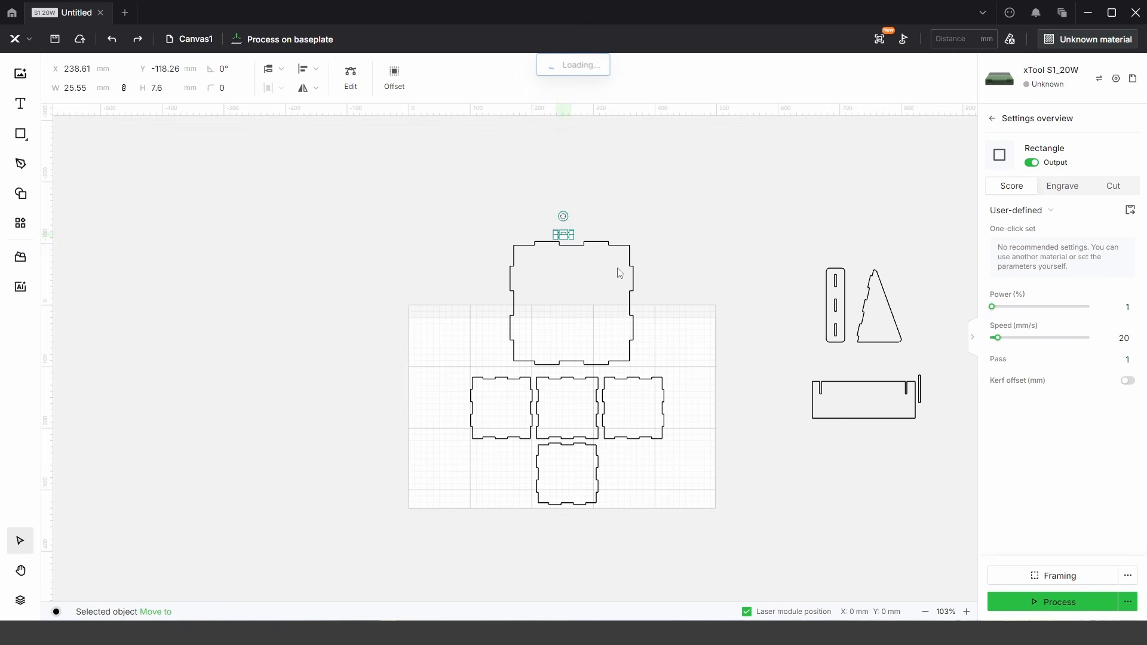
pyautogui.hotkey('ctrl', 'z')
pyautogui.hotkey('ctrl', 'z')
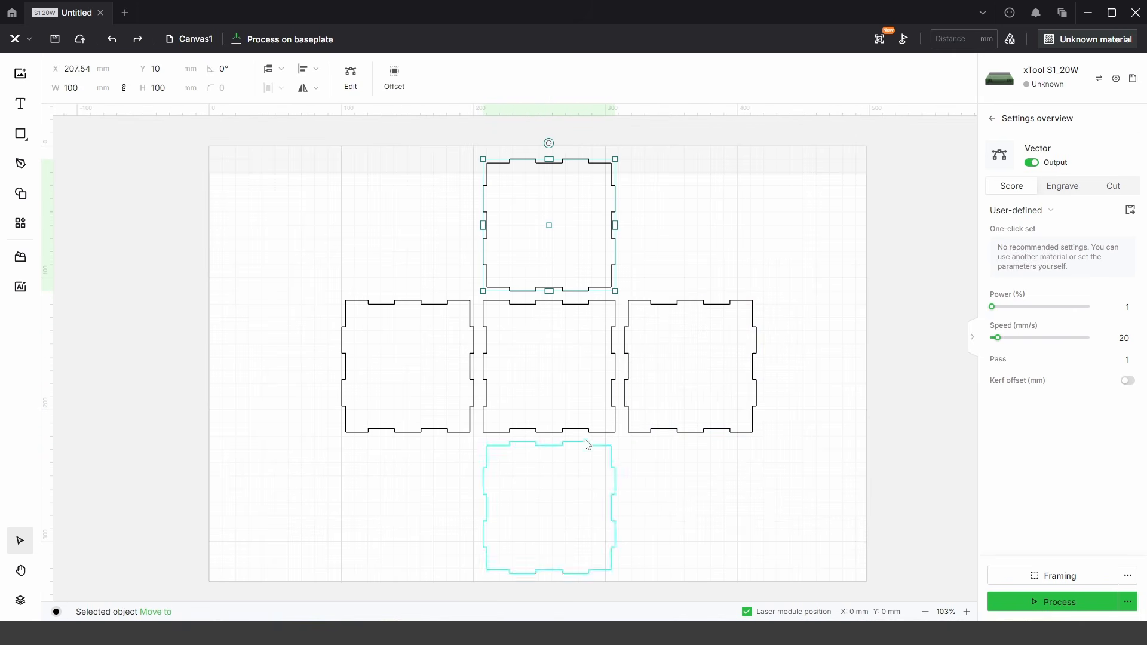
pyautogui.scroll(3, 586, 460)
pyautogui.click(721, 240)
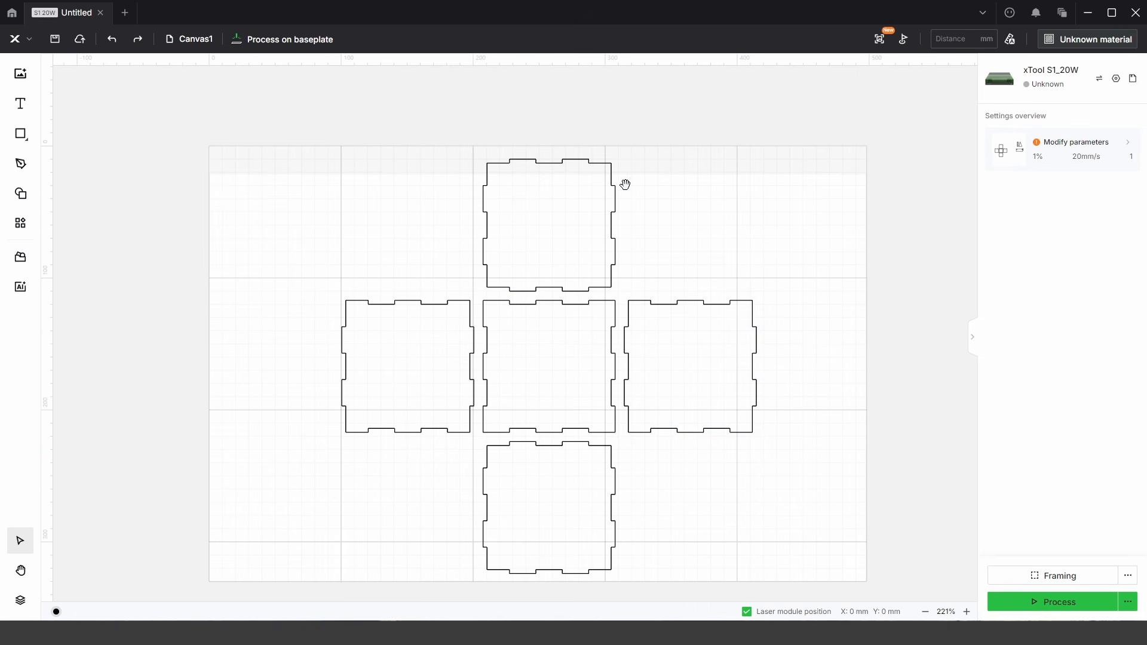
# Draw a long thin rectangle about 225 × 5 mm above the uppermost panel, spanning wider than the panel
pyautogui.scroll(3, 536, 249)
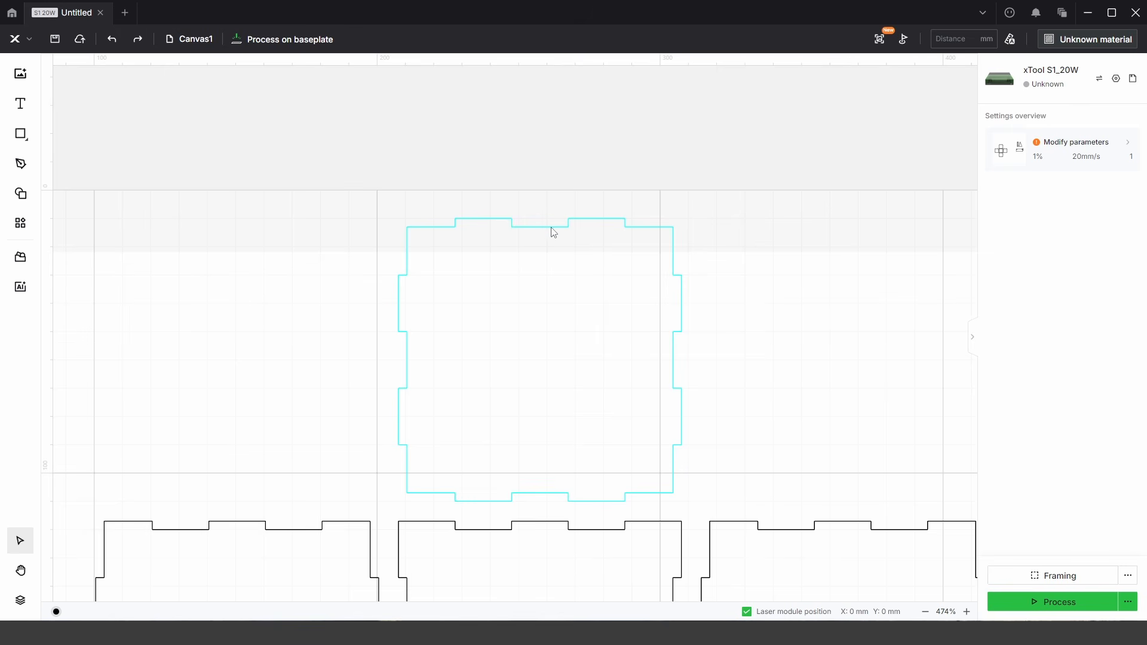
pyautogui.moveTo(746, 299); pyautogui.dragTo(703, 393)
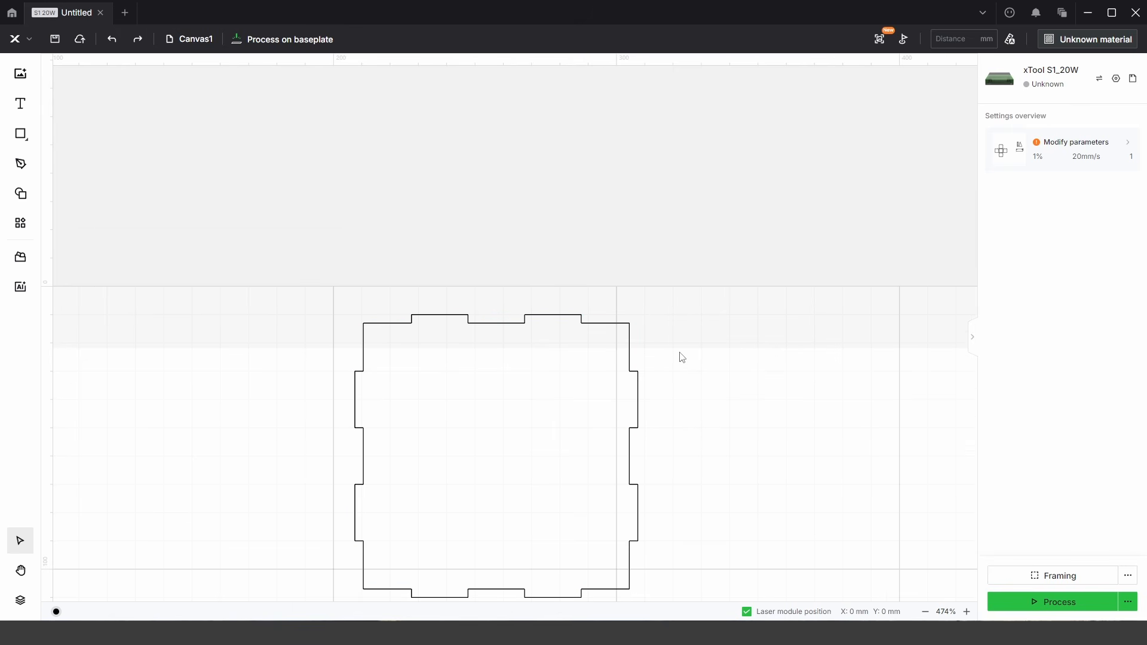
pyautogui.click(24, 144)
pyautogui.click(77, 151)
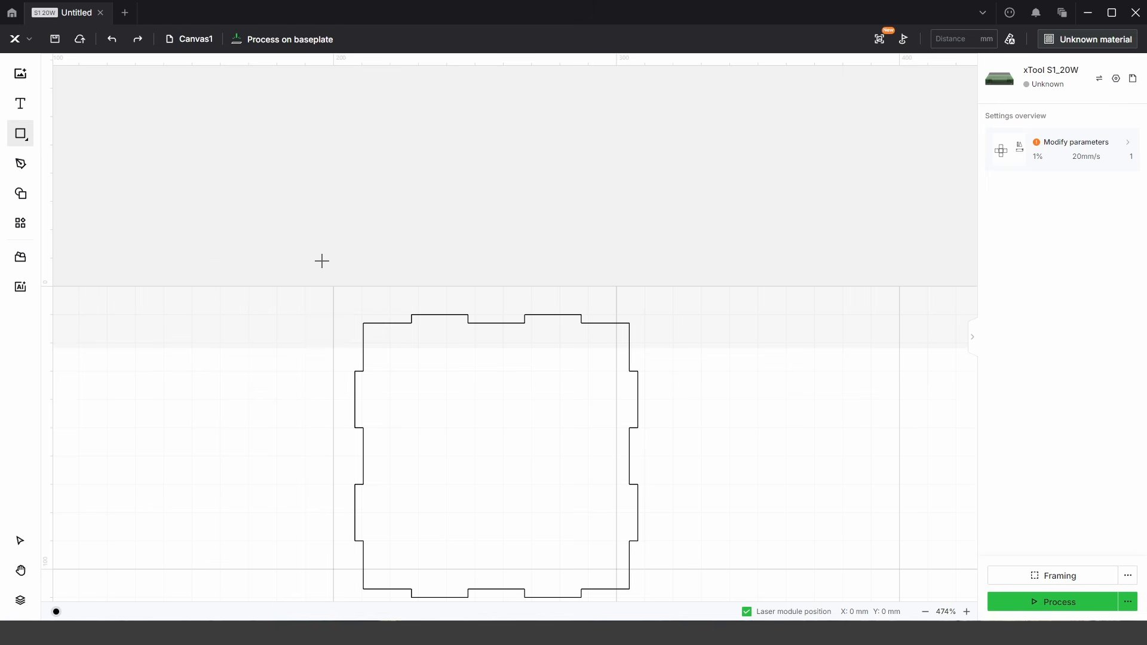
pyautogui.moveTo(209, 251); pyautogui.dragTo(525, 288)
pyautogui.moveTo(633, 287); pyautogui.dragTo(846, 265)
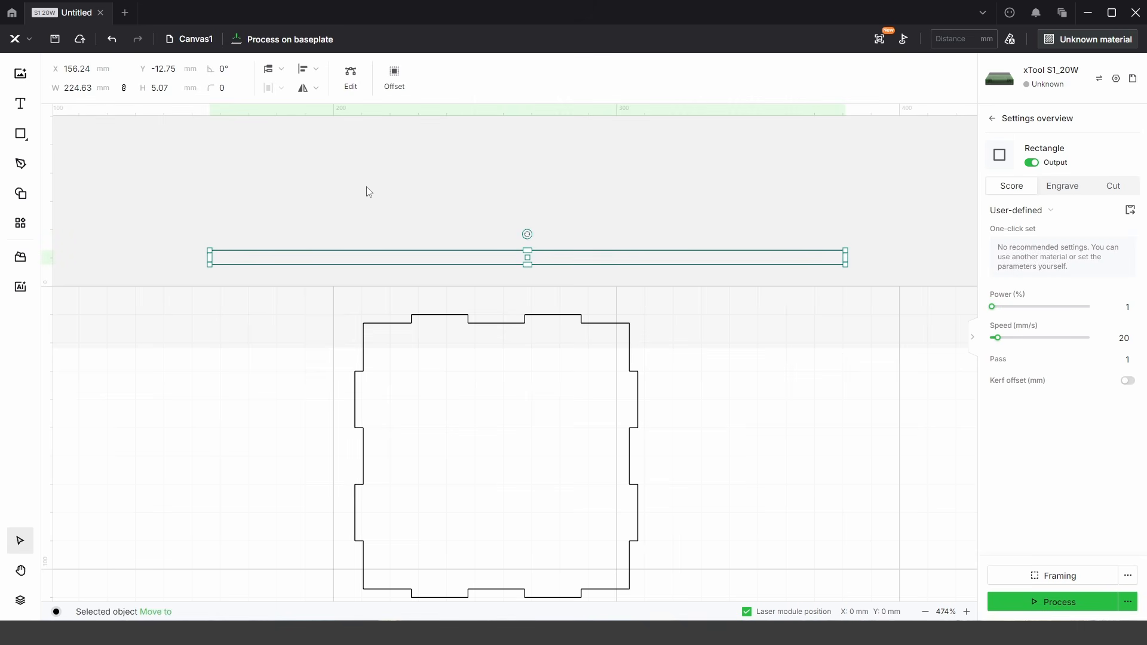
pyautogui.scroll(2, 455, 347)
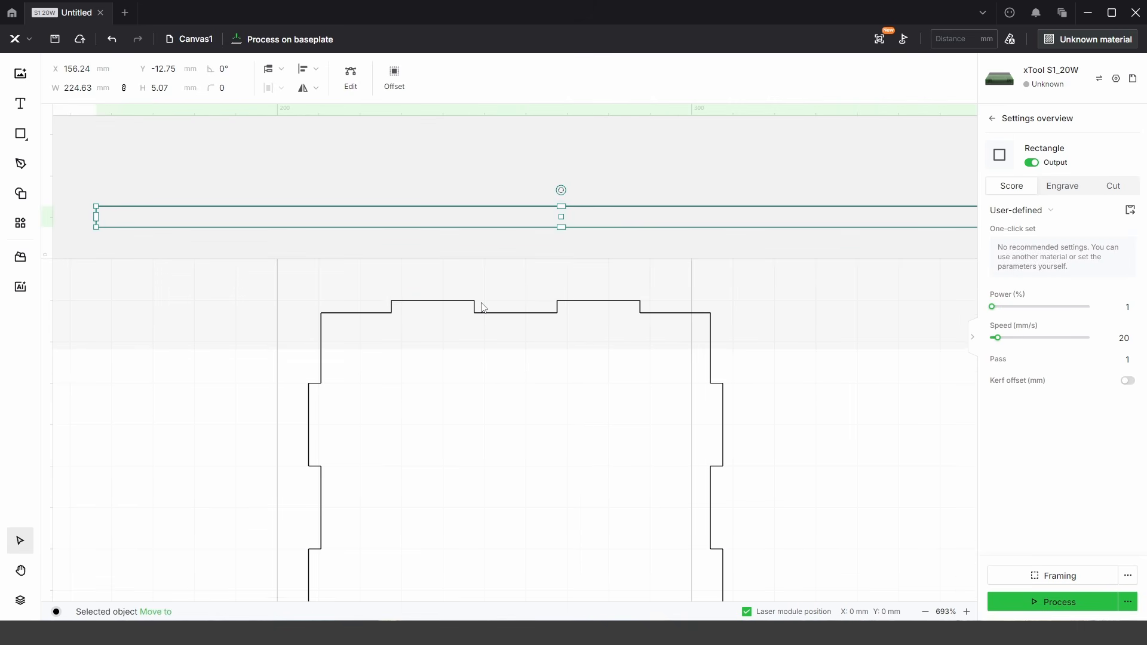
# Unlock the rectangle's proportions and set its height to 3 mm
pyautogui.click(172, 90)
pyautogui.click(124, 89)
pyautogui.press('Return')
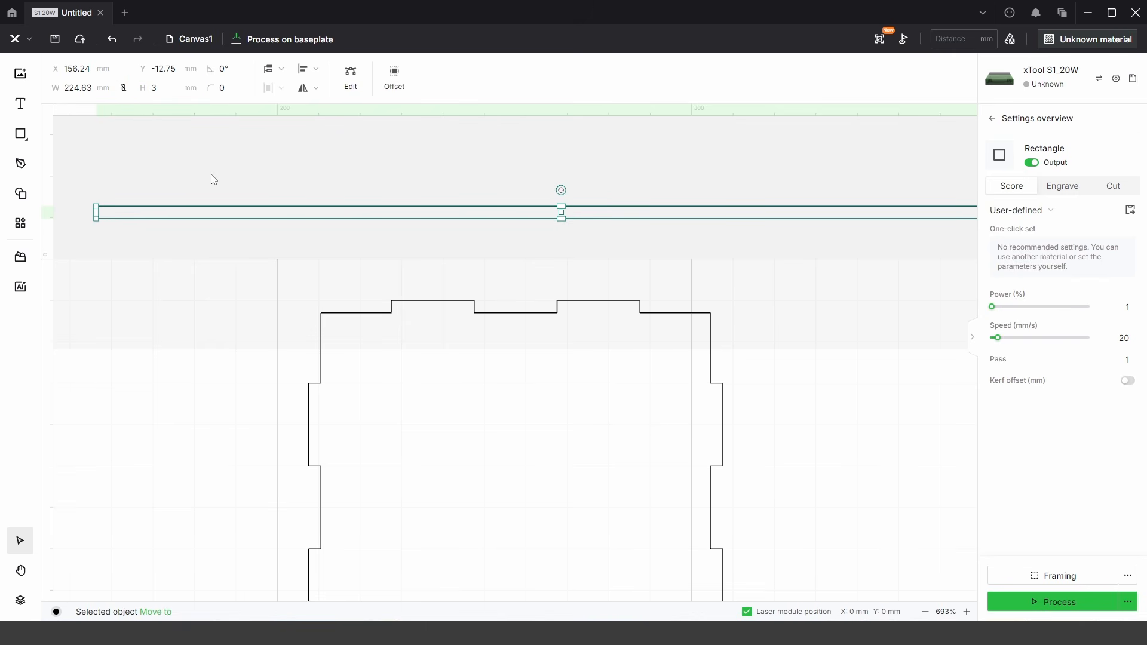
# Move the guide rectangle down so its lower edge rests on the tops of the uppermost panel's upper tabs
pyautogui.scroll(4, 524, 287)
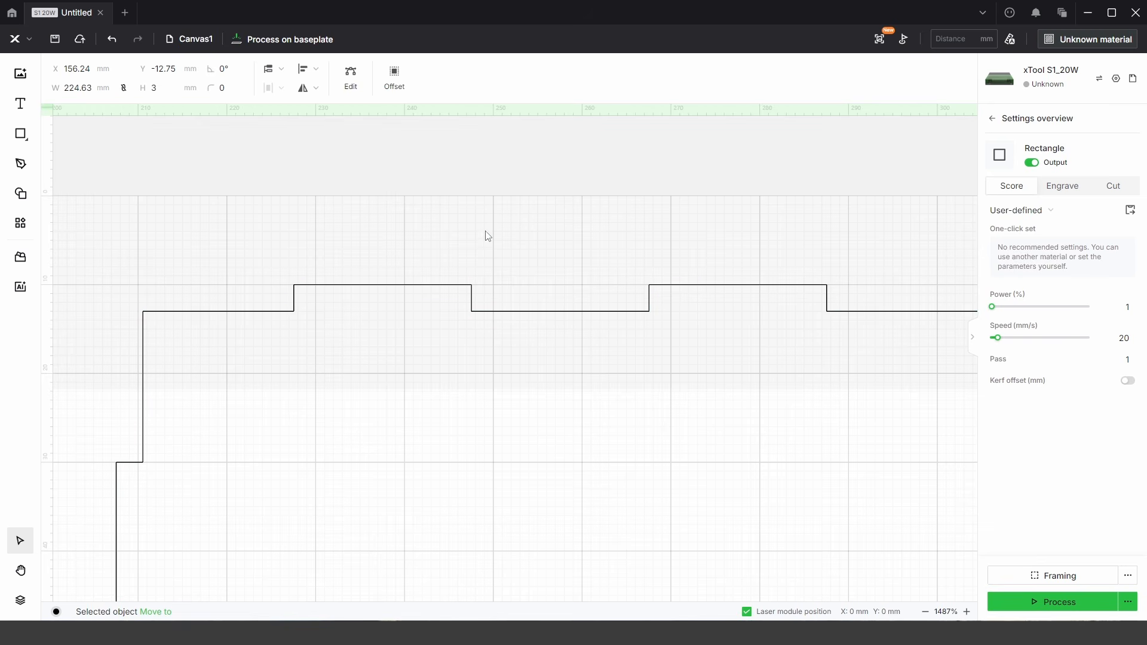
pyautogui.scroll(1, 495, 218)
pyautogui.moveTo(499, 182); pyautogui.dragTo(484, 363)
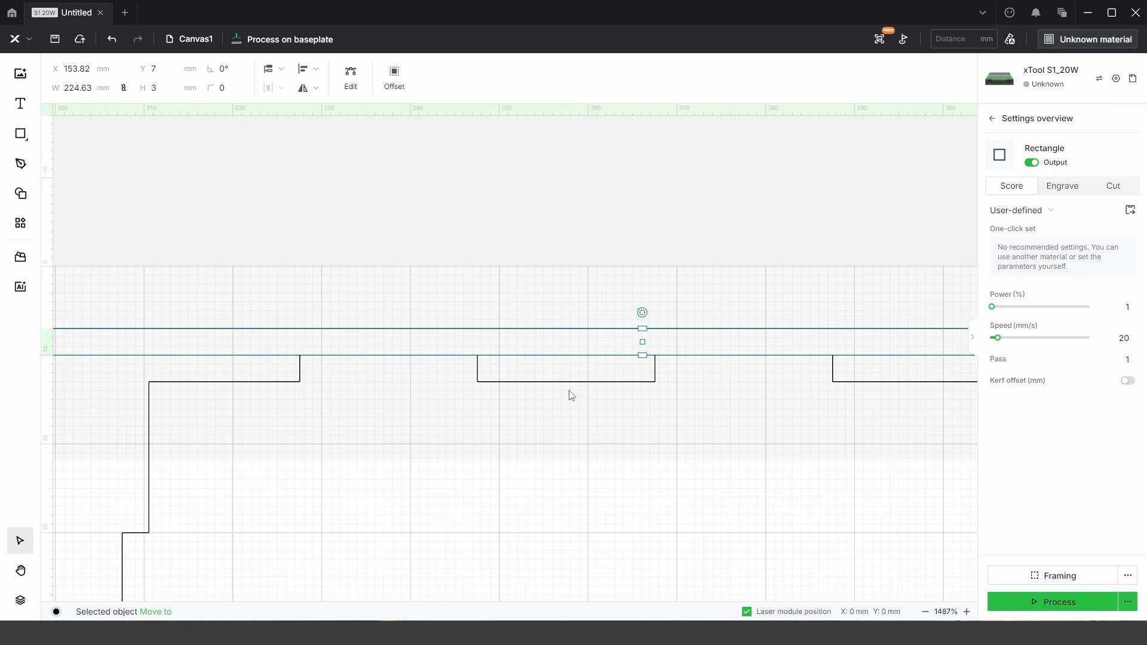
pyautogui.scroll(-3, 571, 396)
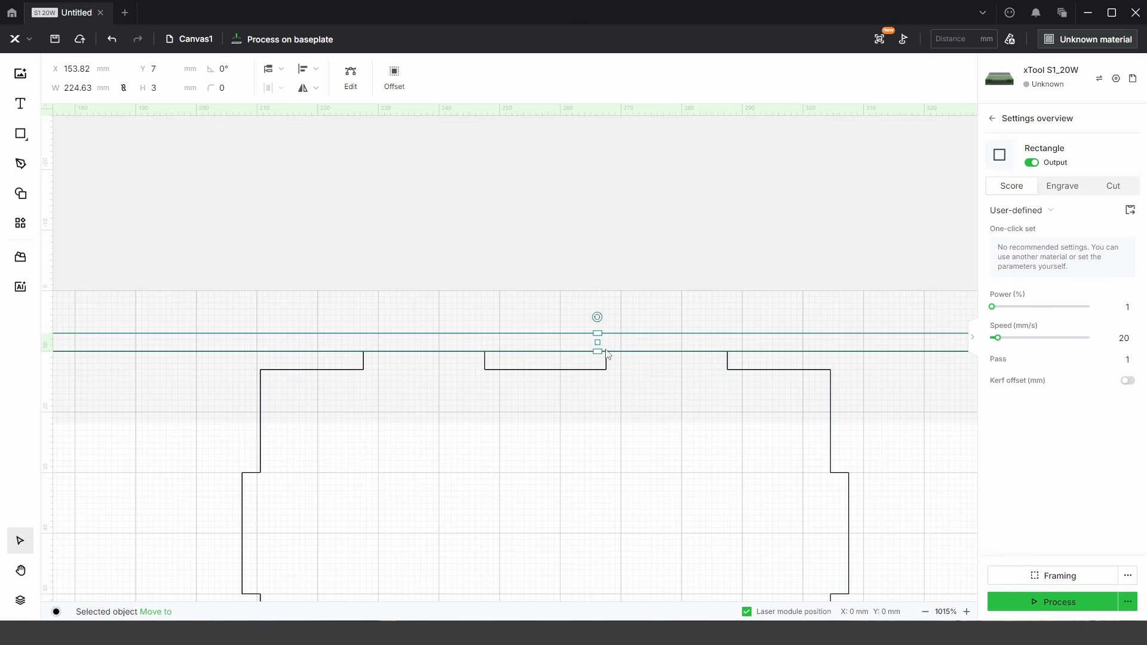
# Edit the uppermost panel's nodes, raising the end nodes of its upper tabs to the guide rectangle's upper edge at Y 7 mm
pyautogui.click(490, 368)
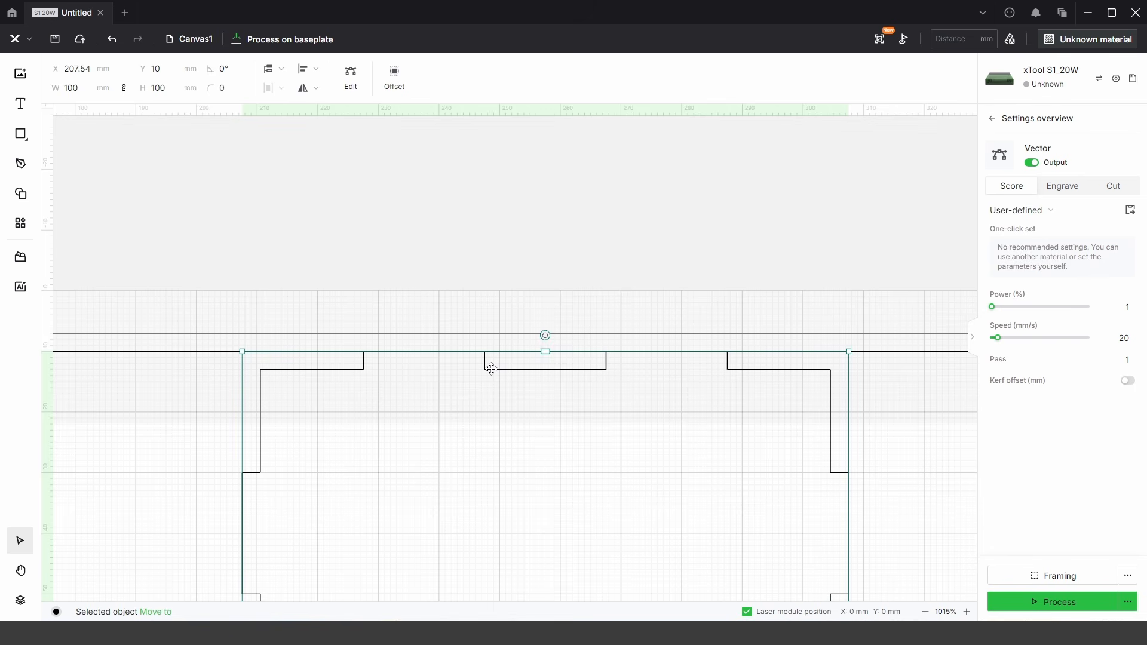
pyautogui.click(351, 74)
pyautogui.moveTo(294, 310); pyautogui.dragTo(786, 362)
pyautogui.scroll(5, 730, 368)
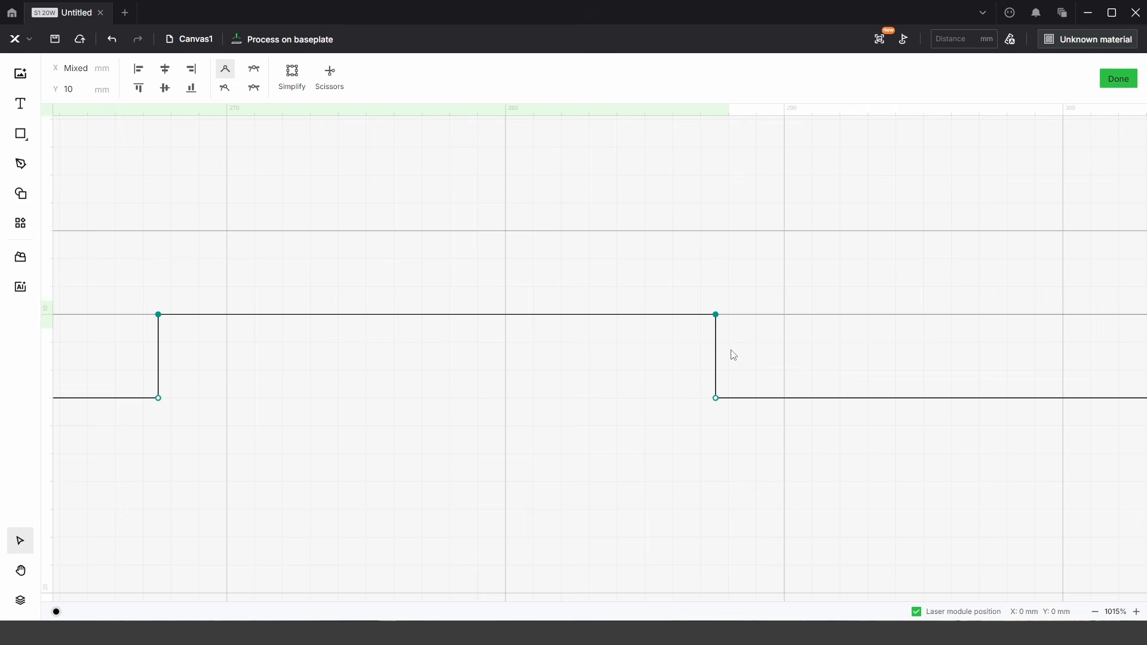
pyautogui.moveTo(716, 314); pyautogui.dragTo(715, 231)
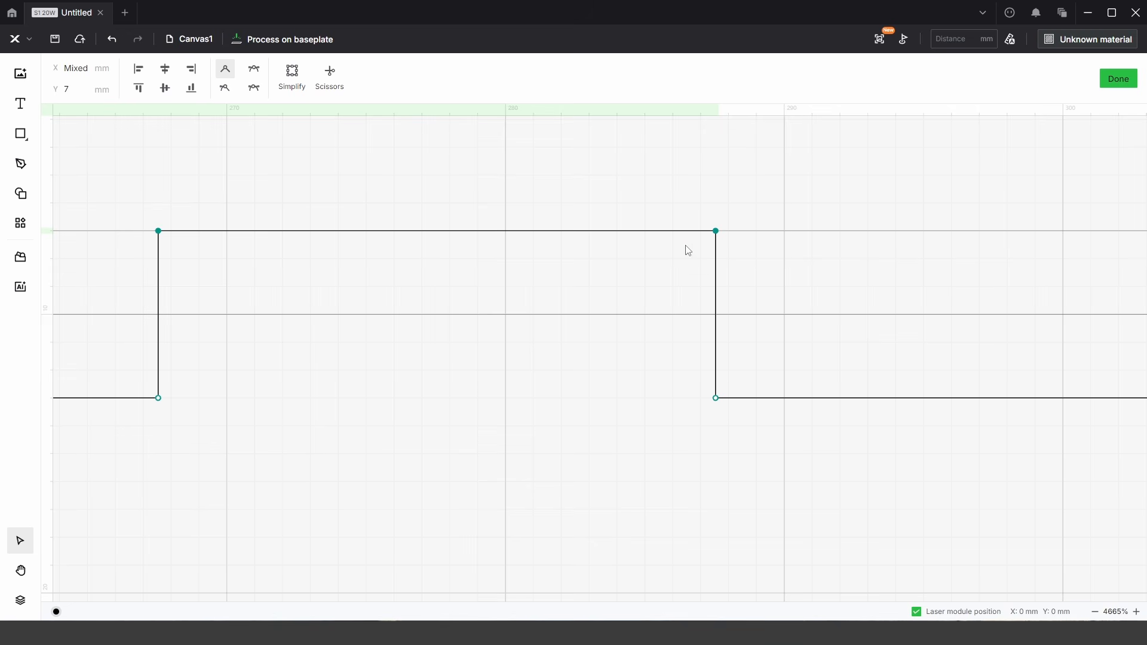
# Finish editing the uppermost panel's nodes and move the guide rectangle up clear of the panel, to Y -3 mm
pyautogui.scroll(-5, 689, 251)
pyautogui.scroll(-2, 710, 249)
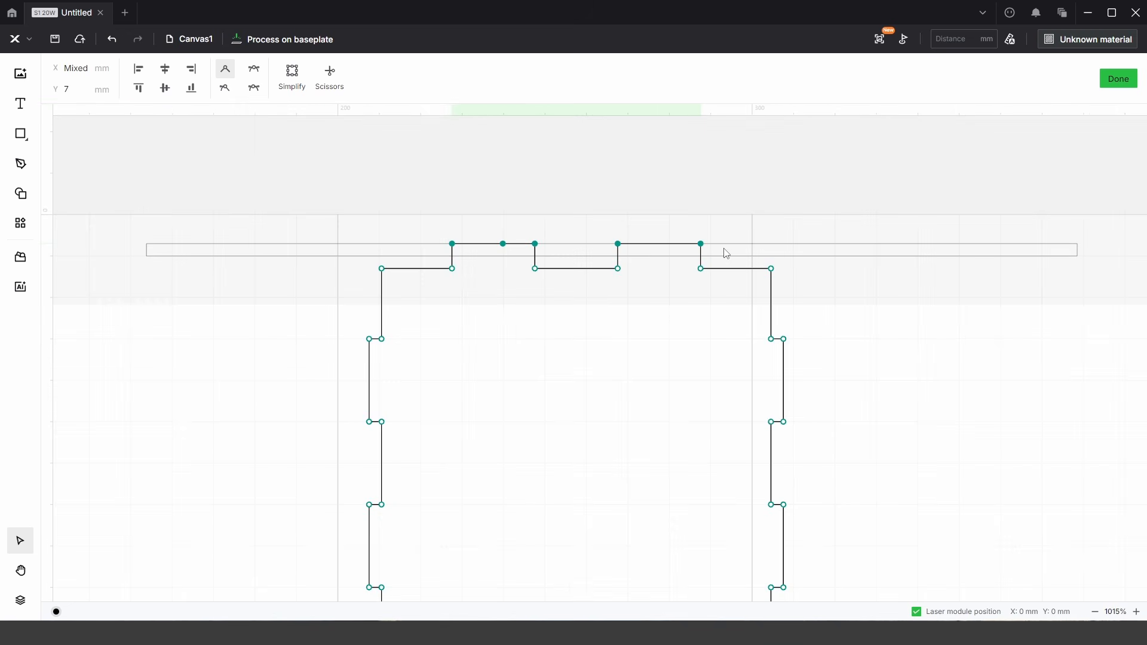
pyautogui.click(1118, 80)
pyautogui.click(829, 256)
pyautogui.scroll(-1, 773, 233)
pyautogui.scroll(3, 574, 261)
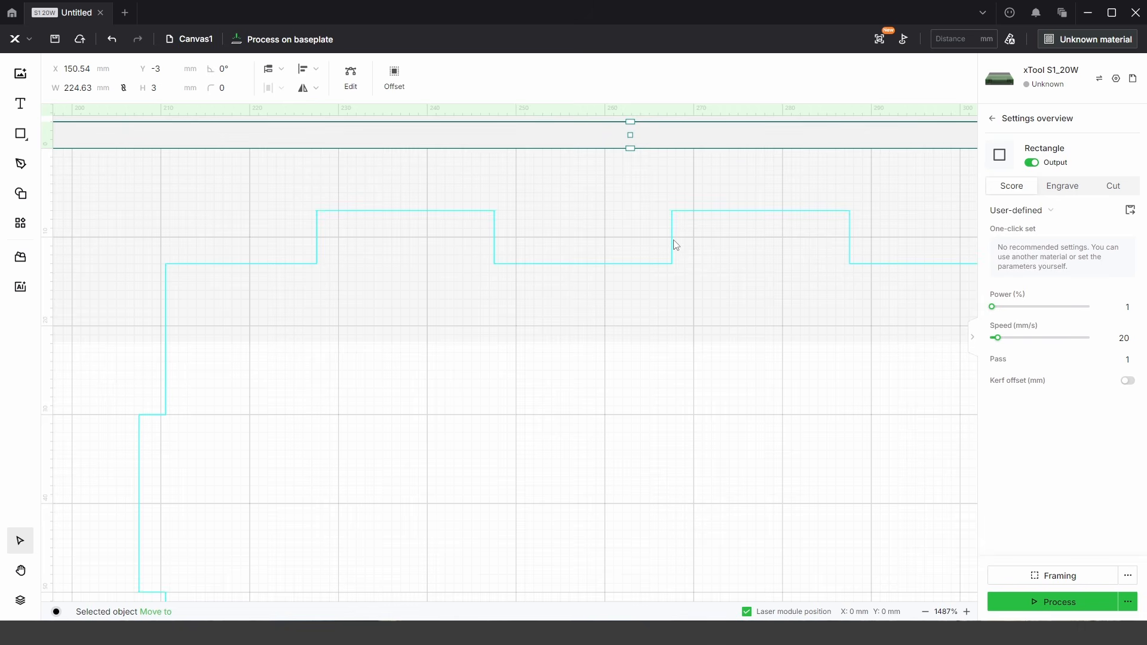
# Move the guide rectangle down to Y 7 mm so its upper edge aligns with the tops of the uppermost panel's upper tabs
pyautogui.scroll(-3, 674, 226)
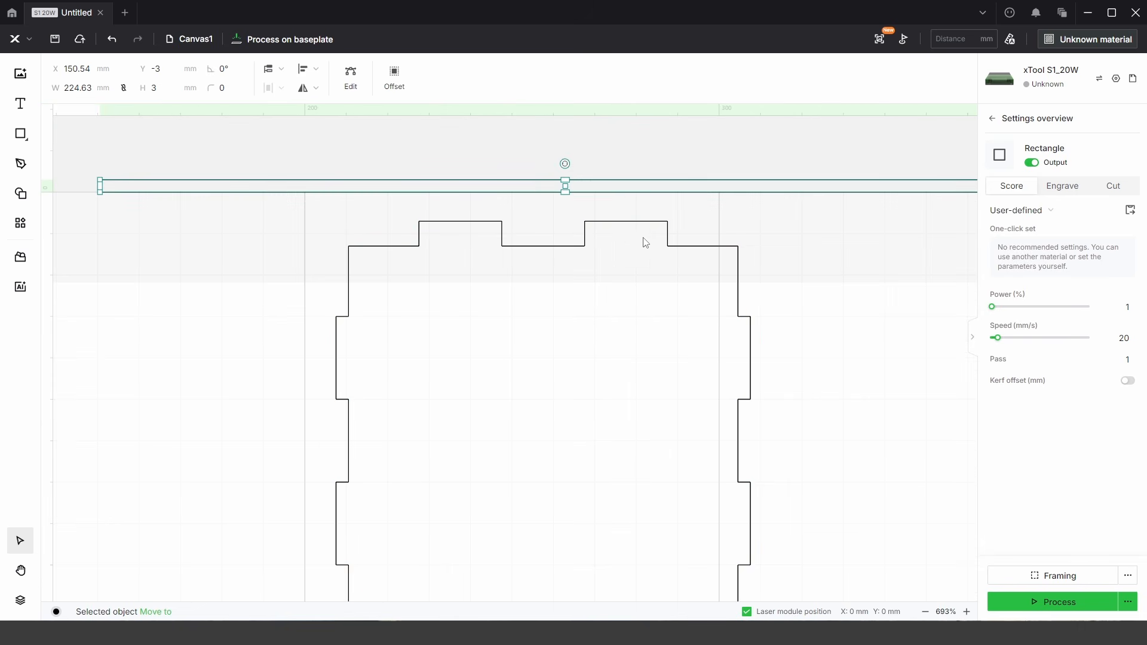
pyautogui.scroll(-3, 646, 242)
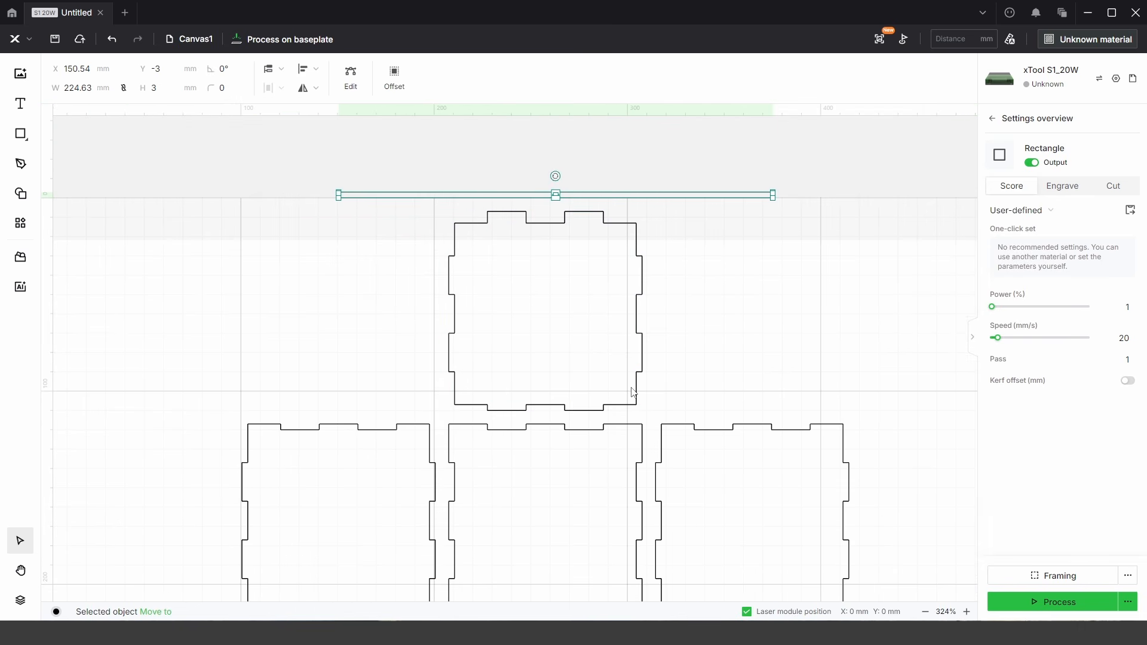
pyautogui.scroll(-2, 694, 347)
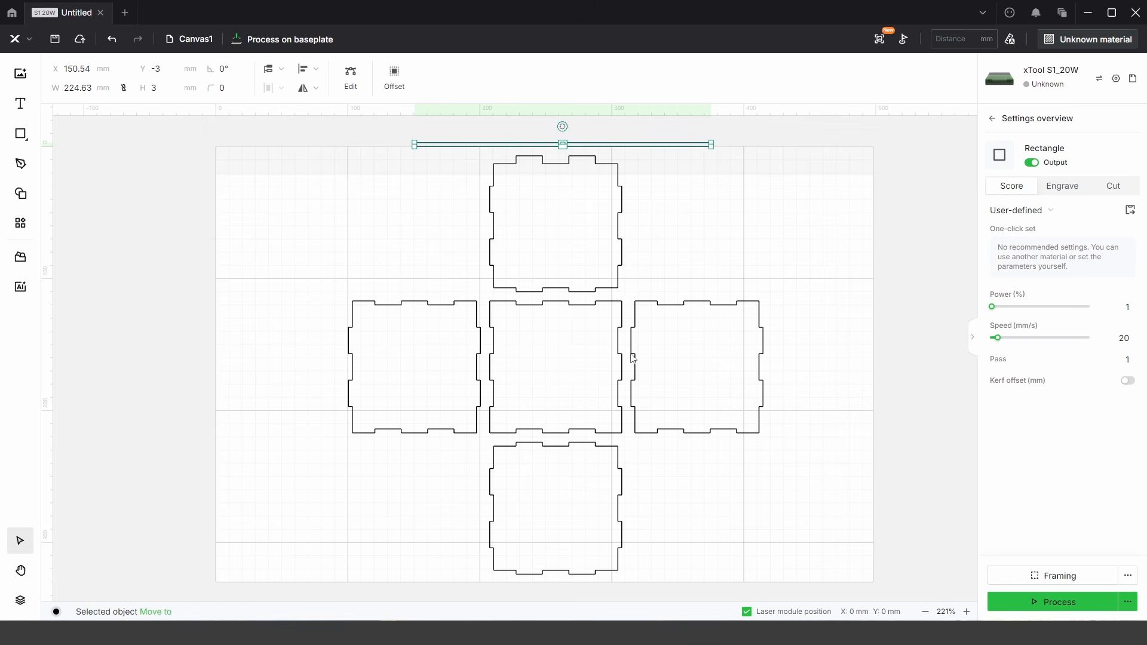
pyautogui.scroll(3, 619, 225)
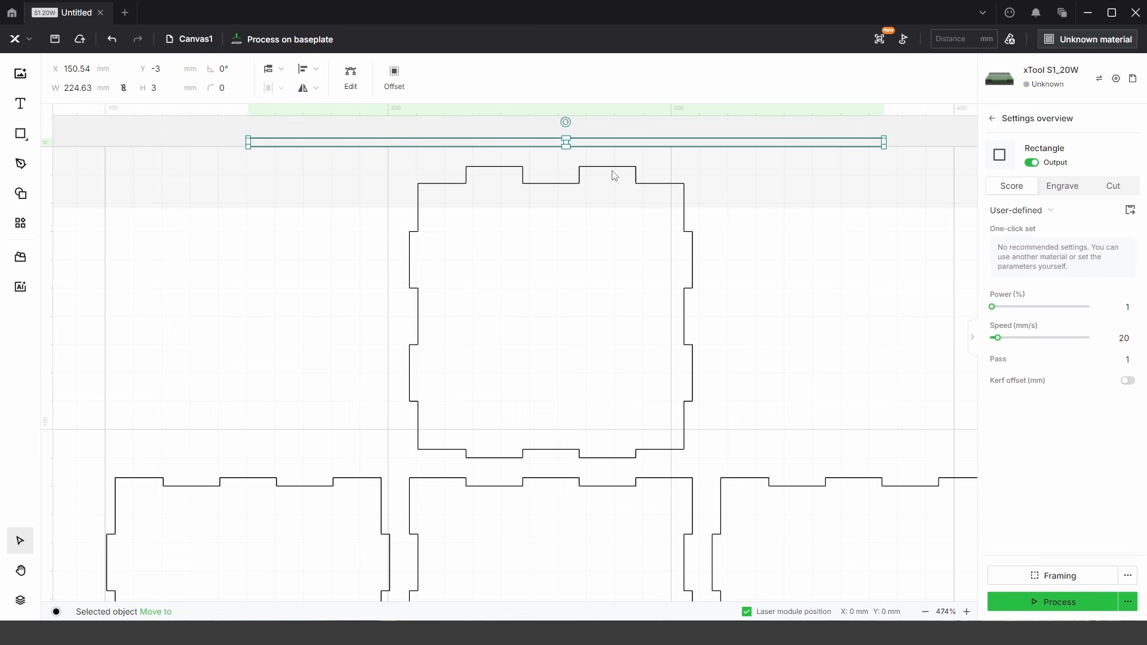
pyautogui.scroll(3, 615, 176)
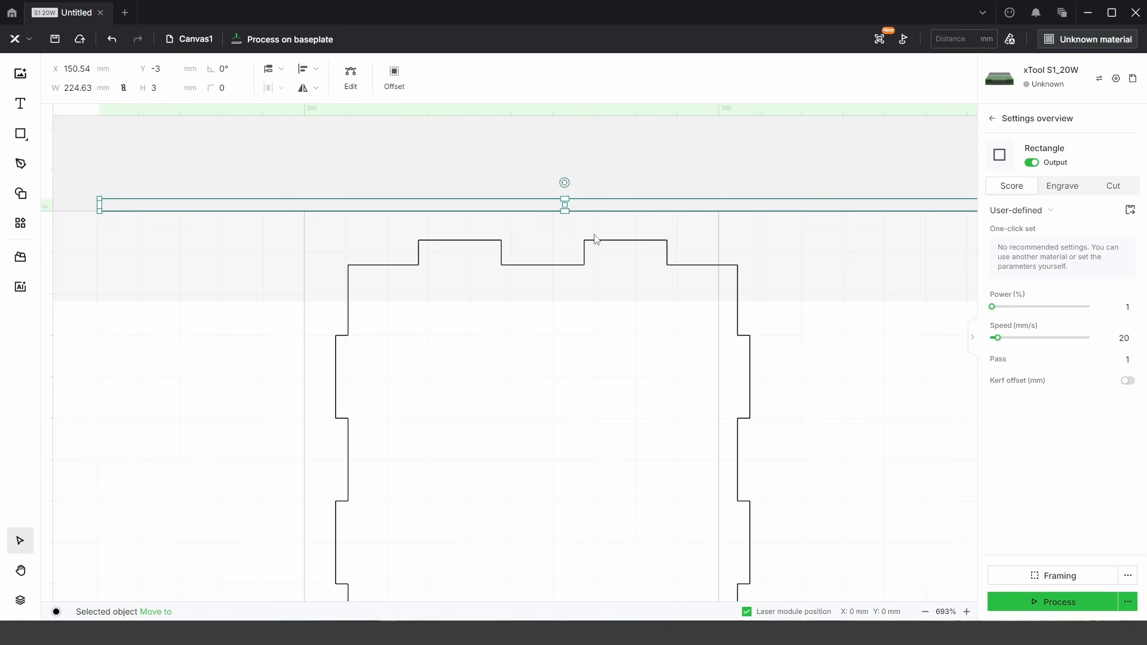
pyautogui.scroll(2, 597, 241)
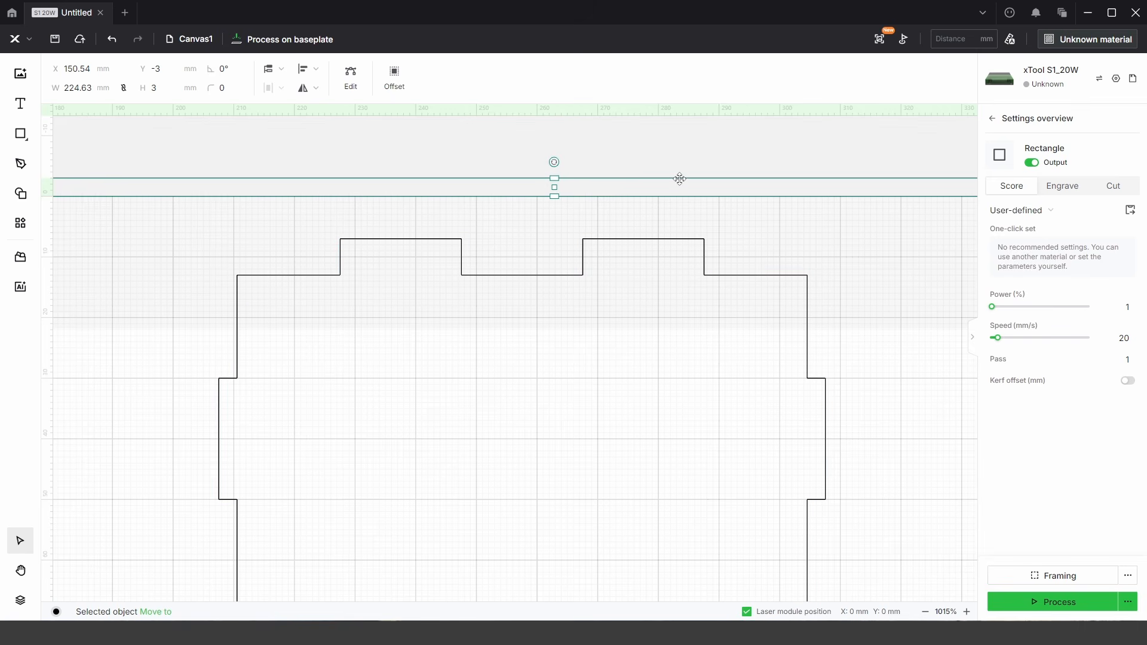
pyautogui.moveTo(679, 178); pyautogui.dragTo(707, 243)
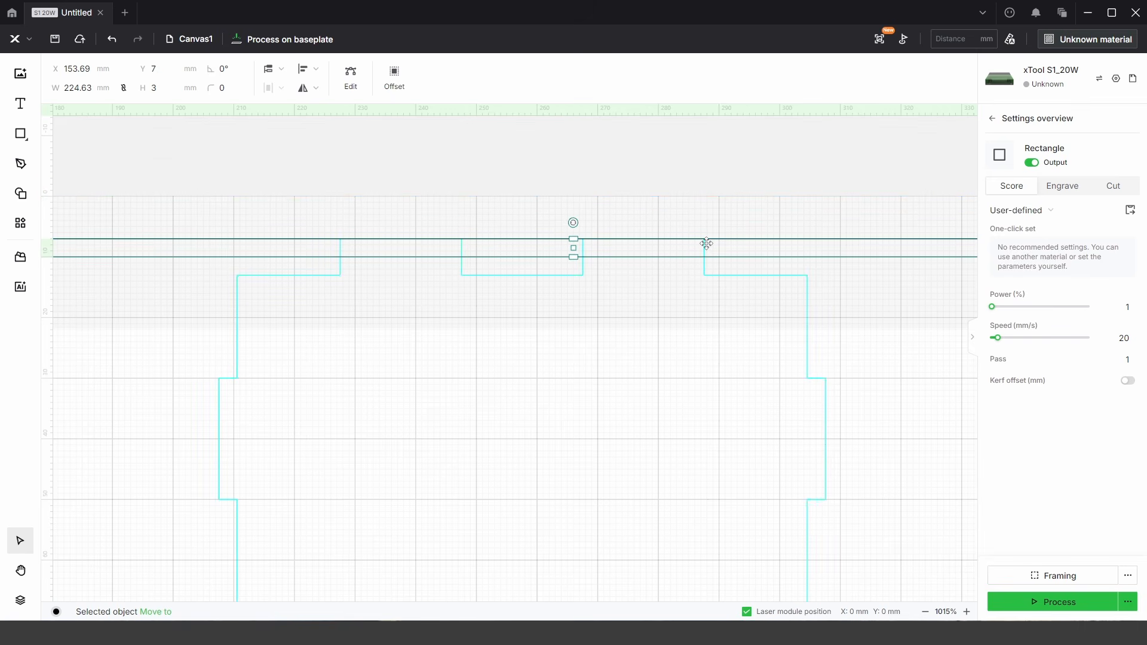
# Lower the end nodes of the uppermost panel's upper tabs to the guide rectangle's lower edge, and move the guide above the panel
pyautogui.click(705, 275)
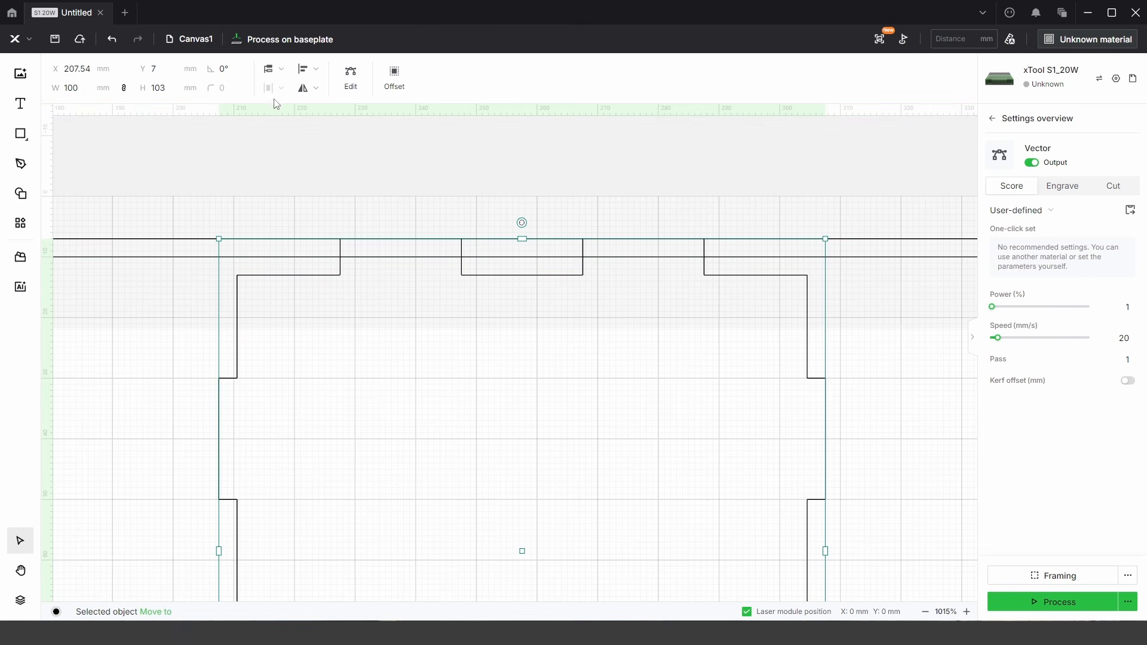
pyautogui.click(351, 77)
pyautogui.moveTo(303, 197); pyautogui.dragTo(777, 225)
pyautogui.scroll(5, 711, 254)
pyautogui.scroll(-5, 710, 262)
pyautogui.click(1117, 78)
pyautogui.hotkey('ctrl', 'z')
pyautogui.hotkey('ctrl', 'shift', 'z')
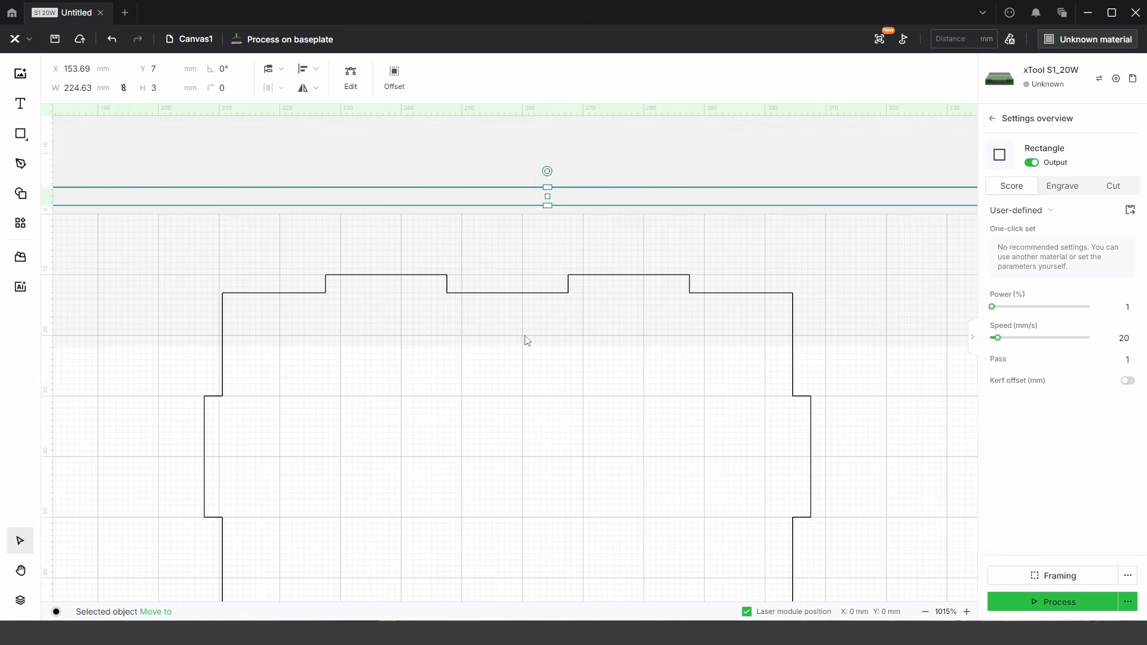
pyautogui.scroll(-7, 505, 329)
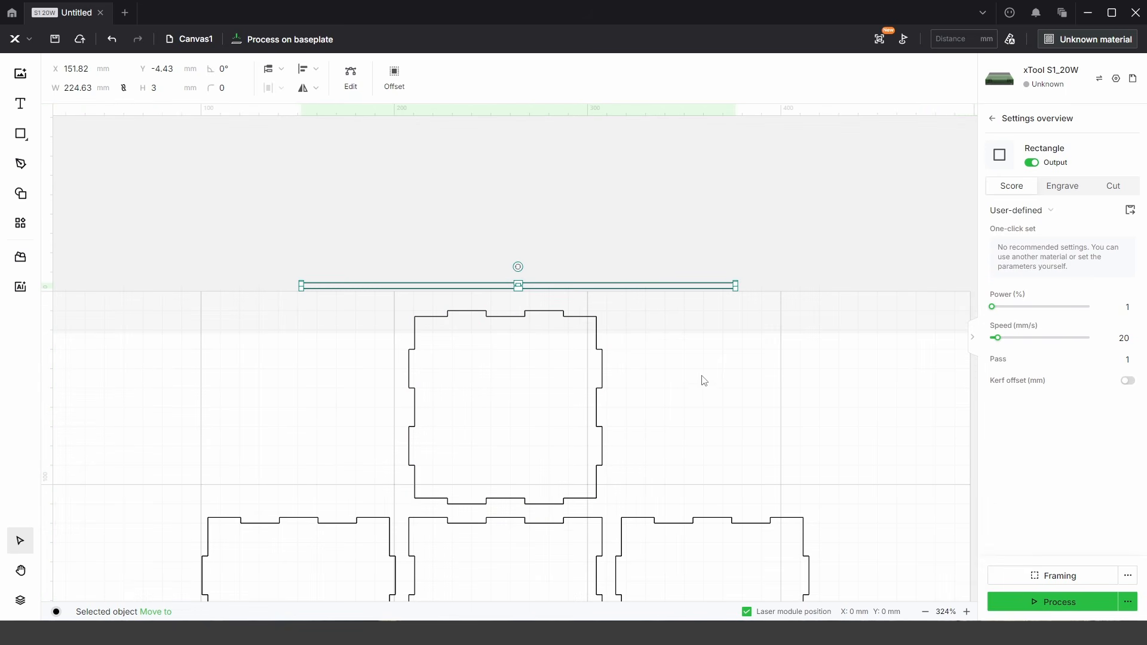
# Select the three slots in the rounded strip, unlock their proportions and set their width to 6 mm
pyautogui.scroll(-2, 620, 368)
pyautogui.moveTo(666, 393); pyautogui.dragTo(670, 229)
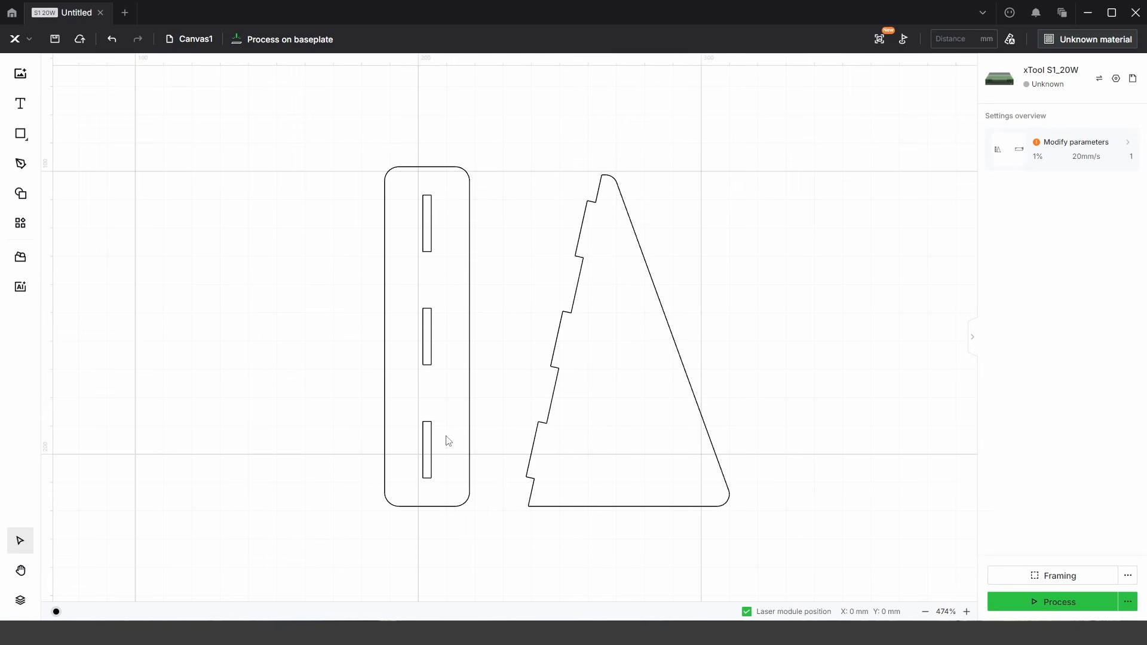
pyautogui.moveTo(447, 438); pyautogui.dragTo(413, 240)
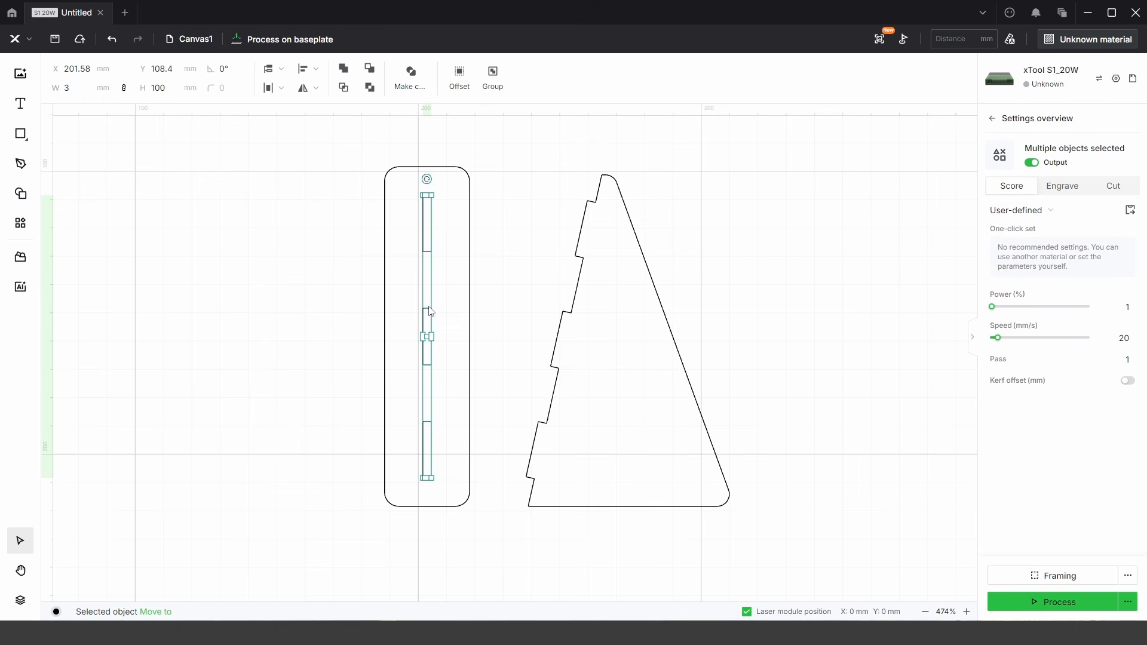
pyautogui.click(125, 90)
pyautogui.click(49, 88)
pyautogui.press('Return')
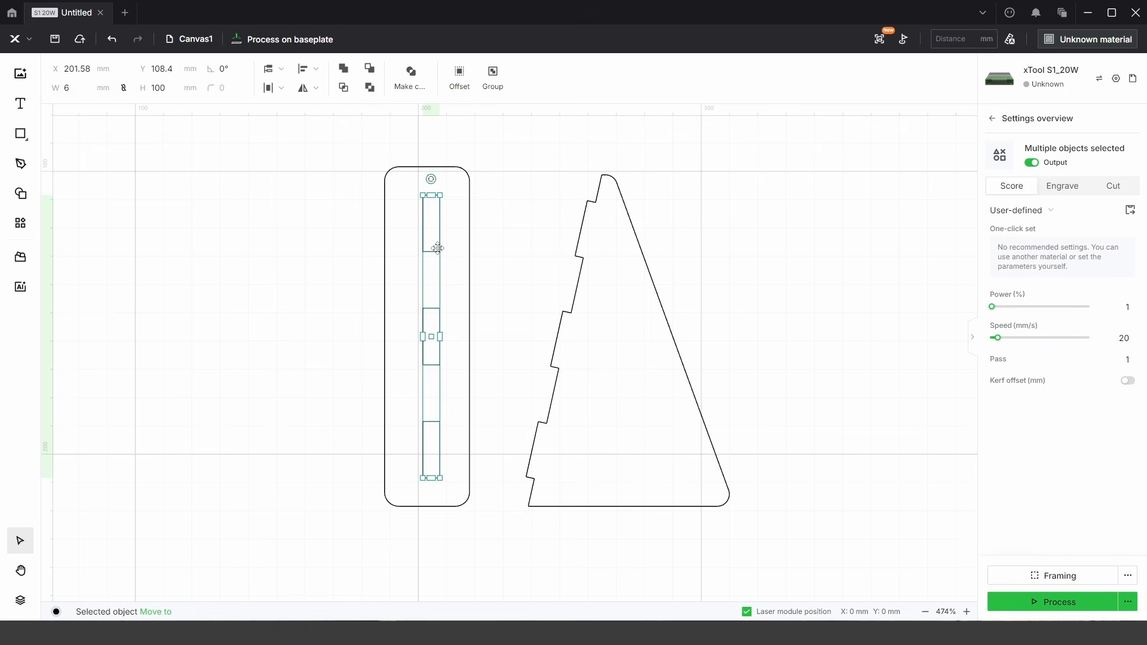
# Centre the three slots horizontally within the rounded strip by aligning them together with its outline
pyautogui.keyDown('shift'); pyautogui.click(470, 258); pyautogui.keyUp('shift')
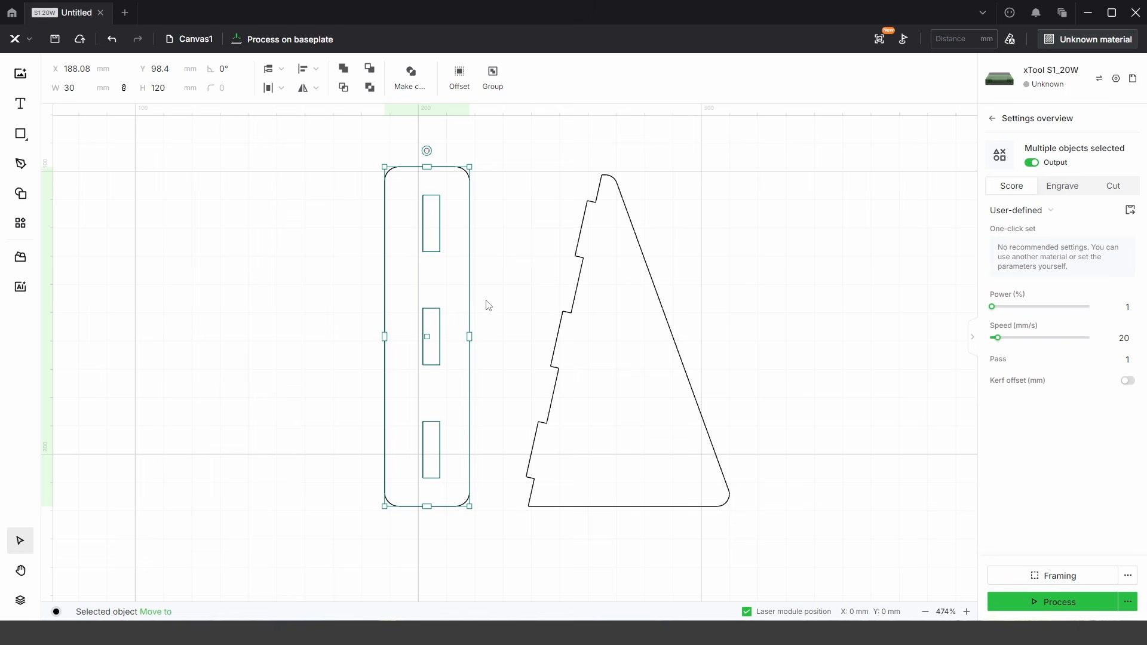
pyautogui.click(310, 71)
pyautogui.click(303, 114)
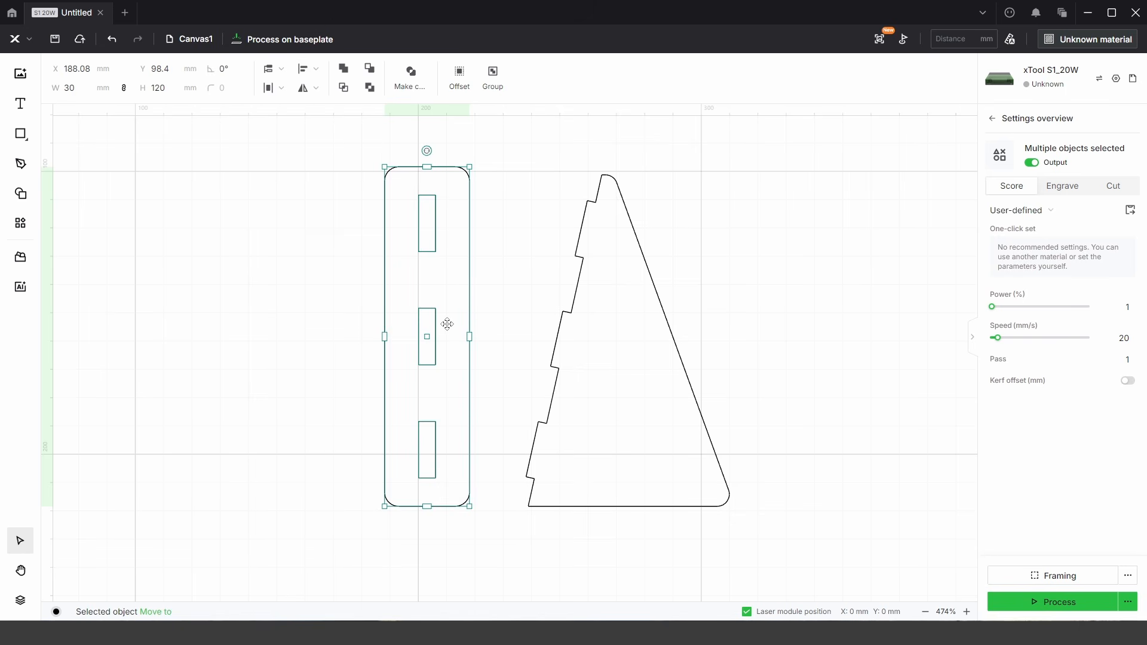
pyautogui.click(520, 315)
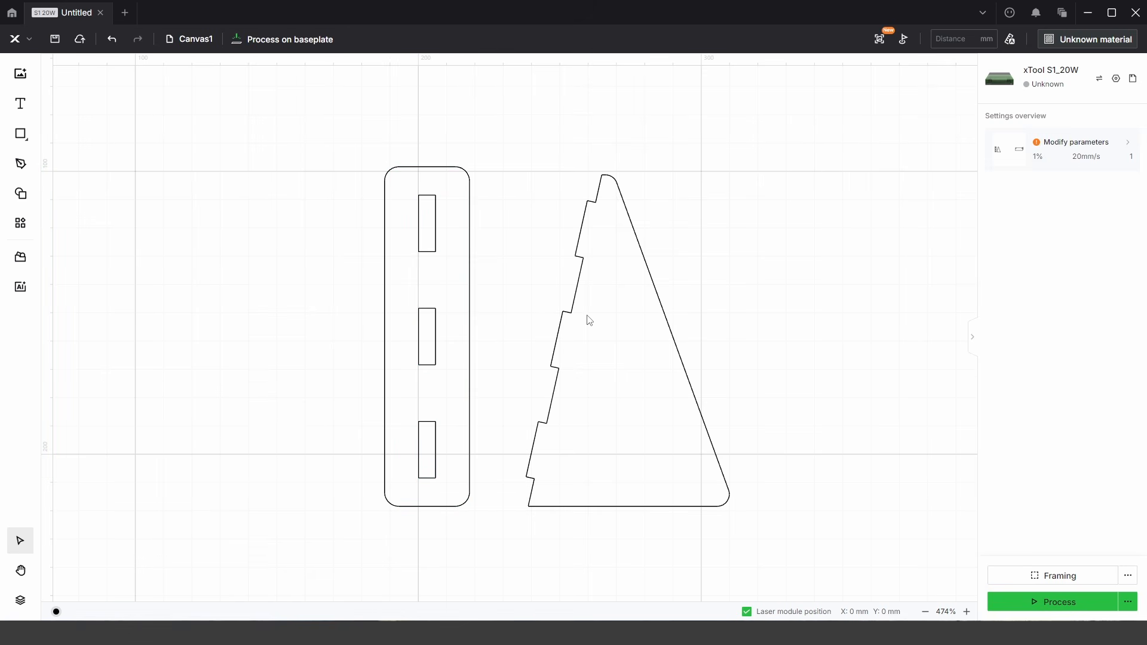
# Try lengthening the triangular piece's uppermost slanted tab by moving its two outer nodes outward, and undo the change
pyautogui.click(585, 259)
pyautogui.scroll(5, 584, 245)
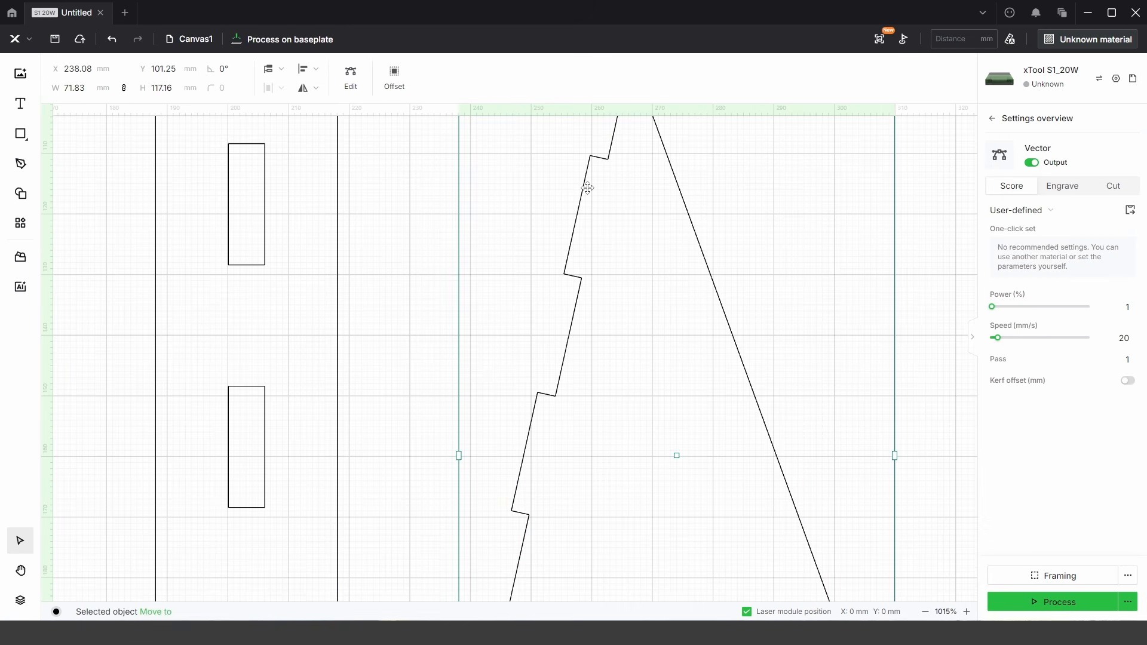
pyautogui.click(351, 78)
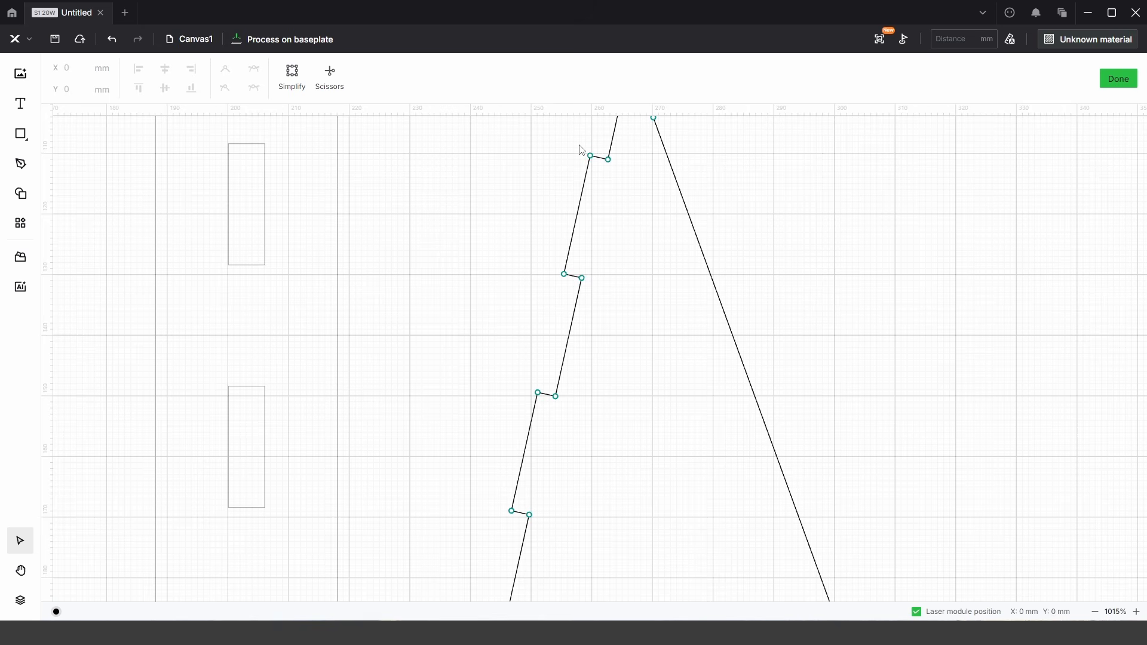
pyautogui.moveTo(579, 147); pyautogui.dragTo(597, 176)
pyautogui.keyDown('shift'); pyautogui.click(564, 274); pyautogui.keyUp('shift')
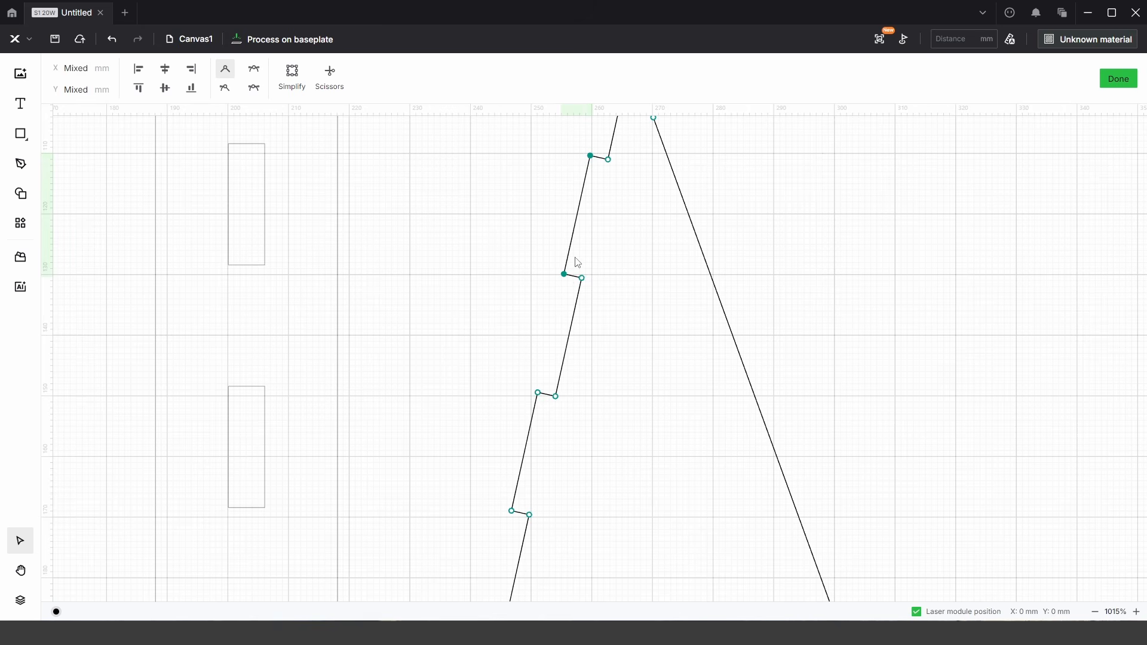
pyautogui.scroll(2, 593, 174)
pyautogui.moveTo(591, 278)
pyautogui.mouseDown()
pyautogui.moveTo(565, 269)
pyautogui.moveTo(530, 297)
pyautogui.moveTo(571, 258)
pyautogui.moveTo(573, 281)
pyautogui.mouseUp()
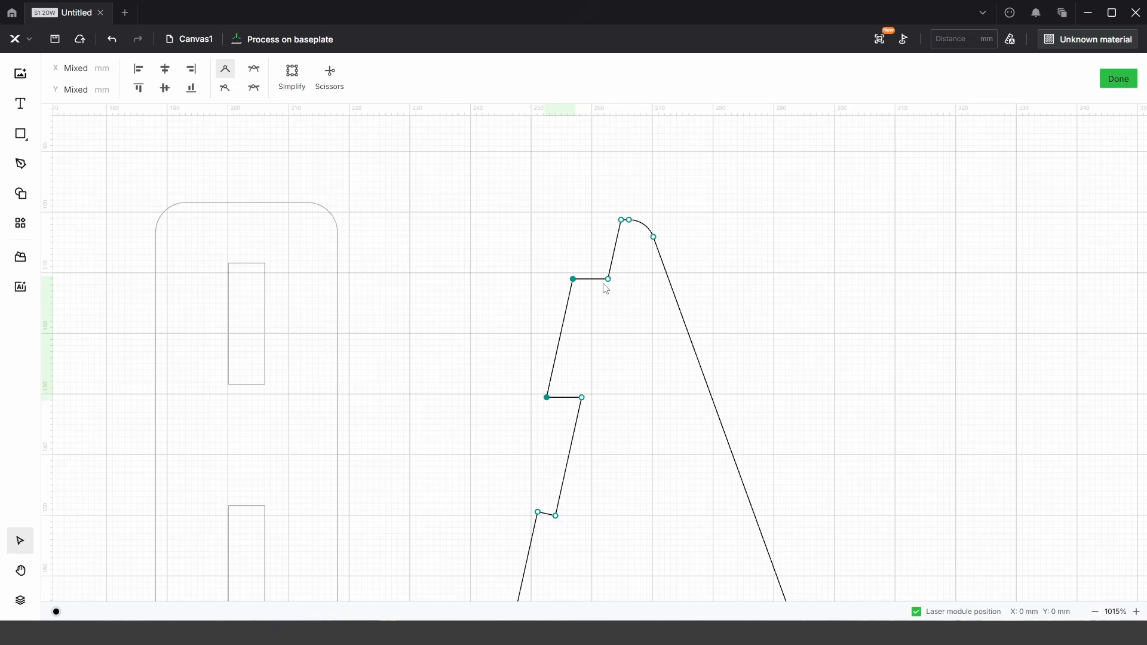
pyautogui.hotkey('ctrl', 'z')
pyautogui.scroll(-4, 615, 315)
pyautogui.click(1119, 79)
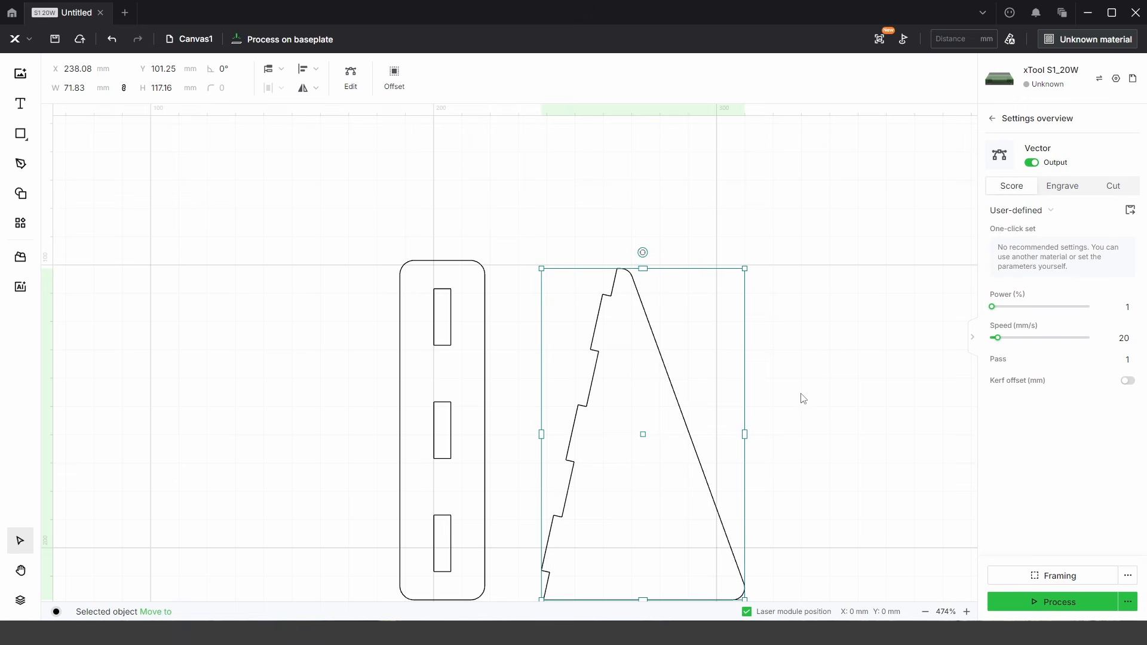
# Rotate the triangular piece counterclockwise until its toothed edge lies horizontal with the tabs pointing down
pyautogui.moveTo(796, 447); pyautogui.dragTo(786, 325)
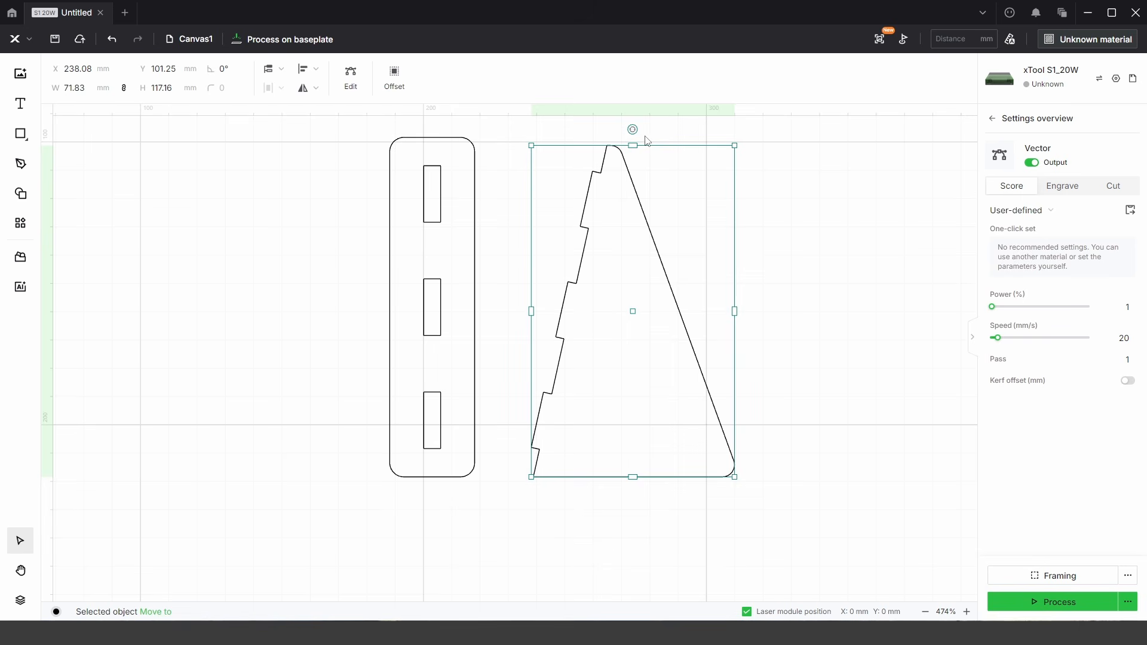
pyautogui.moveTo(633, 129); pyautogui.dragTo(440, 358)
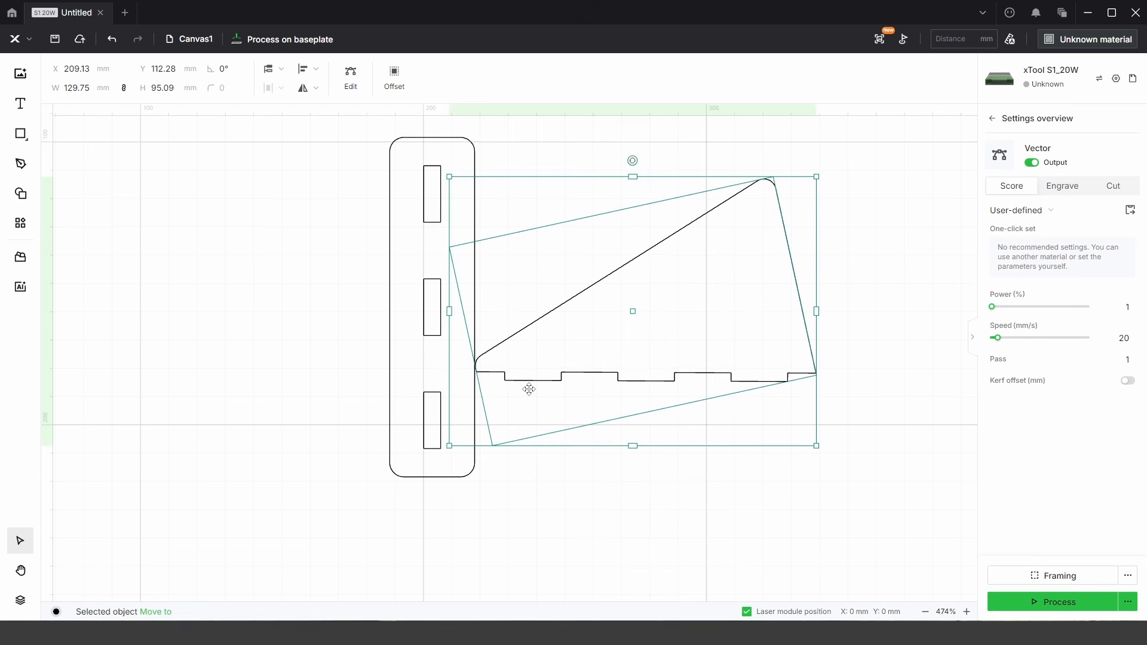
pyautogui.scroll(5, 638, 392)
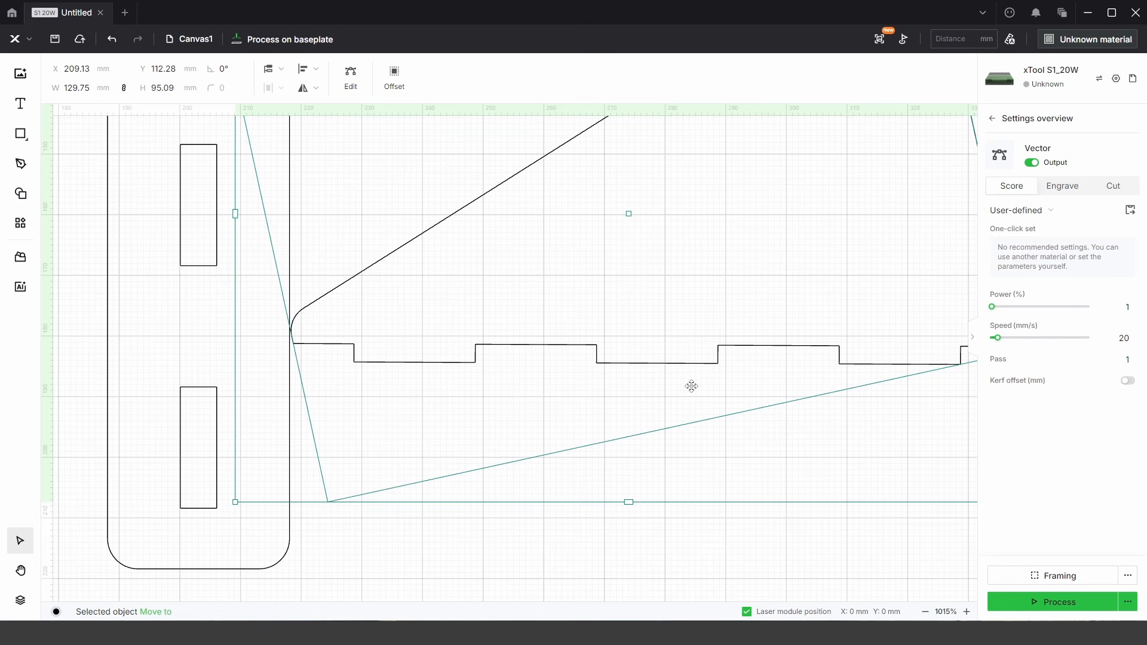
pyautogui.moveTo(692, 386); pyautogui.dragTo(551, 374)
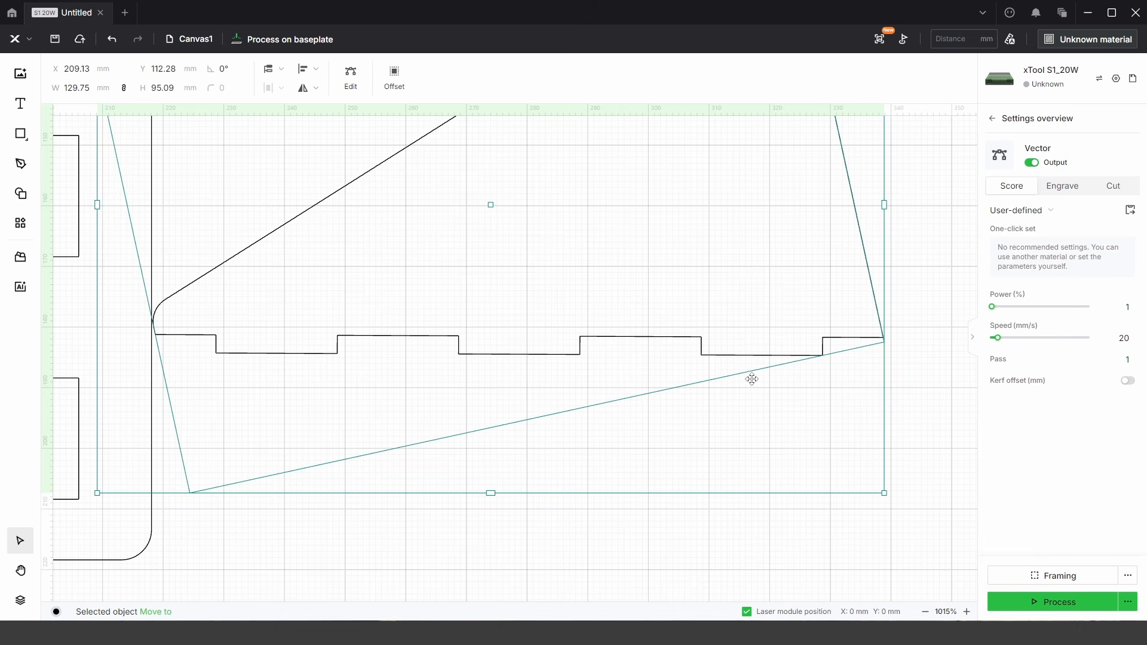
pyautogui.scroll(-5, 378, 359)
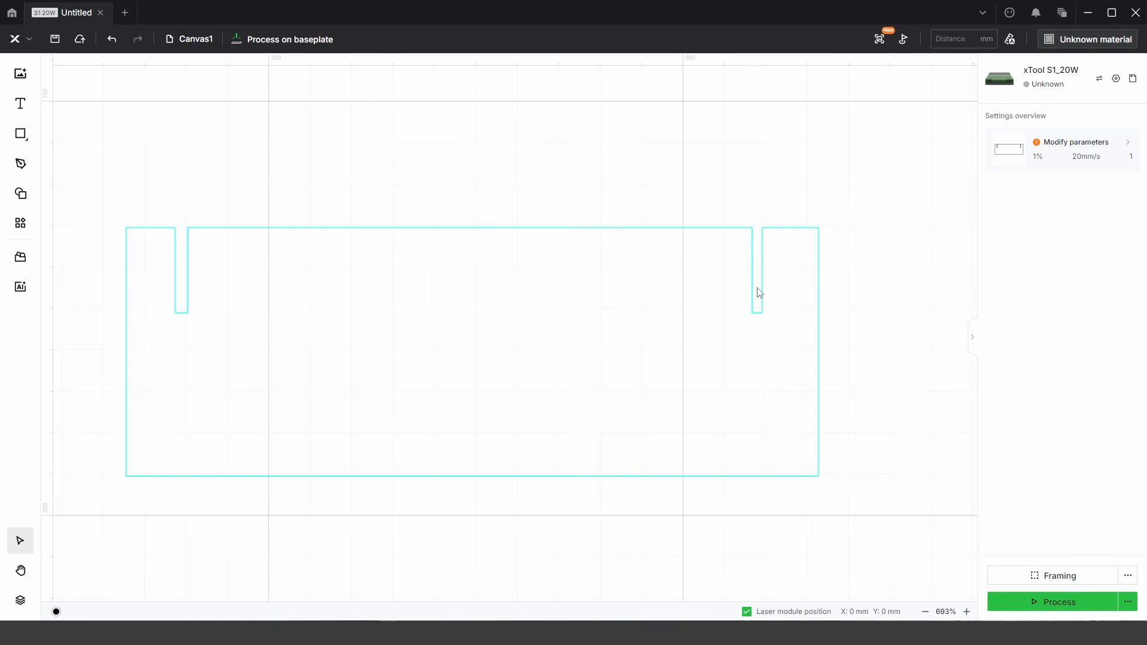
# Draw a narrow upright rectangle about 43 mm tall to the right of the slotted panel and set its width to 6 mm
pyautogui.moveTo(39, 138)
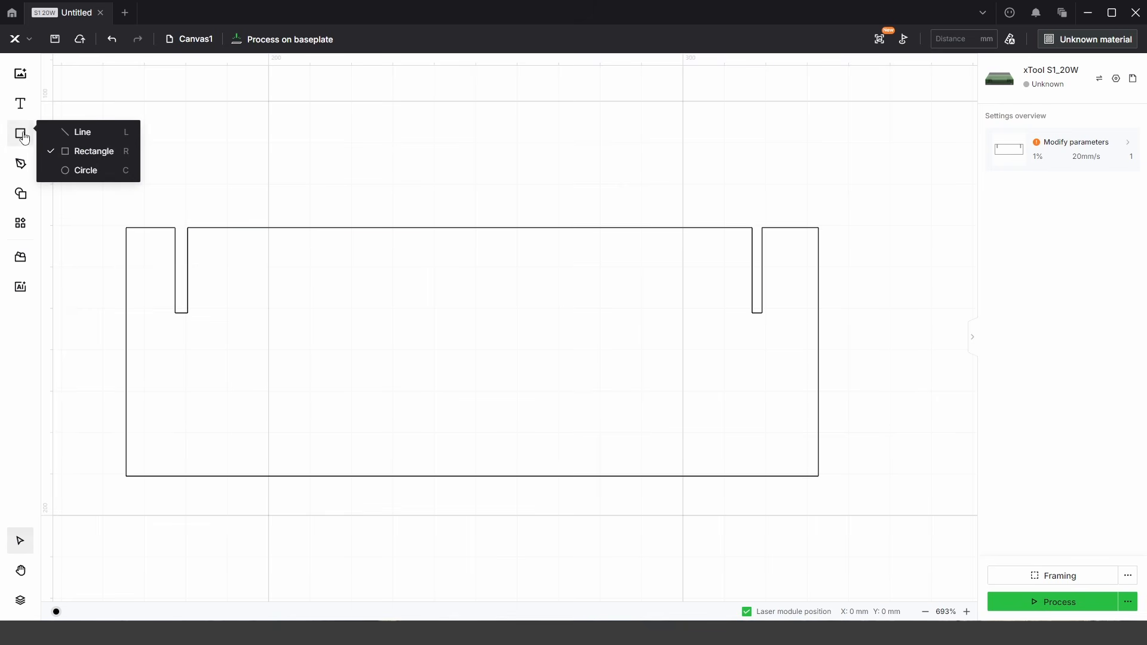
pyautogui.click(74, 151)
pyautogui.moveTo(840, 175); pyautogui.dragTo(879, 352)
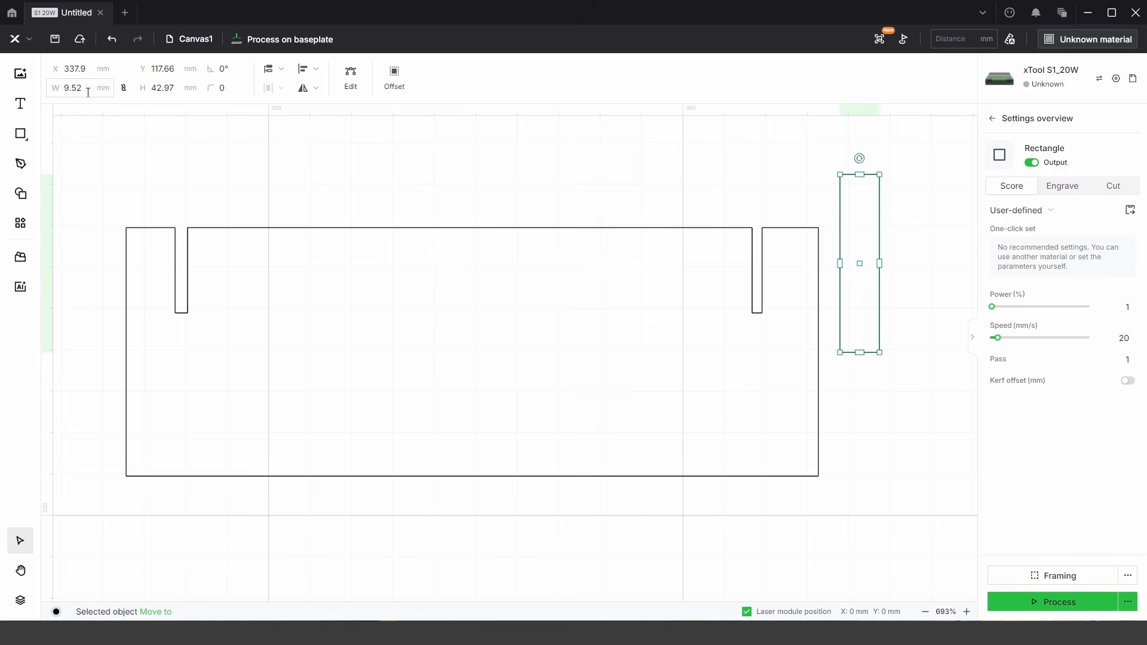
pyautogui.click(52, 90)
pyautogui.write('6')
pyautogui.press('Return')
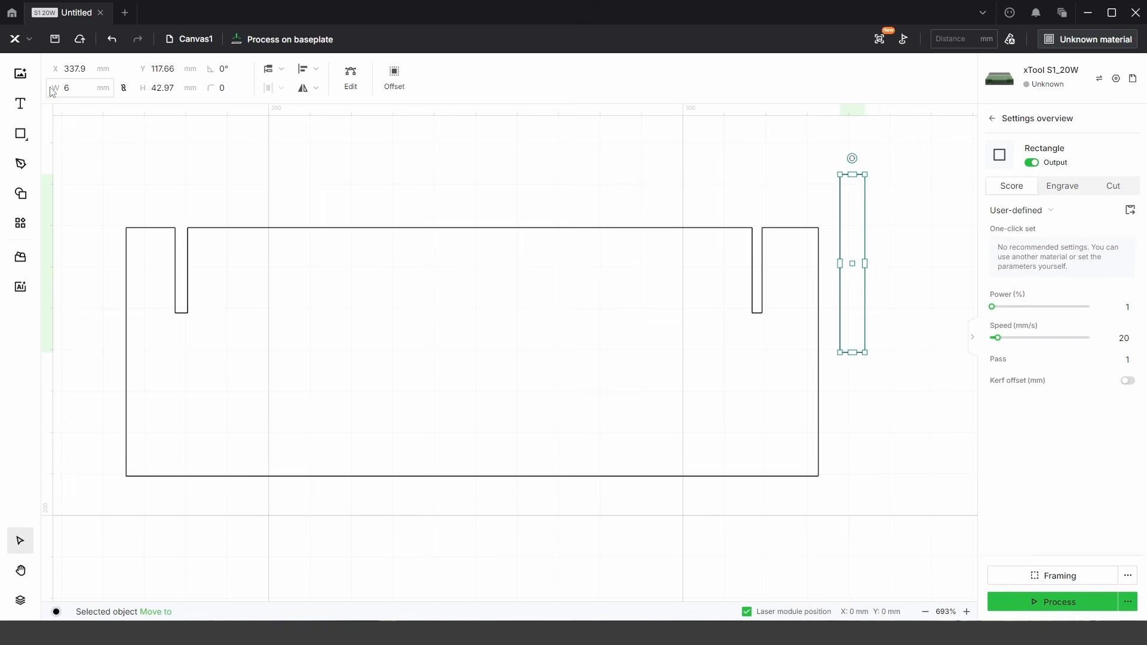
# Reposition the 6 mm wide guide rectangle slightly farther out from the slotted panel's right edge
pyautogui.scroll(1, 860, 307)
pyautogui.scroll(1, 860, 308)
pyautogui.scroll(4, 848, 400)
pyautogui.moveTo(848, 400); pyautogui.dragTo(830, 292)
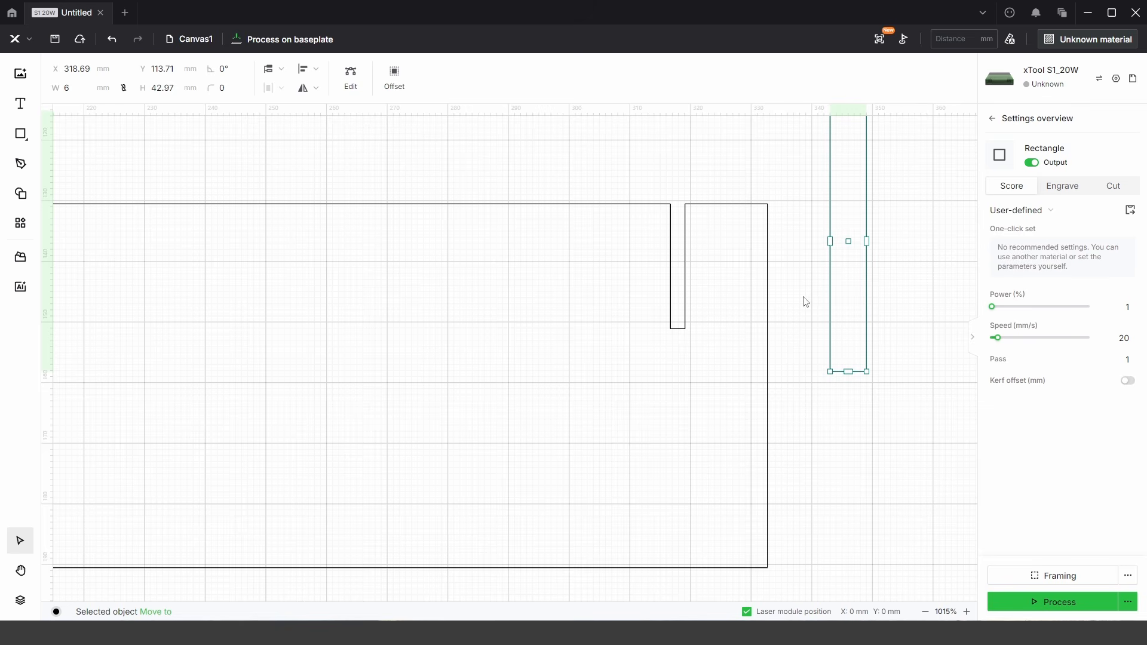
# Widen the slot near the panel's right end by moving its two left nodes outward in node editing
pyautogui.scroll(4, 673, 269)
pyautogui.click(668, 160)
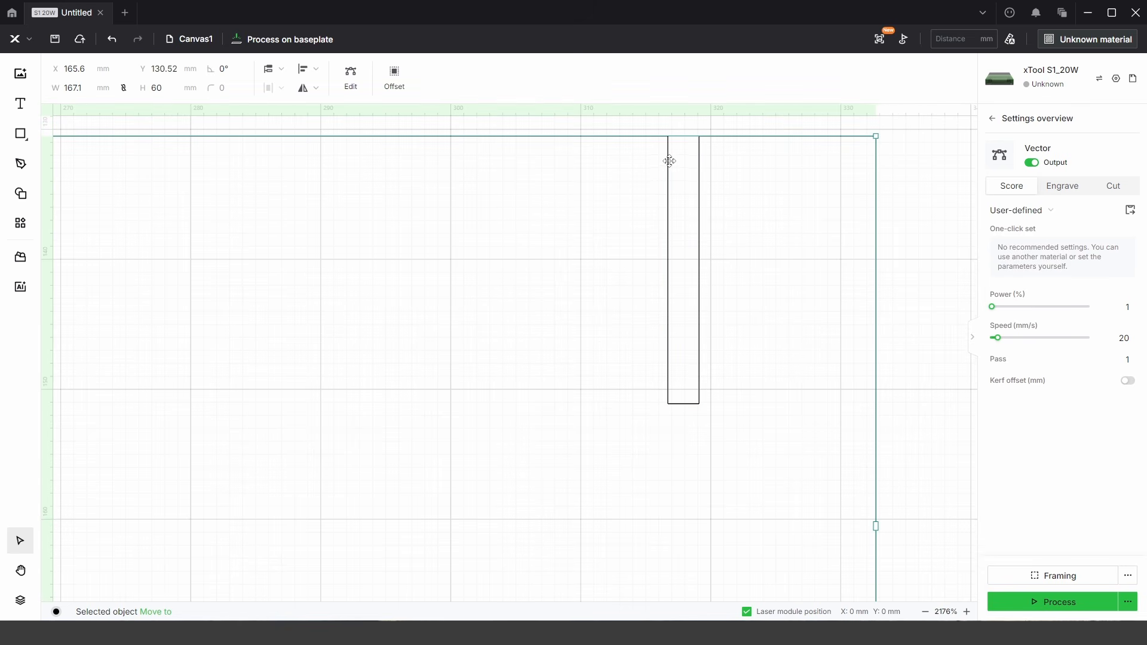
pyautogui.click(350, 74)
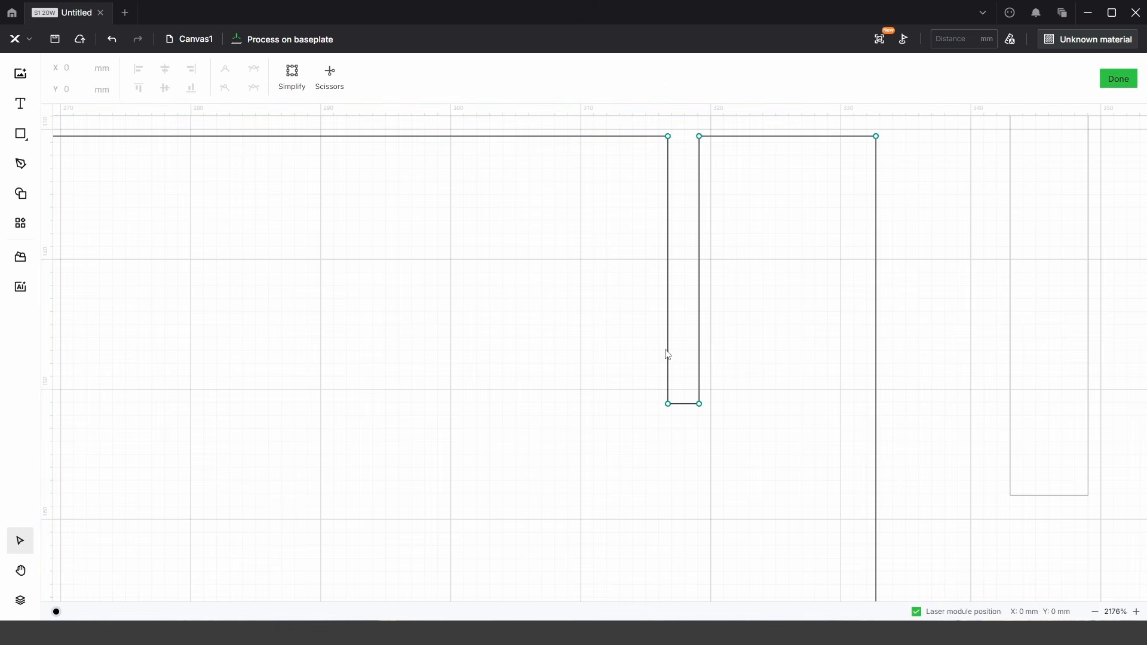
pyautogui.moveTo(632, 439); pyautogui.dragTo(681, 119)
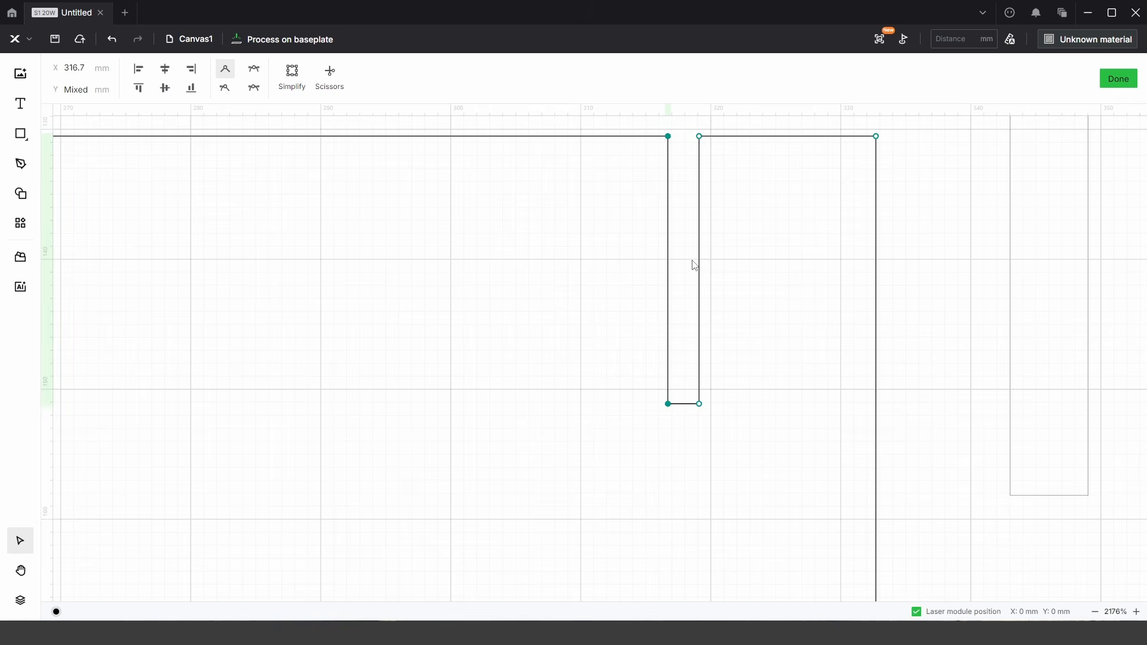
pyautogui.moveTo(668, 405); pyautogui.dragTo(651, 402)
pyautogui.scroll(-3, 658, 391)
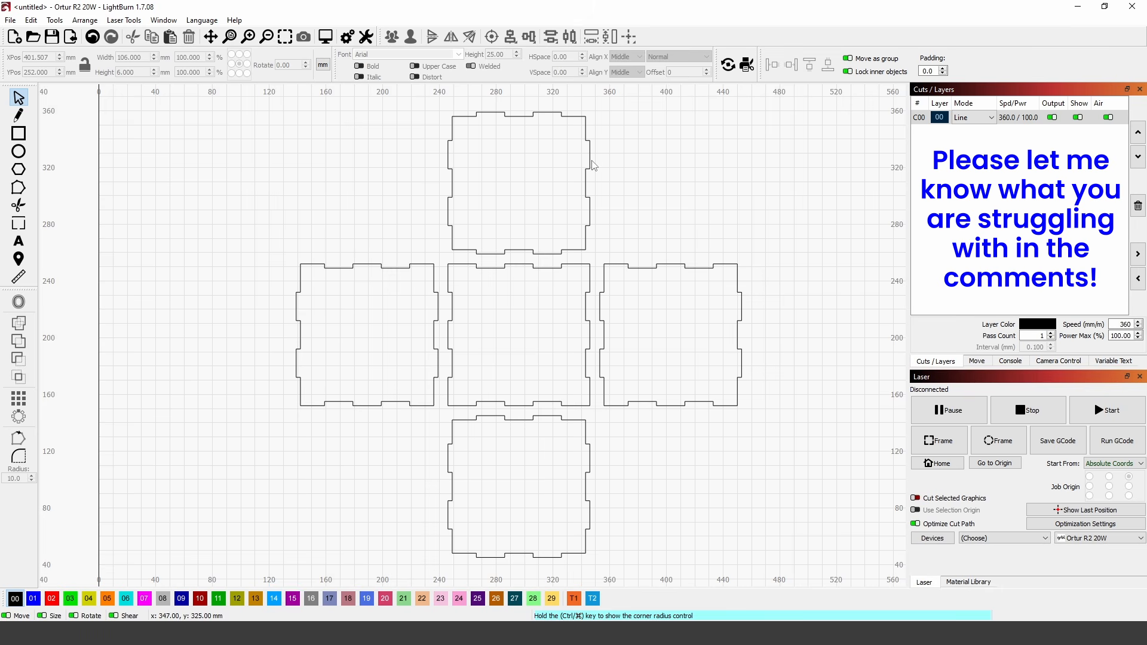
# Switch to LightBurn, select the uppermost box panel and start Resize Slots on it
pyautogui.scroll(2, 590, 166)
pyautogui.moveTo(626, 136); pyautogui.dragTo(620, 228)
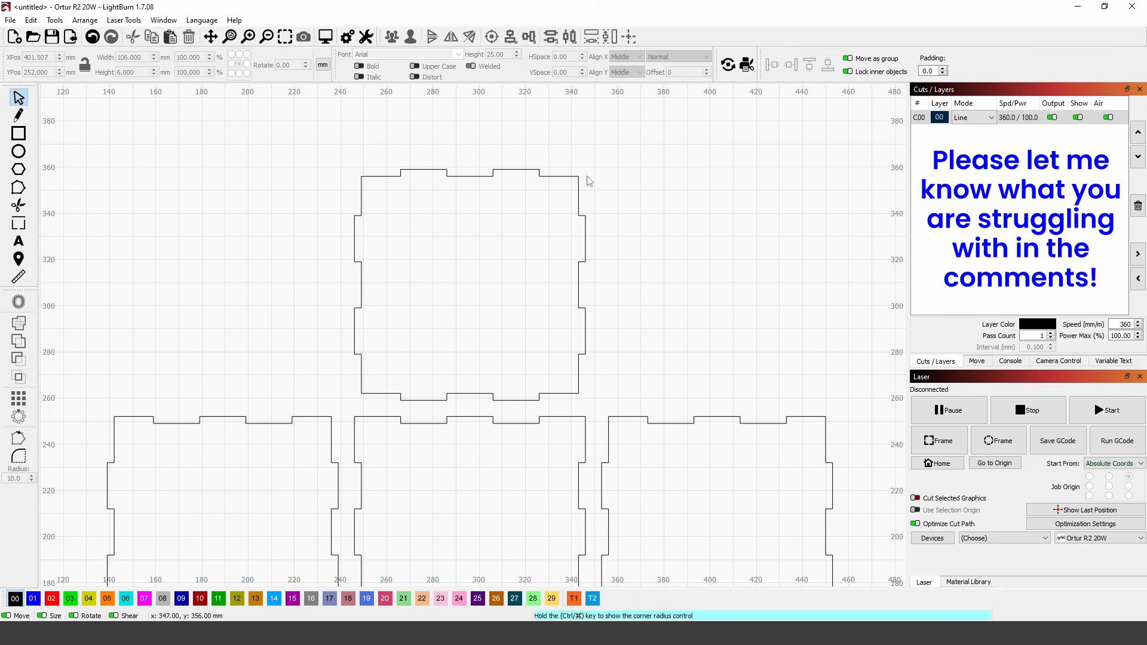
pyautogui.moveTo(605, 185); pyautogui.dragTo(562, 234)
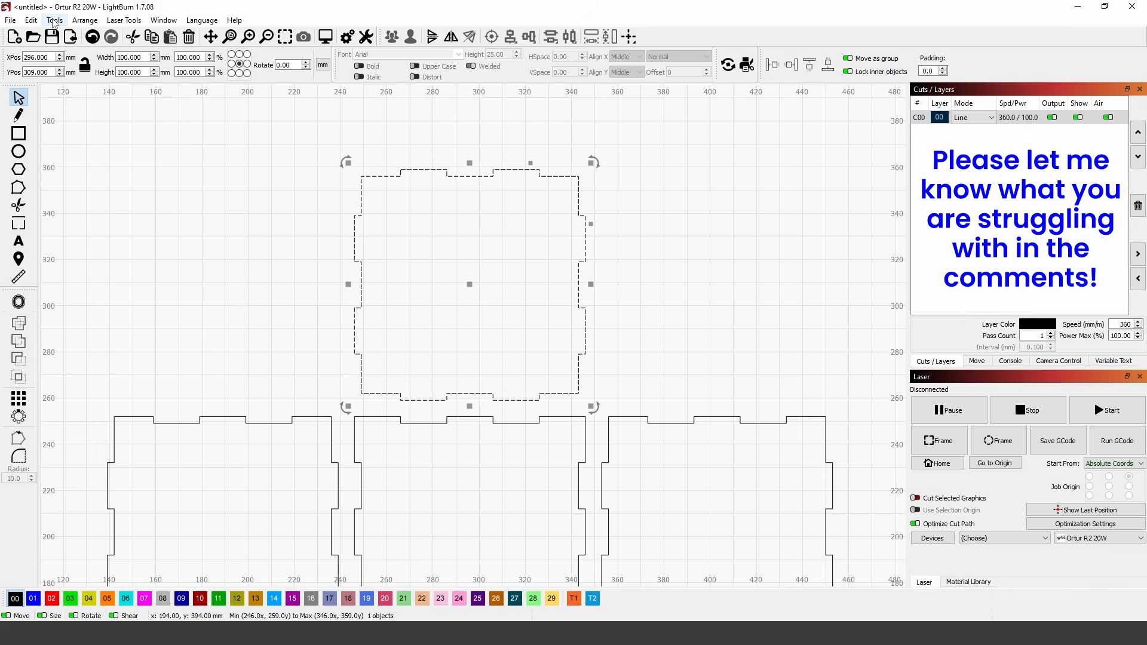
pyautogui.click(55, 20)
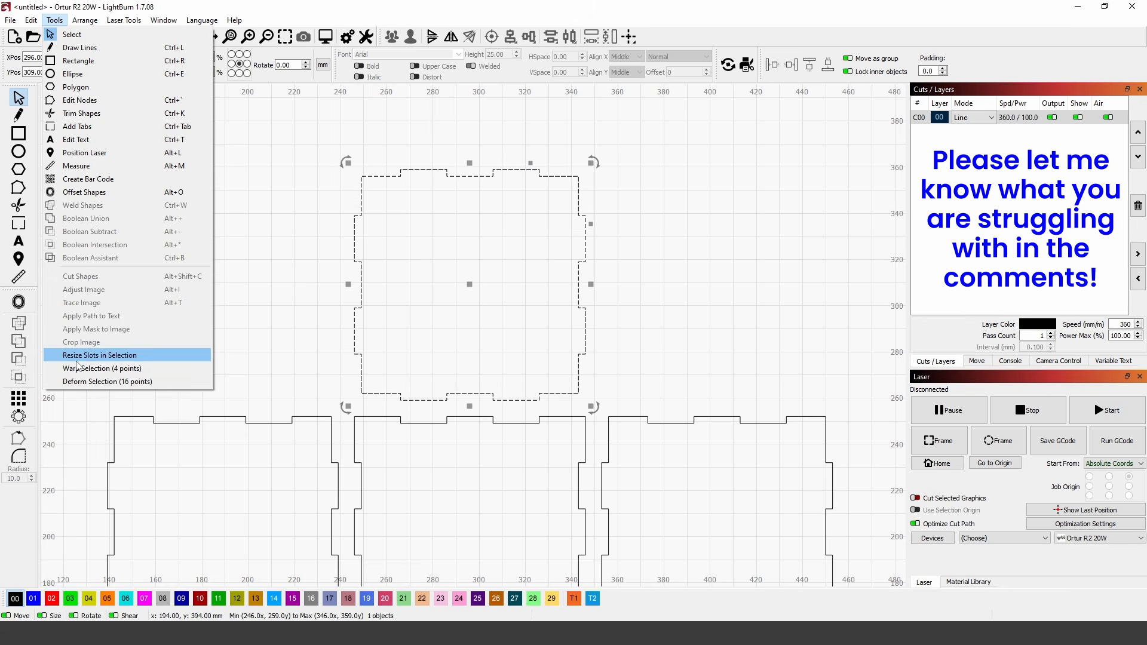
pyautogui.click(103, 356)
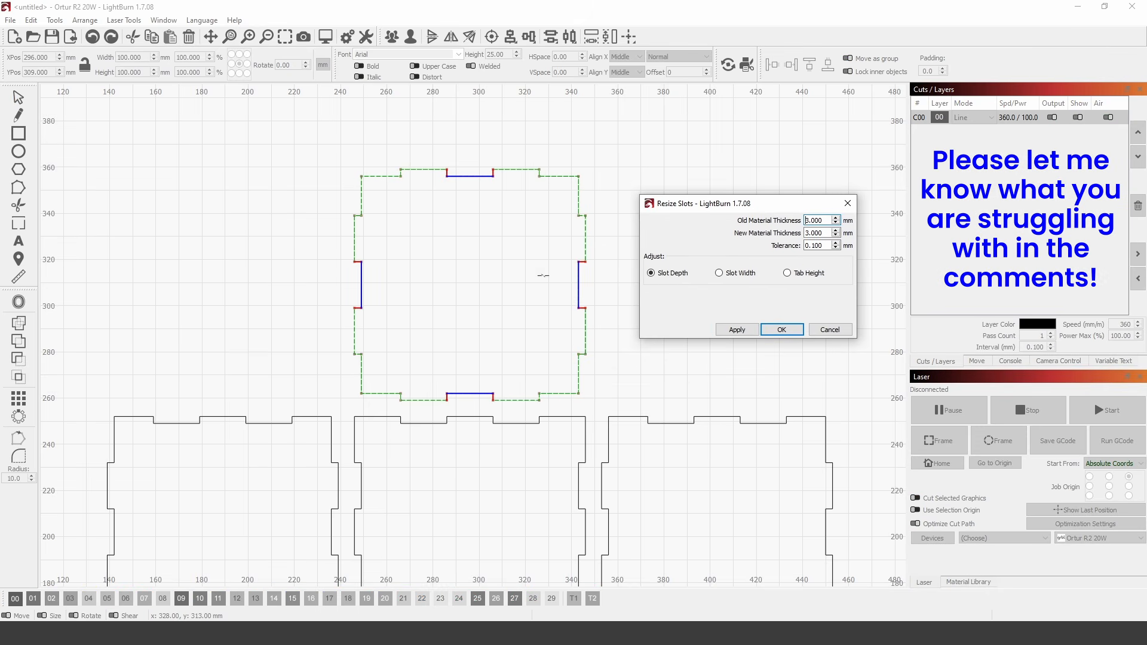
pyautogui.scroll(1, 543, 275)
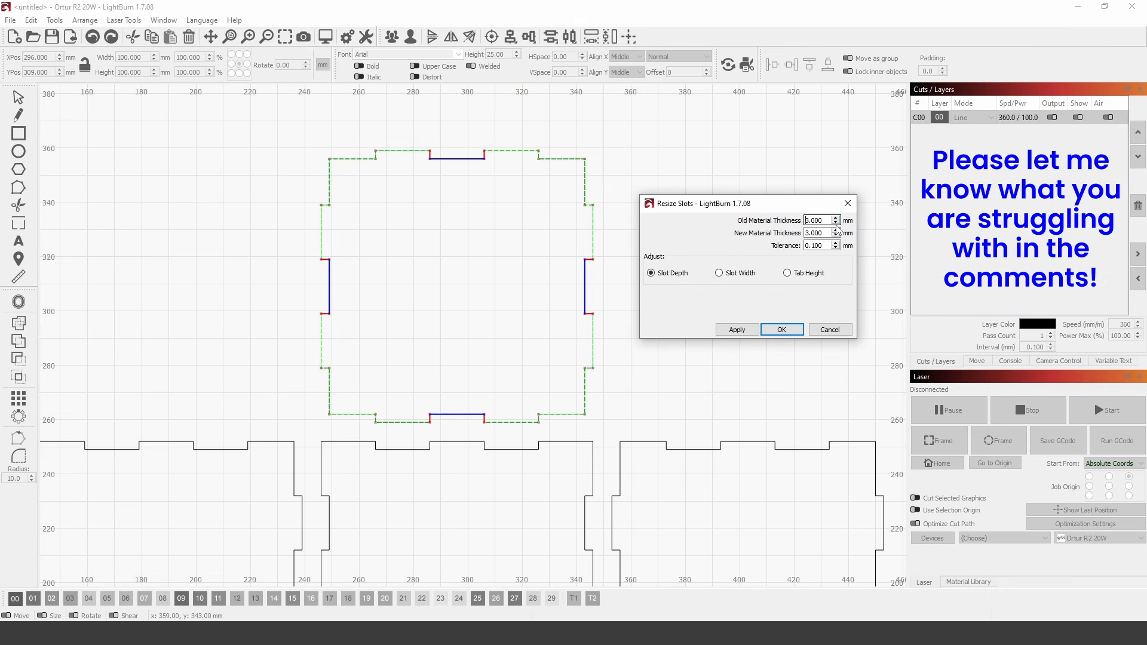
# Adjust the uppermost panel's tab height from an old material thickness of 3 mm to a new thickness of 6 mm
pyautogui.click(836, 224)
pyautogui.click(837, 218)
pyautogui.click(744, 275)
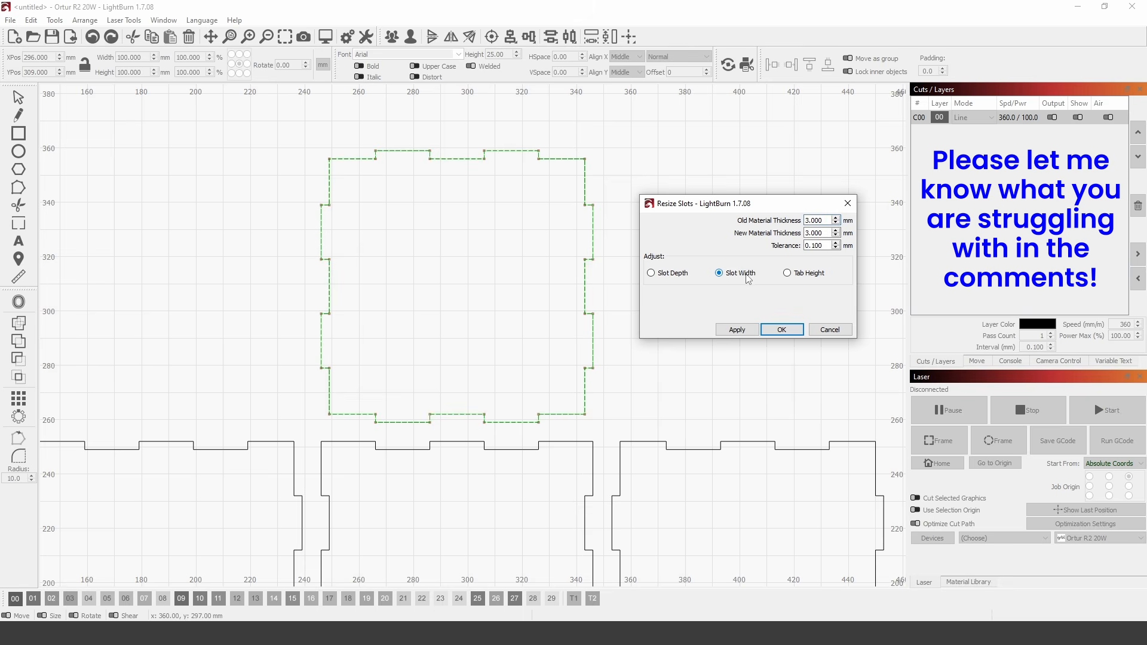
pyautogui.click(802, 280)
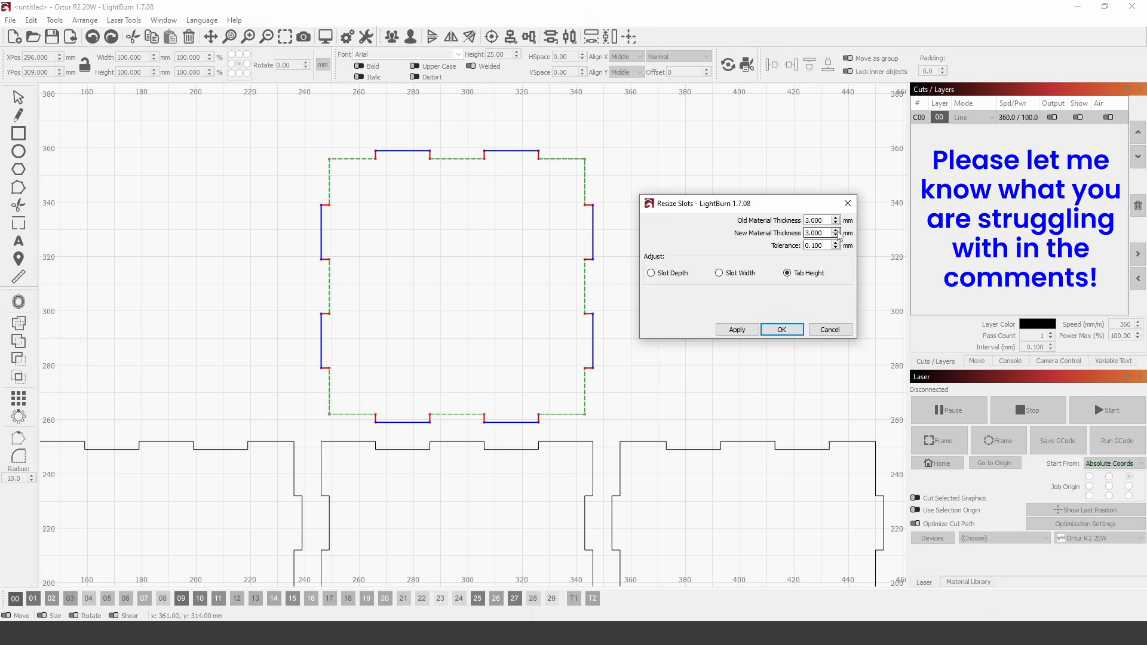
pyautogui.click(836, 232)
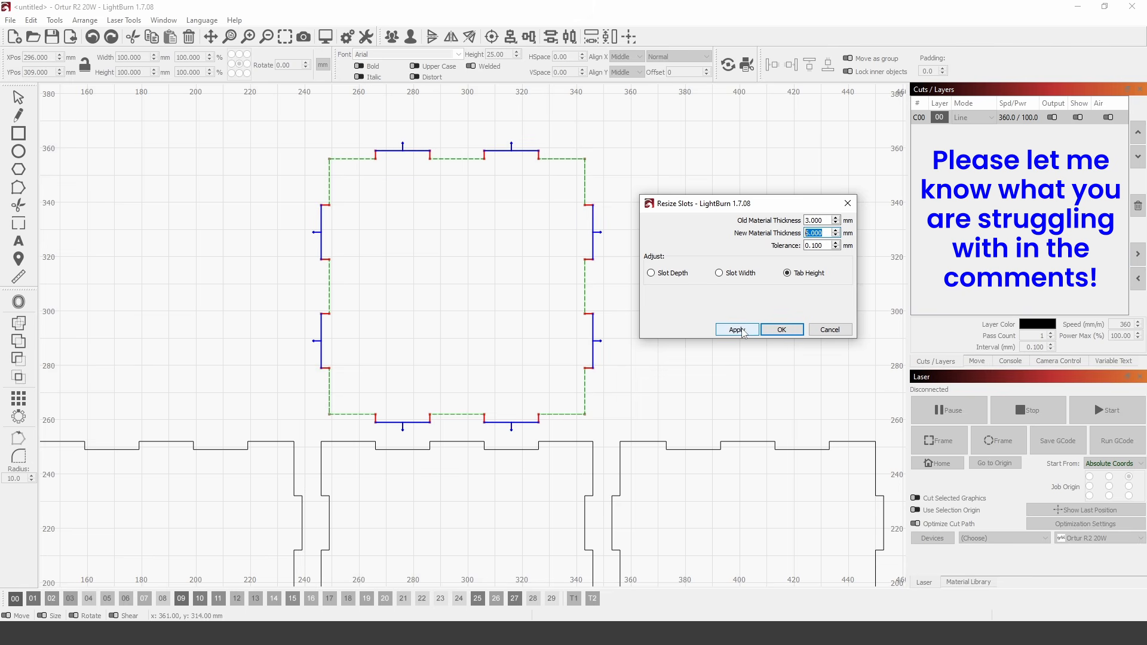
pyautogui.click(780, 331)
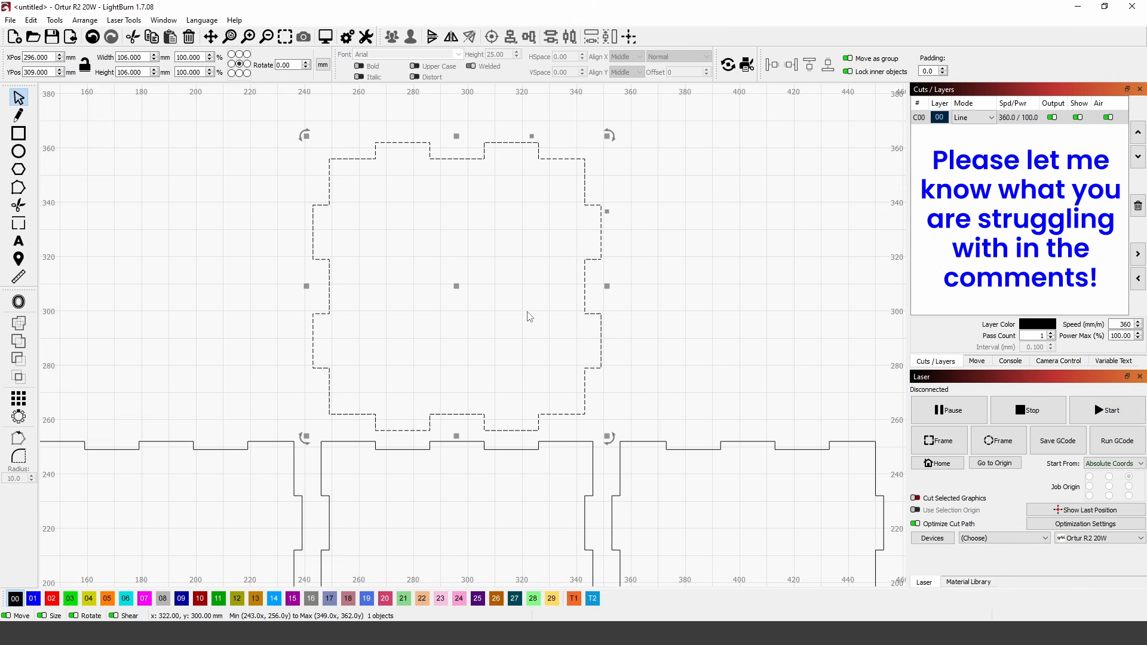
pyautogui.click(628, 257)
pyautogui.scroll(-2, 518, 256)
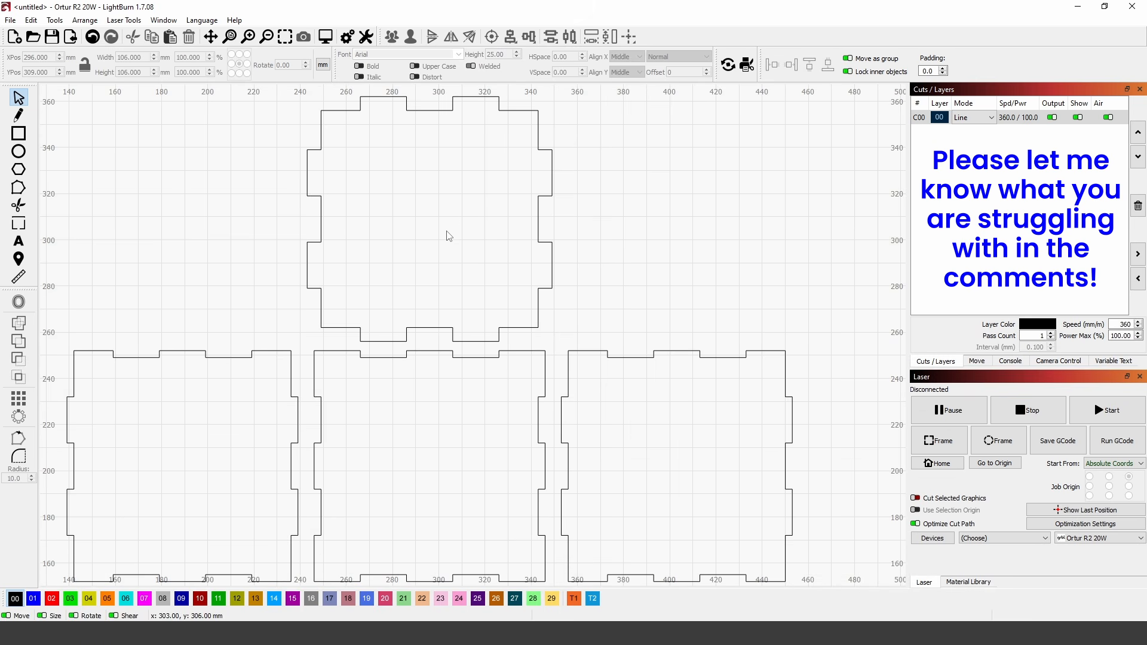
# Start Resize Slots on the box panel to the right of the centre panel, keeping the dialog clear of the shape
pyautogui.scroll(-3, 597, 245)
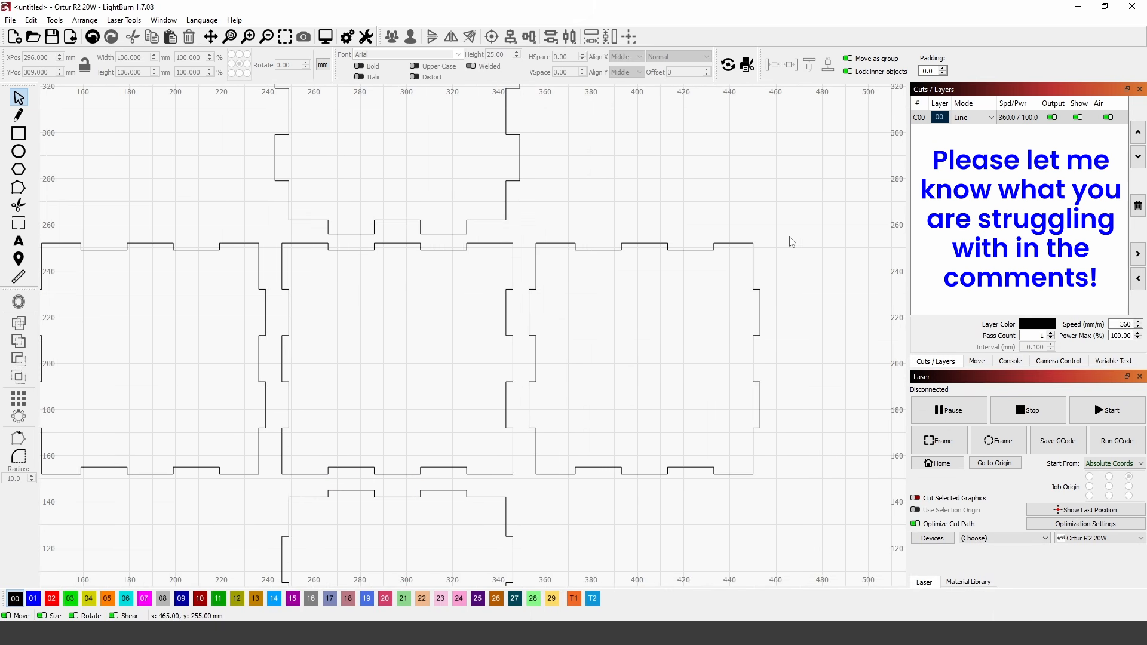
pyautogui.moveTo(791, 227); pyautogui.dragTo(736, 296)
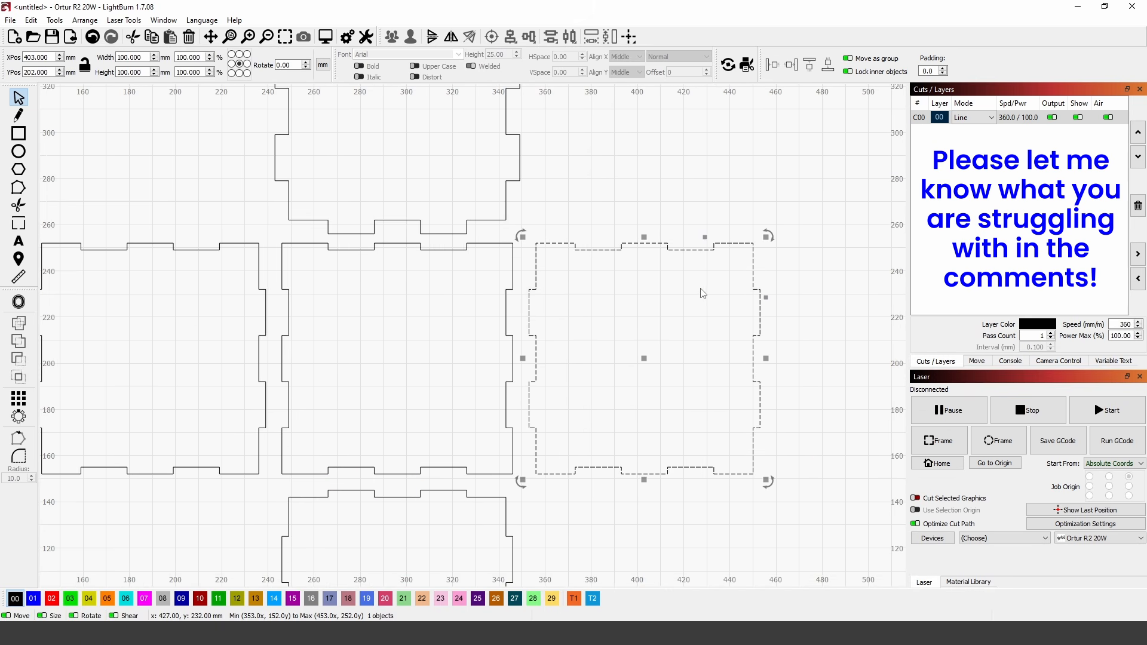
pyautogui.click(54, 20)
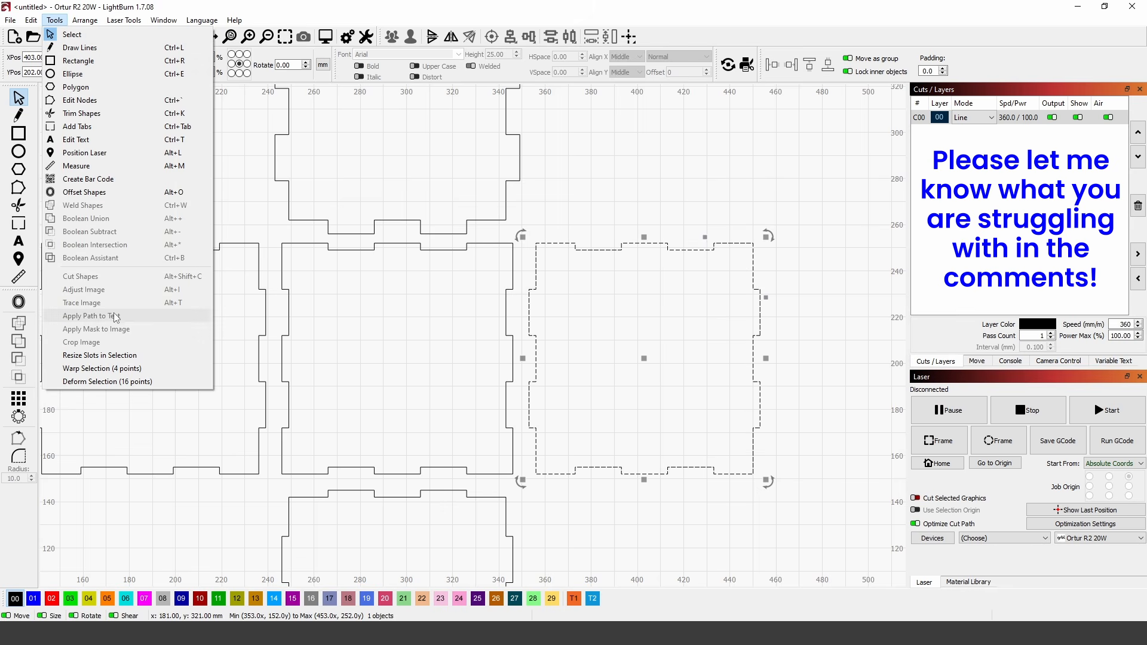
pyautogui.click(120, 355)
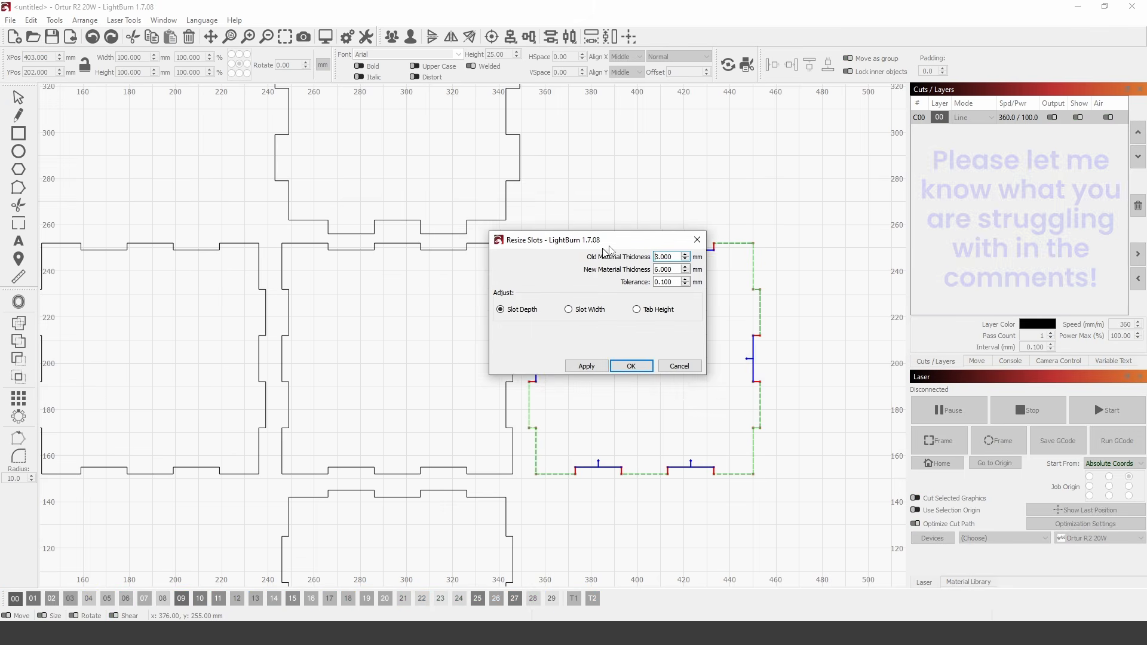
pyautogui.moveTo(607, 247); pyautogui.dragTo(895, 229)
# Preview slot depth, then adjust the right panel's tab height from 3 mm to 6 mm material thickness
pyautogui.click(925, 291)
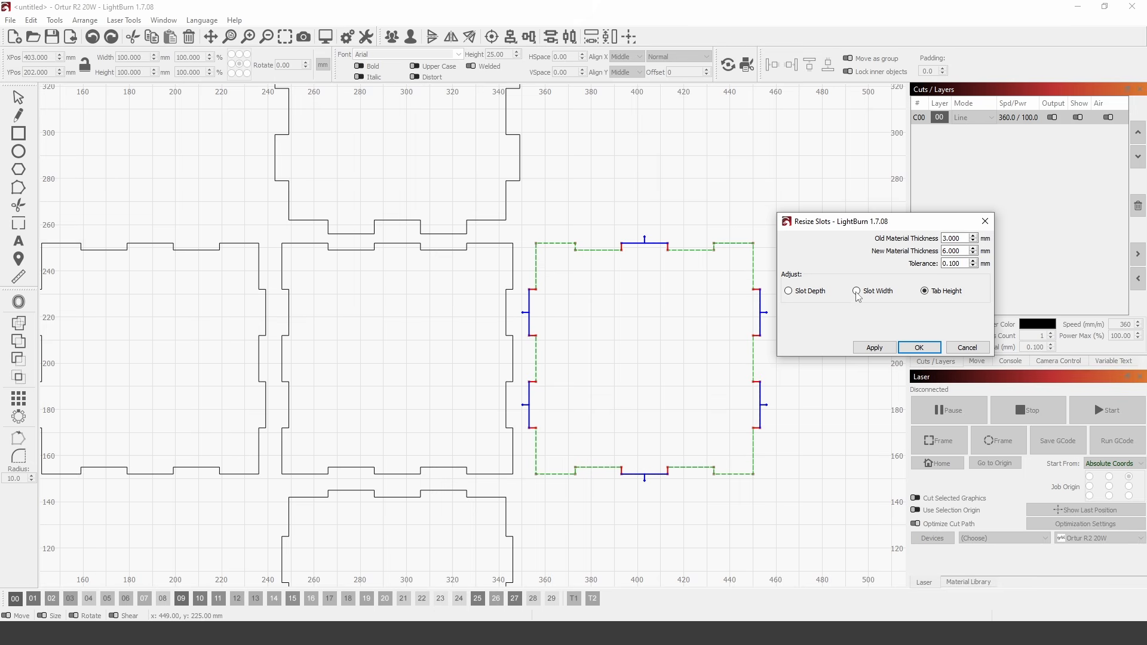
pyautogui.click(790, 291)
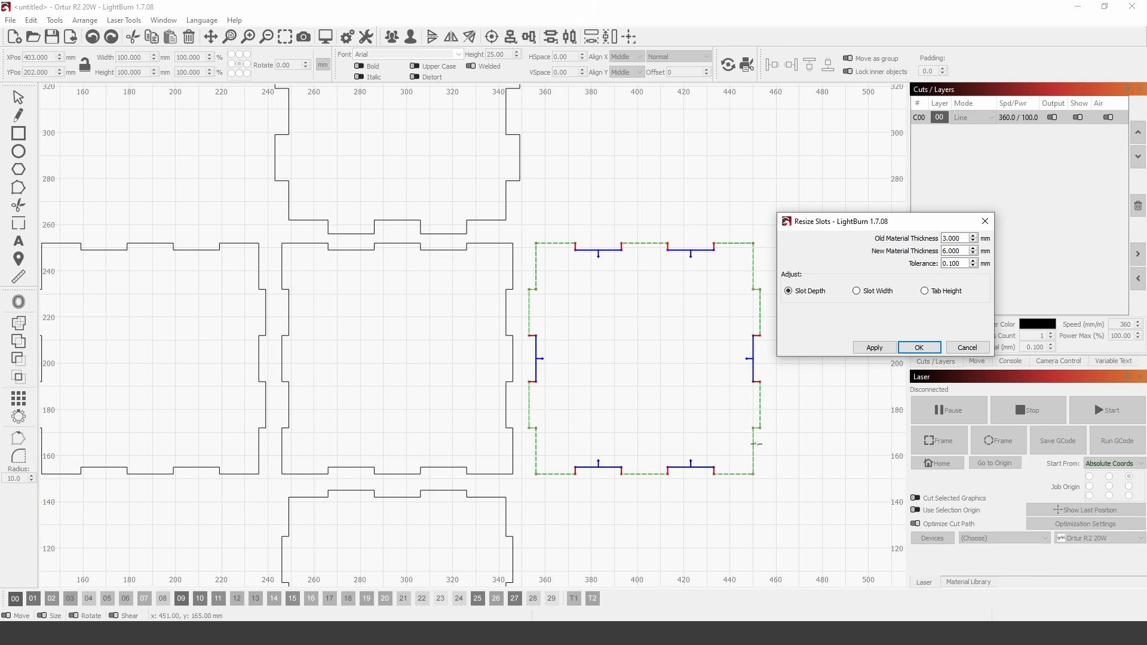
pyautogui.click(925, 291)
pyautogui.click(920, 349)
pyautogui.scroll(1, 648, 270)
pyautogui.scroll(2, 652, 269)
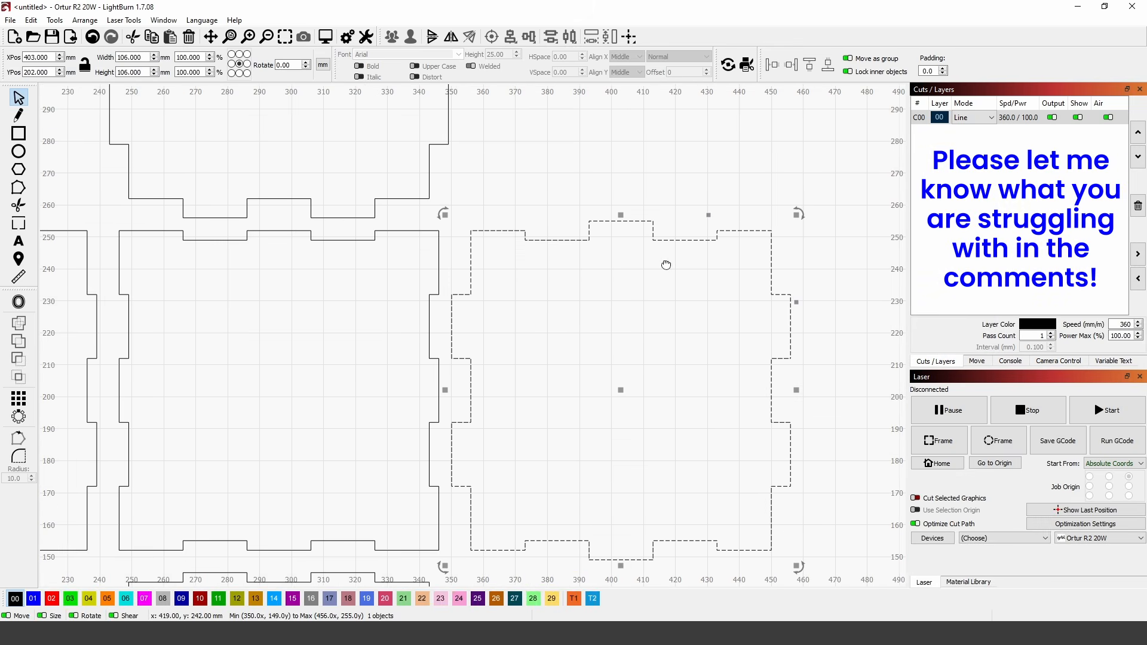
pyautogui.click(760, 313)
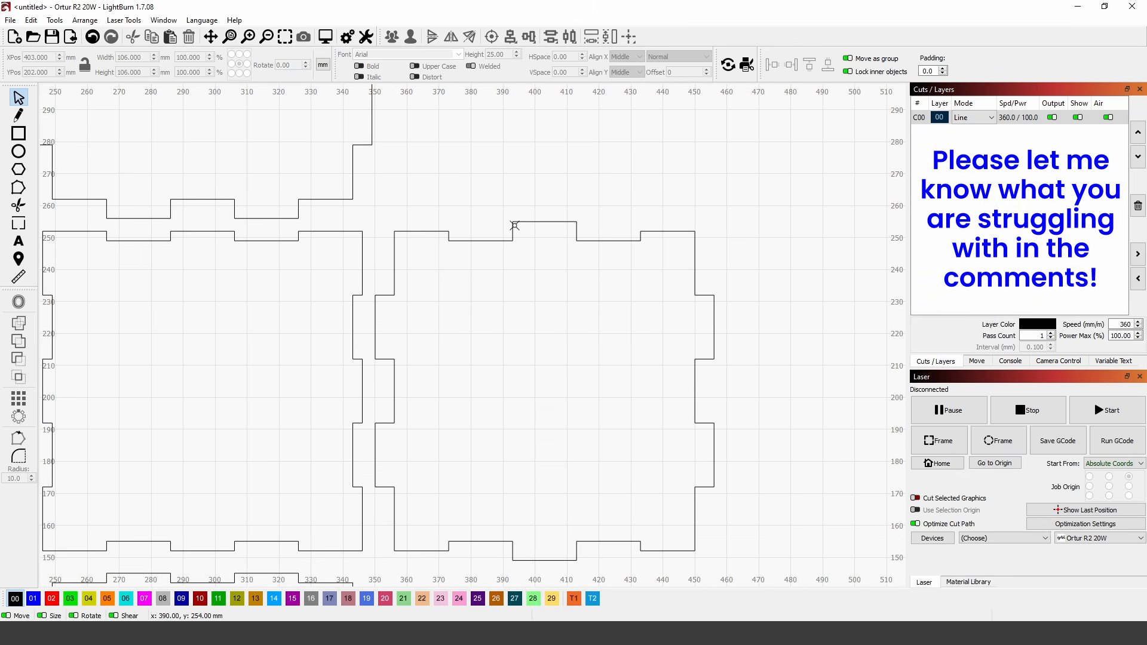
# Draw a horizontal guide rectangle about 136 mm wide above the right panel and set its height to 6 mm
pyautogui.moveTo(572, 203); pyautogui.dragTo(545, 229)
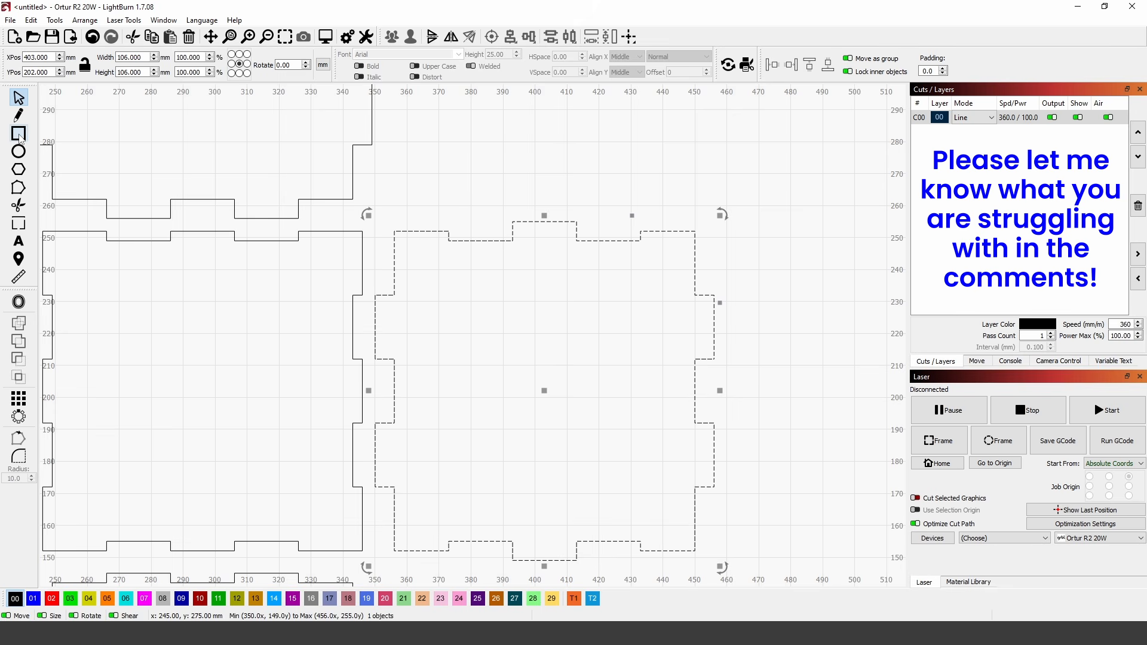
pyautogui.click(19, 134)
pyautogui.moveTo(372, 127); pyautogui.dragTo(807, 177)
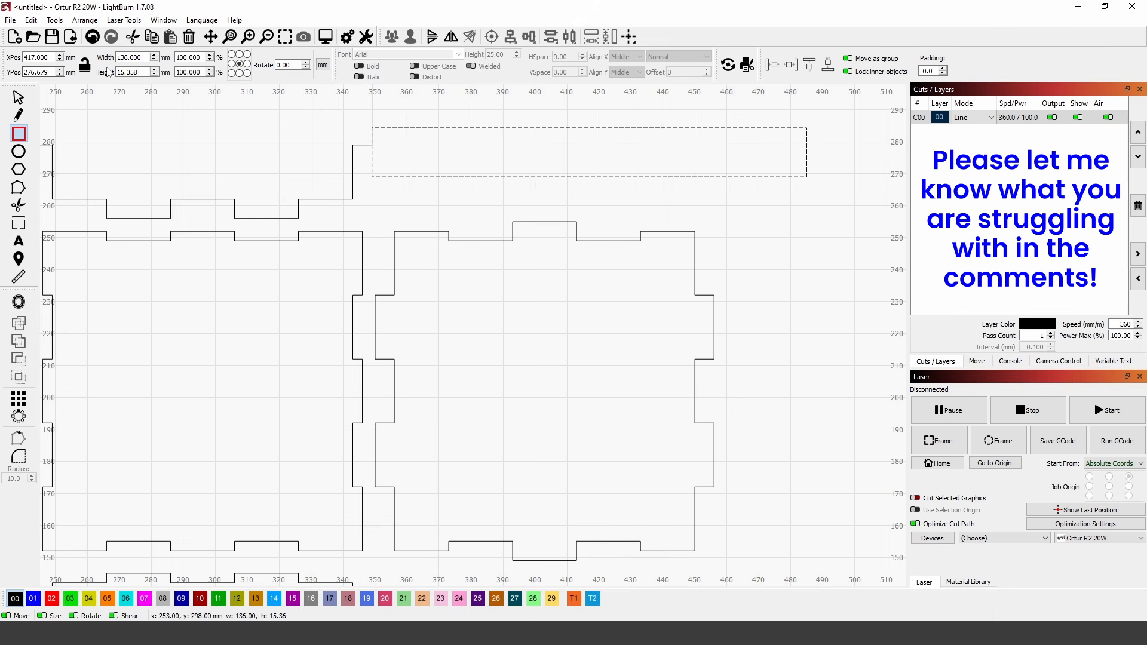
pyautogui.tripleClick(129, 72)
pyautogui.write('6')
pyautogui.press('Return')
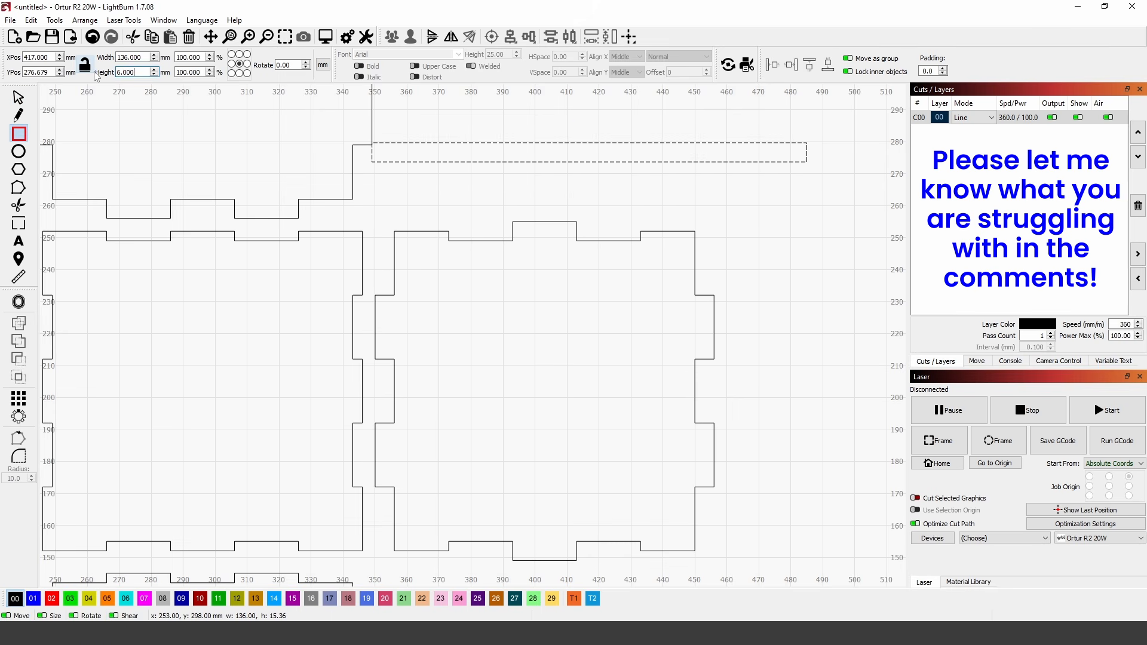
pyautogui.moveTo(631, 162); pyautogui.dragTo(621, 215)
pyautogui.press('Delete')
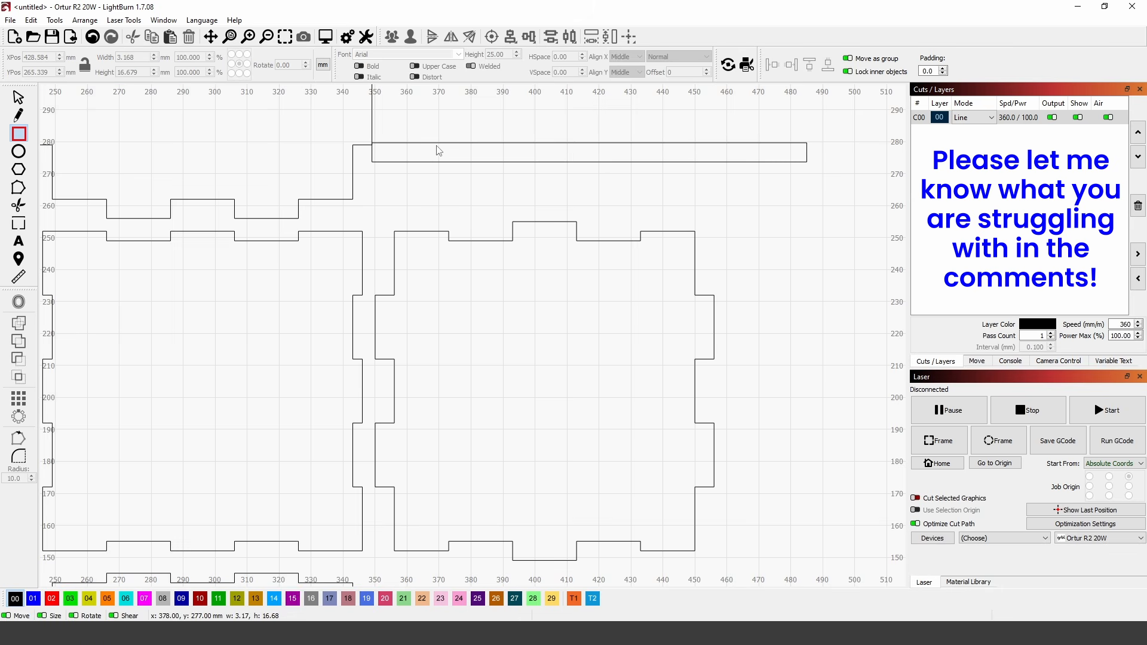
# Move the 6 mm high guide rectangle onto the right panel's upper edge, spanning from the slot bottoms to the middle tab's top
pyautogui.click(18, 97)
pyautogui.click(703, 163)
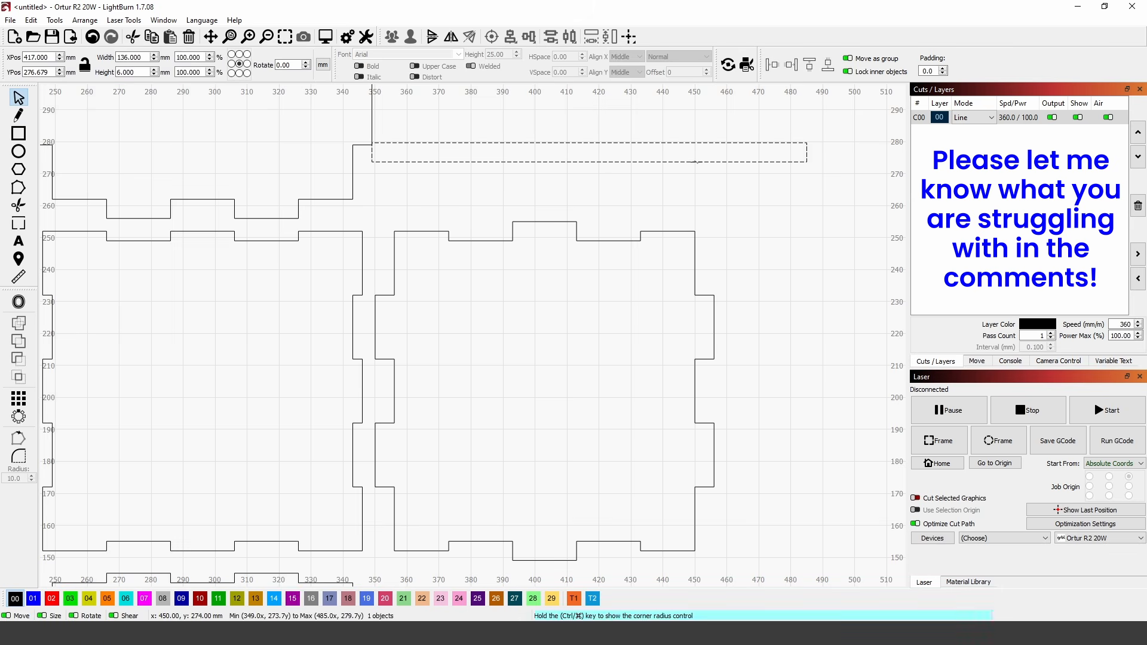
pyautogui.moveTo(703, 162); pyautogui.dragTo(635, 242)
# Raise the two corner tabs on the right panel's upper edge to the guide rectangle's upper edge by moving their nodes
pyautogui.click(666, 232)
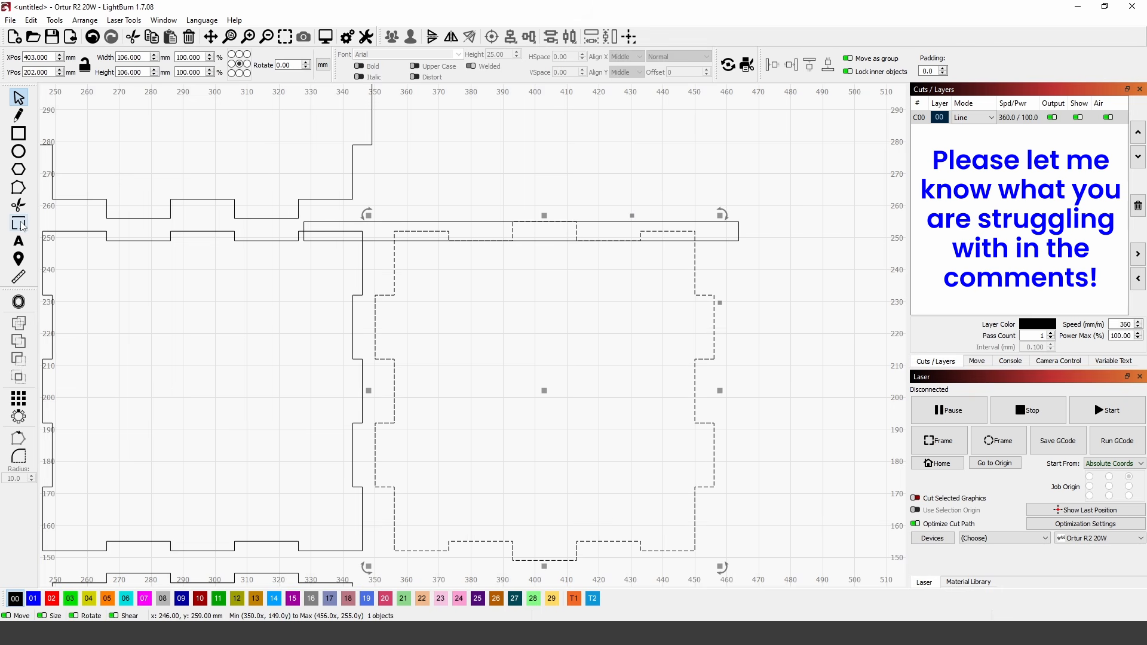
pyautogui.click(19, 188)
pyautogui.moveTo(383, 198); pyautogui.dragTo(476, 242)
pyautogui.moveTo(617, 202); pyautogui.dragTo(699, 214)
pyautogui.scroll(2, 688, 241)
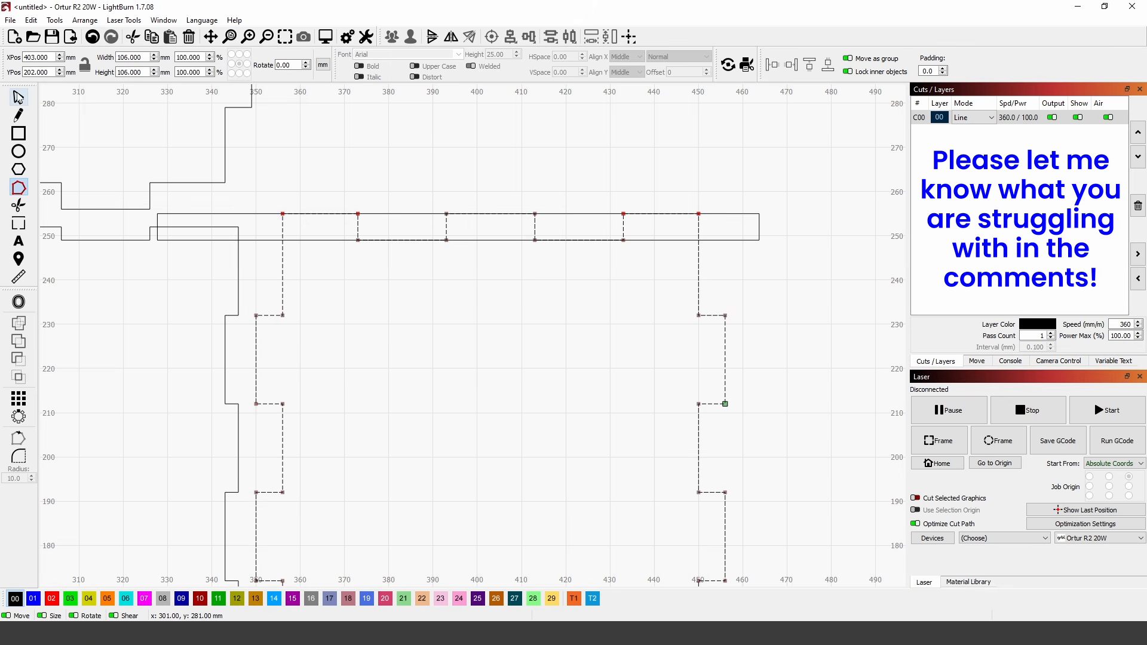
pyautogui.click(19, 97)
pyautogui.click(790, 287)
pyautogui.scroll(-2, 568, 315)
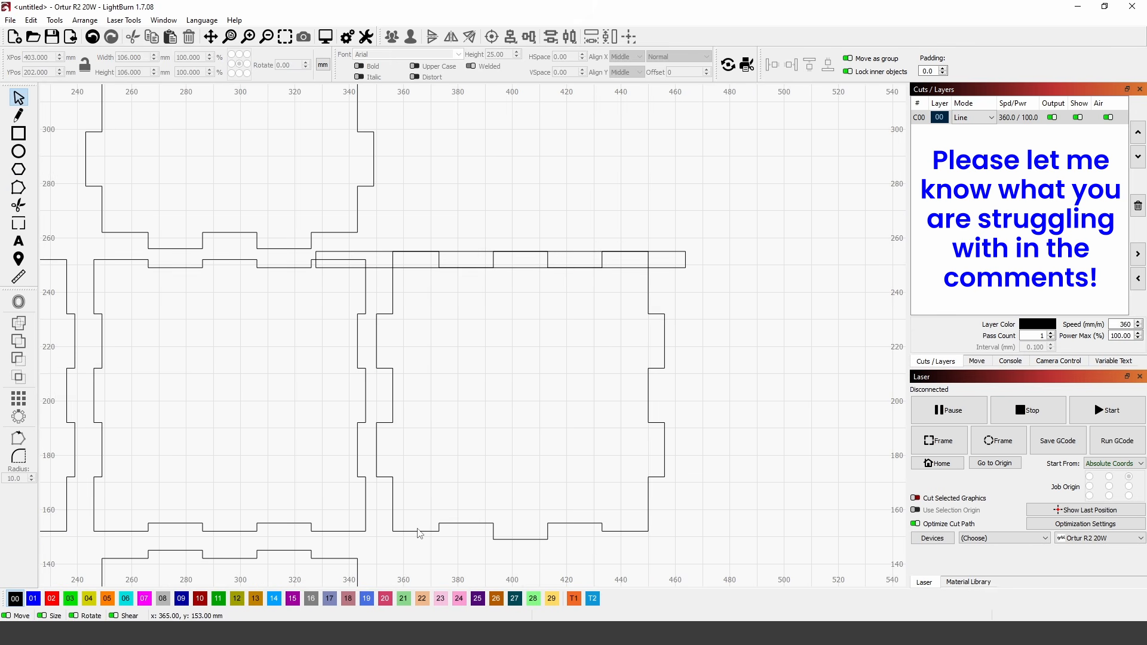
# Move the guide rectangle off the right panel and delete it
pyautogui.scroll(-2, 601, 315)
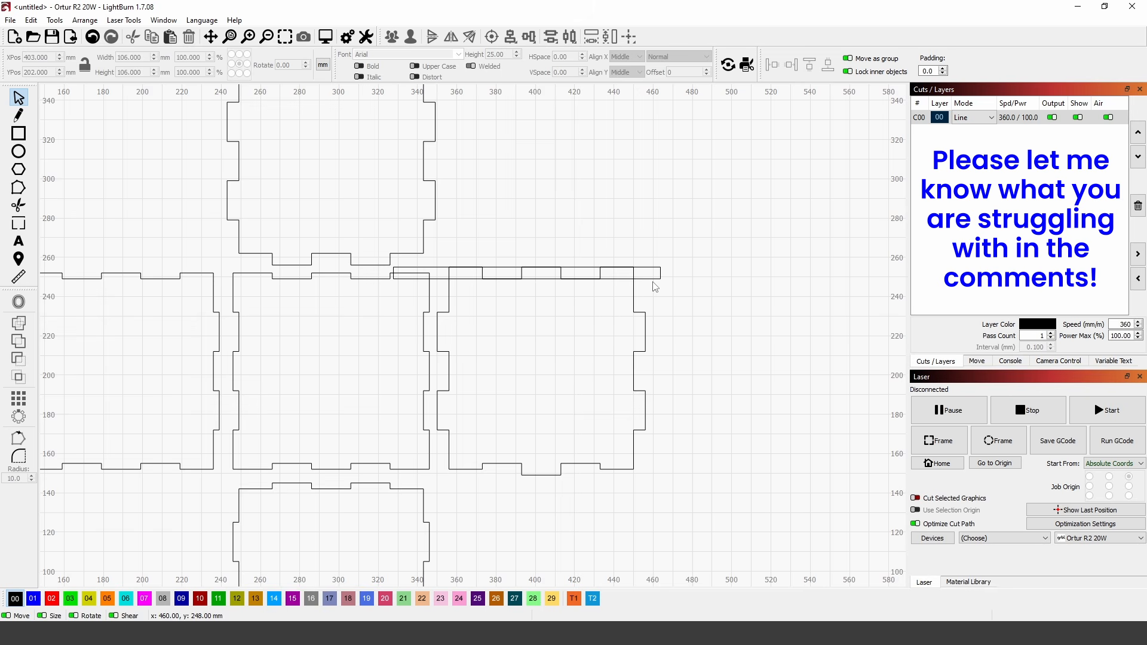
pyautogui.moveTo(653, 278); pyautogui.dragTo(756, 216)
pyautogui.press('Delete')
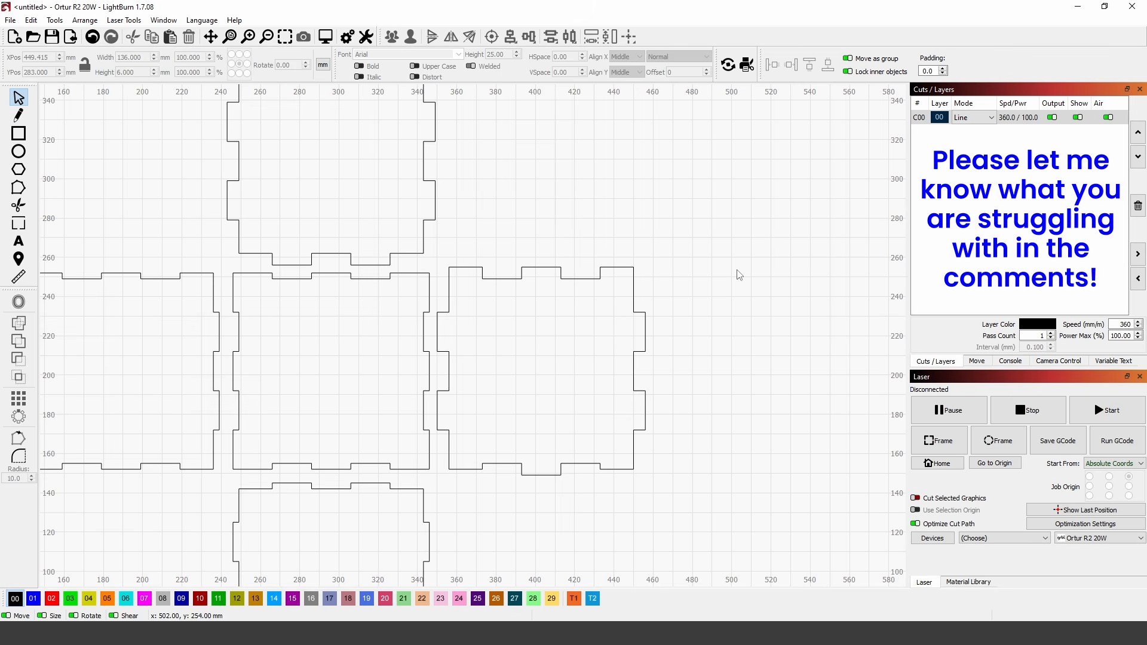
pyautogui.scroll(-2, 720, 287)
pyautogui.moveTo(721, 288); pyautogui.dragTo(755, 273)
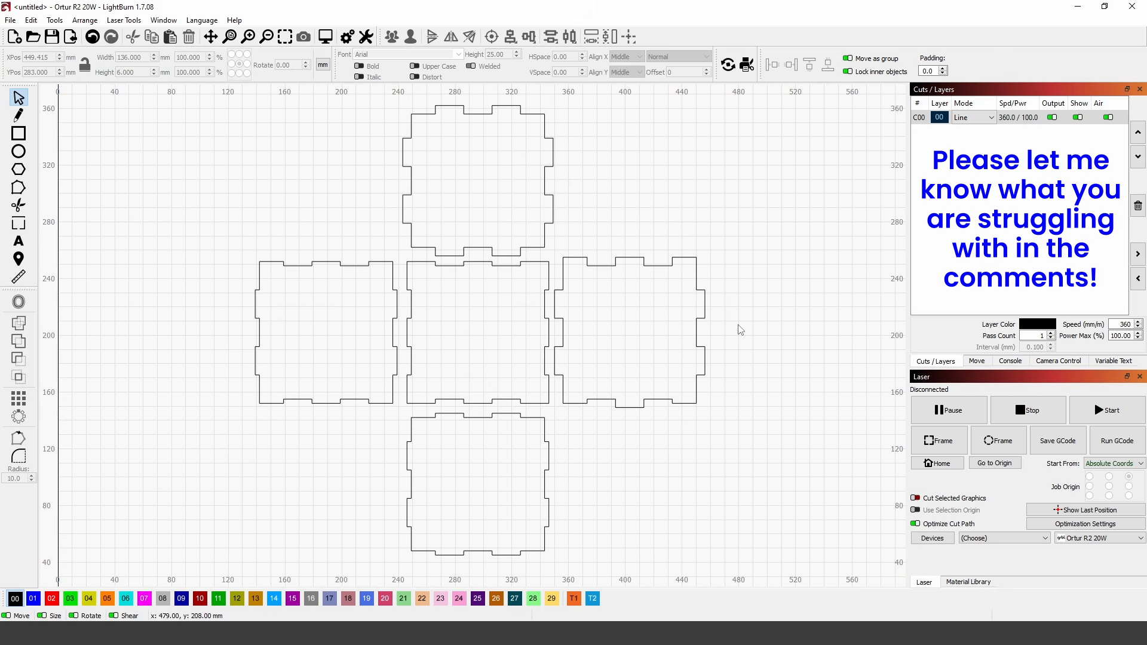
pyautogui.moveTo(751, 342); pyautogui.dragTo(770, 355)
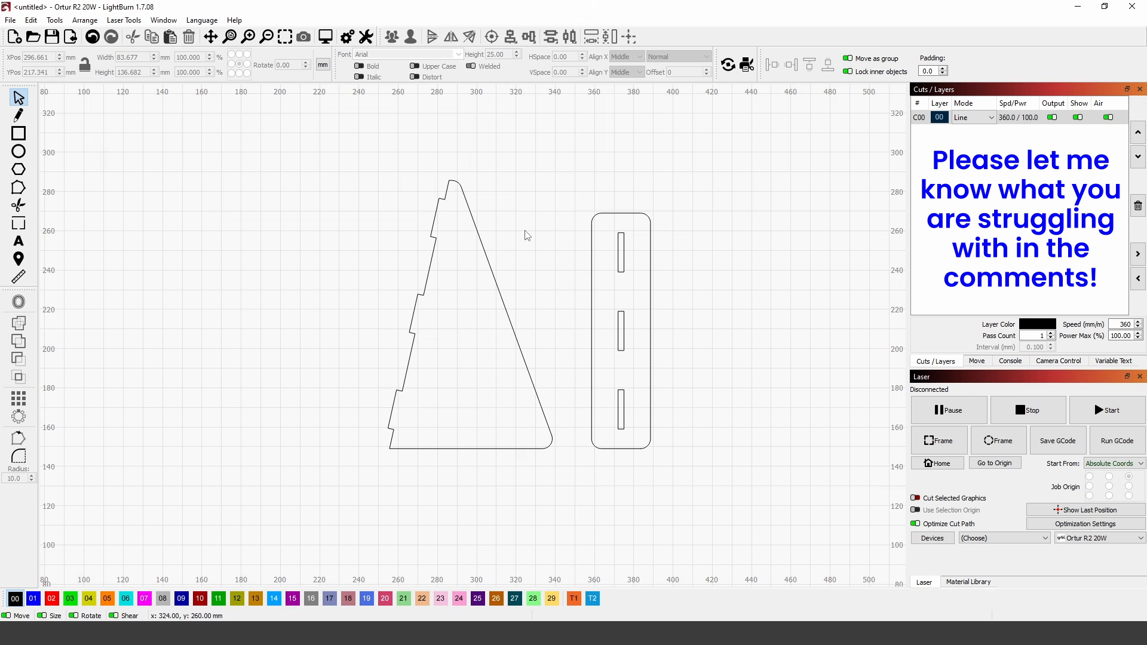
# Try resizing the triangular panel's tab height from 3 mm to 6 mm material with Resize Slots in Selection
pyautogui.moveTo(525, 225); pyautogui.dragTo(412, 316)
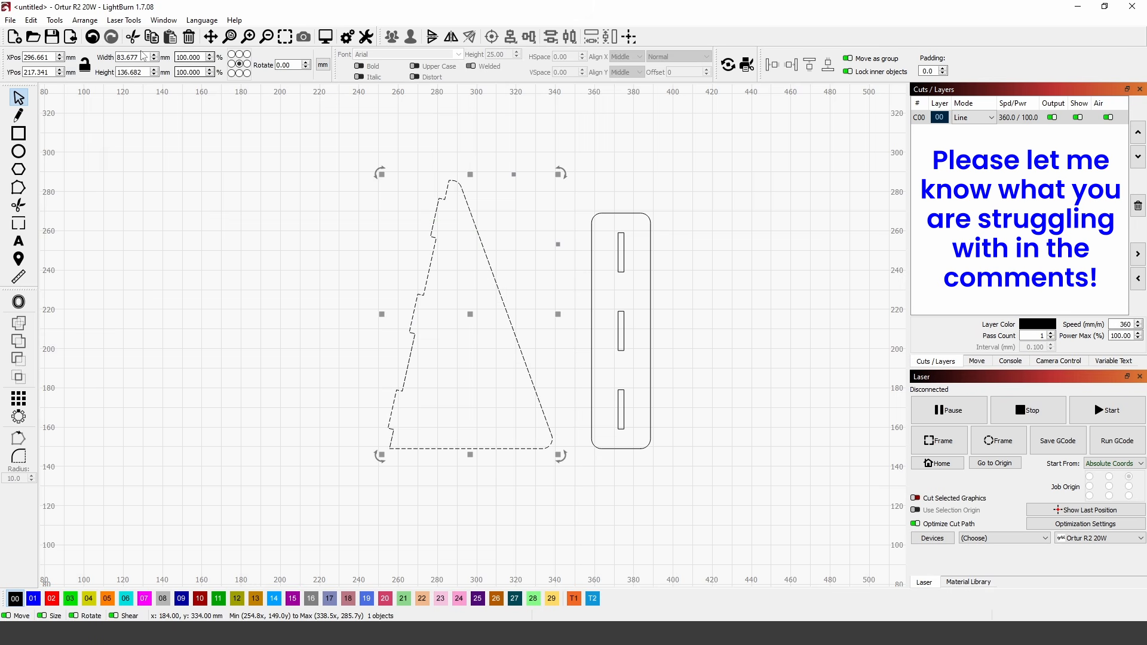
pyautogui.click(55, 20)
pyautogui.click(100, 356)
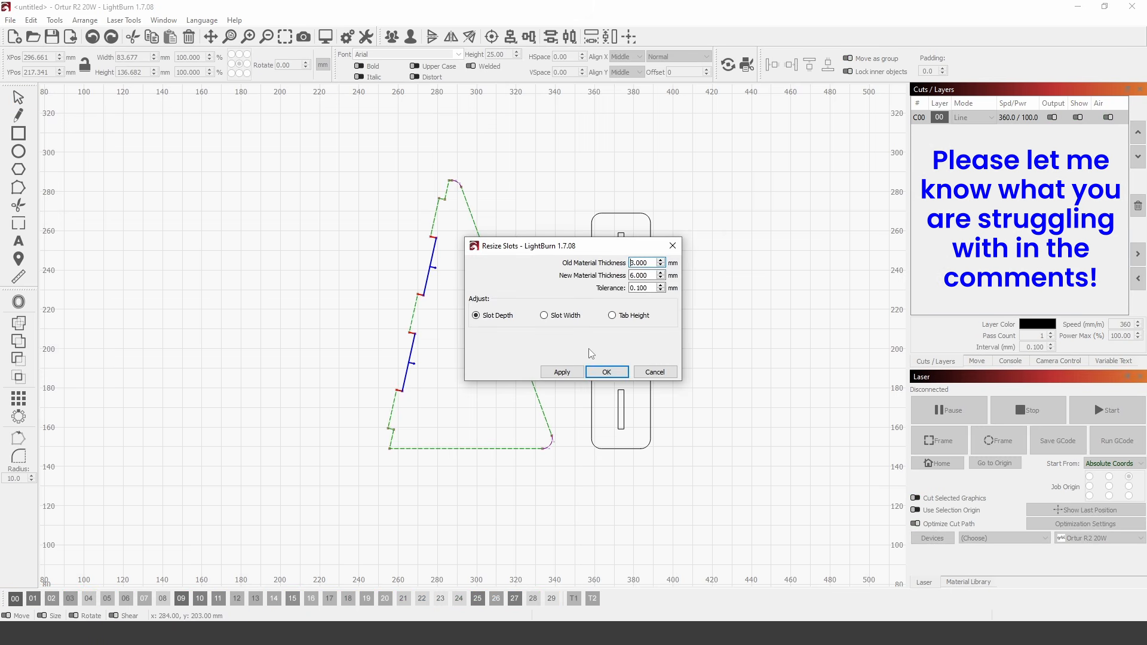
pyautogui.moveTo(577, 246); pyautogui.dragTo(731, 226)
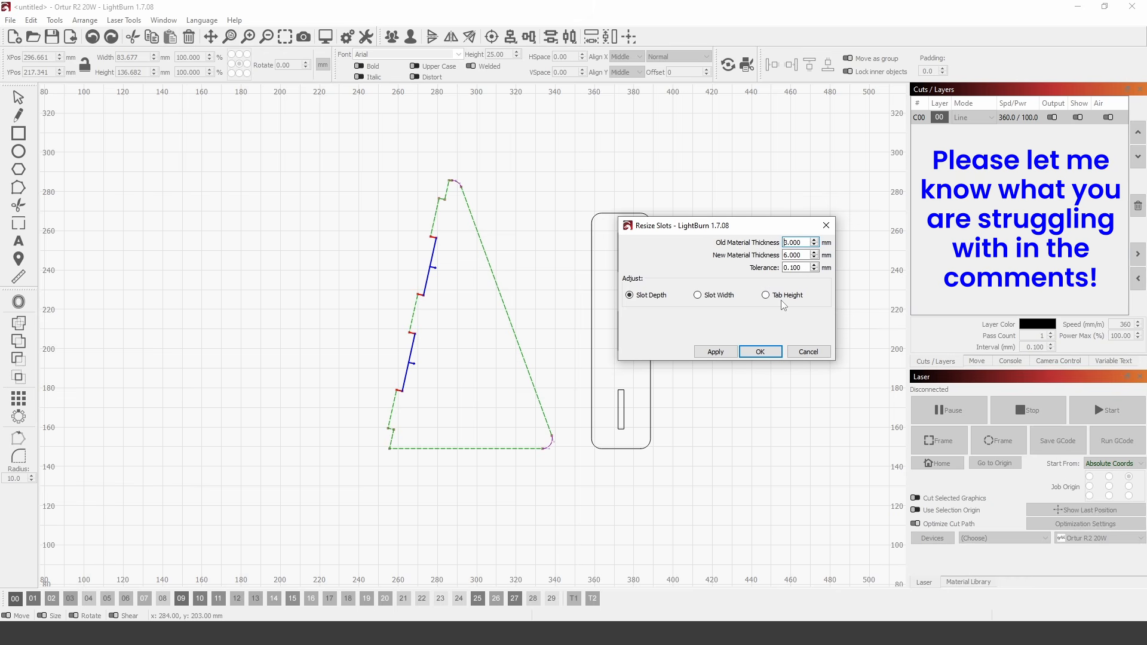
pyautogui.click(780, 298)
pyautogui.scroll(2, 413, 377)
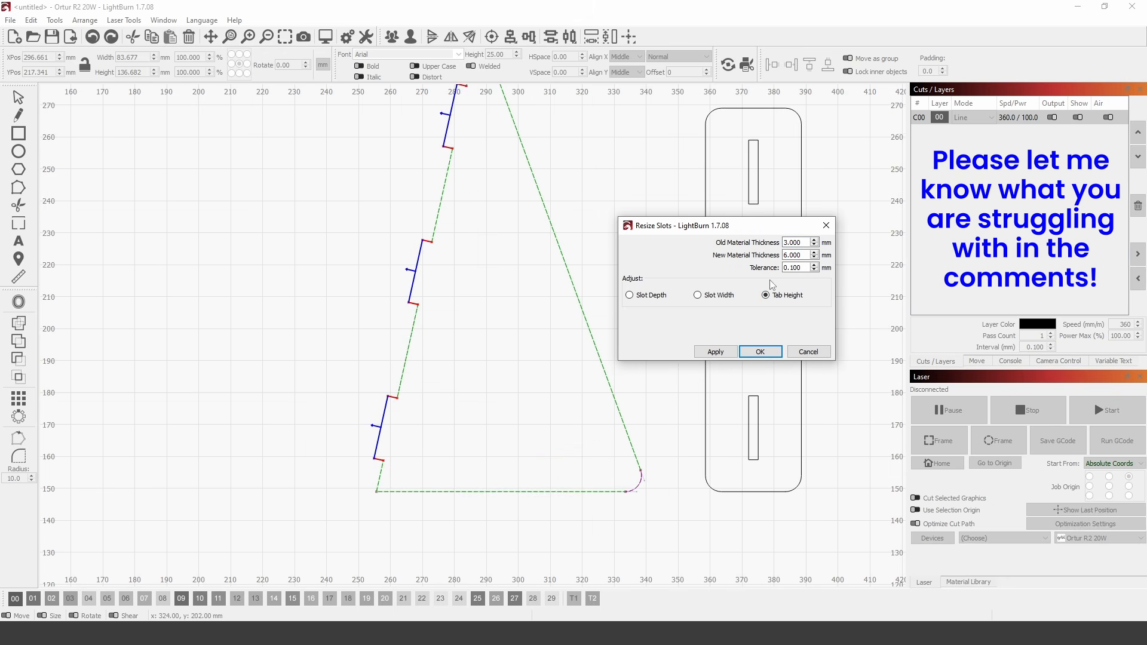
pyautogui.click(716, 351)
pyautogui.scroll(3, 478, 209)
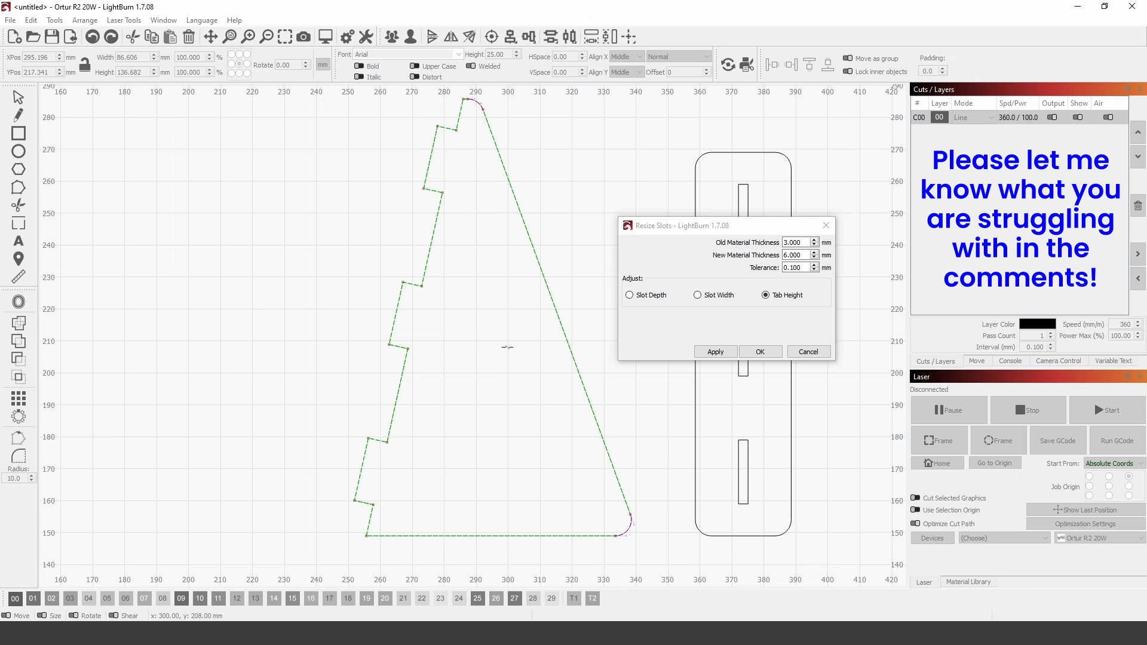
pyautogui.click(807, 352)
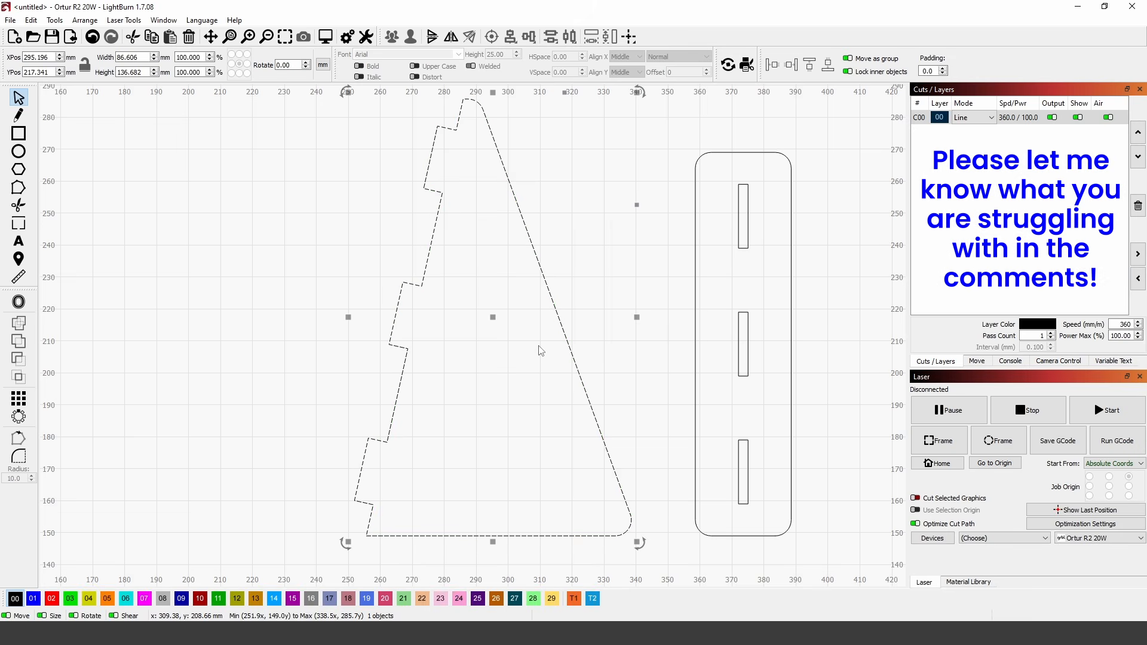
# Resize the triangular panel's slot depth from 3 mm to 6 mm material thickness with Resize Slots in Selection
pyautogui.click(54, 20)
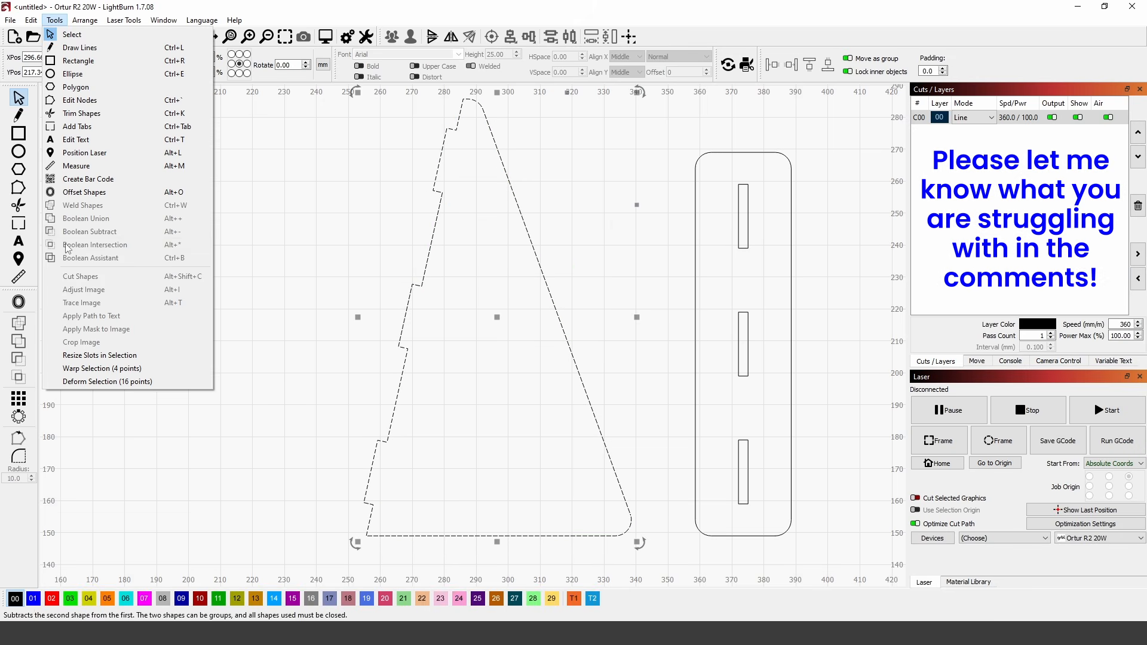
pyautogui.click(90, 355)
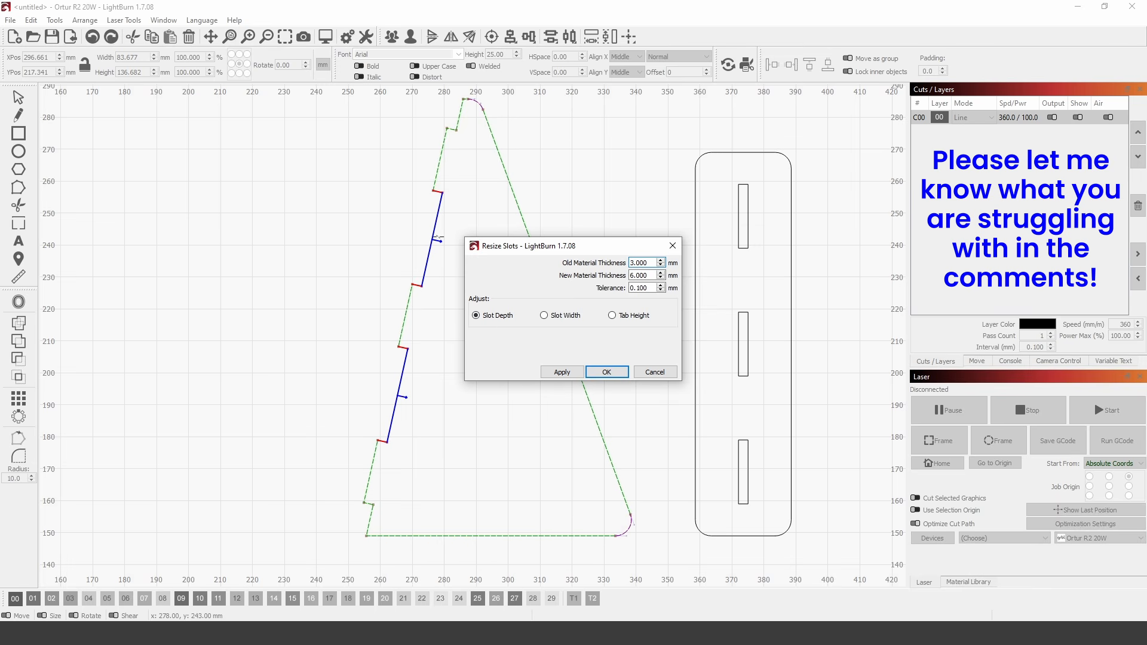
pyautogui.moveTo(406, 419); pyautogui.dragTo(359, 449)
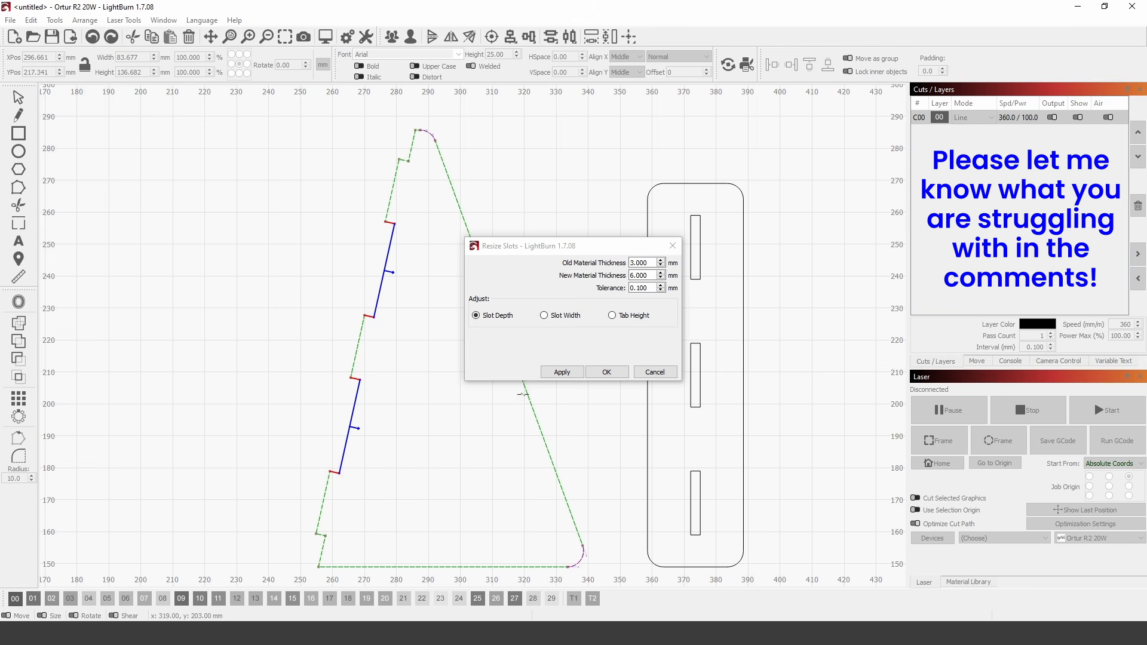
pyautogui.click(606, 372)
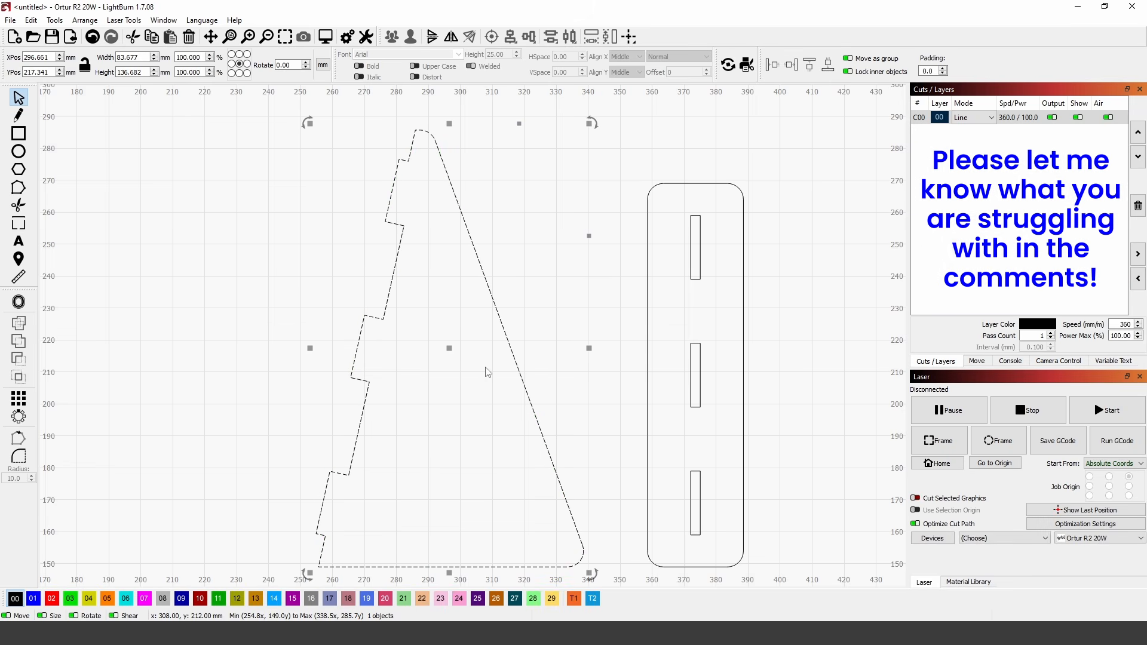
# Draw a horizontal guide line about 284 mm long across the triangular panel and the slotted panel
pyautogui.scroll(-2, 452, 453)
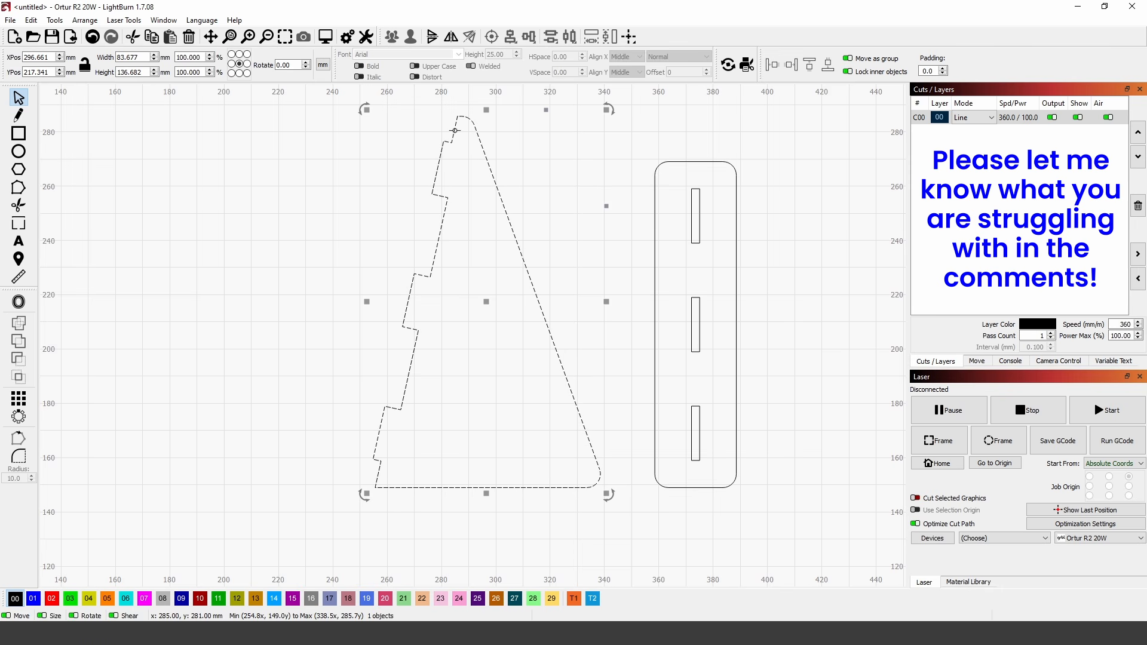
pyautogui.scroll(-1, 419, 460)
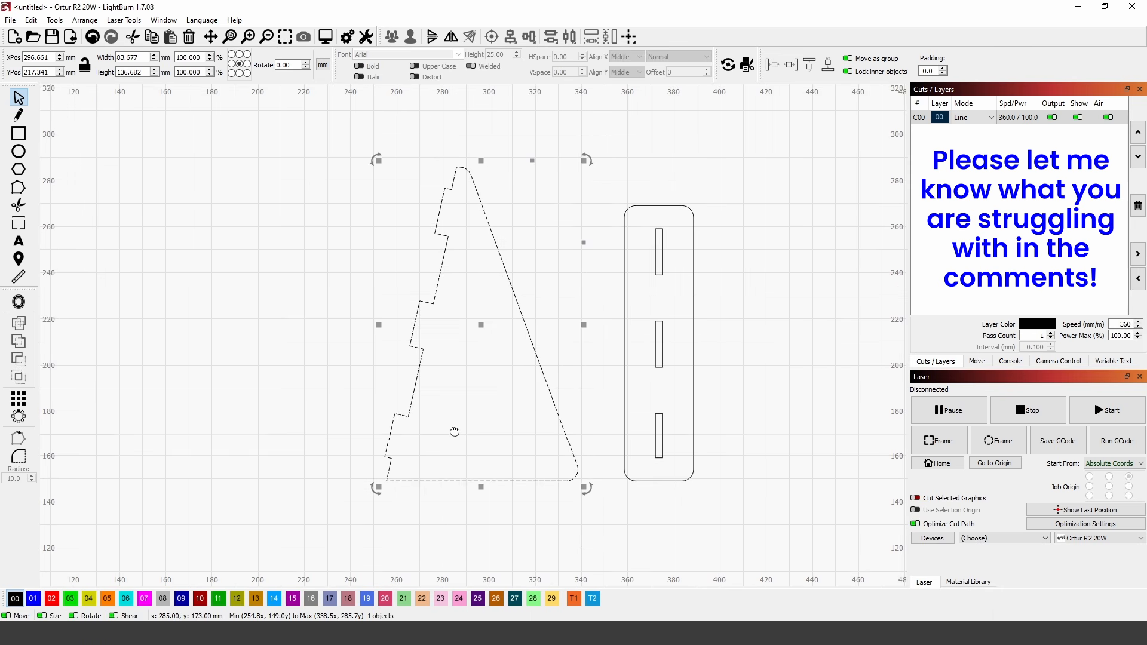
pyautogui.click(18, 116)
pyautogui.click(213, 292)
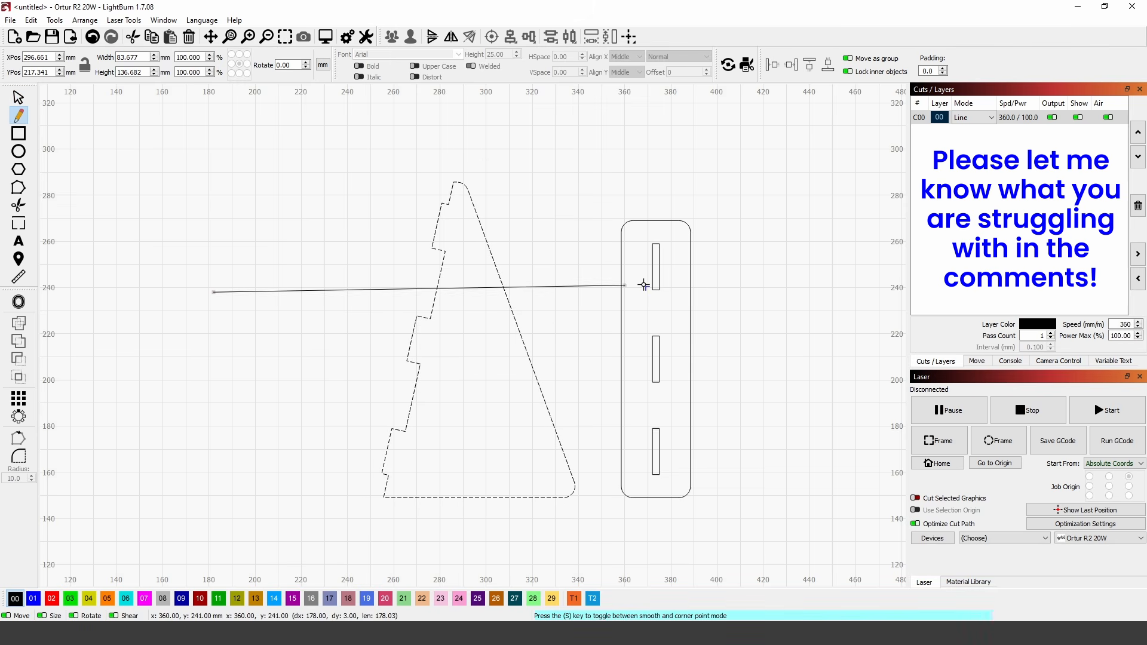
pyautogui.click(870, 292)
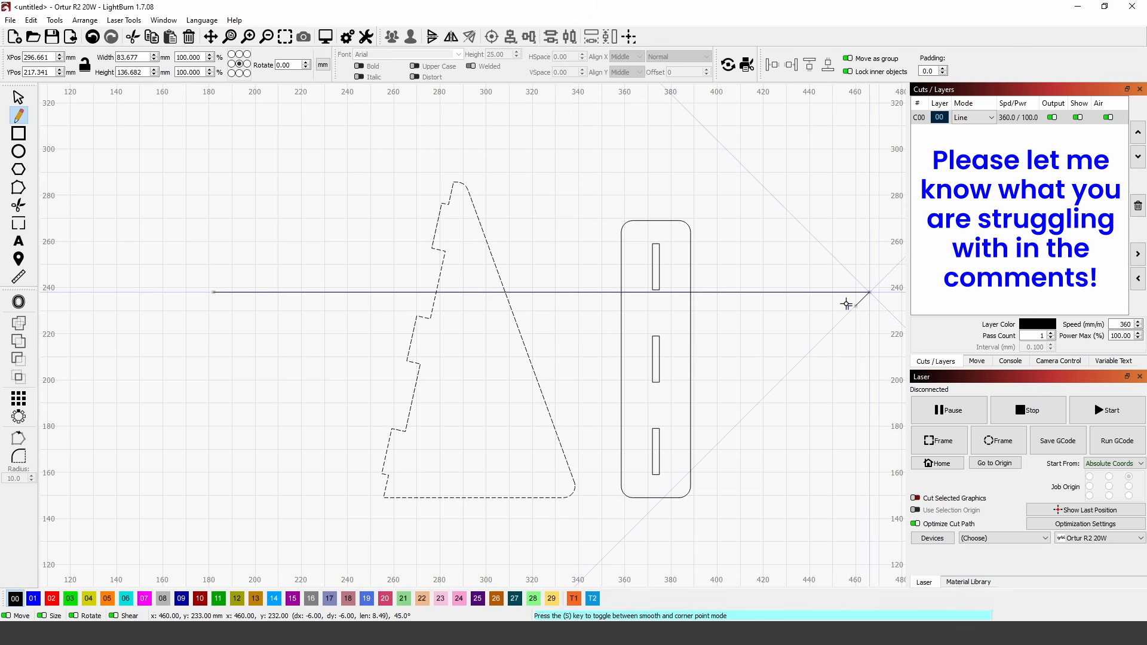
pyautogui.rightClick(833, 231)
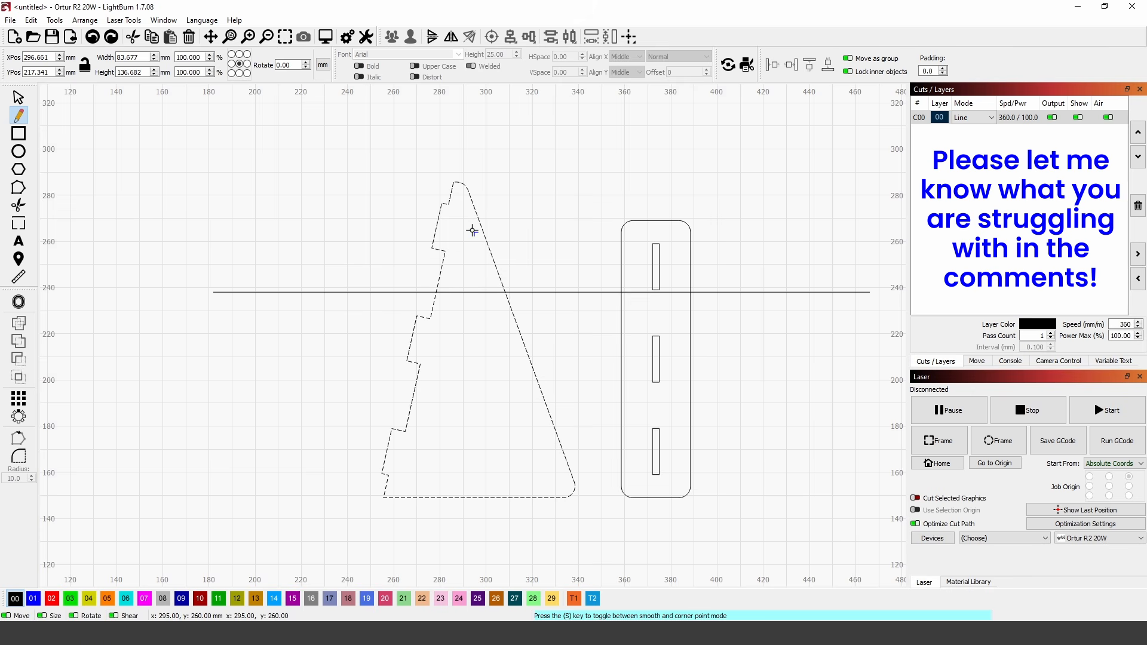
pyautogui.click(18, 98)
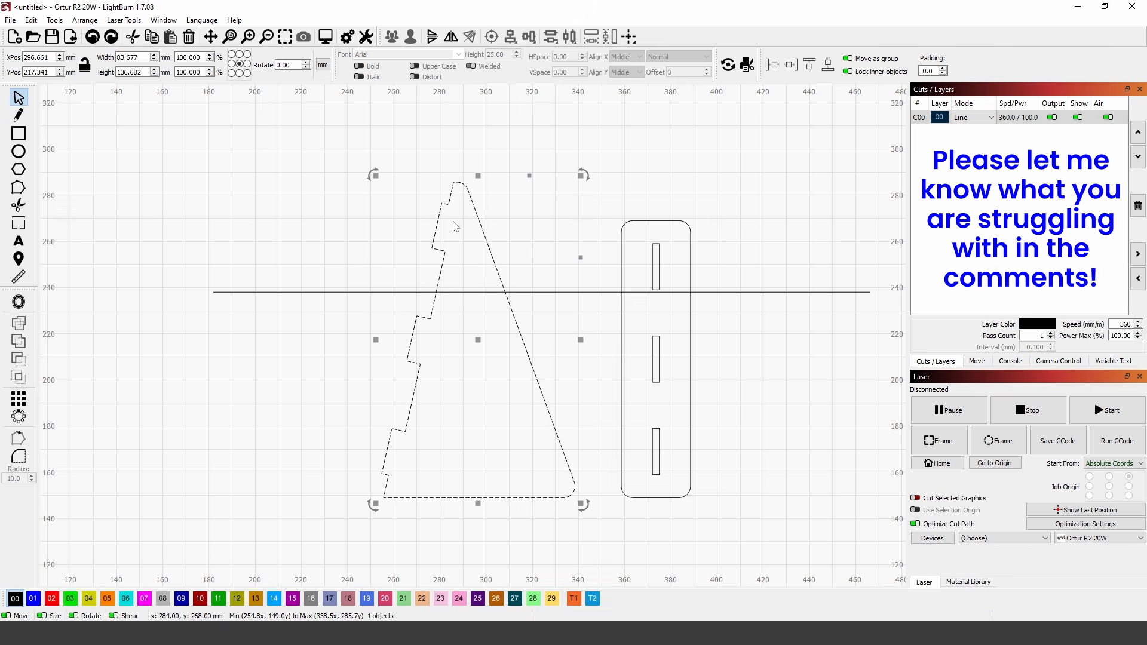
# Move the triangular panel's uppermost tab corner onto the guide line's start and rotate the panel with Two-Point Rotate until its tabs lie along the line
pyautogui.moveTo(441, 203); pyautogui.dragTo(213, 293)
pyautogui.scroll(-2, 387, 303)
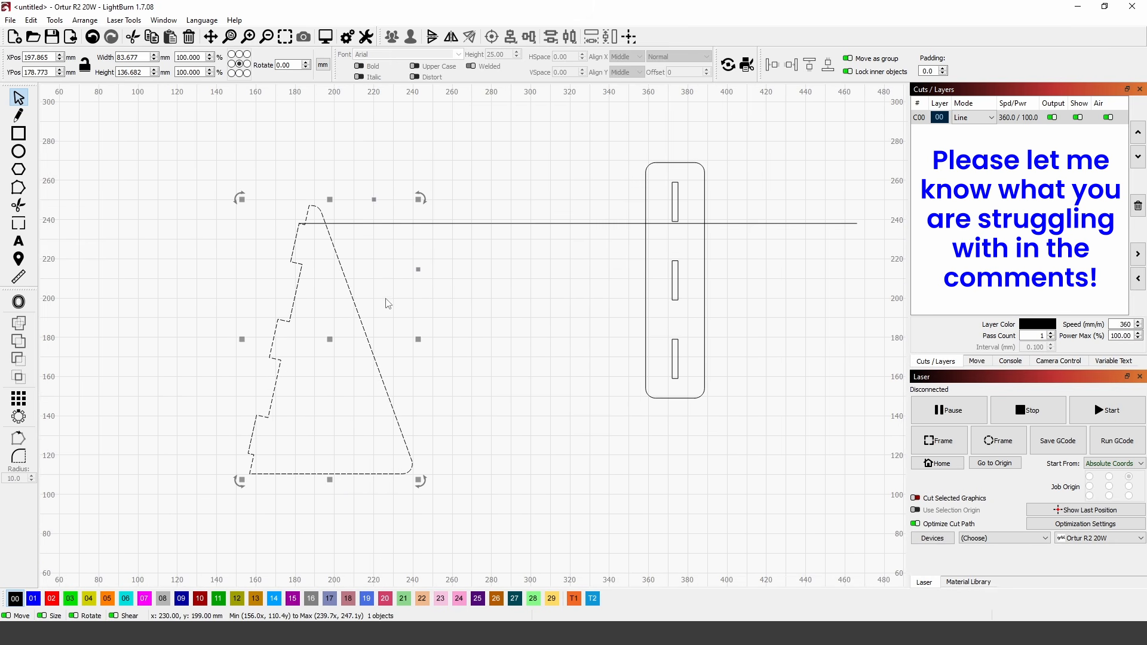
pyautogui.click(85, 20)
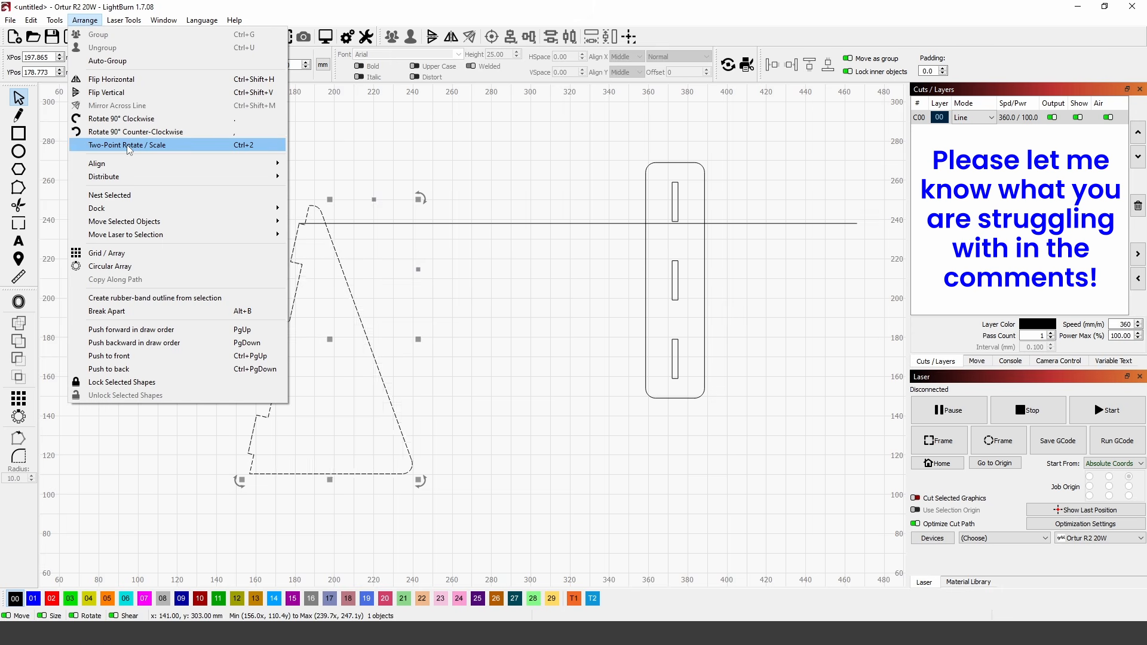
pyautogui.click(129, 149)
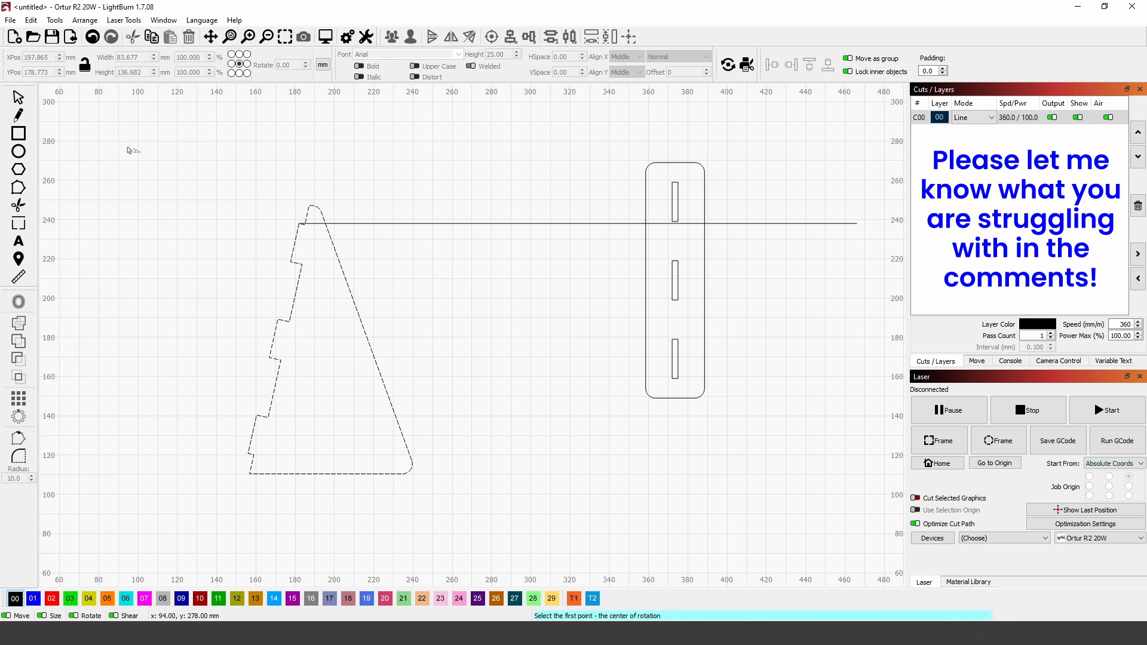
pyautogui.click(300, 224)
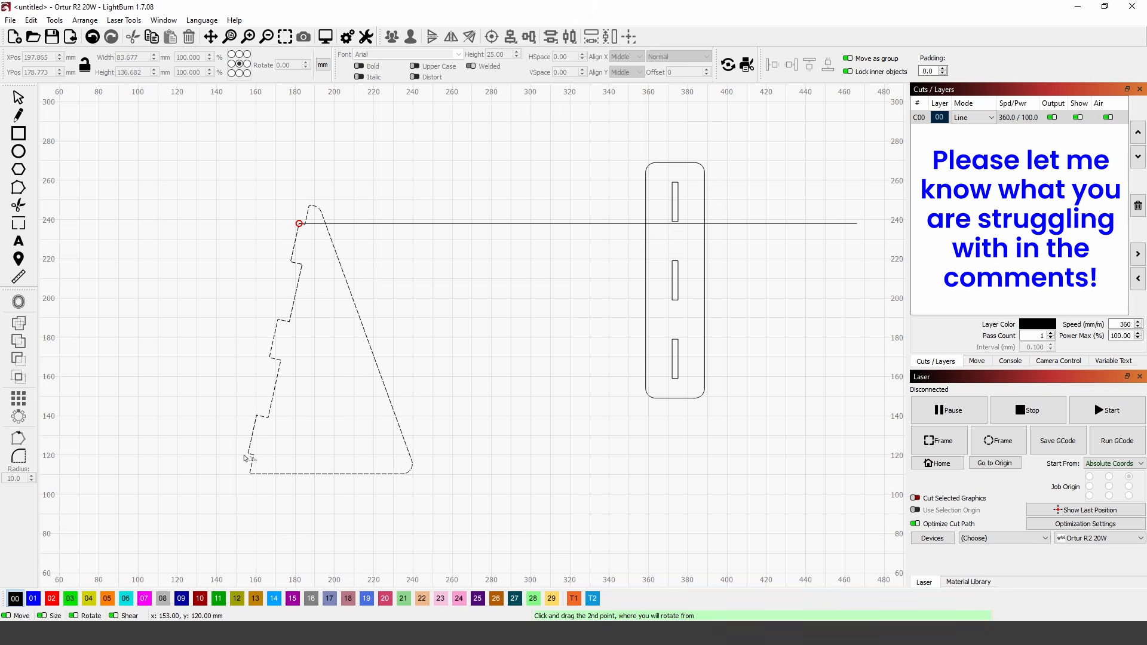
pyautogui.moveTo(246, 454); pyautogui.dragTo(600, 224)
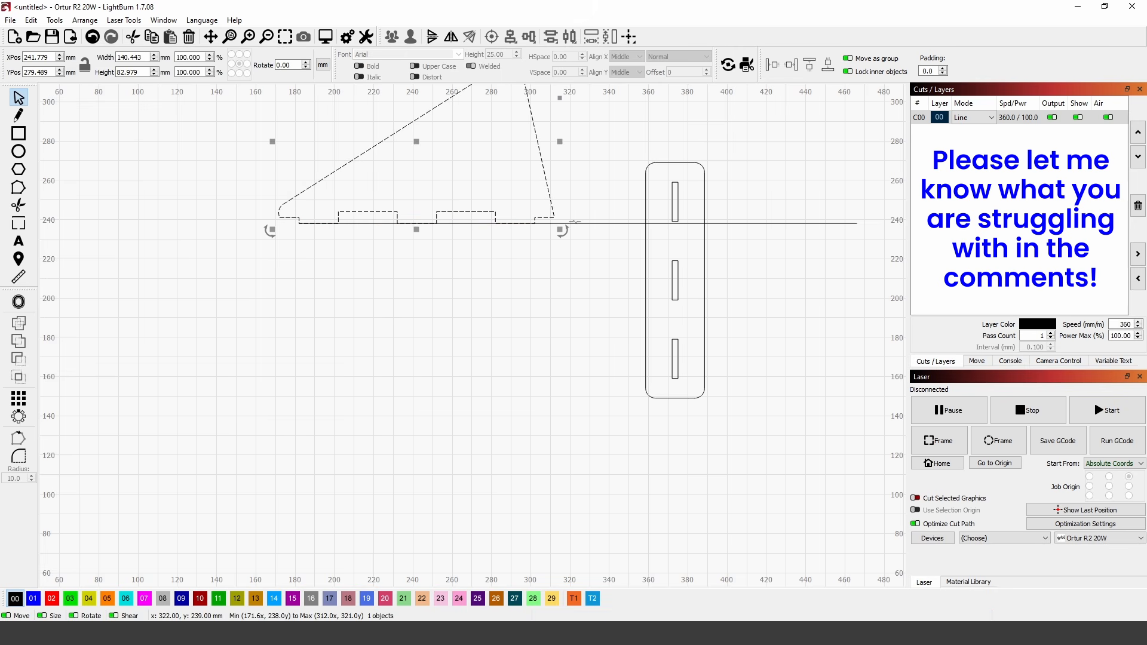
# Move the horizontal guide line up from the tab ends onto the bottoms of the triangular panel's two deepened slots
pyautogui.scroll(5, 415, 227)
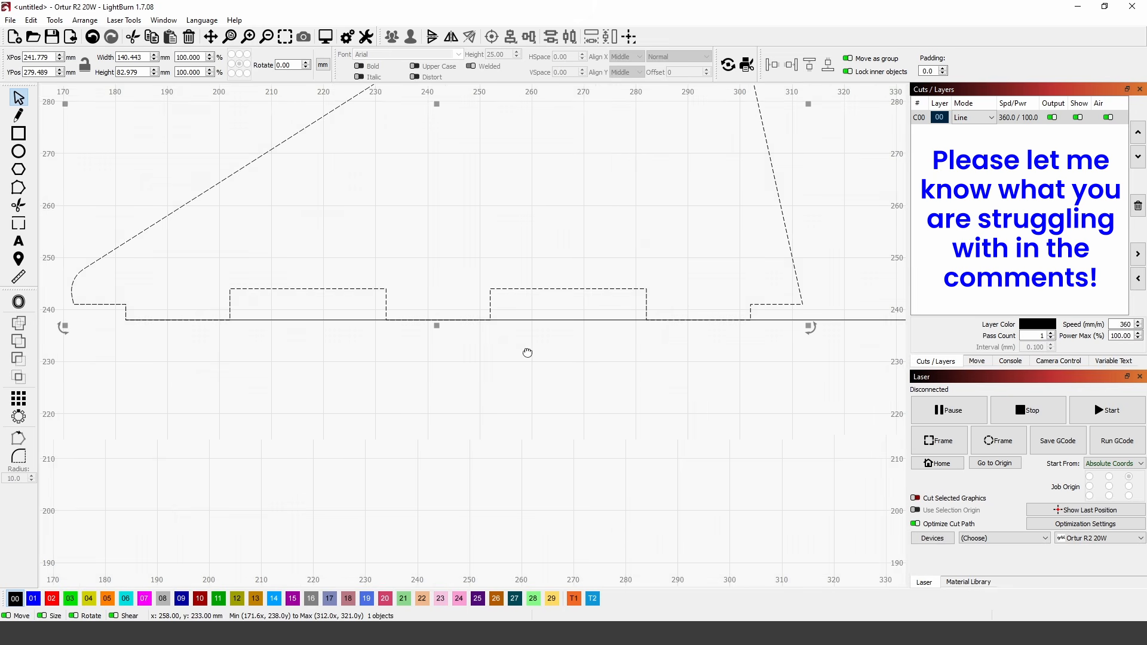
pyautogui.scroll(2, 381, 384)
pyautogui.moveTo(381, 384); pyautogui.dragTo(578, 389)
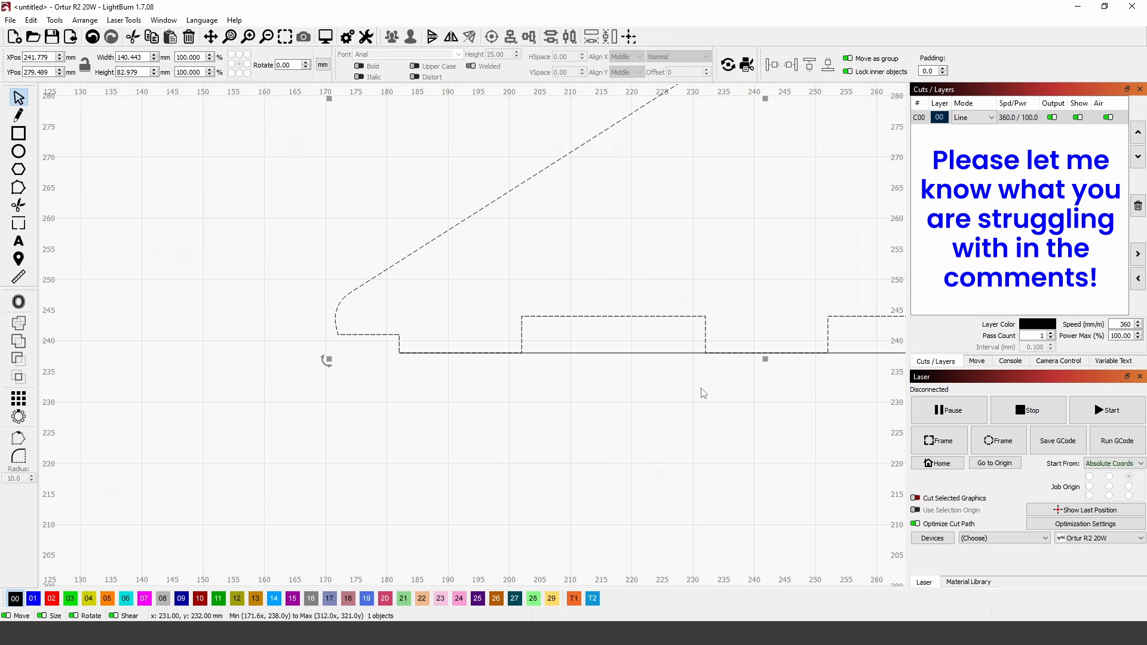
pyautogui.moveTo(702, 392); pyautogui.dragTo(376, 391)
pyautogui.scroll(-3, 516, 355)
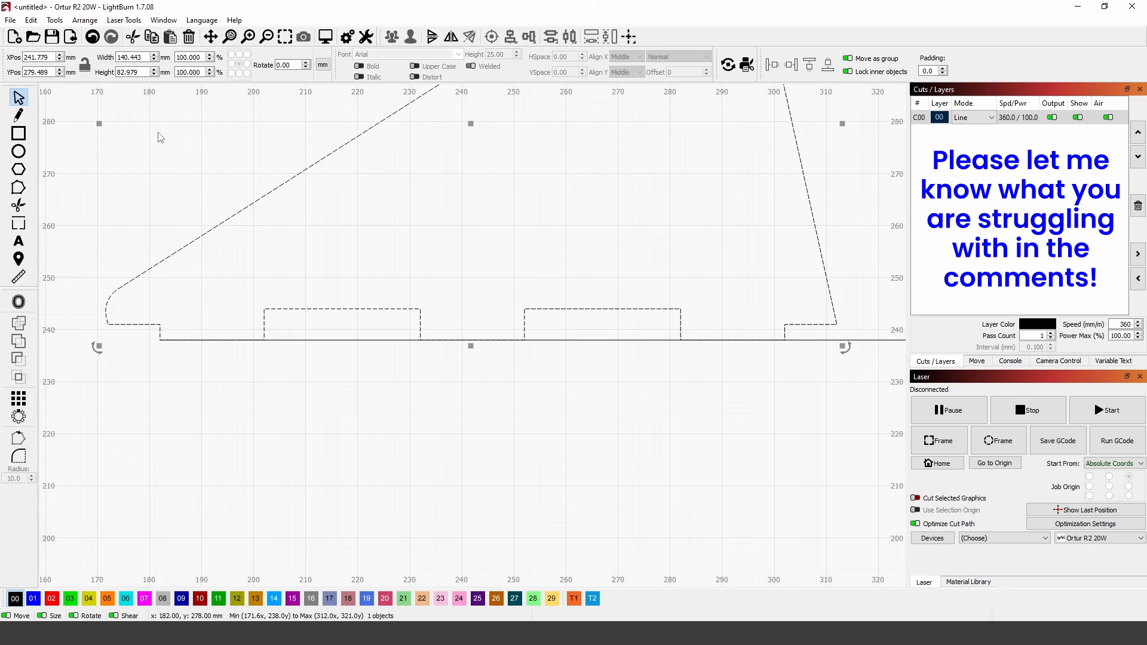
pyautogui.click(552, 415)
pyautogui.scroll(-2, 558, 377)
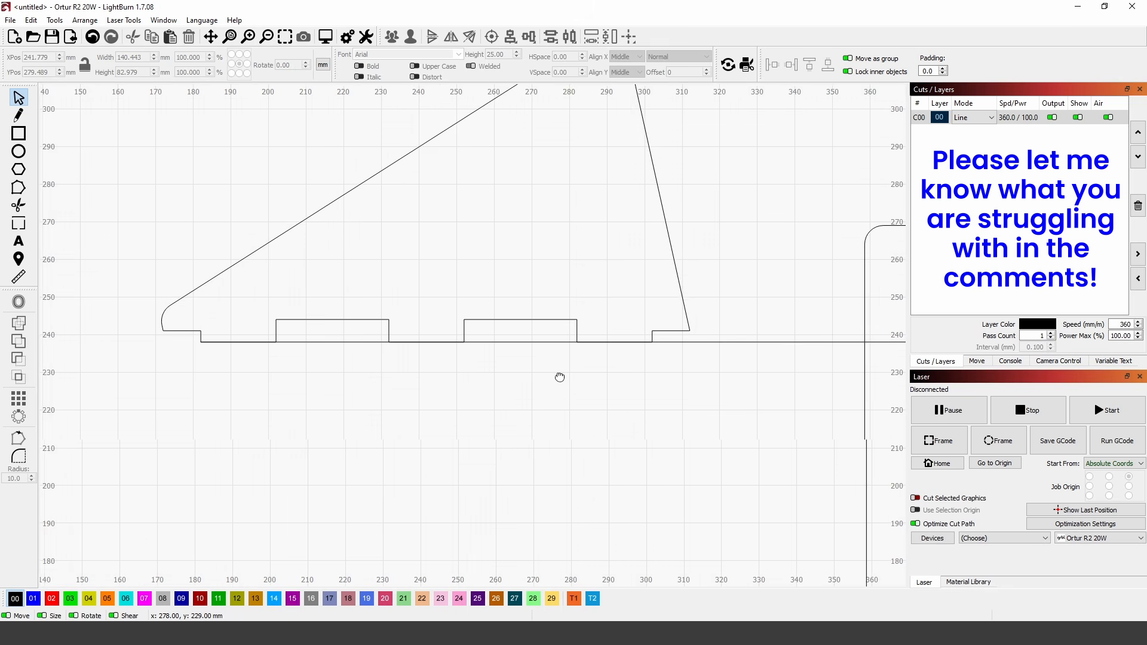
pyautogui.moveTo(711, 338); pyautogui.dragTo(546, 312)
pyautogui.scroll(6, 173, 322)
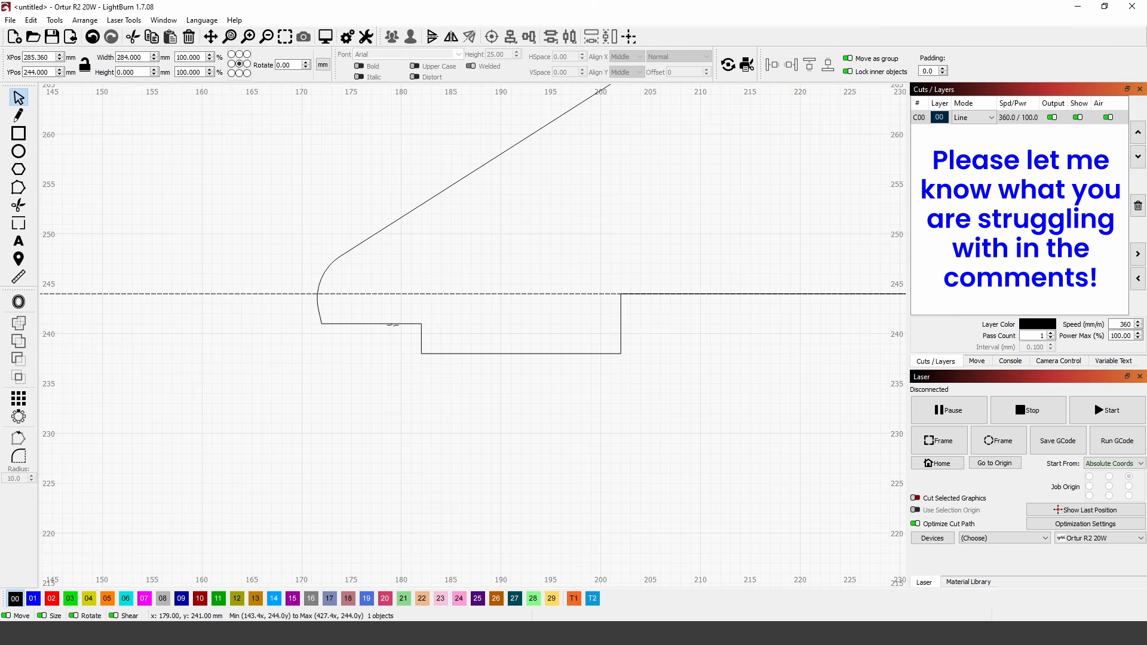
# Edit the triangular panel's nodes and raise the inner corner node of the notch near the rounded end to the guide line
pyautogui.click(393, 324)
pyautogui.scroll(1, 291, 363)
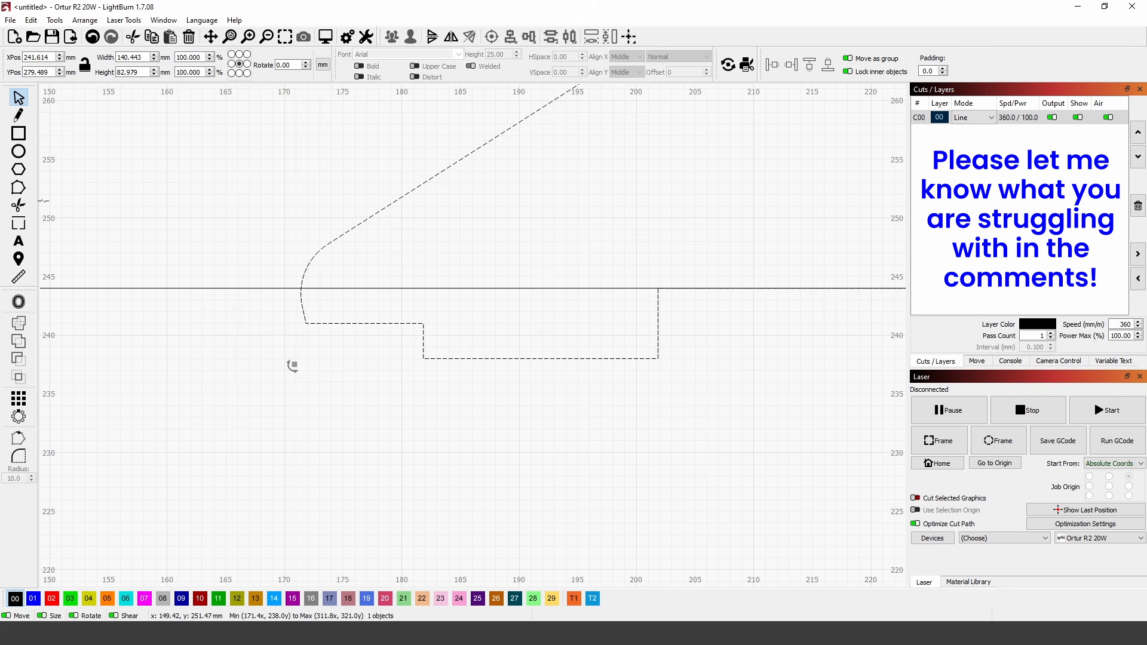
pyautogui.click(19, 189)
pyautogui.moveTo(424, 323); pyautogui.dragTo(424, 290)
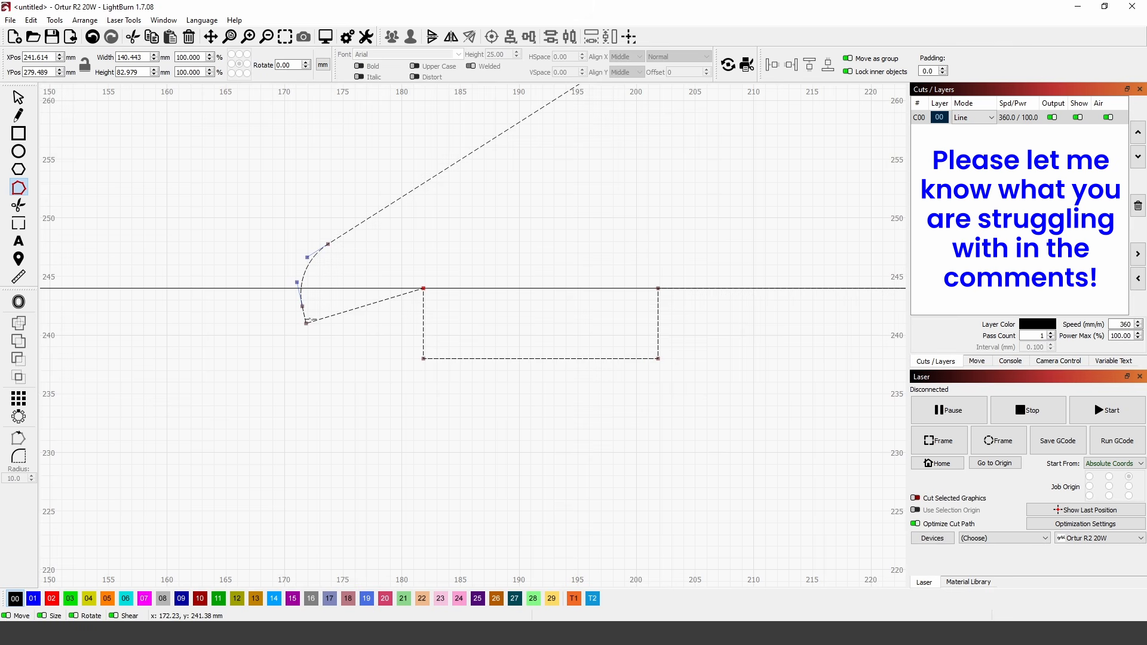
# Move the rounded corner's lower node onto the guide line, delete the leftover corner node below it, and adjust the curve's handle
pyautogui.scroll(5, 311, 316)
pyautogui.moveTo(319, 312); pyautogui.dragTo(311, 266)
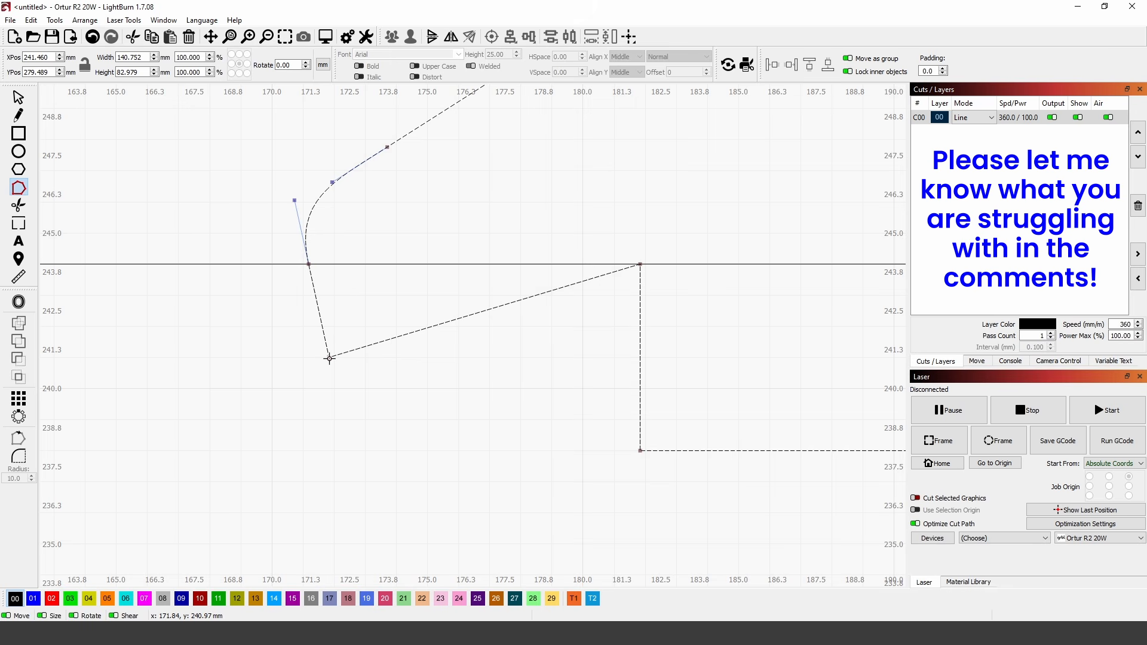
pyautogui.press('d')
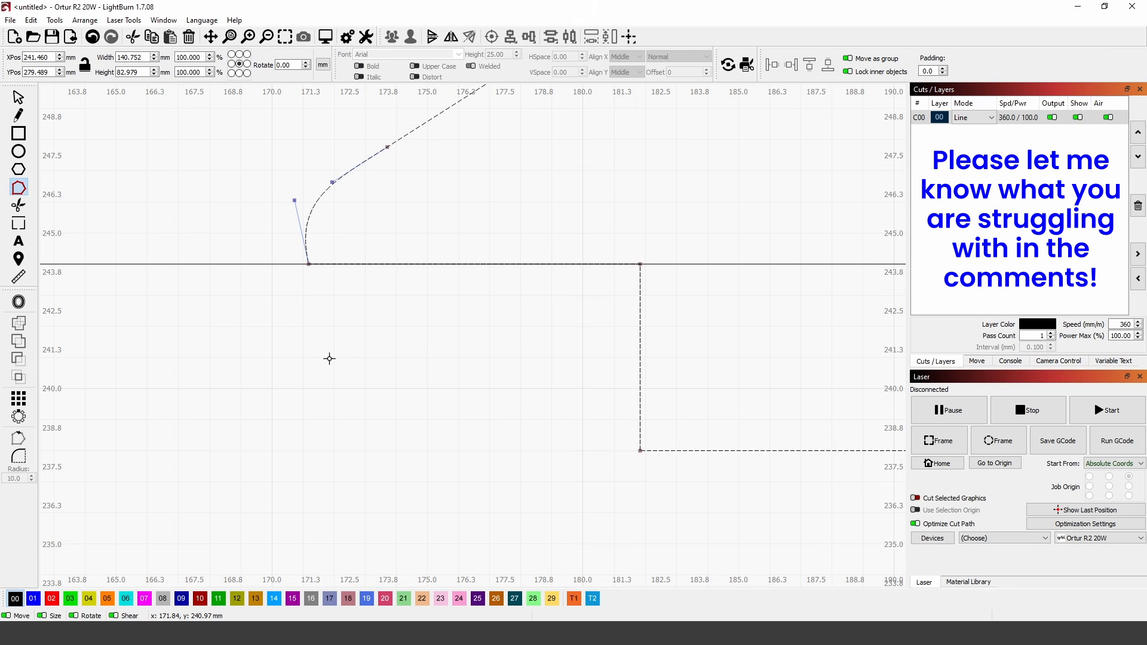
pyautogui.moveTo(295, 200); pyautogui.dragTo(304, 211)
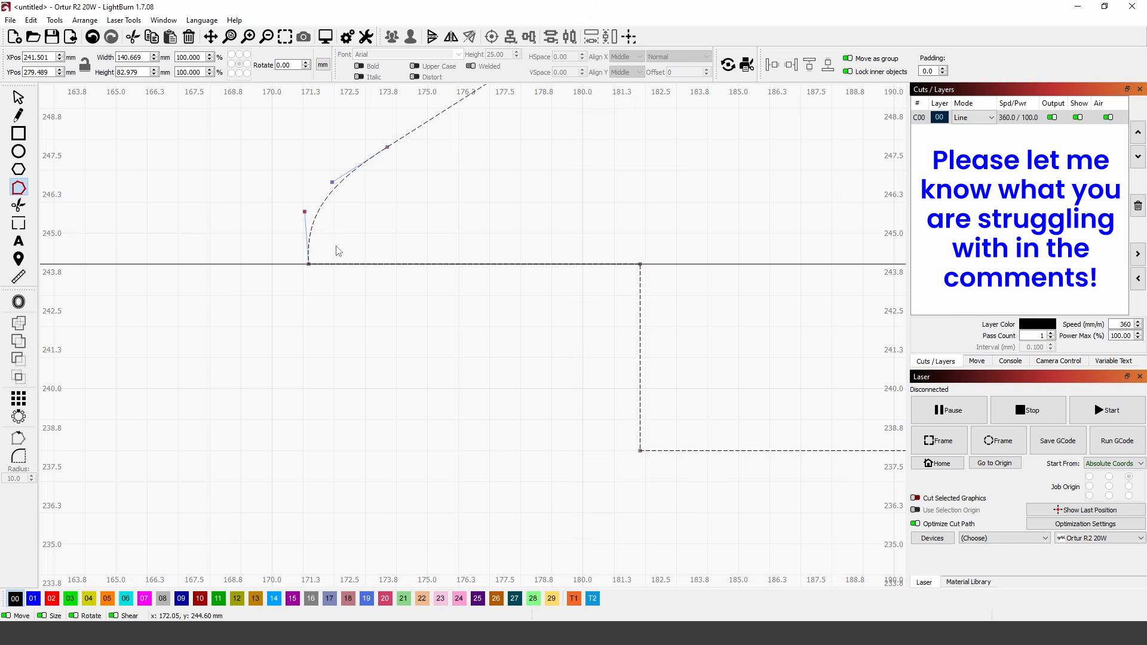
# Raise the inner corner node beside the triangular panel's tab nearest the pointed end onto the guide line
pyautogui.scroll(-5, 352, 252)
pyautogui.moveTo(890, 370); pyautogui.dragTo(155, 359)
pyautogui.moveTo(819, 388); pyautogui.dragTo(420, 387)
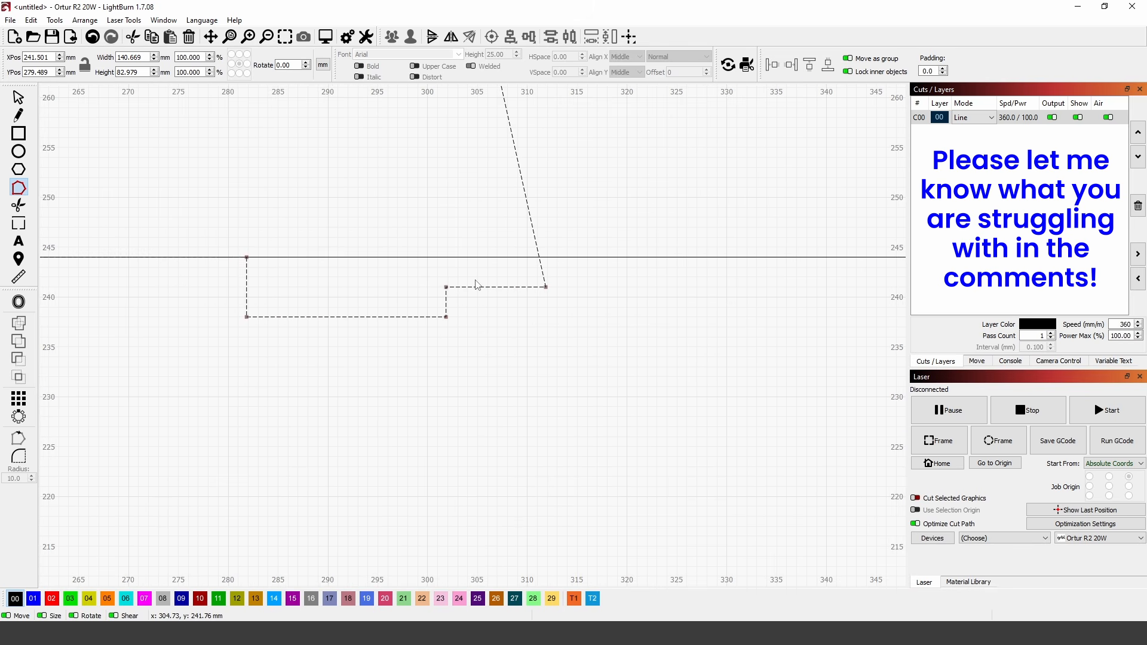
pyautogui.scroll(2, 476, 285)
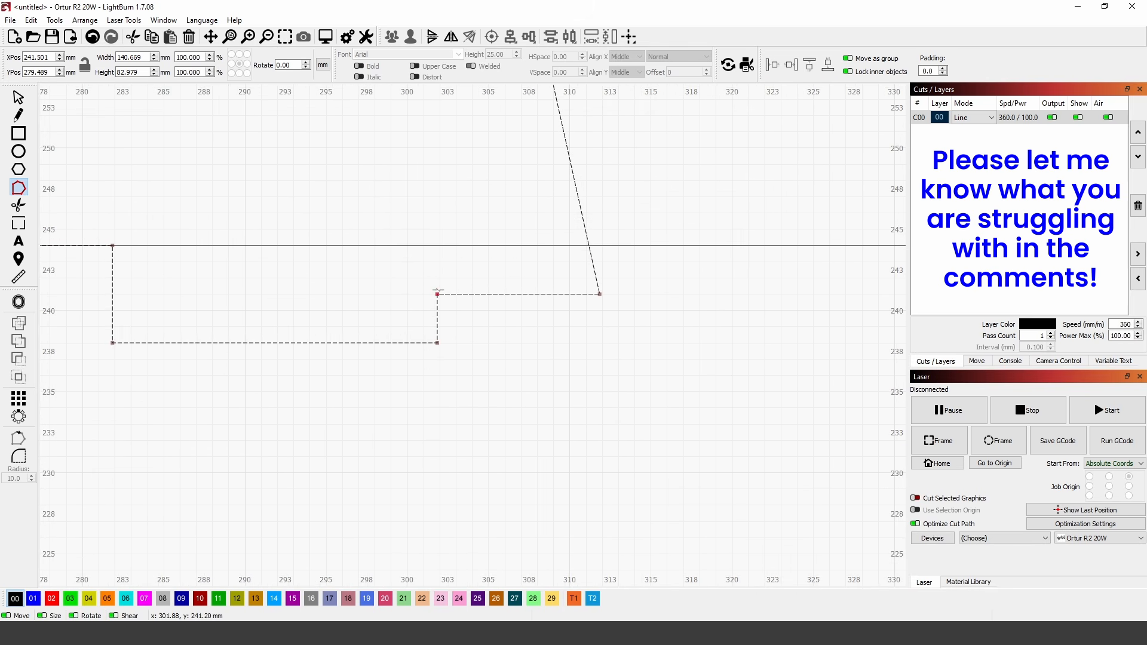
pyautogui.moveTo(437, 293); pyautogui.dragTo(437, 246)
# Insert a node where the panel's steep edge crosses the guide line and delete the leftover pointed corner node below it
pyautogui.scroll(4, 569, 242)
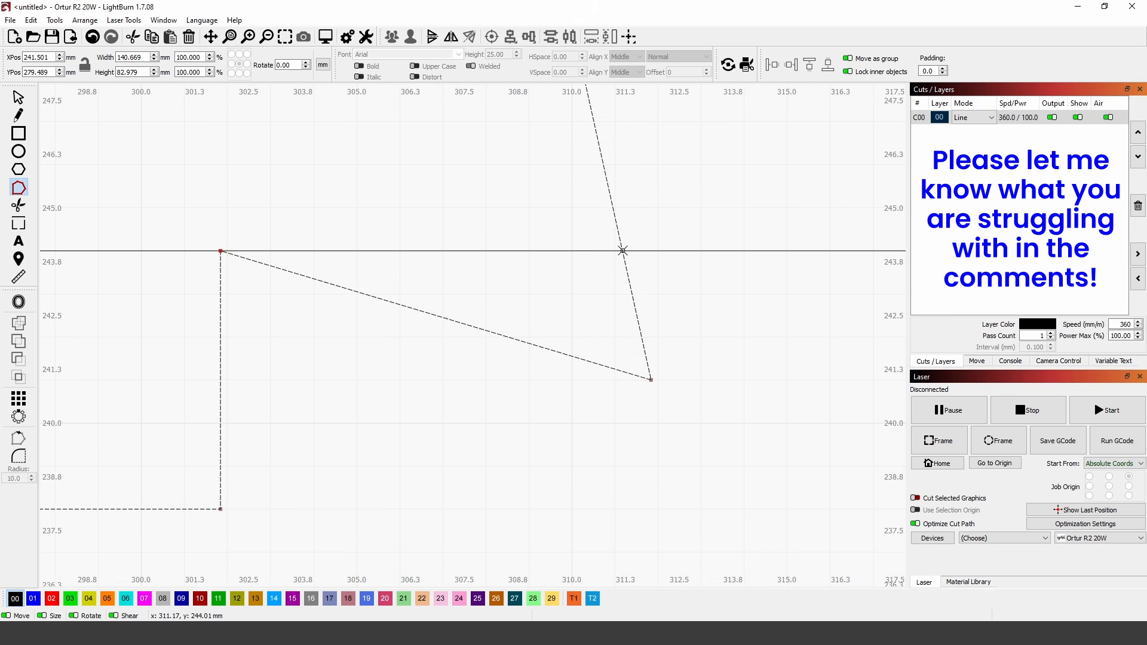
pyautogui.press('i')
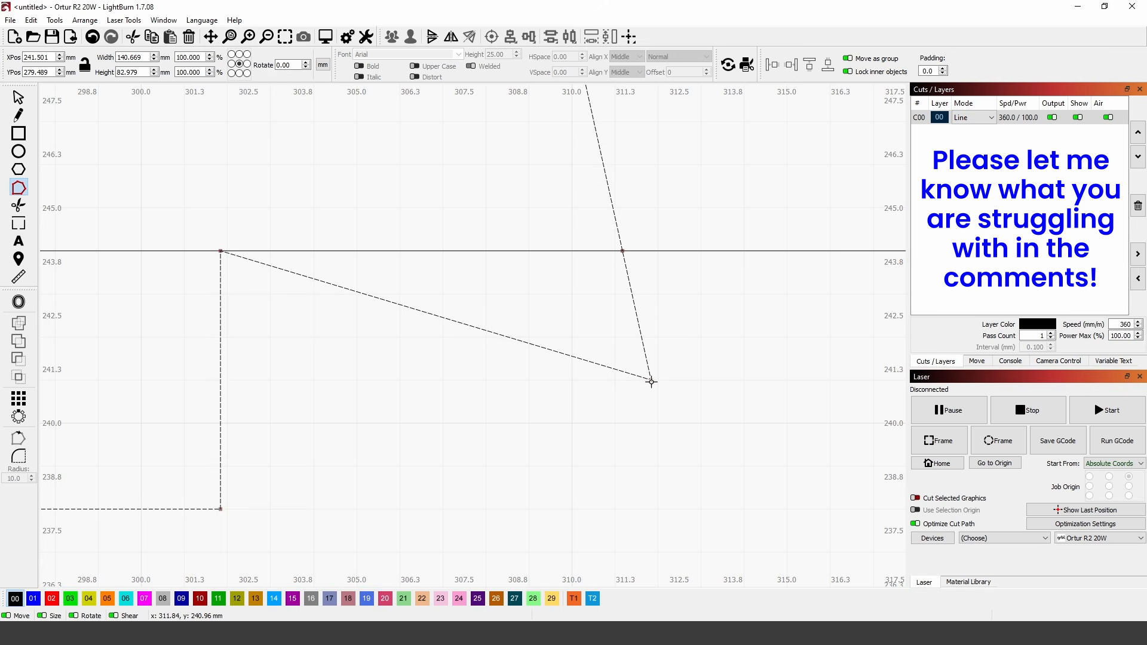
pyautogui.press('d')
pyautogui.scroll(-4, 570, 287)
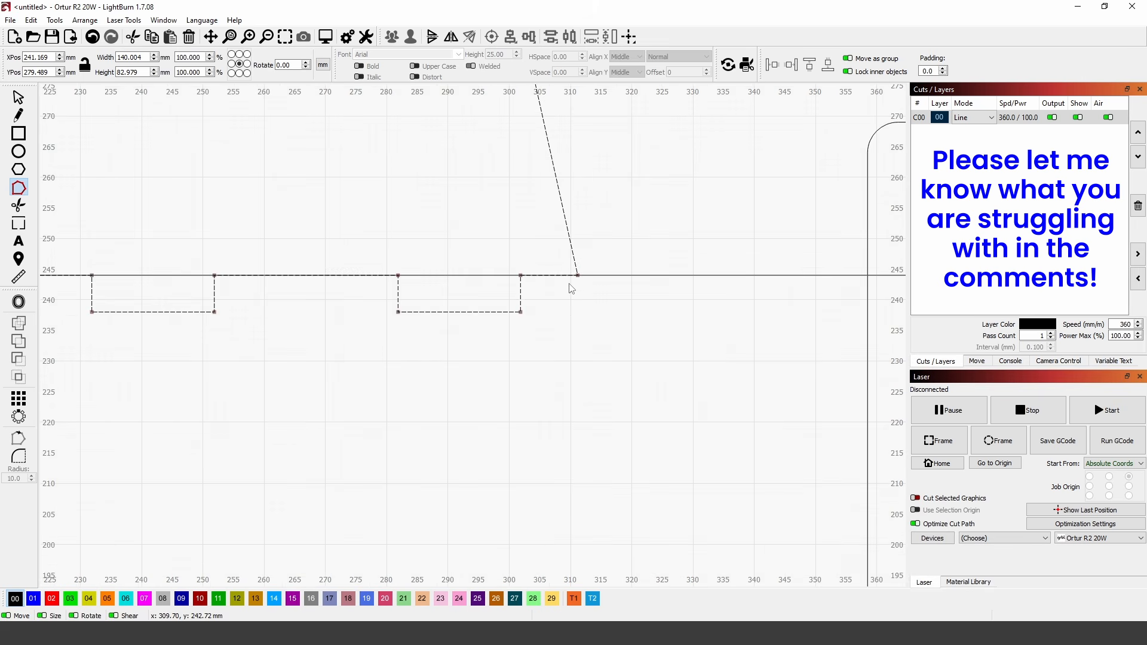
pyautogui.scroll(-4, 571, 288)
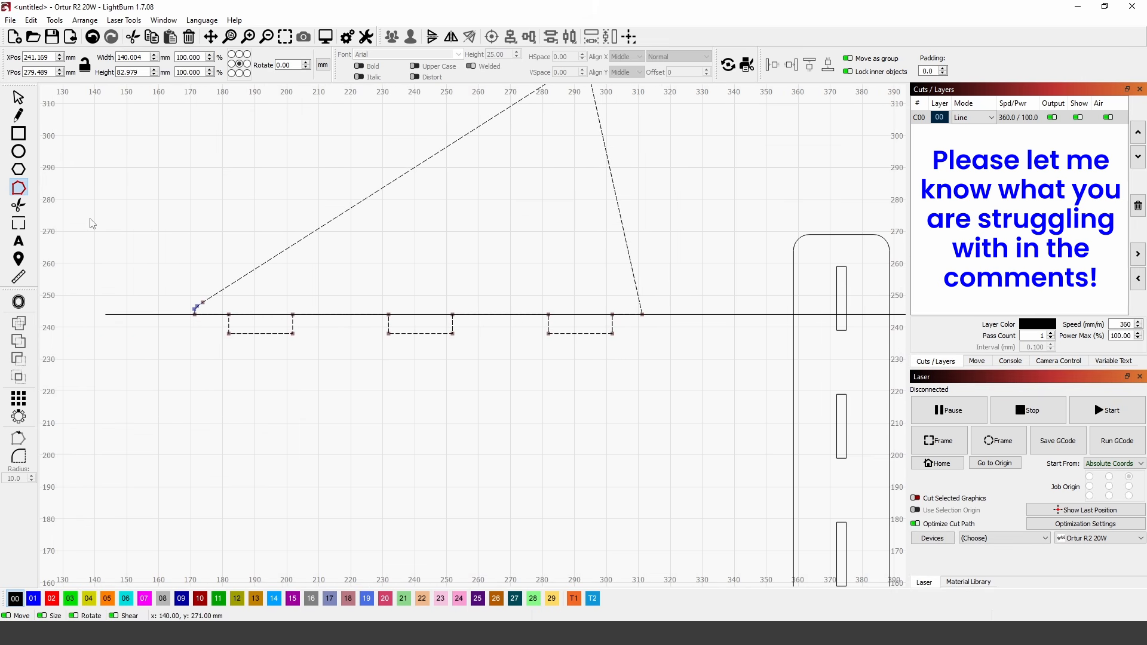
# Delete the horizontal guide line running along the triangular panel's tab base
pyautogui.click(19, 98)
pyautogui.click(727, 314)
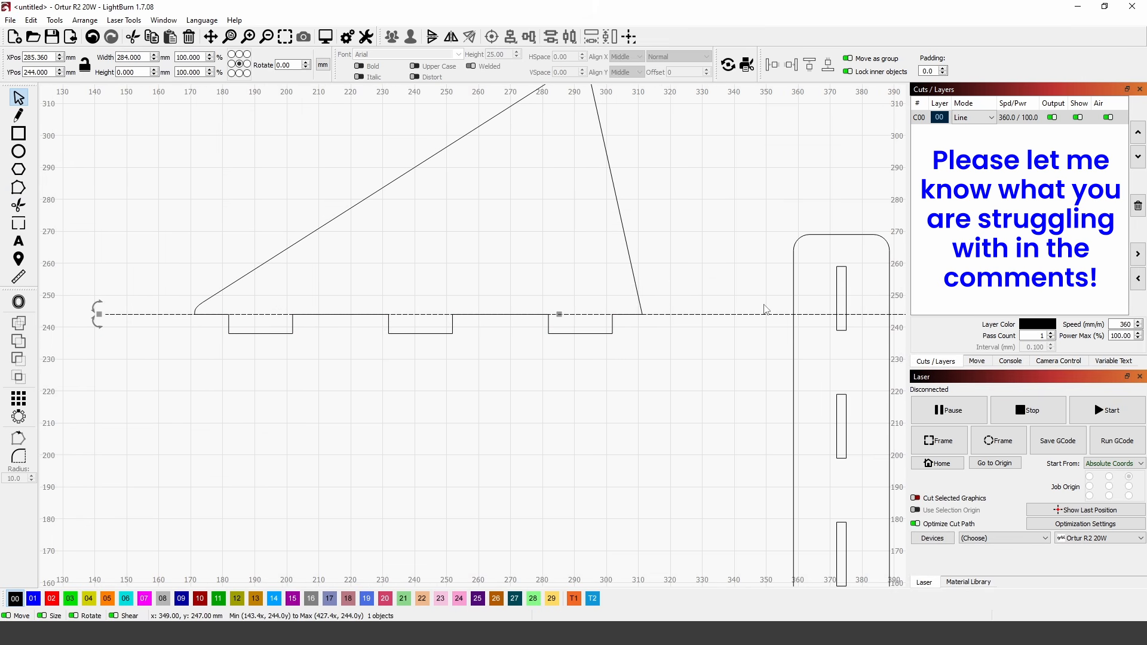
pyautogui.press('Delete')
# Rotate the triangular panel until it stands upright with its tabs facing away, and place it beside the slotted rounded strip
pyautogui.scroll(-4, 644, 326)
pyautogui.moveTo(630, 353); pyautogui.dragTo(593, 328)
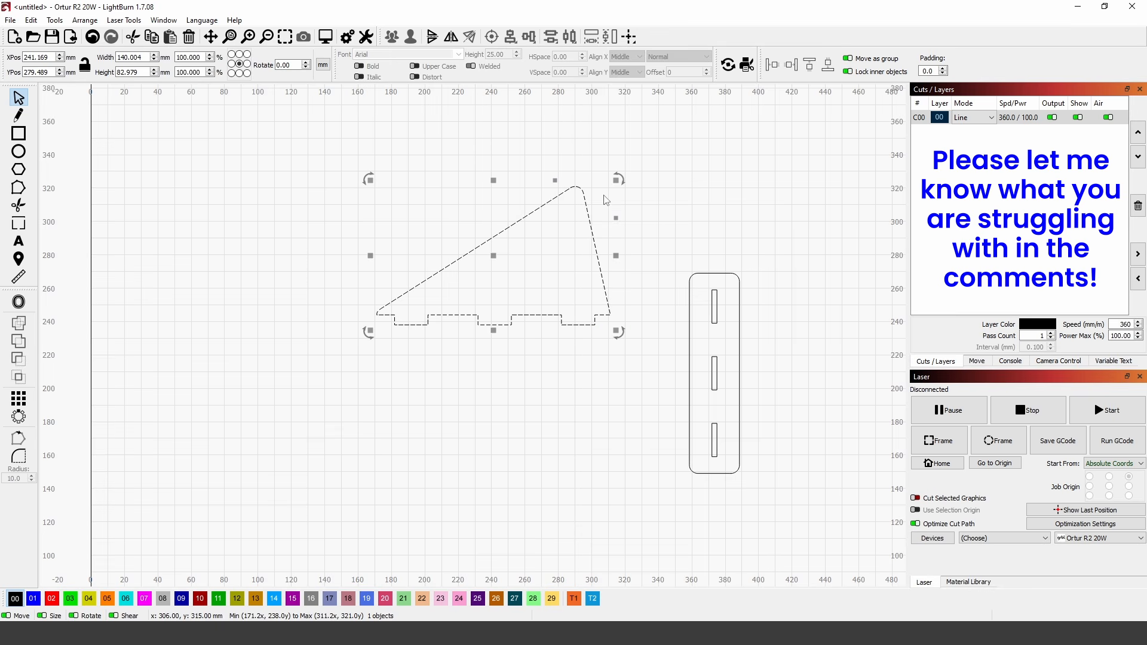
pyautogui.moveTo(621, 177); pyautogui.dragTo(534, 364)
pyautogui.moveTo(516, 271); pyautogui.dragTo(620, 385)
pyautogui.scroll(2, 620, 386)
pyautogui.moveTo(564, 304); pyautogui.dragTo(398, 264)
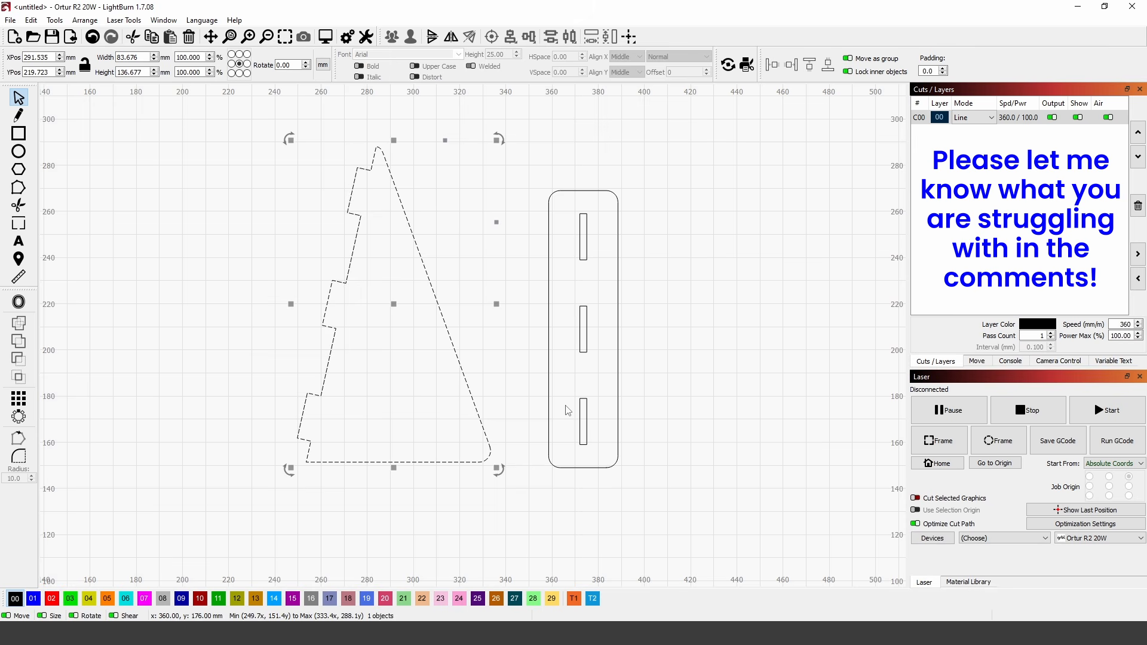
# Select the rounded strip's three slots together, set their width to 6 mm and clear the selection
pyautogui.moveTo(604, 424); pyautogui.dragTo(585, 258)
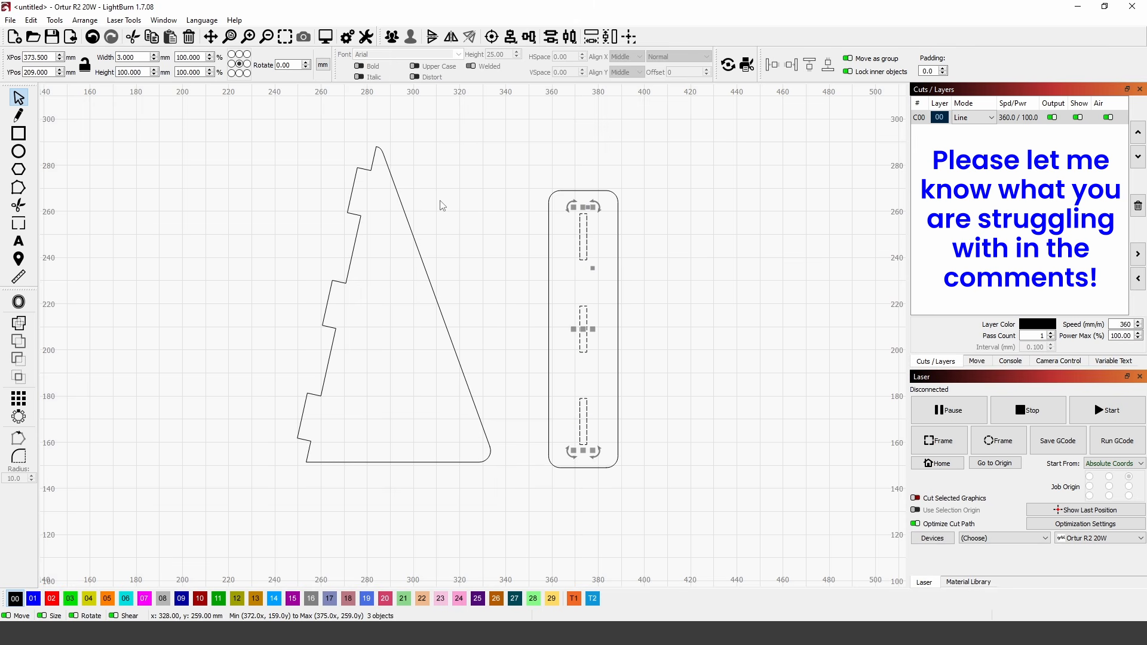
pyautogui.click(128, 57)
pyautogui.write('6')
pyautogui.press('Return')
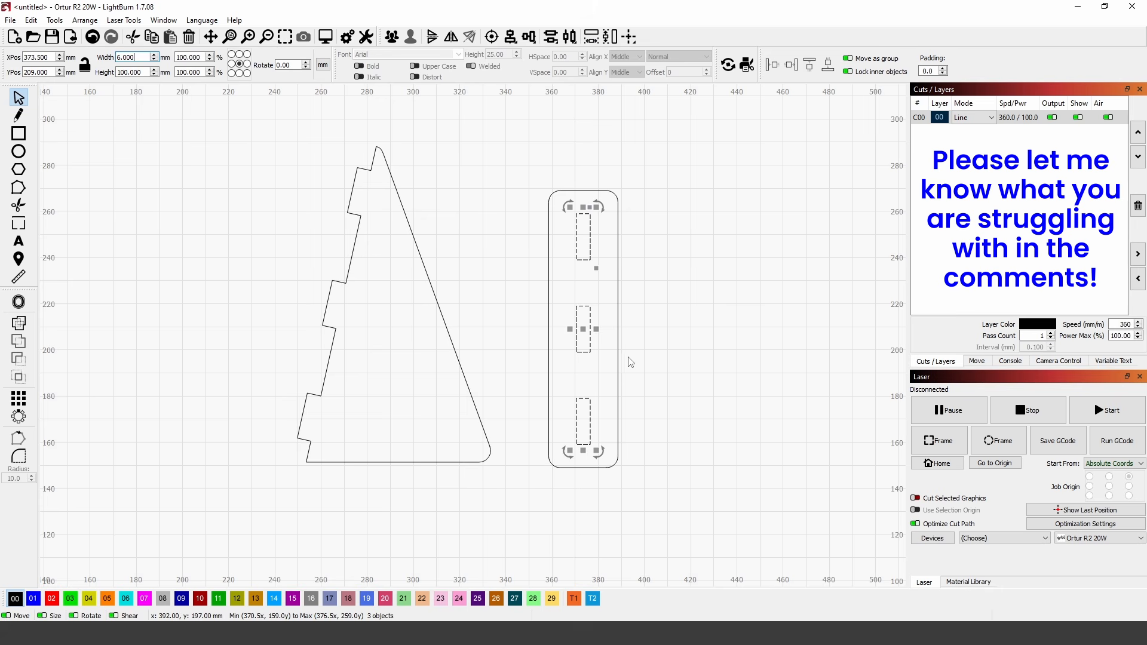
pyautogui.scroll(-2, 621, 328)
pyautogui.click(673, 328)
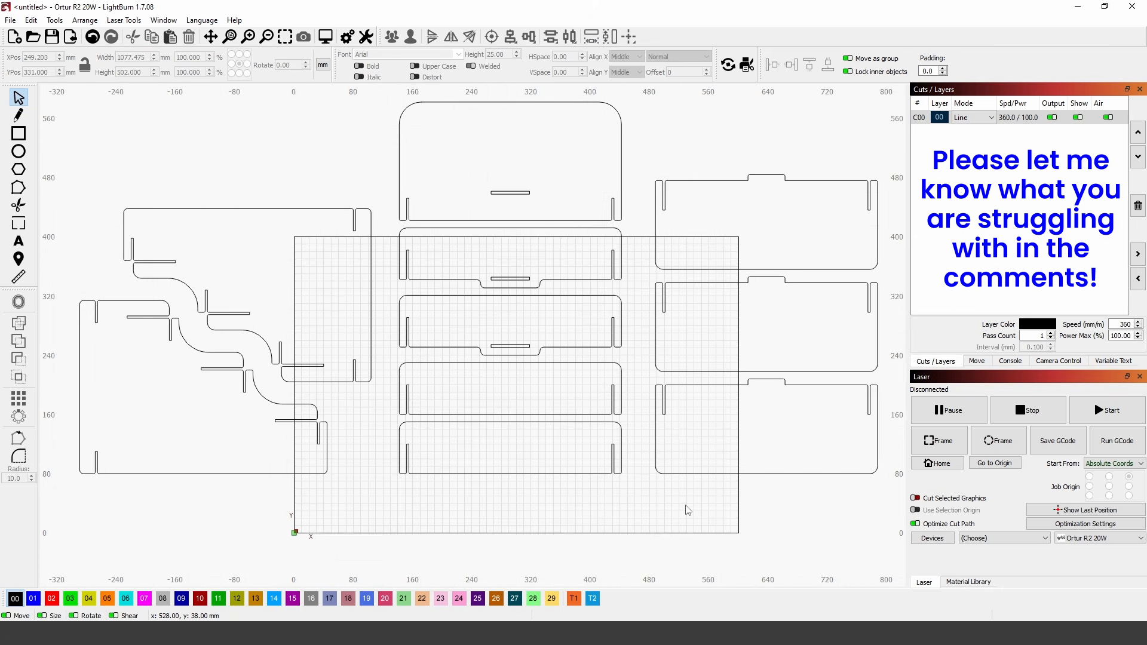
# Delete every part of the multi-part layout except the lowest middle panel, and move that panel up about 81 mm
pyautogui.moveTo(361, 507); pyautogui.dragTo(226, 289)
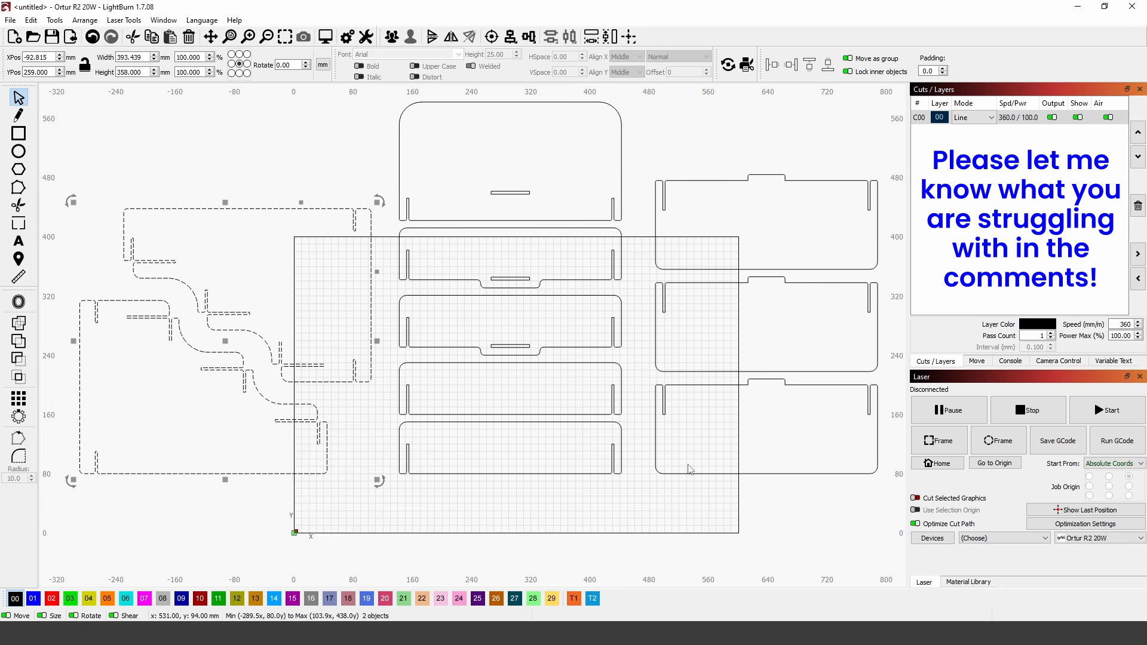
pyautogui.press('Delete')
pyautogui.moveTo(803, 522); pyautogui.dragTo(681, 206)
pyautogui.press('Delete')
pyautogui.moveTo(669, 159); pyautogui.dragTo(325, 388)
pyautogui.press('Delete')
pyautogui.scroll(3, 533, 472)
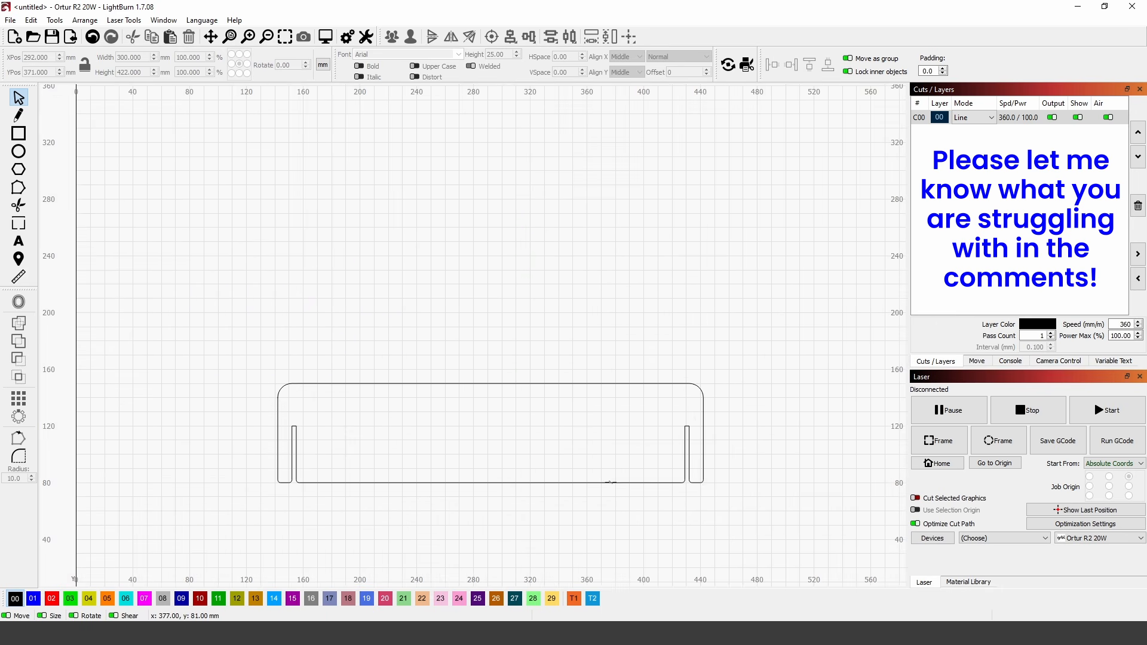
pyautogui.moveTo(611, 482); pyautogui.dragTo(628, 365)
# Try Resize Slots on the panel with Slot Width, old thickness 3 mm, new thickness 6 mm and tolerance 0.1 mm
pyautogui.scroll(3, 705, 323)
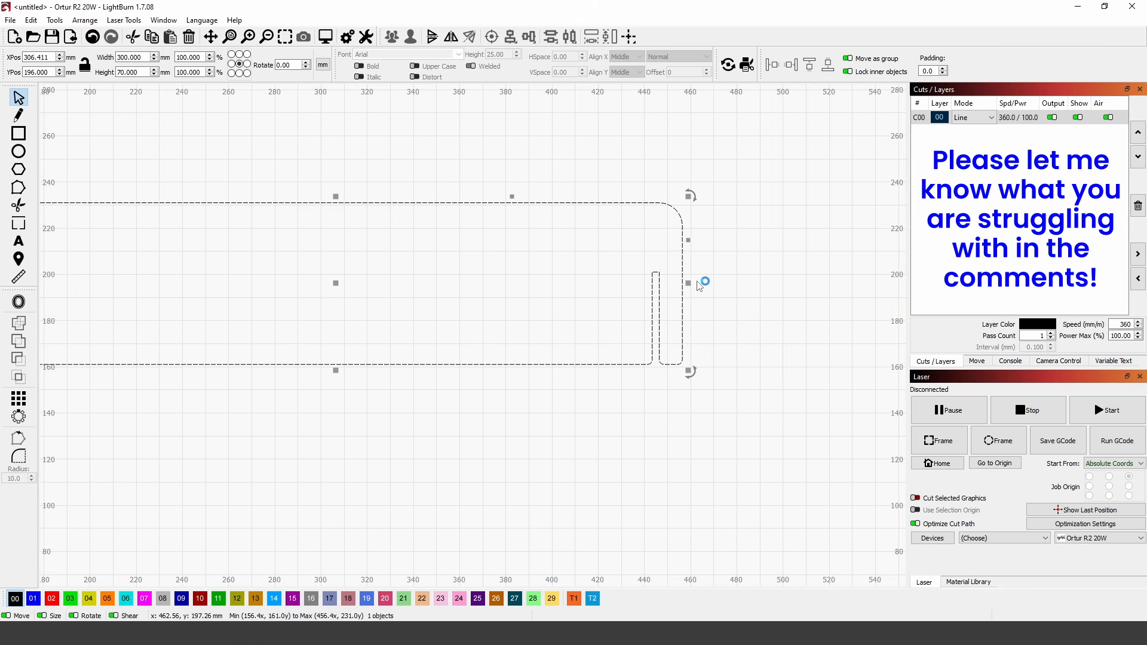
pyautogui.scroll(3, 669, 285)
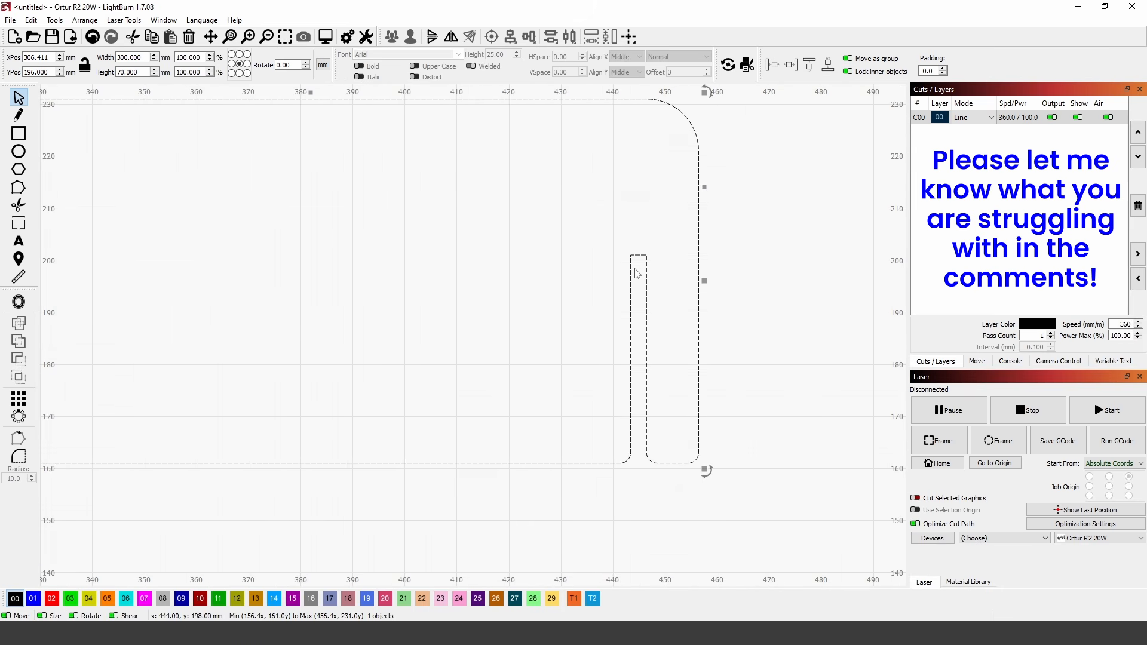
pyautogui.click(54, 21)
pyautogui.click(97, 355)
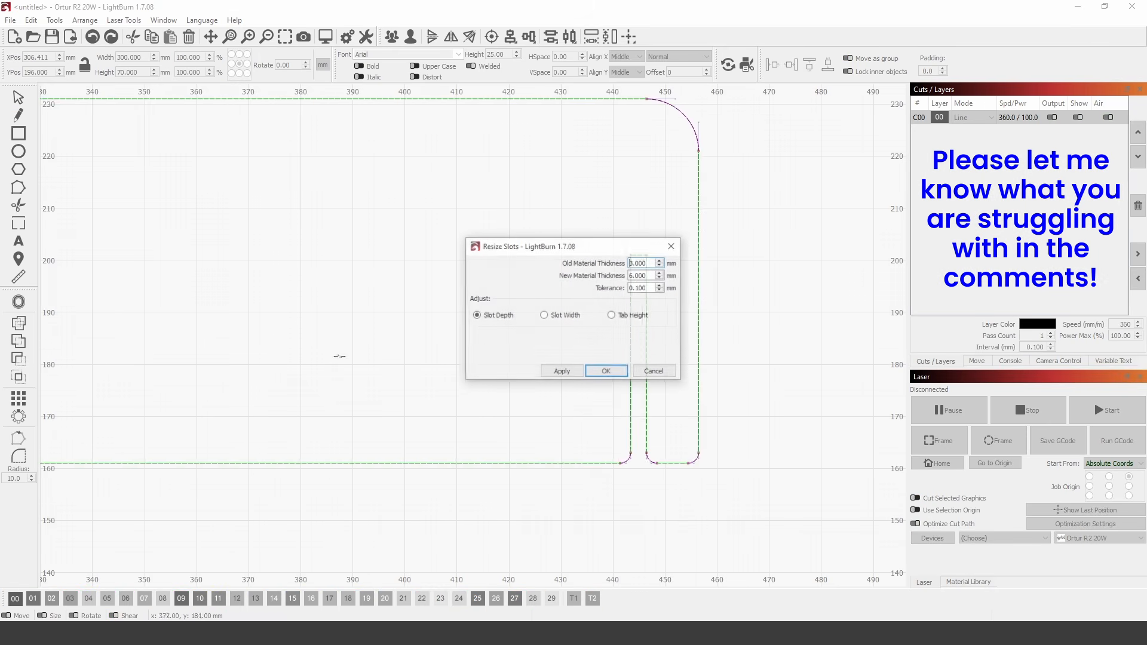
pyautogui.moveTo(595, 247); pyautogui.dragTo(855, 236)
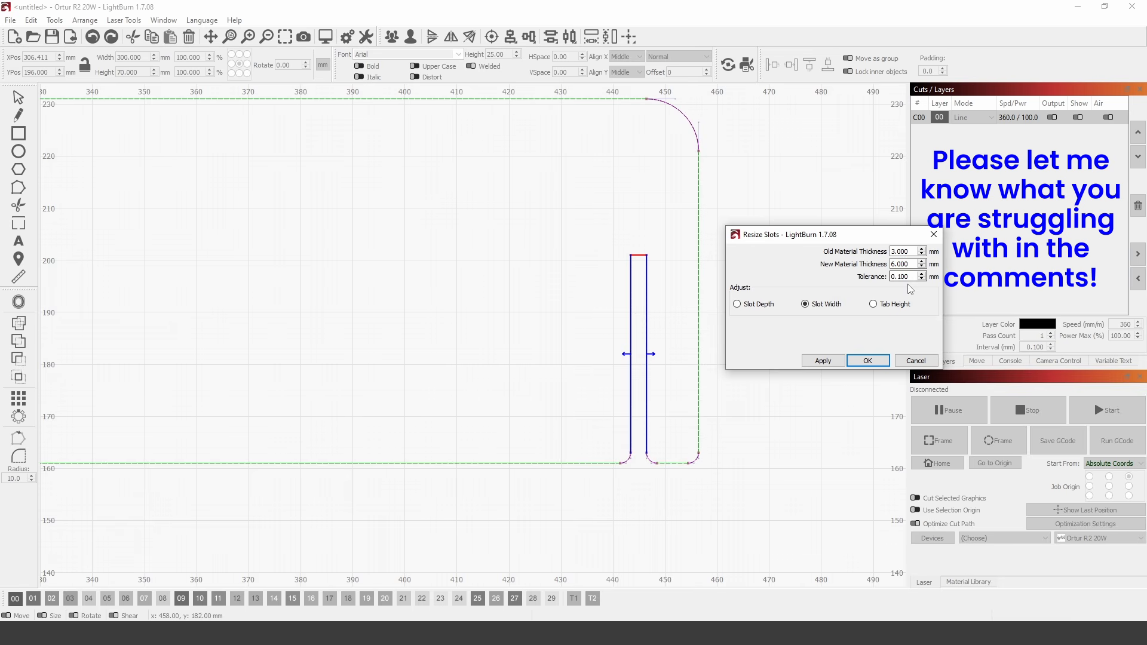
pyautogui.click(823, 361)
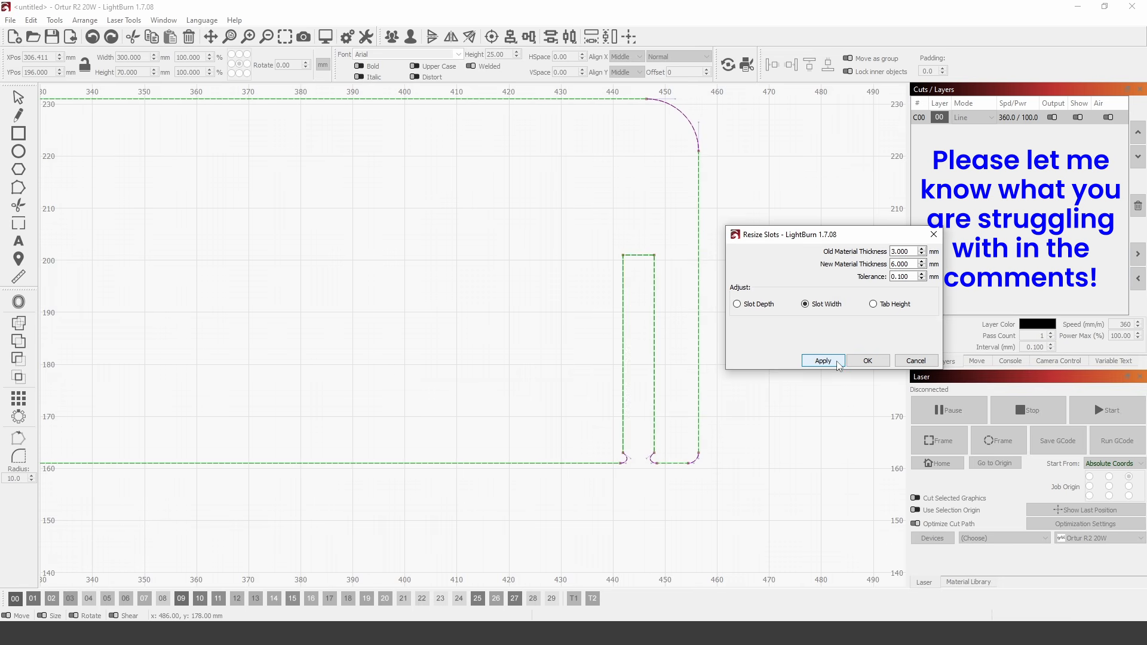
pyautogui.click(868, 361)
# Examine the rounded corners at the resized slot's mouth and undo the slot resizing
pyautogui.scroll(2, 642, 457)
pyautogui.scroll(-2, 642, 457)
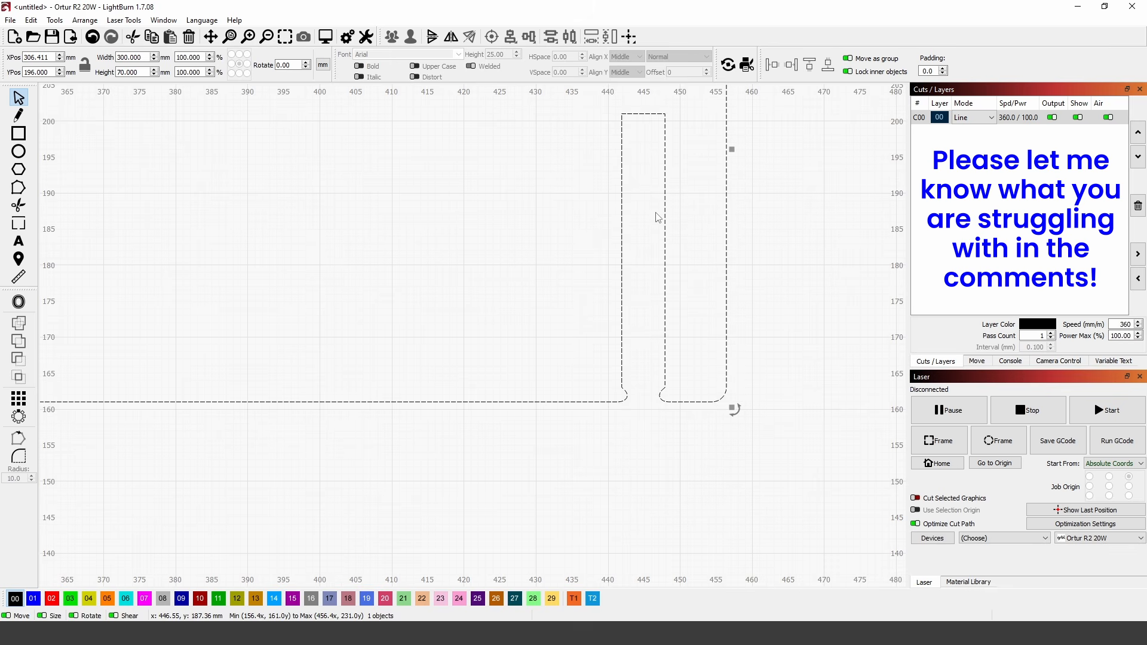
pyautogui.scroll(2, 633, 412)
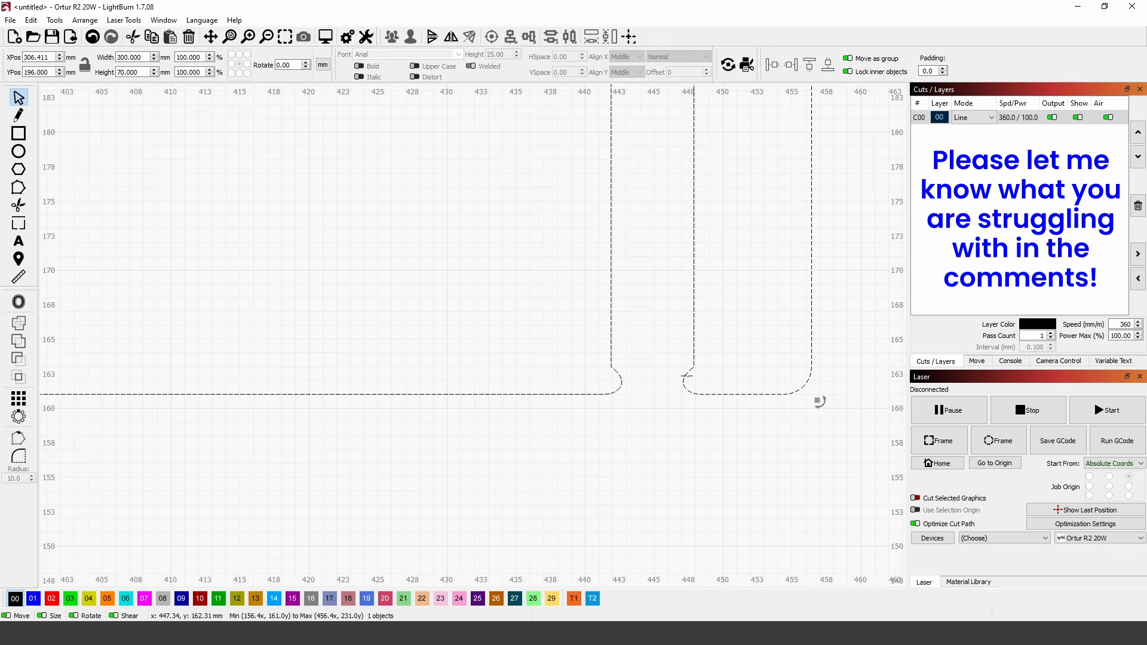
pyautogui.hotkey('ctrl', 'z')
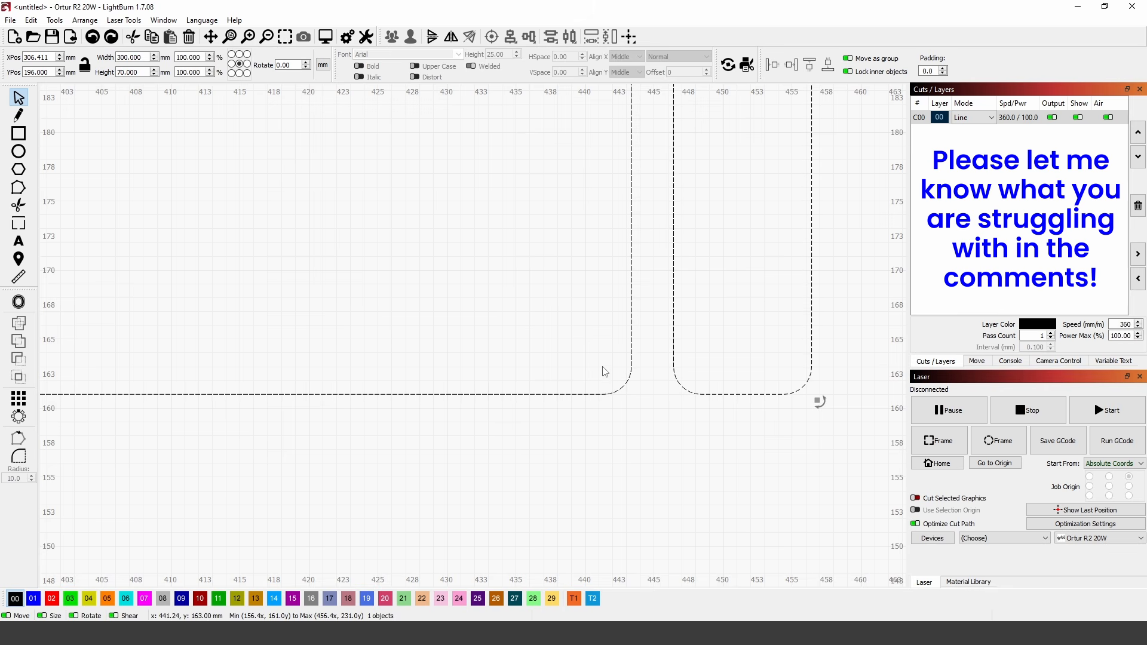
# Draw a guide rectangle about 52 mm tall beside the panel's slotted end and set its width to 6 mm
pyautogui.scroll(-3, 605, 371)
pyautogui.moveTo(738, 313); pyautogui.dragTo(756, 359)
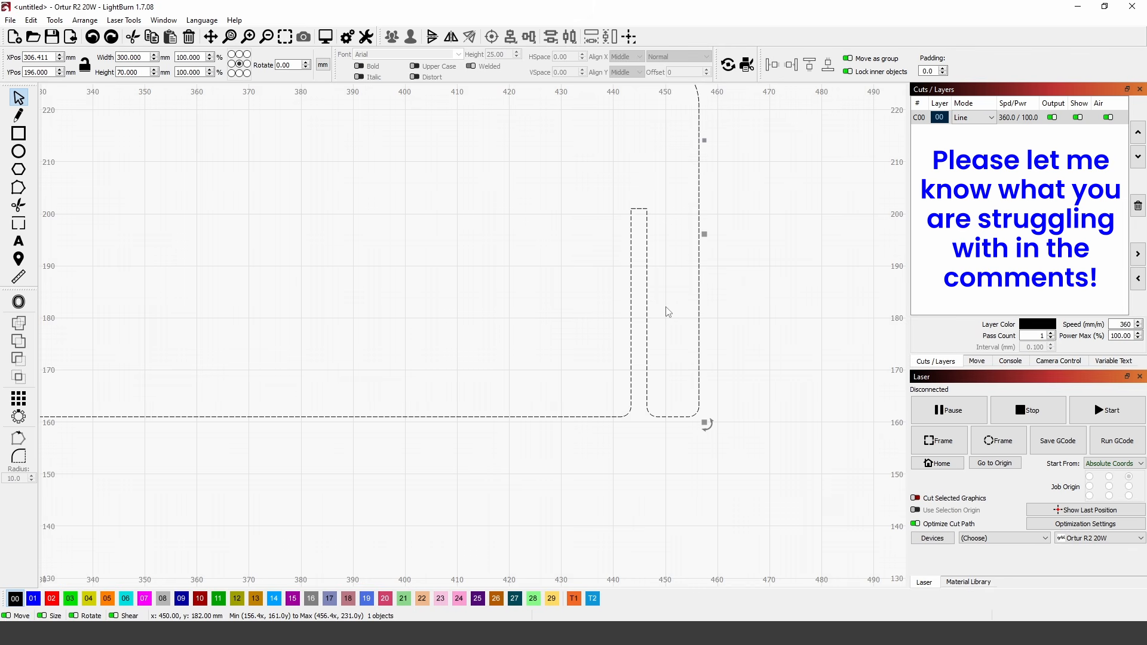
pyautogui.moveTo(745, 309); pyautogui.dragTo(740, 314)
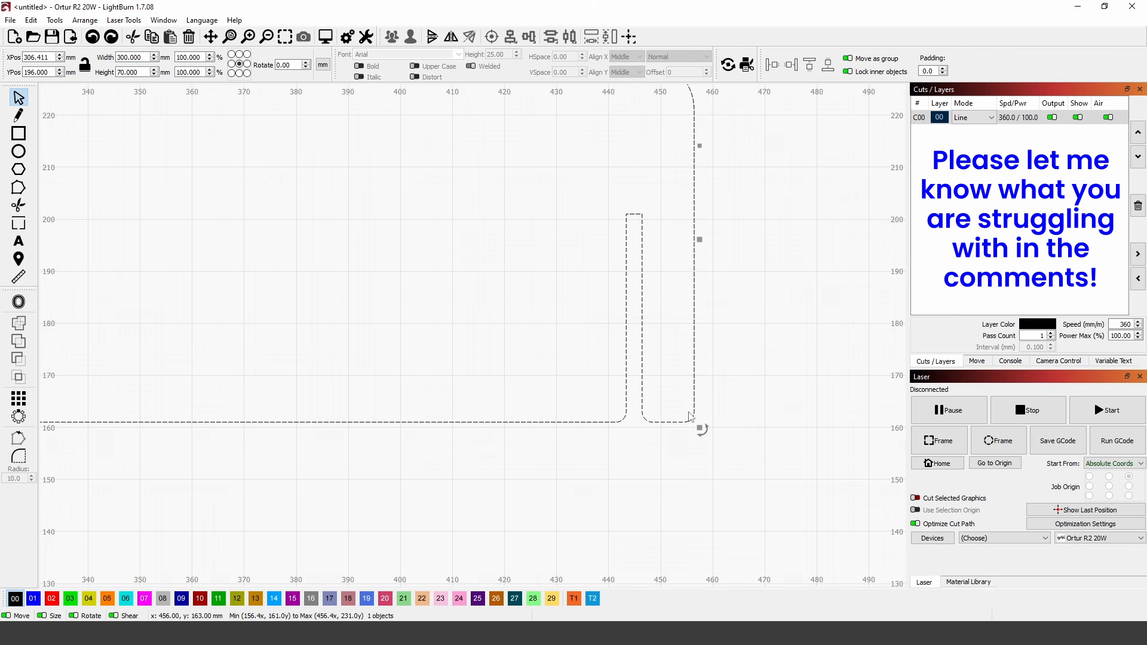
pyautogui.click(19, 133)
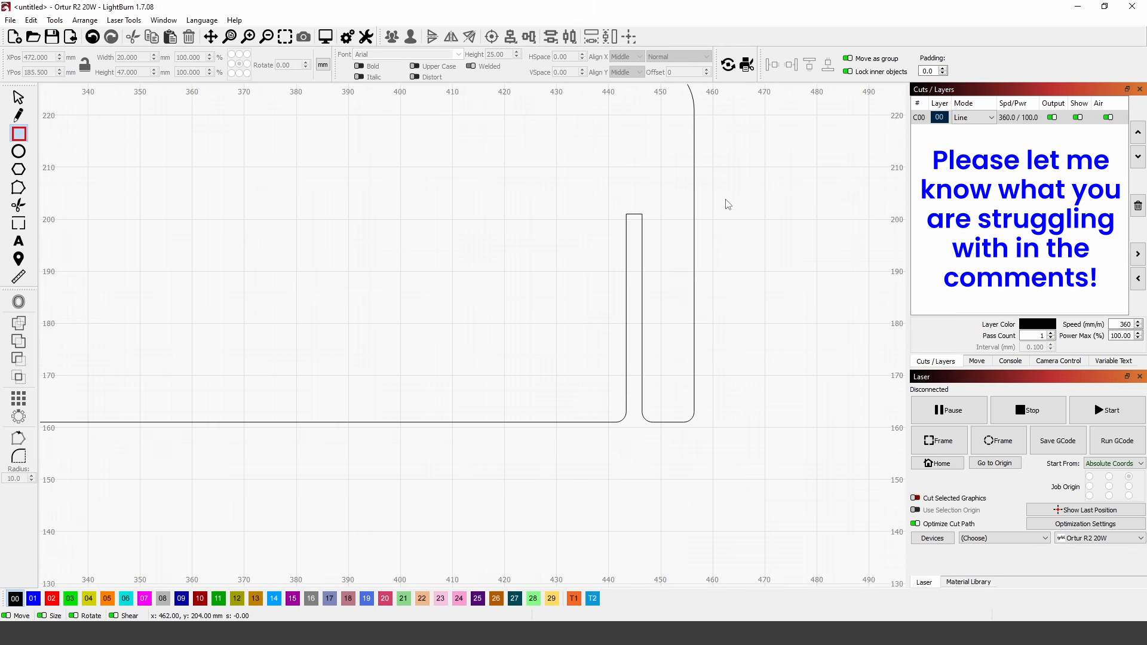
pyautogui.moveTo(718, 168)
pyautogui.mouseDown()
pyautogui.moveTo(758, 238)
pyautogui.moveTo(812, 440)
pyautogui.moveTo(797, 438)
pyautogui.mouseUp()
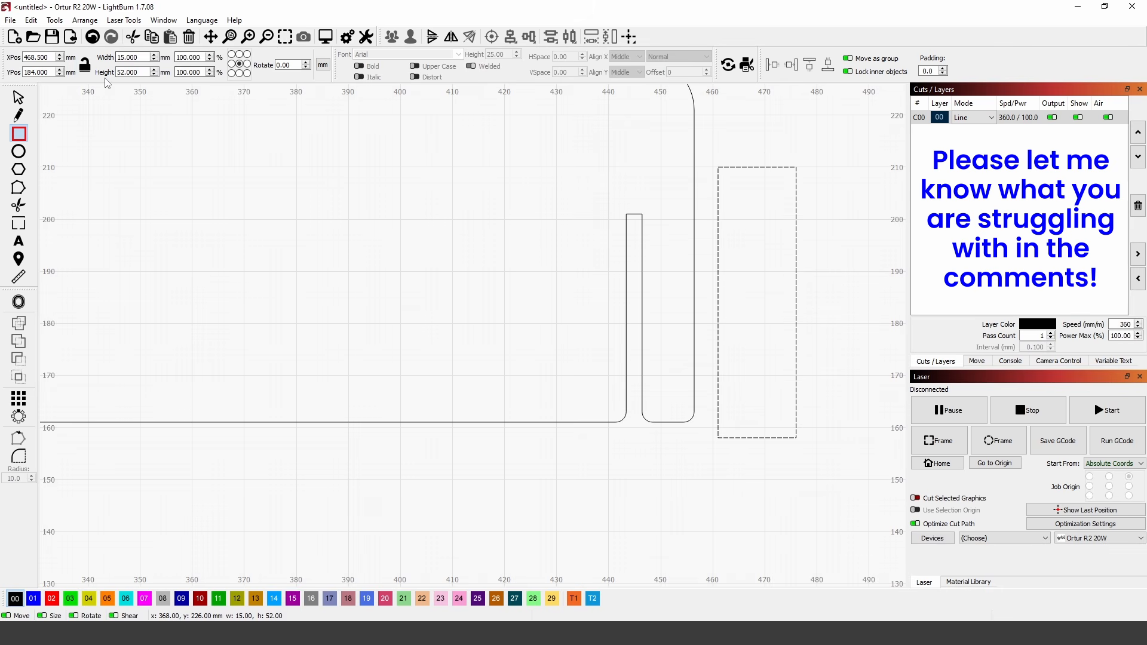
pyautogui.moveTo(148, 57); pyautogui.dragTo(107, 54)
pyautogui.write('6')
pyautogui.press('Return')
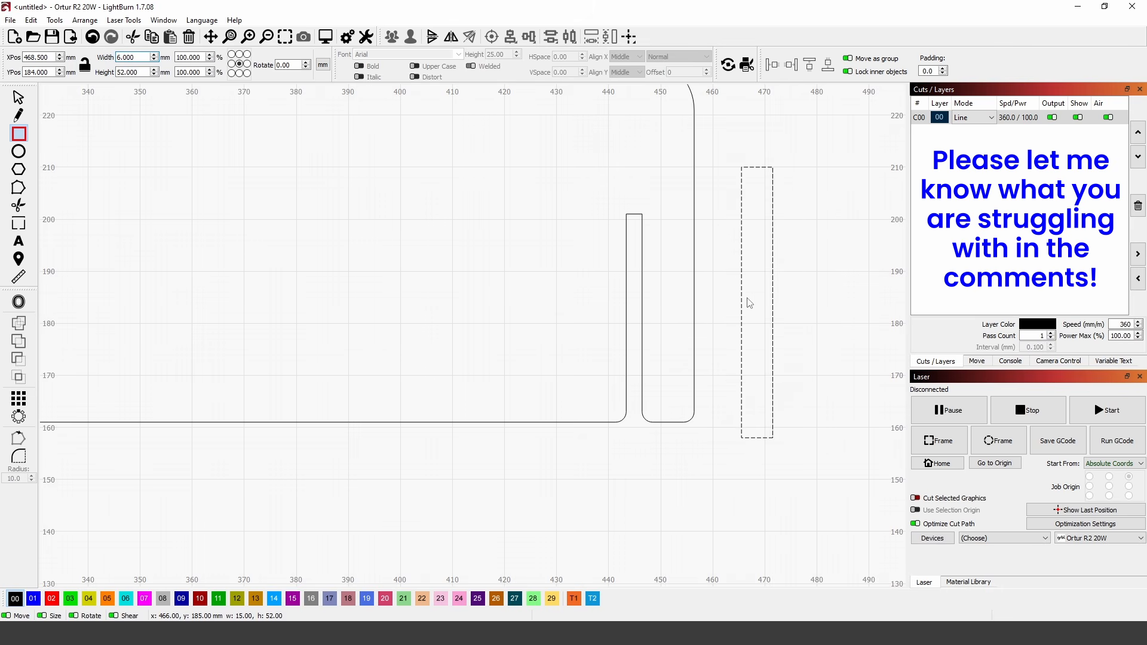
# Move the guide rectangle over the panel's slot so one long side lies on the slot edge nearest the panel's end
pyautogui.moveTo(774, 293); pyautogui.dragTo(641, 291)
pyautogui.hotkey('ctrl', 'z')
pyautogui.press('Escape')
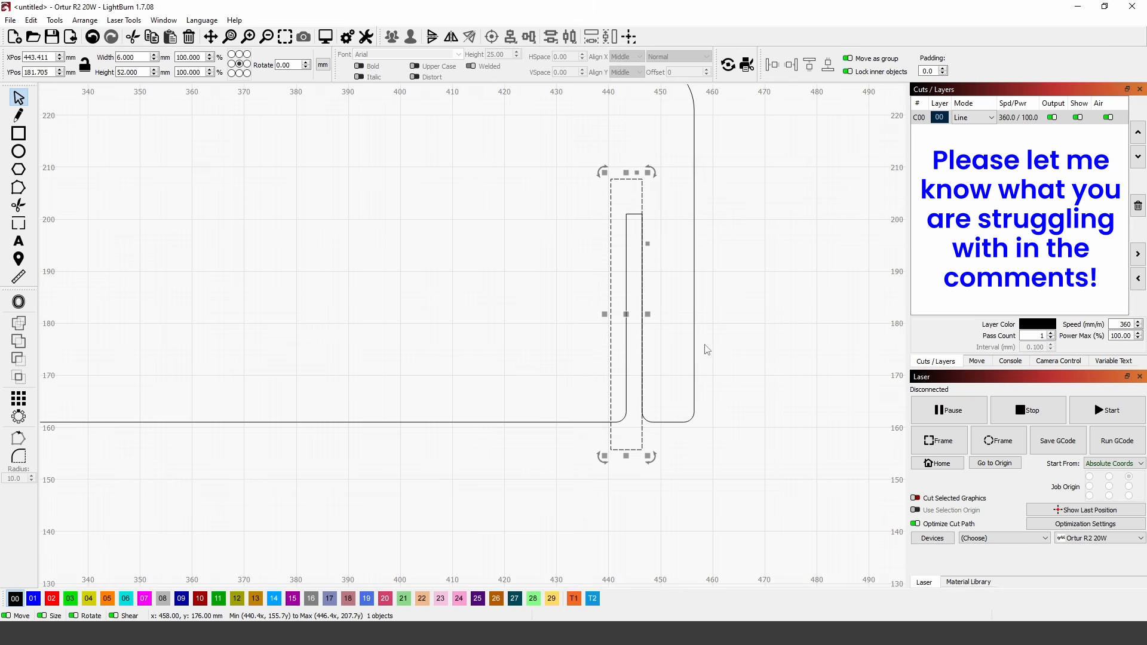
pyautogui.press('Escape')
# Edit the panel's nodes and move all nodes of the slot's inner edge and rounded corner together onto the guide rectangle's side
pyautogui.click(693, 329)
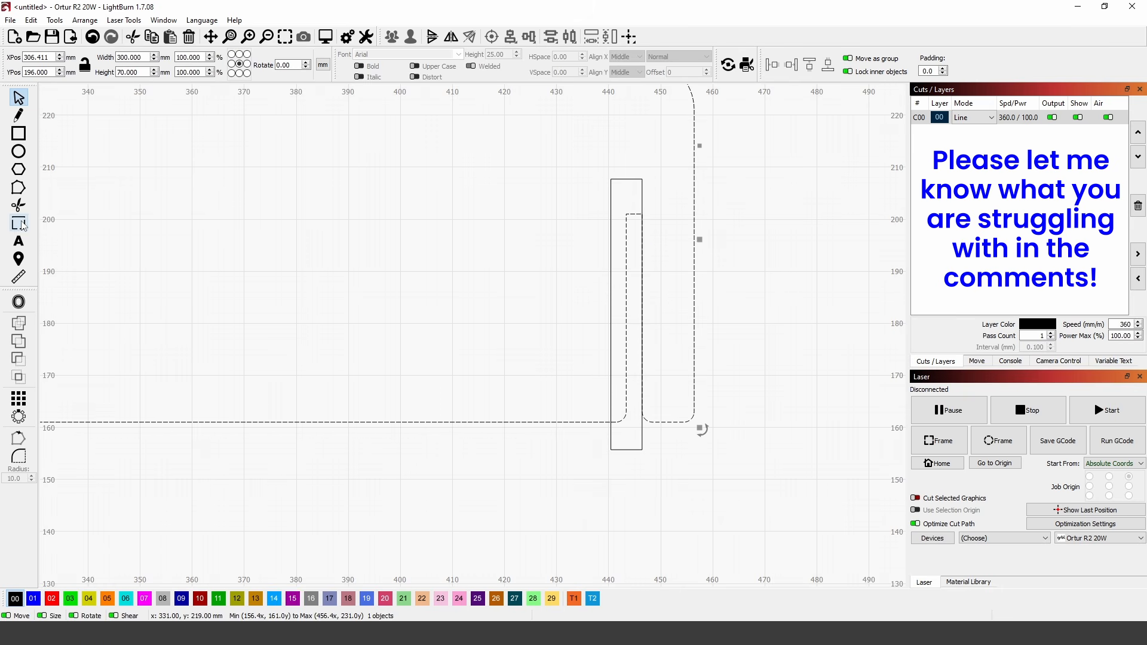
pyautogui.click(19, 188)
pyautogui.moveTo(564, 182); pyautogui.dragTo(622, 422)
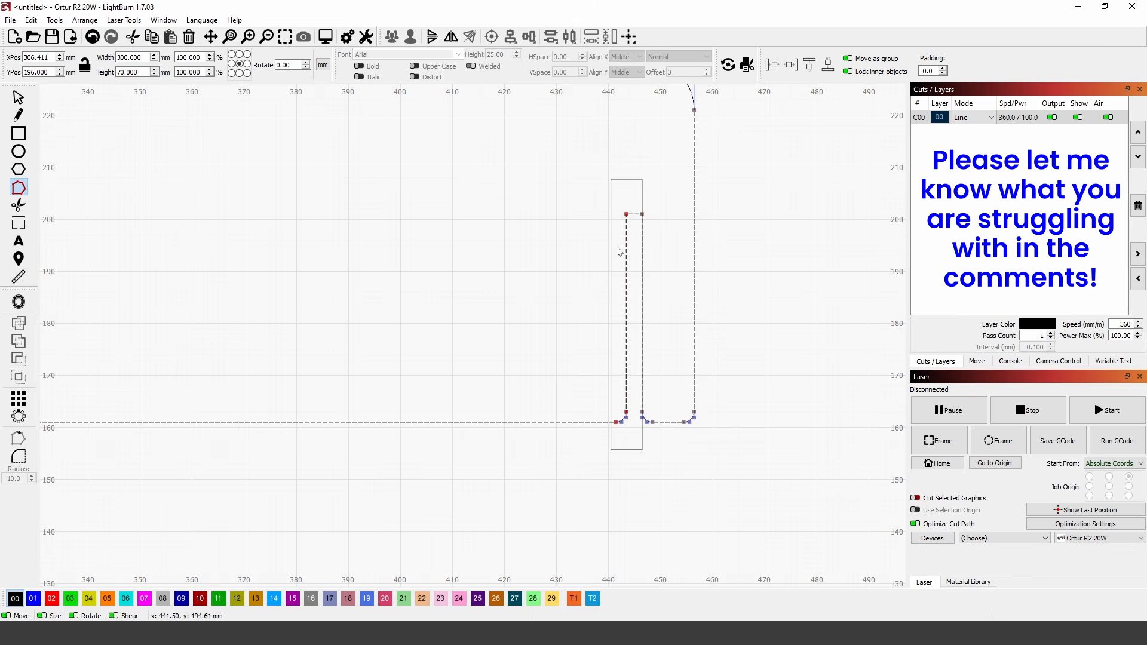
pyautogui.scroll(3, 626, 214)
pyautogui.moveTo(631, 215); pyautogui.dragTo(605, 219)
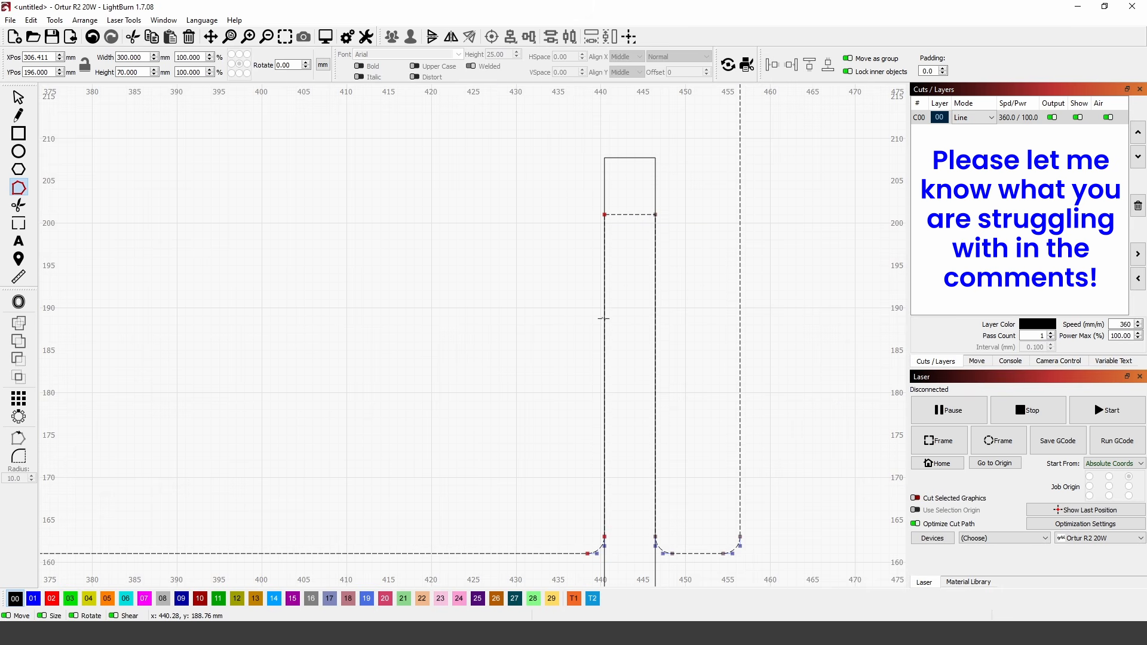
# Move the 6 mm guide rectangle out of the widened slot to about X 492, Y 180.5 mm, clear of the panel
pyautogui.scroll(-2, 614, 421)
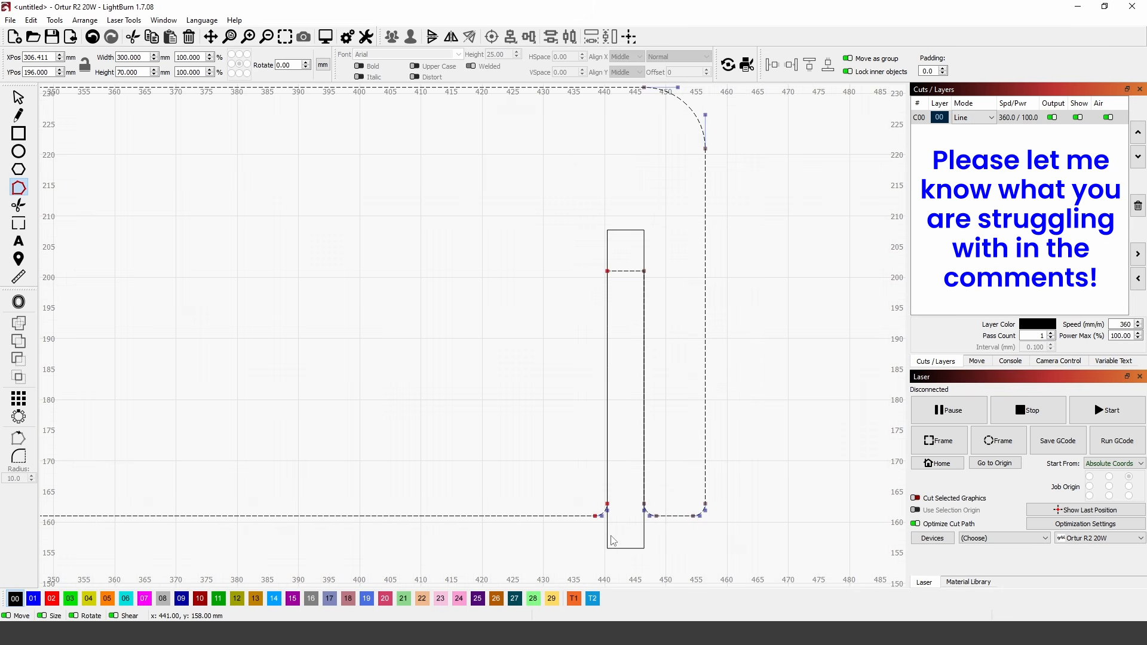
pyautogui.click(18, 98)
pyautogui.scroll(-1, 566, 418)
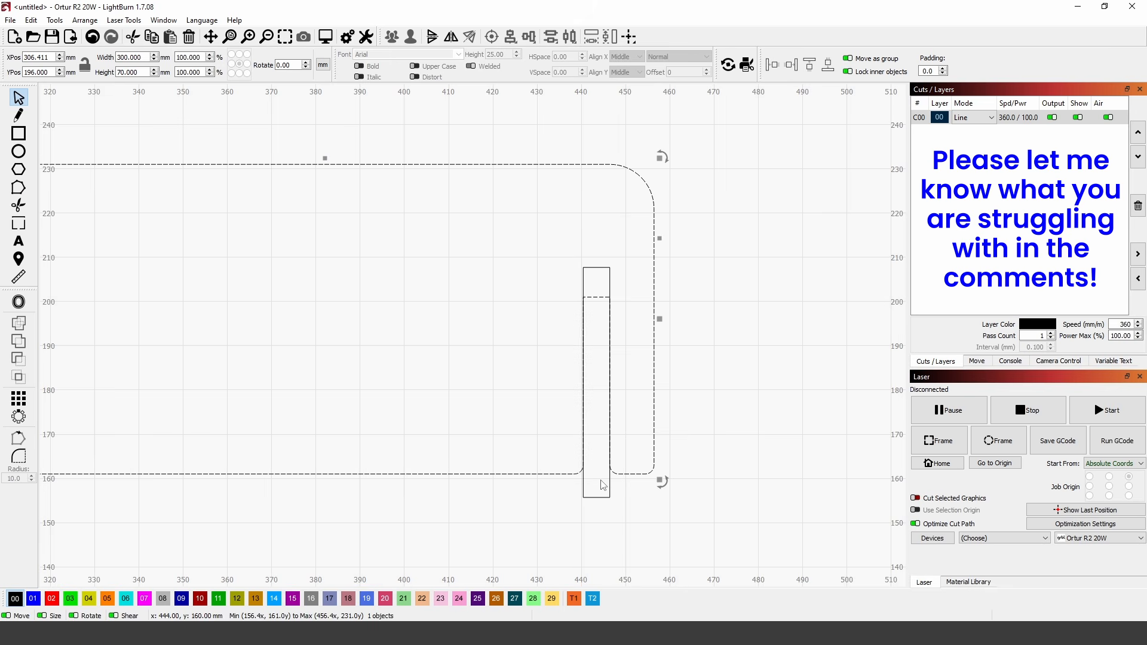
pyautogui.moveTo(608, 482); pyautogui.dragTo(826, 482)
pyautogui.scroll(-4, 743, 471)
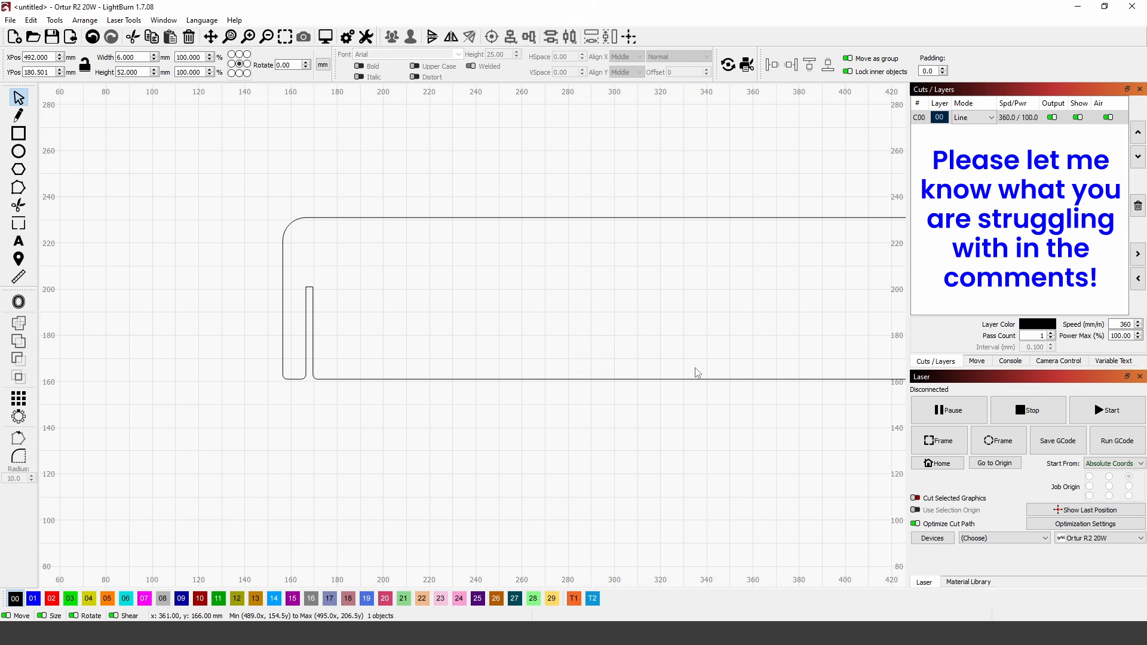
pyautogui.scroll(-2, 586, 338)
pyautogui.hscroll(5, 513, 329)
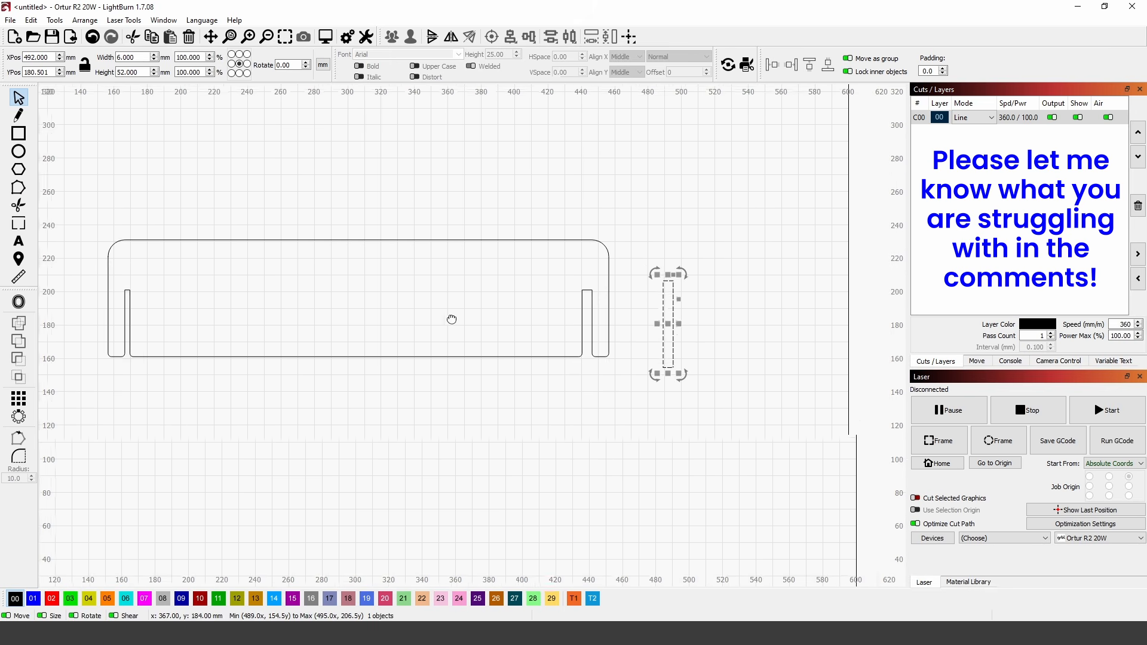
# Move the 6 mm wide guide rectangle below the panel to about X 218, Y 114.6 mm
pyautogui.moveTo(359, 343); pyautogui.dragTo(187, 459)
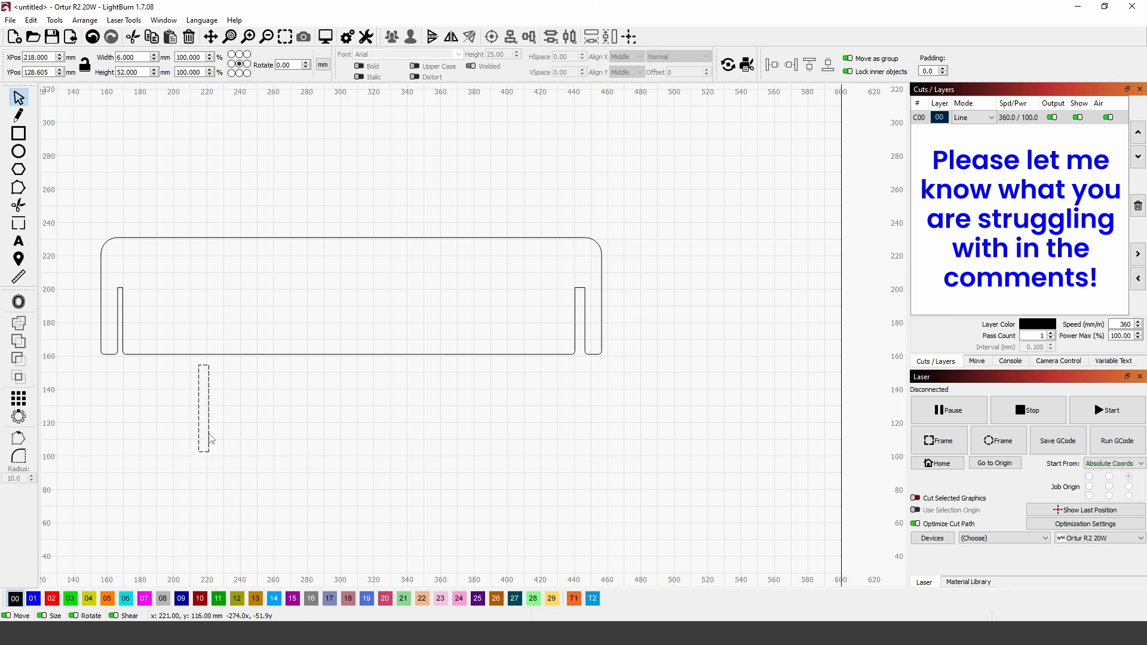
pyautogui.moveTo(499, 291); pyautogui.dragTo(596, 292)
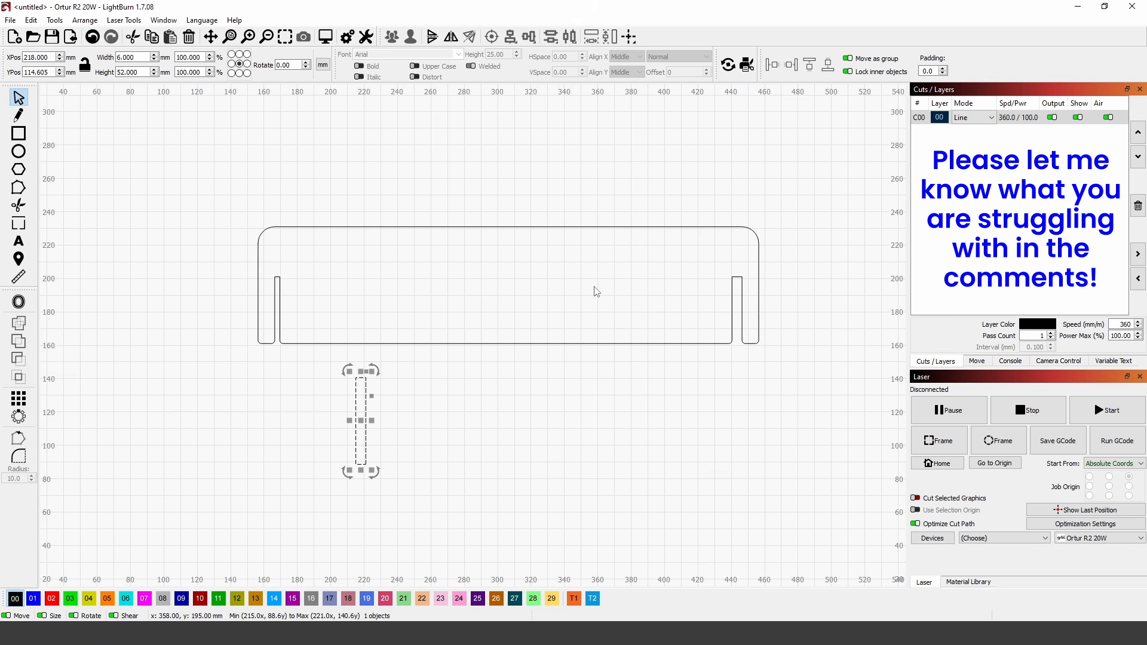
pyautogui.click(532, 328)
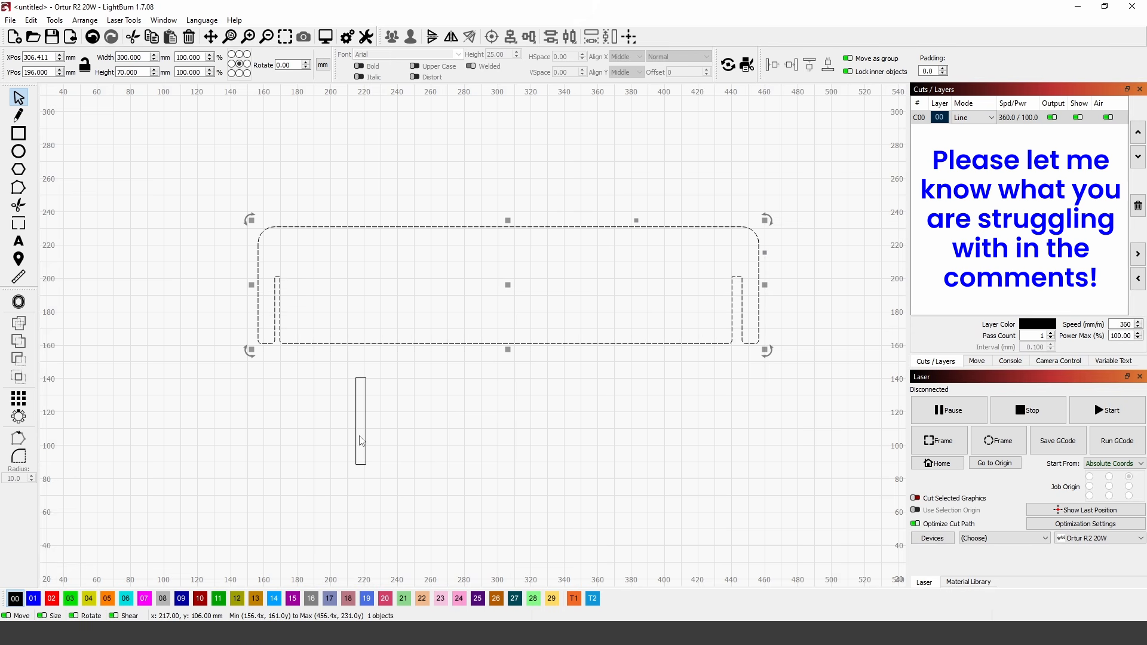
# Resize the guide rectangle to 250 mm wide and 100 mm high and align its left side with the panel's left end
pyautogui.click(367, 432)
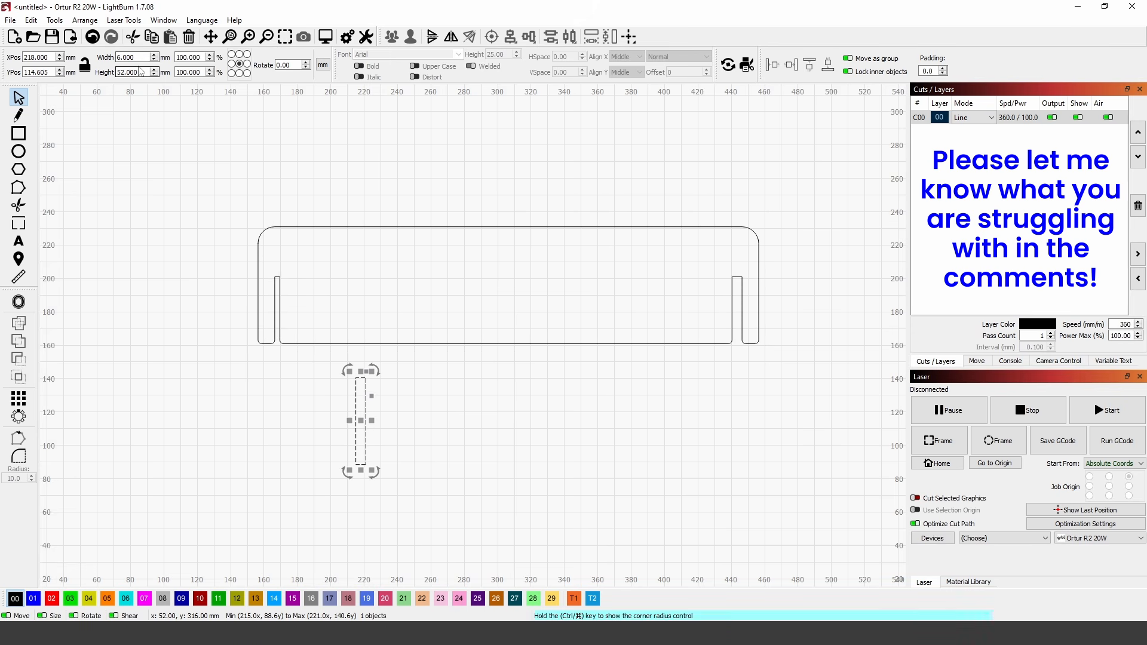
pyautogui.moveTo(144, 72); pyautogui.dragTo(105, 70)
pyautogui.write('100')
pyautogui.press('Return')
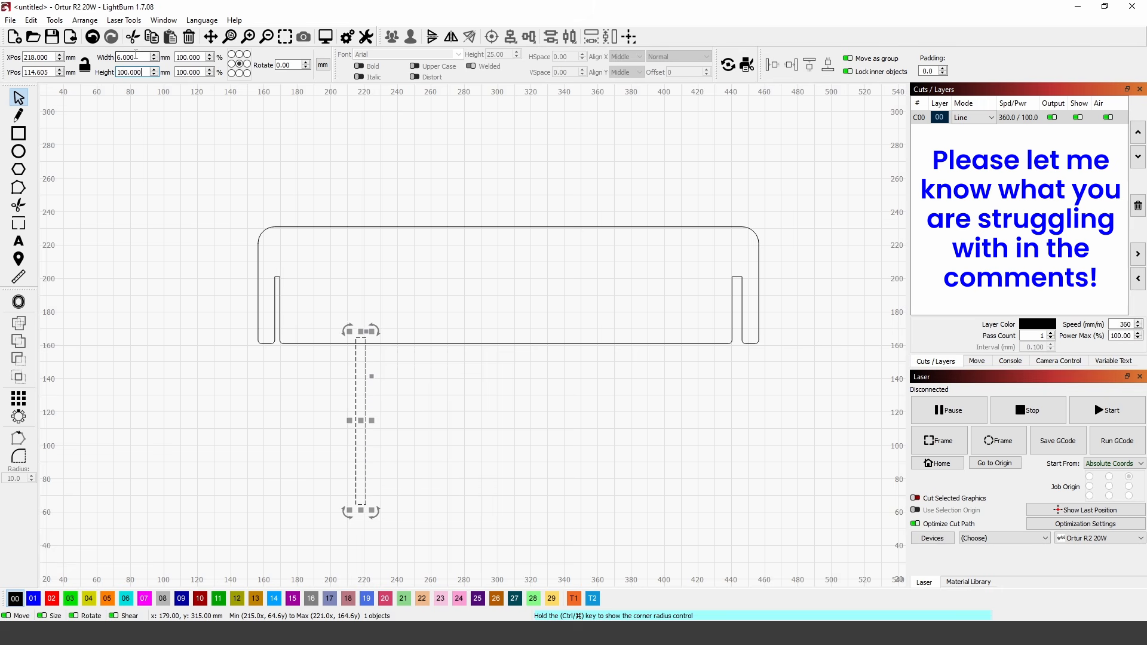
pyautogui.moveTo(136, 55); pyautogui.dragTo(96, 57)
pyautogui.write('250')
pyautogui.press('Return')
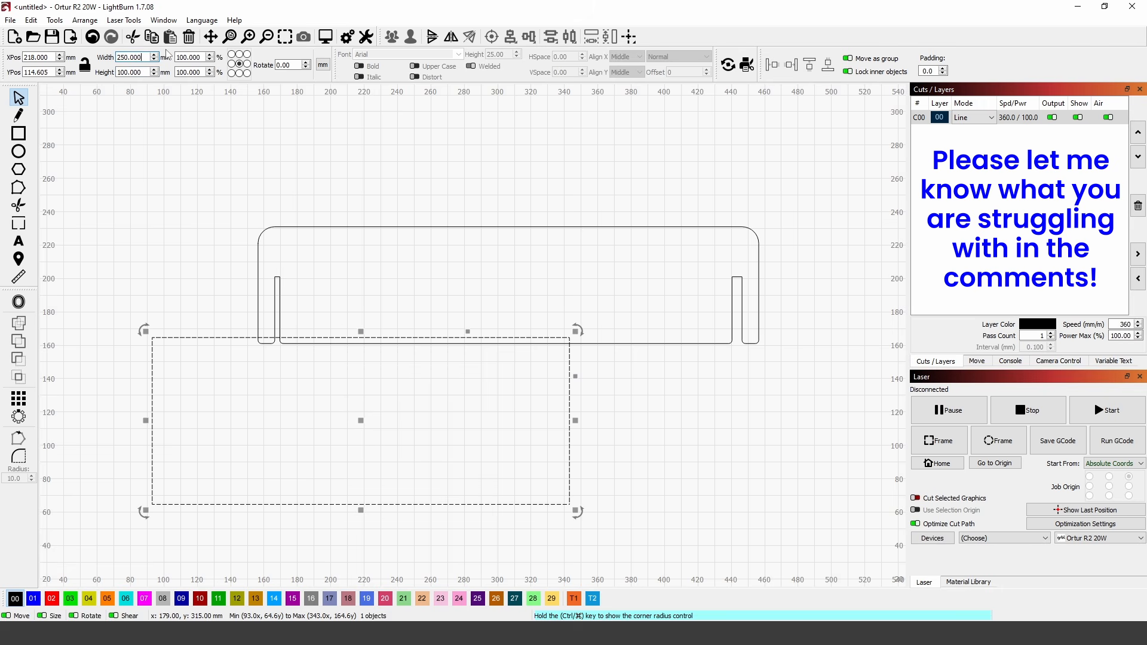
pyautogui.moveTo(152, 465); pyautogui.dragTo(257, 317)
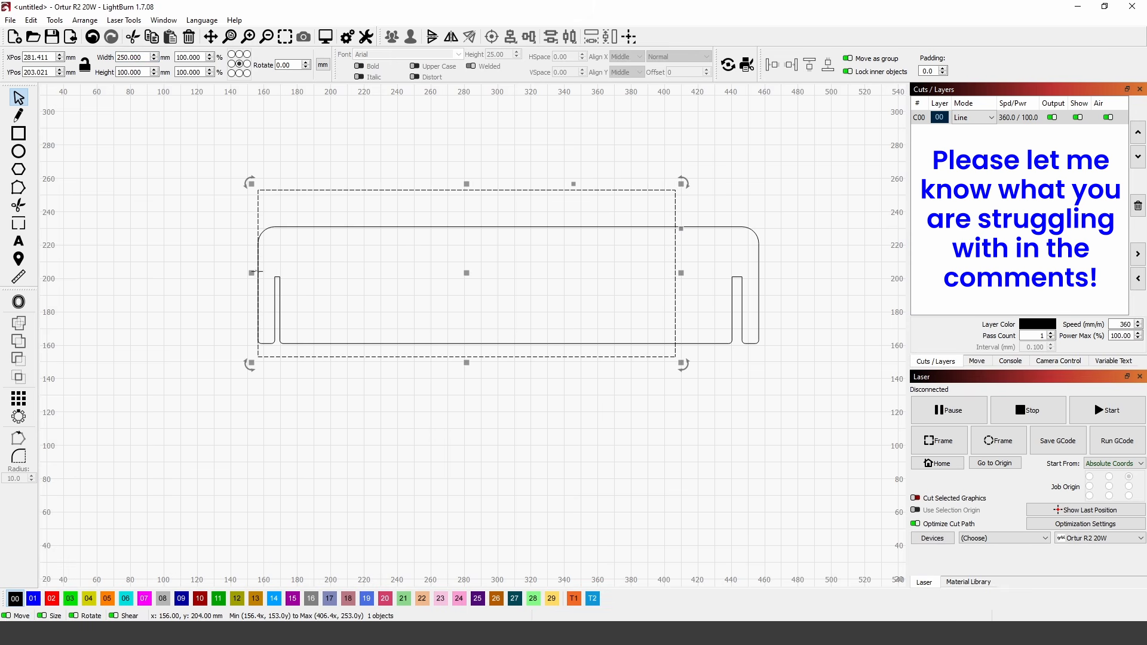
pyautogui.press('Escape')
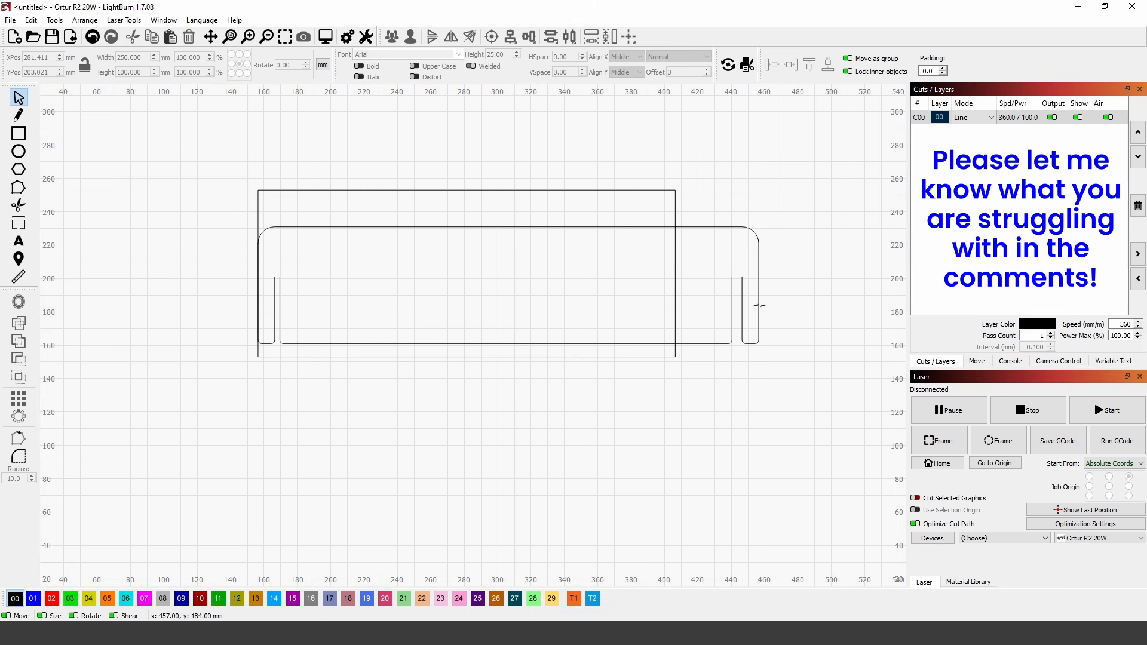
# Edit the panel's nodes and move all nodes of its right end, slot included, together onto the 250 mm guide rectangle's right side
pyautogui.click(767, 316)
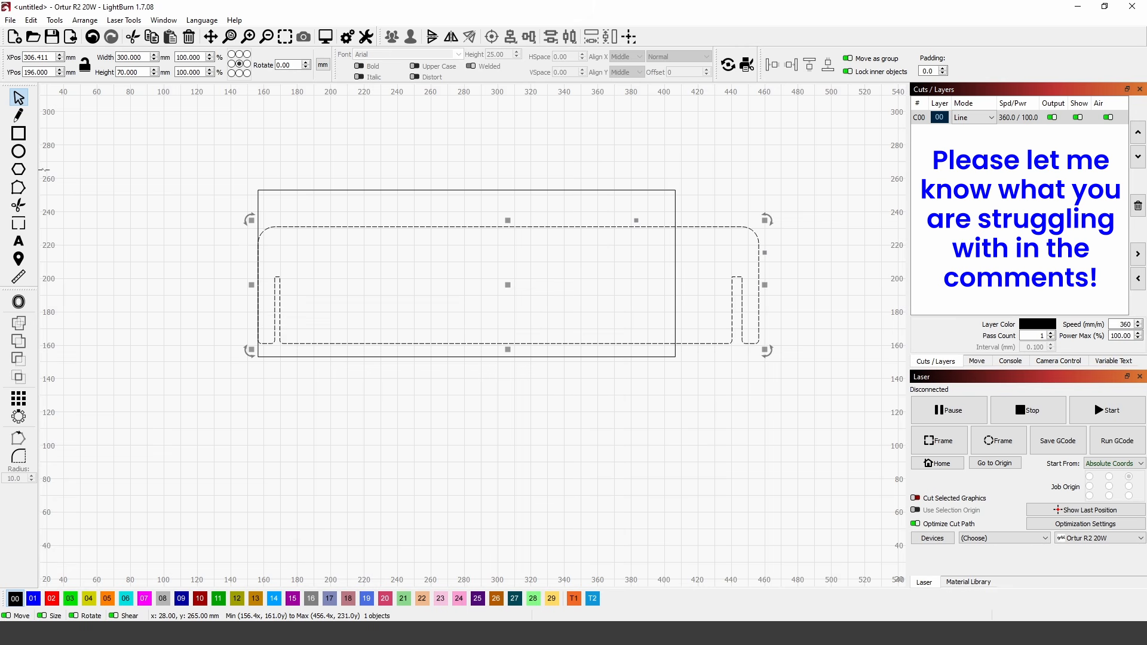
pyautogui.click(18, 188)
pyautogui.moveTo(819, 414); pyautogui.dragTo(601, 170)
pyautogui.scroll(3, 756, 292)
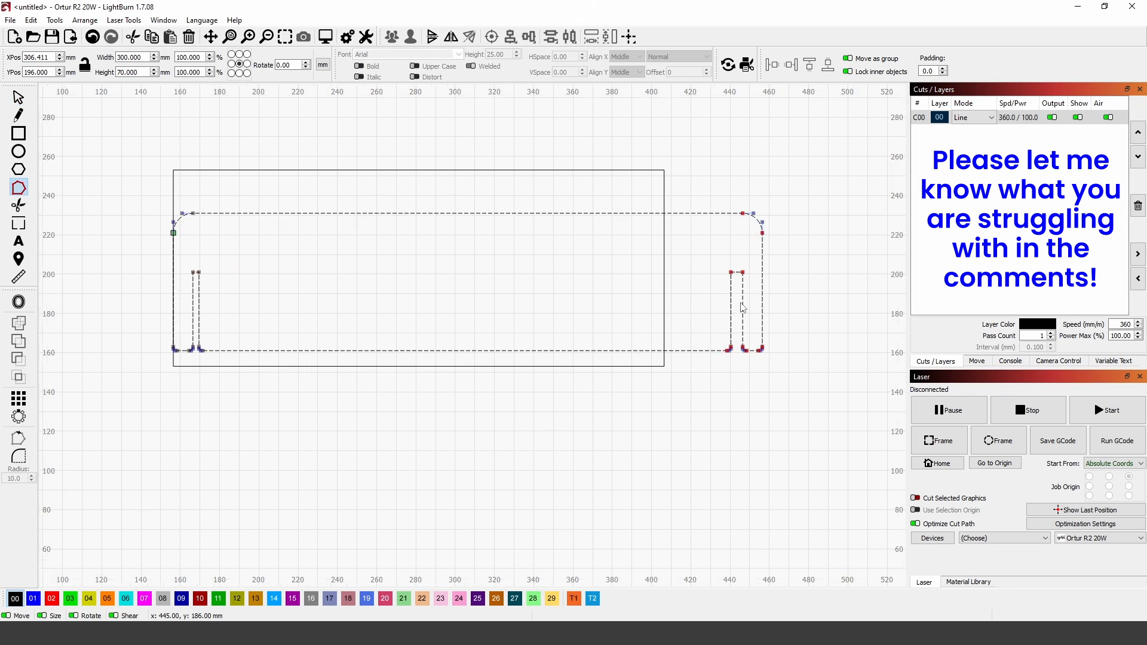
pyautogui.moveTo(769, 282); pyautogui.dragTo(754, 281)
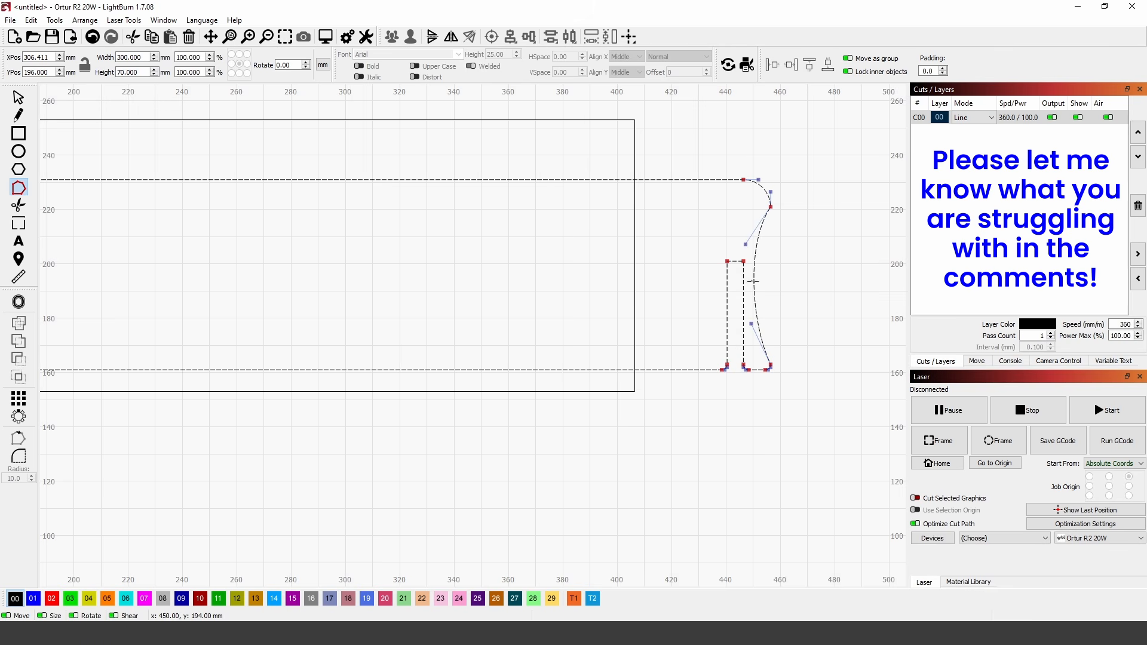
pyautogui.hotkey('ctrl', 'z')
pyautogui.moveTo(831, 446); pyautogui.dragTo(663, 86)
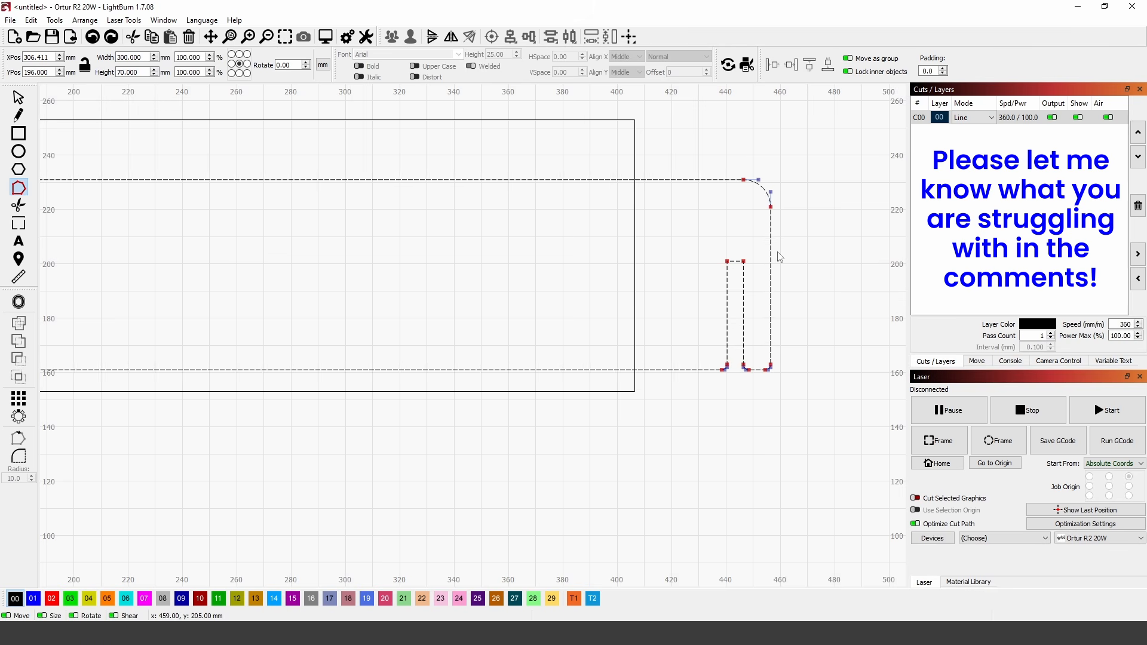
pyautogui.scroll(2, 780, 257)
pyautogui.moveTo(768, 197); pyautogui.dragTo(579, 193)
pyautogui.scroll(-4, 597, 251)
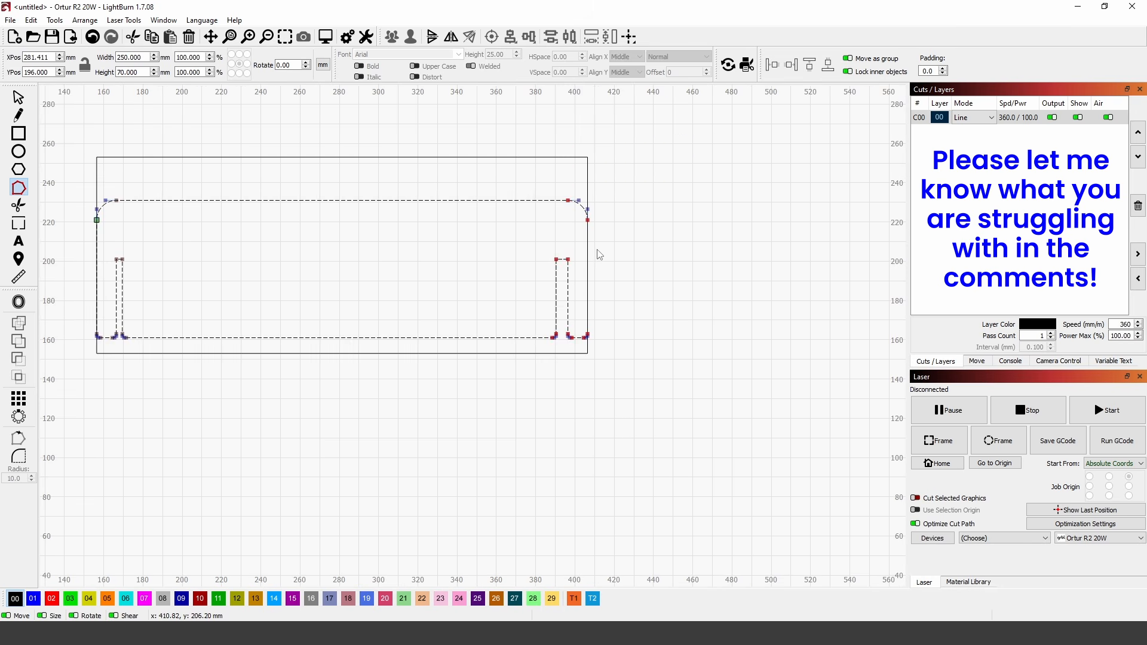
pyautogui.click(18, 98)
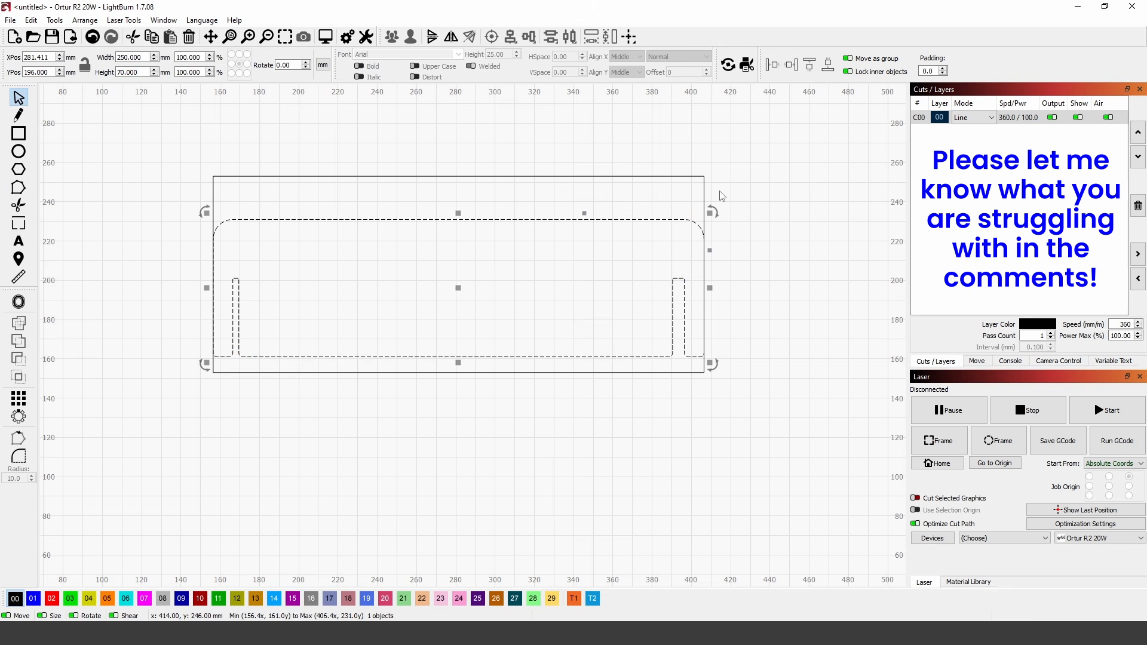
# Move the 250 × 100 mm guide rectangle off its alignment with the panel and delete it
pyautogui.click(718, 193)
pyautogui.moveTo(709, 195); pyautogui.dragTo(797, 275)
pyautogui.press('Escape')
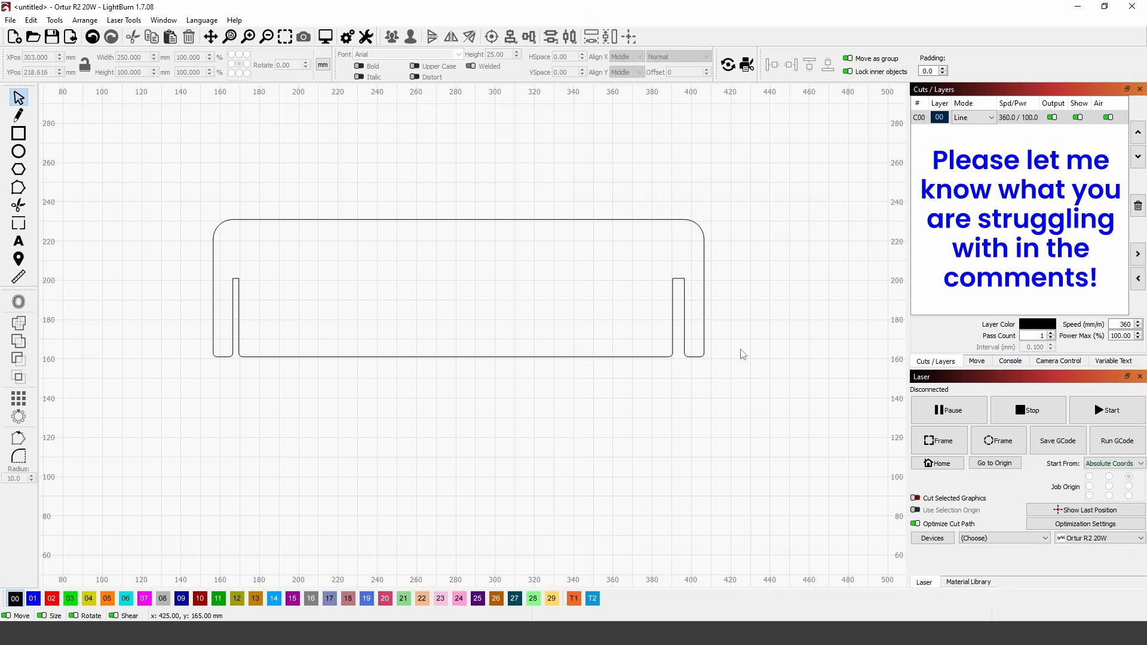
pyautogui.moveTo(742, 354); pyautogui.dragTo(686, 354)
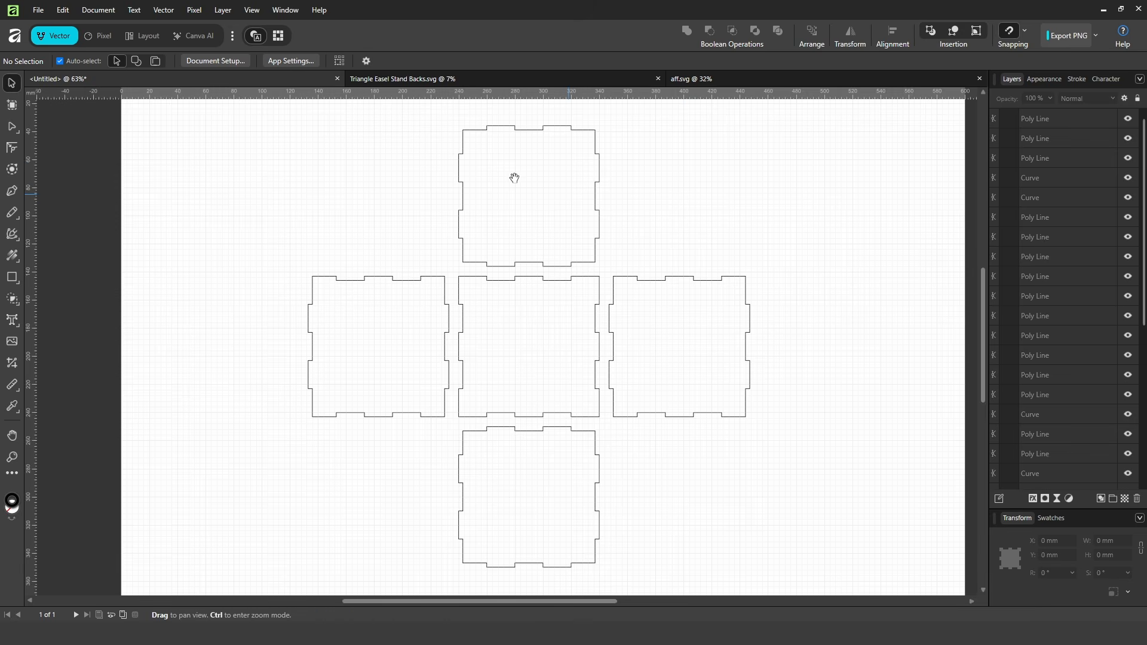
# Switch to Affinity, draw a guide rectangle about 174 × 6 mm, and place its lower side on the base line of the uppermost box panel's top tabs
pyautogui.scroll(6, 567, 206)
pyautogui.moveTo(555, 280); pyautogui.dragTo(556, 277)
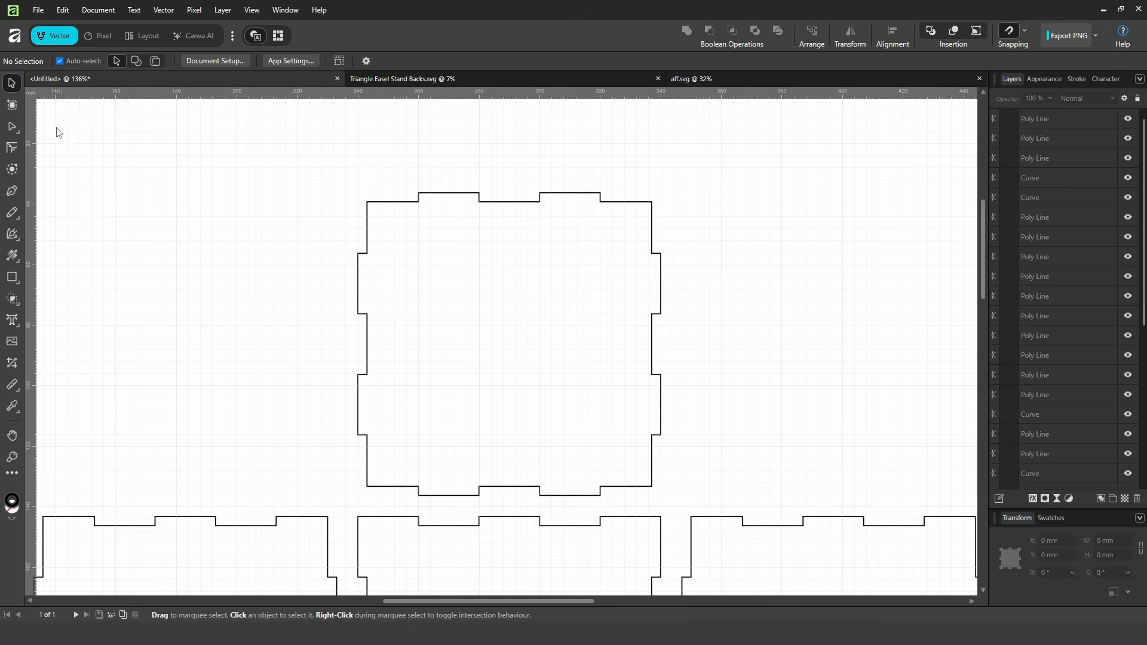
pyautogui.click(14, 279)
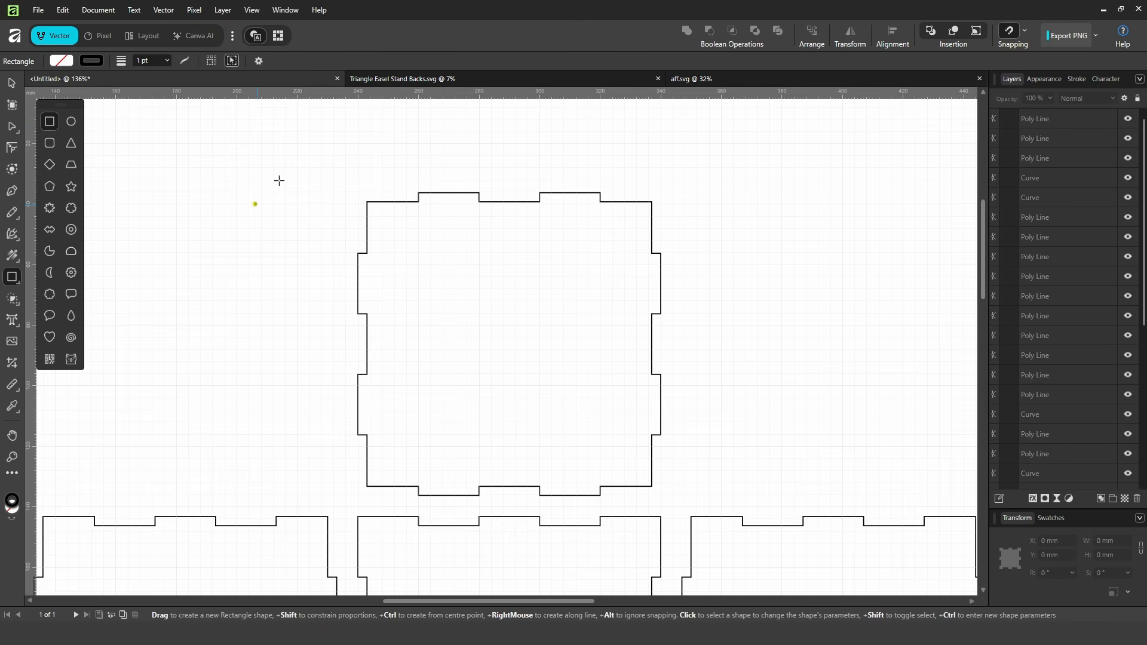
pyautogui.moveTo(261, 132); pyautogui.dragTo(789, 149)
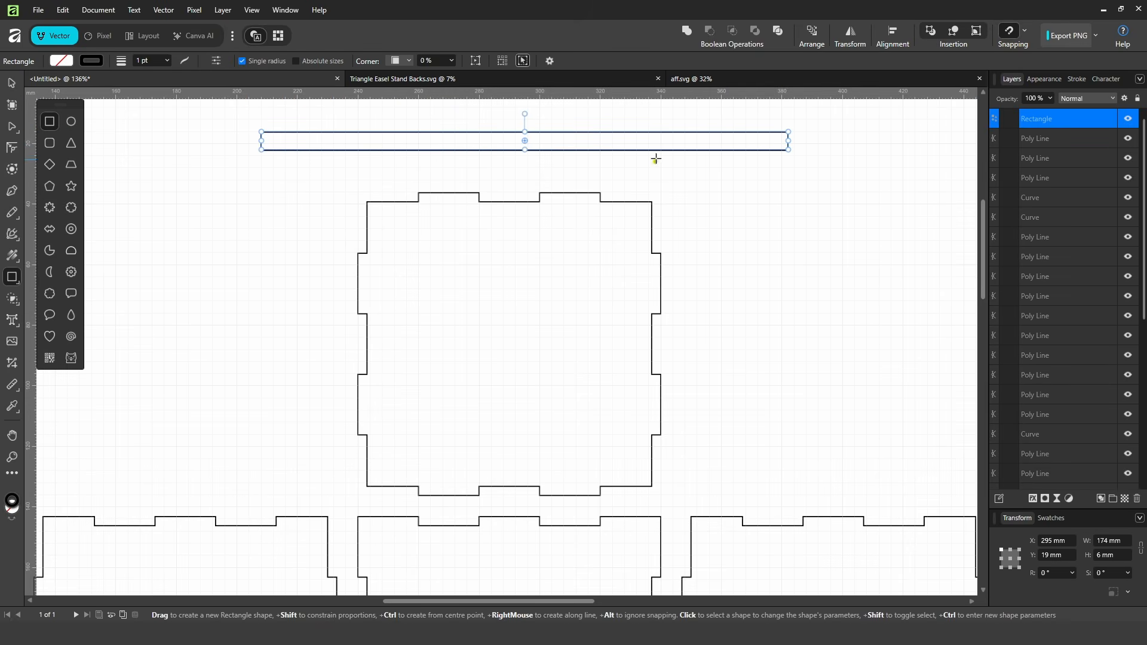
pyautogui.click(10, 86)
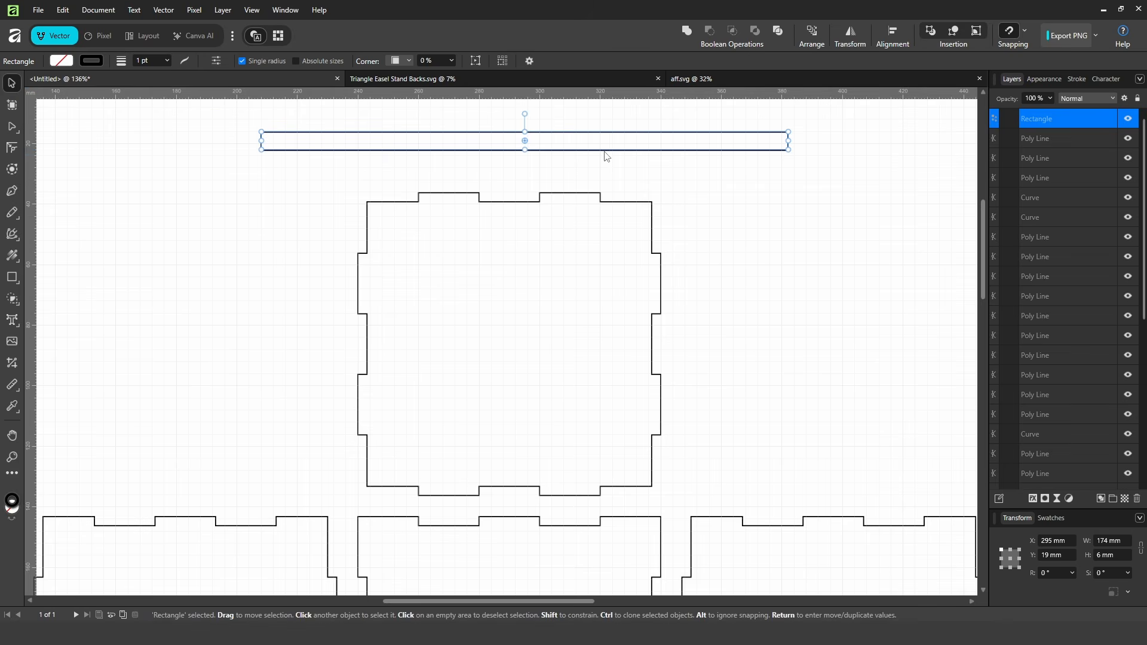
pyautogui.moveTo(641, 153); pyautogui.dragTo(650, 206)
pyautogui.scroll(5, 655, 204)
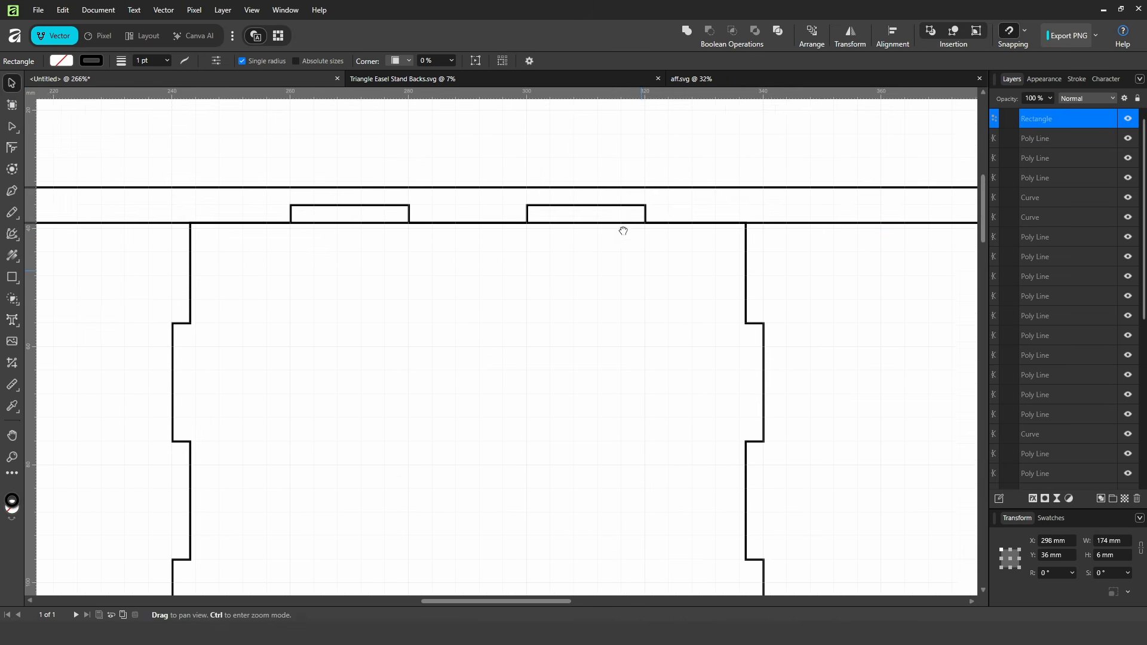
# Move the outer nodes of the uppermost panel's two top tabs together onto the guide rectangle's upper side
pyautogui.click(372, 205)
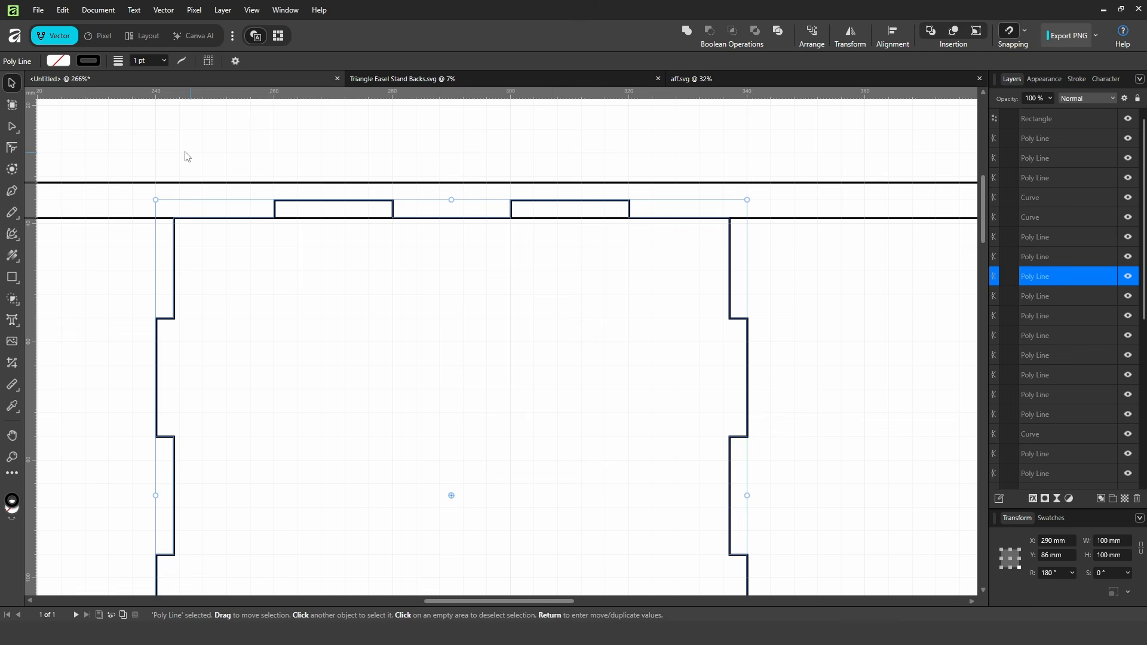
pyautogui.click(12, 127)
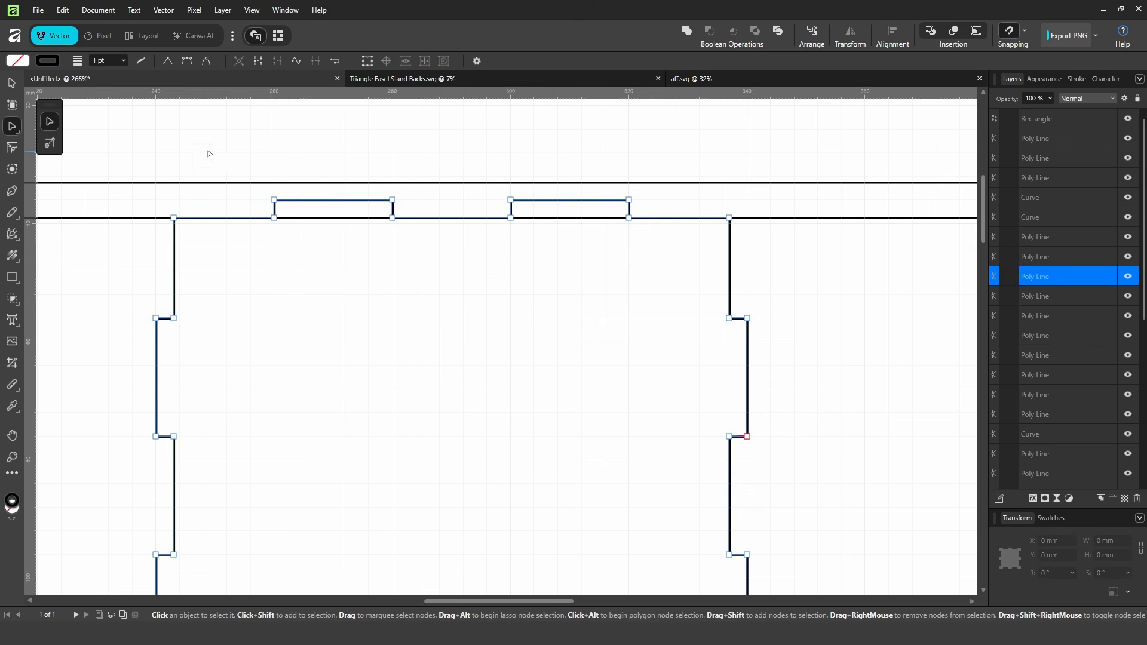
pyautogui.moveTo(208, 152); pyautogui.dragTo(628, 175)
pyautogui.scroll(-3, 667, 150)
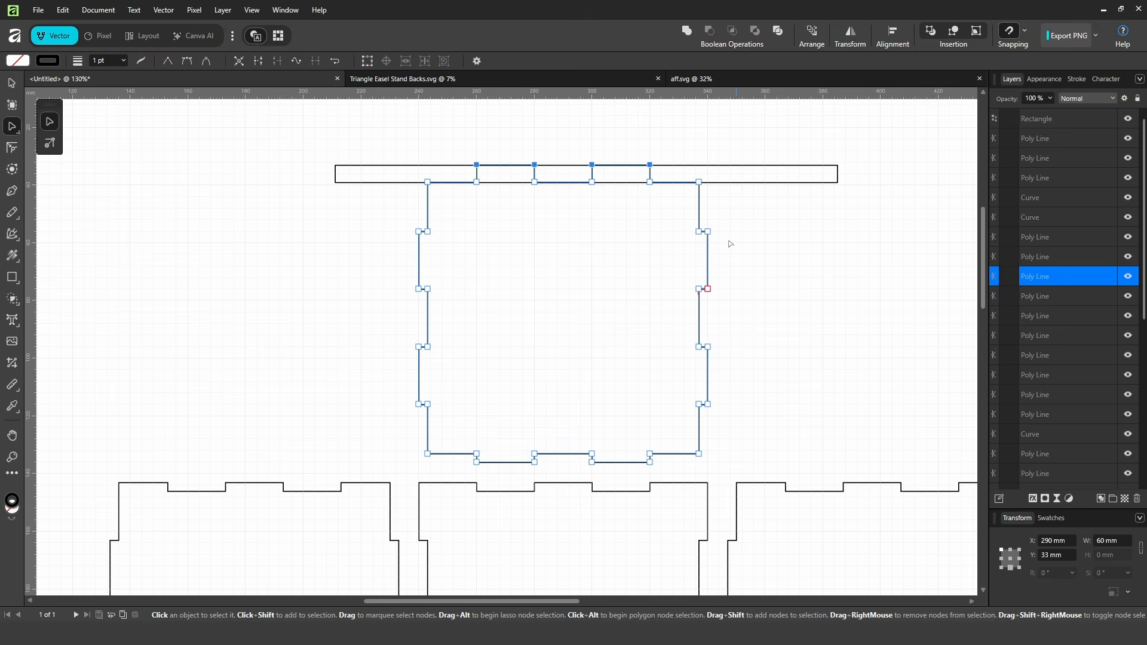
# Undo the extension of the panel's top tabs and remove the 6 mm guide rectangle
pyautogui.hotkey('ctrl', 'z')
pyautogui.hotkey('ctrl', 'z')
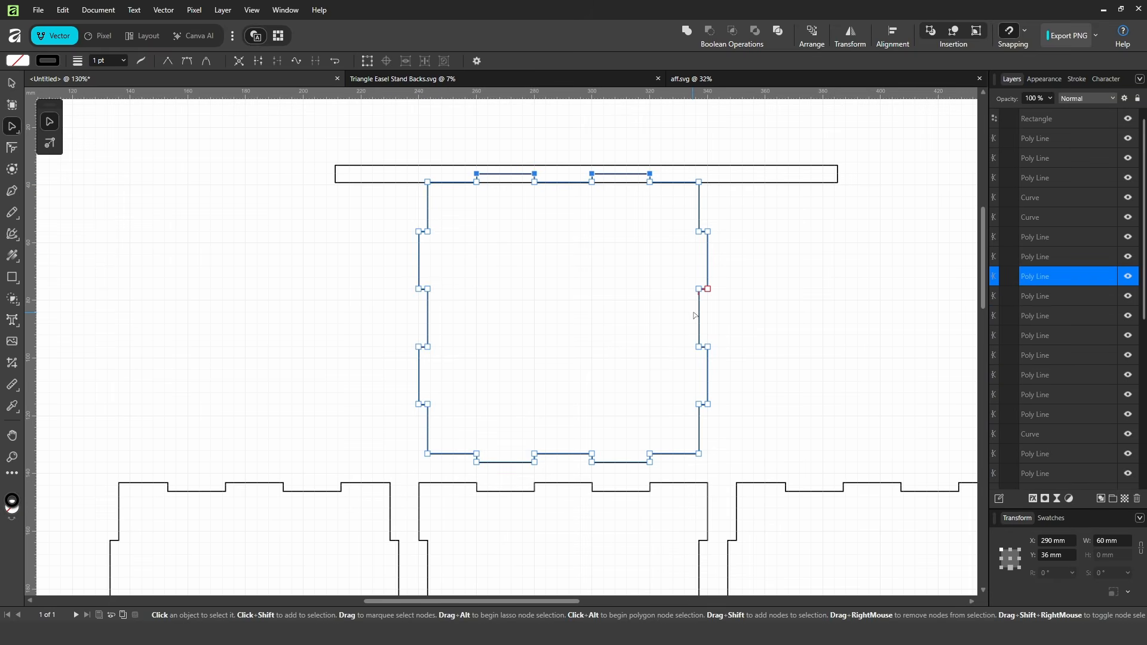
pyautogui.press('v')
pyautogui.press('space')
pyautogui.moveTo(774, 318); pyautogui.dragTo(741, 263)
pyautogui.keyDown('ctrl'); pyautogui.moveTo(741, 263); pyautogui.dragTo(616, 278); pyautogui.keyUp('ctrl')
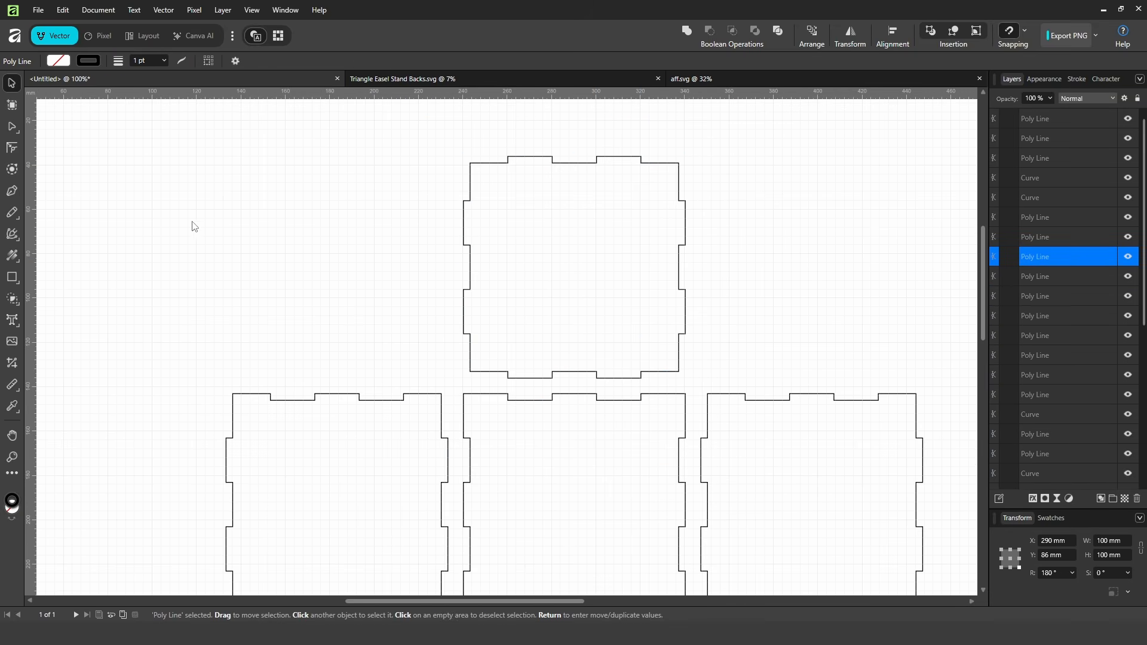
# Draw a guide square about 80 × 80 mm beside the uppermost box panel and check the panel's dimensions
pyautogui.click(13, 276)
pyautogui.moveTo(179, 157); pyautogui.dragTo(357, 336)
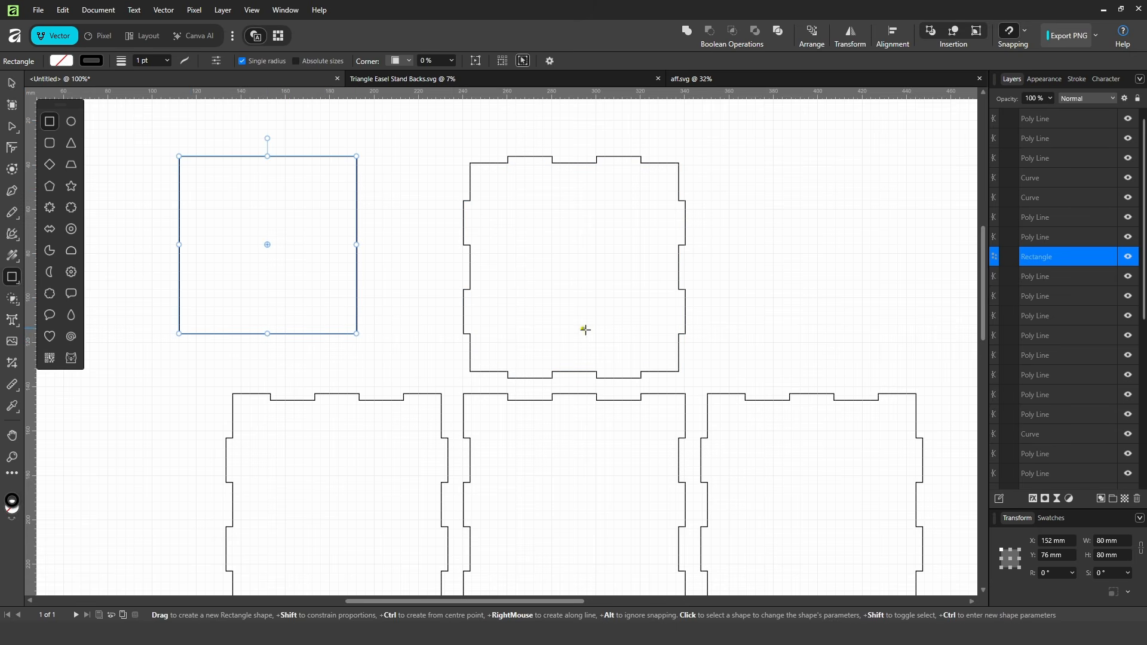
pyautogui.click(10, 85)
pyautogui.moveTo(708, 208); pyautogui.dragTo(622, 256)
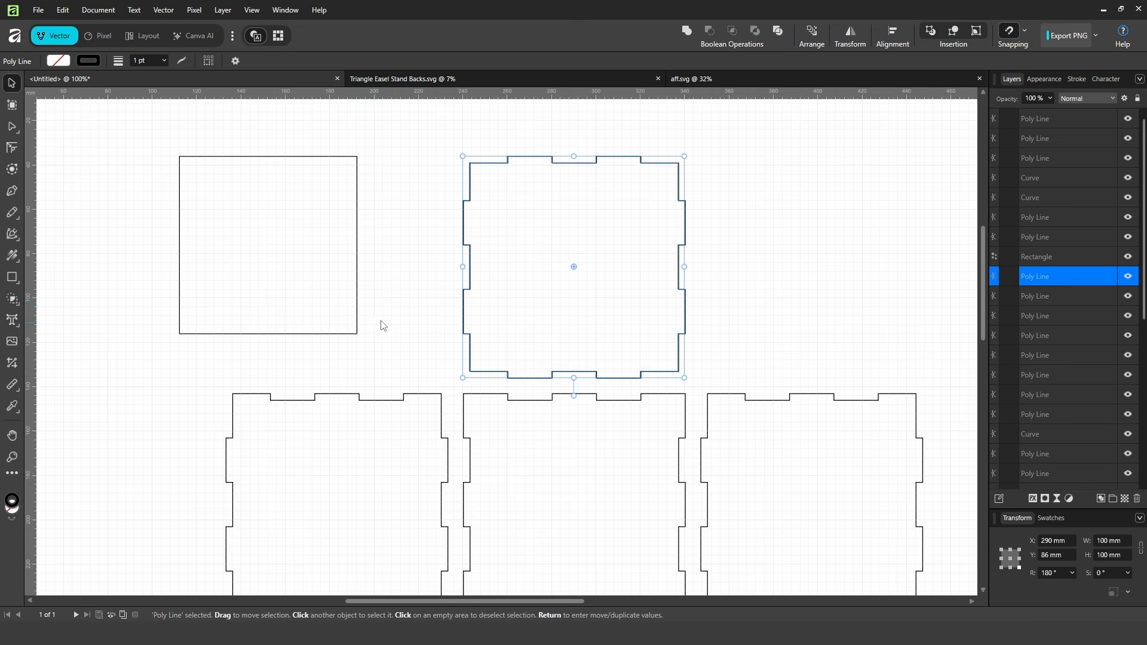
# Set the guide square's width and height to 106 mm and move it to about X 164, Y 78 mm
pyautogui.click(357, 326)
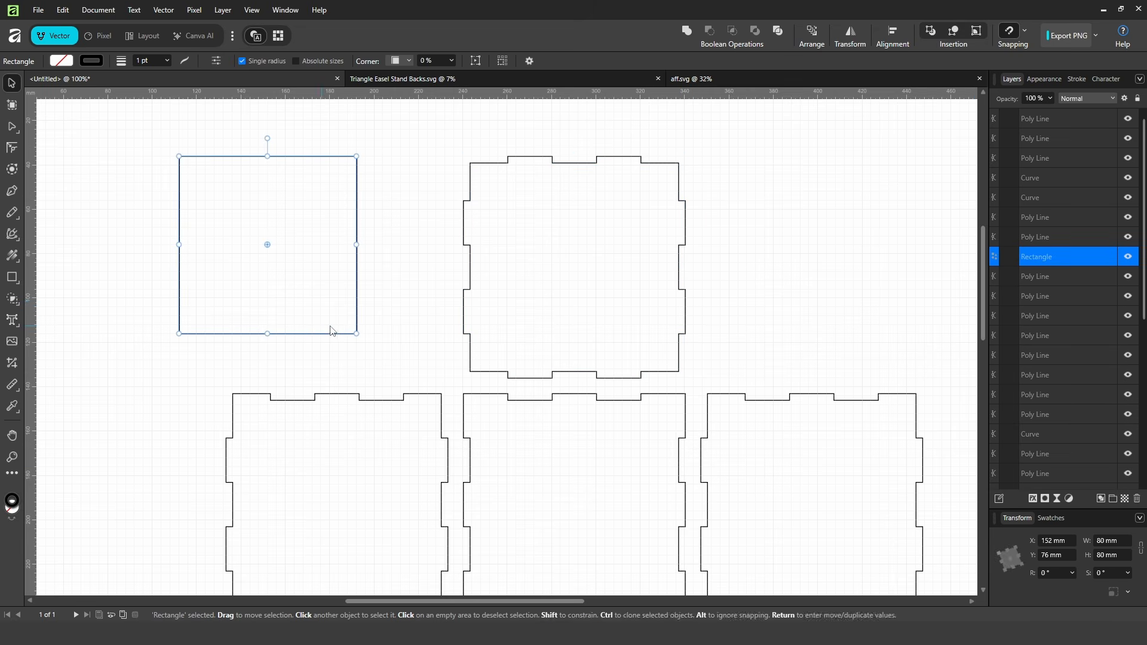
pyautogui.click(1120, 543)
pyautogui.write('106')
pyautogui.press('Return')
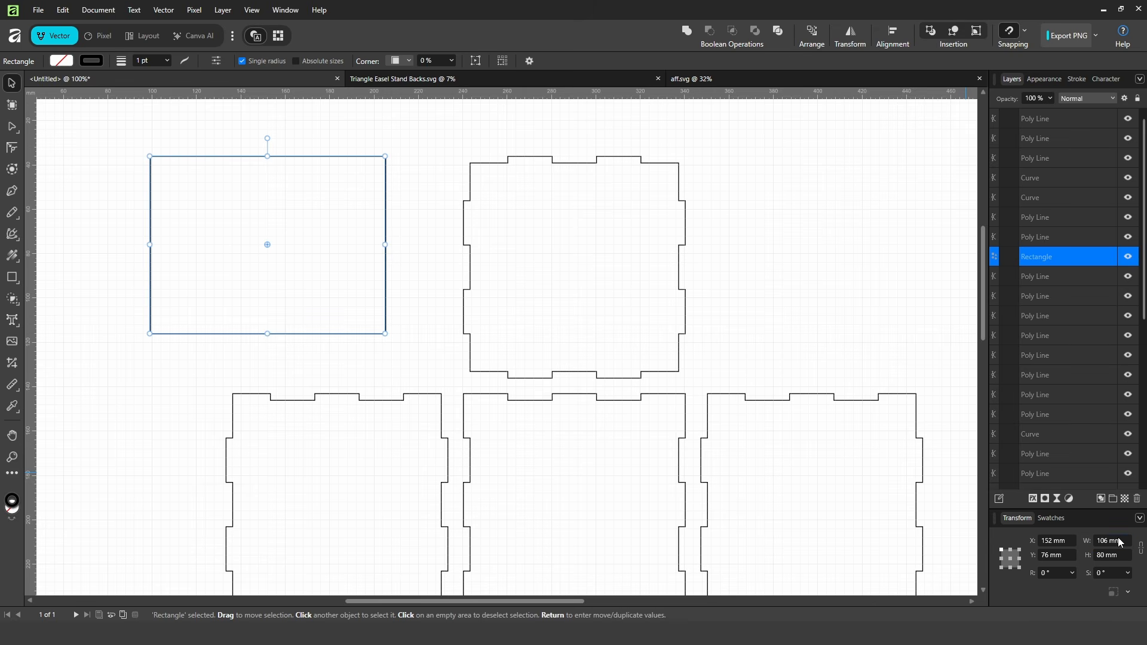
pyautogui.click(1118, 555)
pyautogui.write('106')
pyautogui.press('Return')
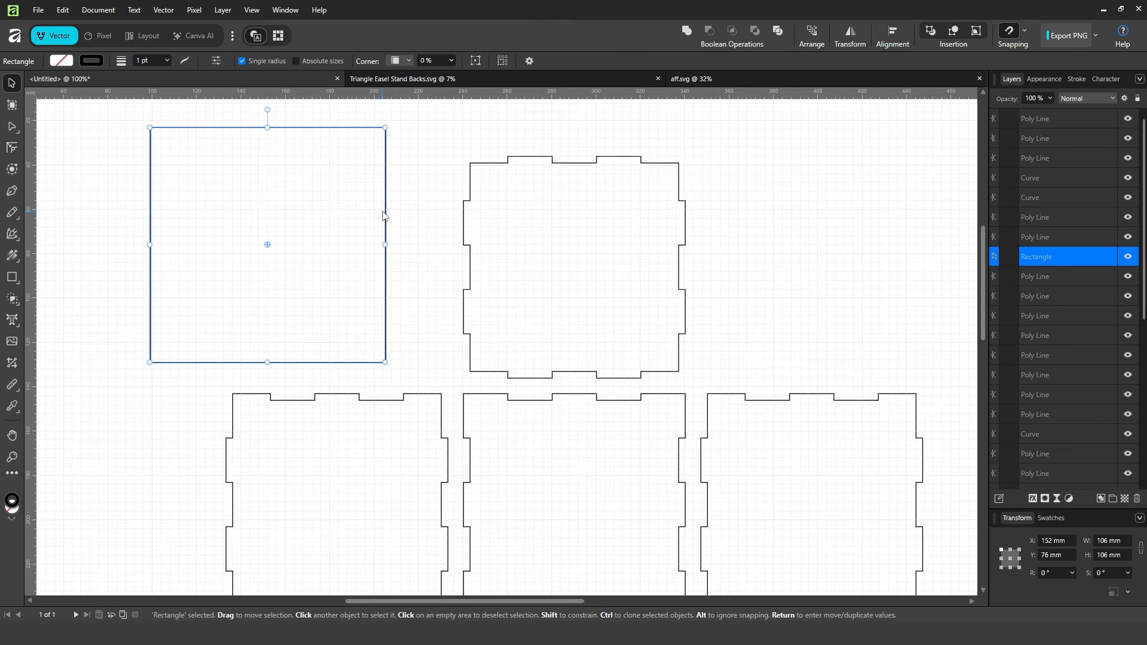
pyautogui.moveTo(385, 216); pyautogui.dragTo(412, 222)
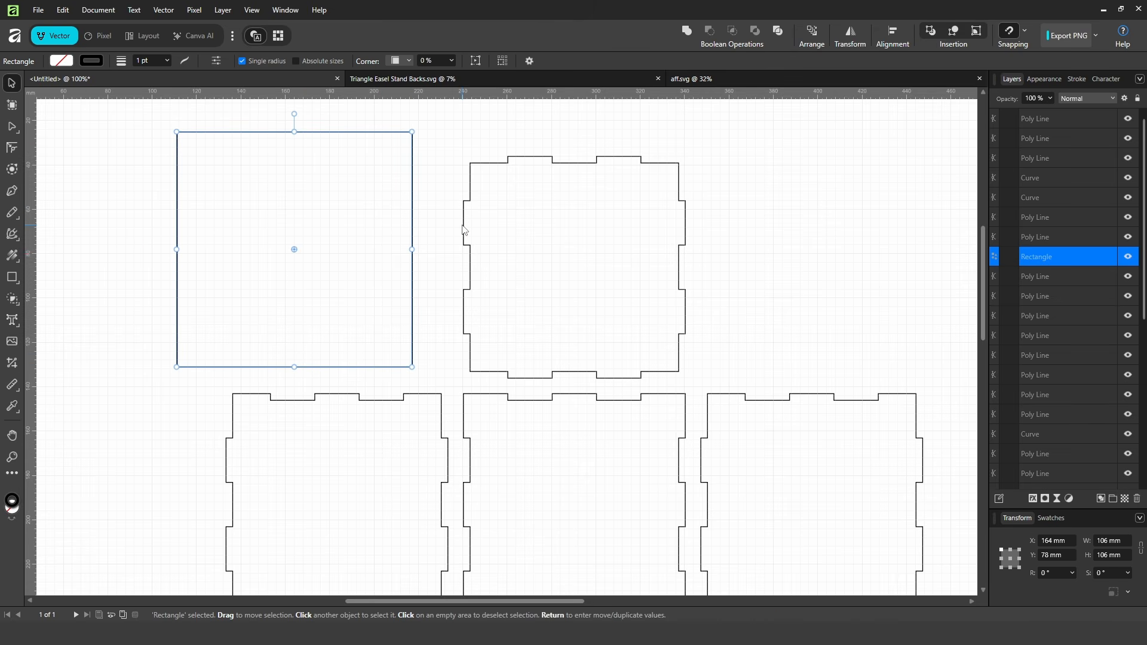
# Centre the 106 mm guide square horizontally and vertically on the uppermost box panel, aligning to the last selected object
pyautogui.keyDown('shift'); pyautogui.click(463, 230); pyautogui.keyUp('shift')
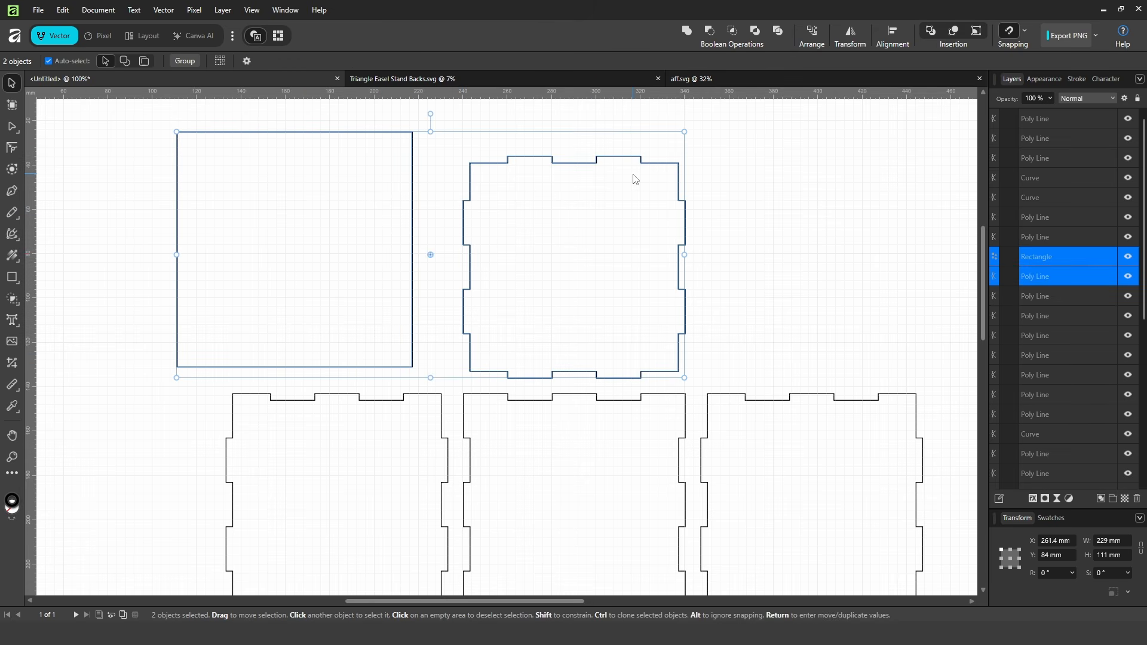
pyautogui.click(895, 33)
pyautogui.click(931, 71)
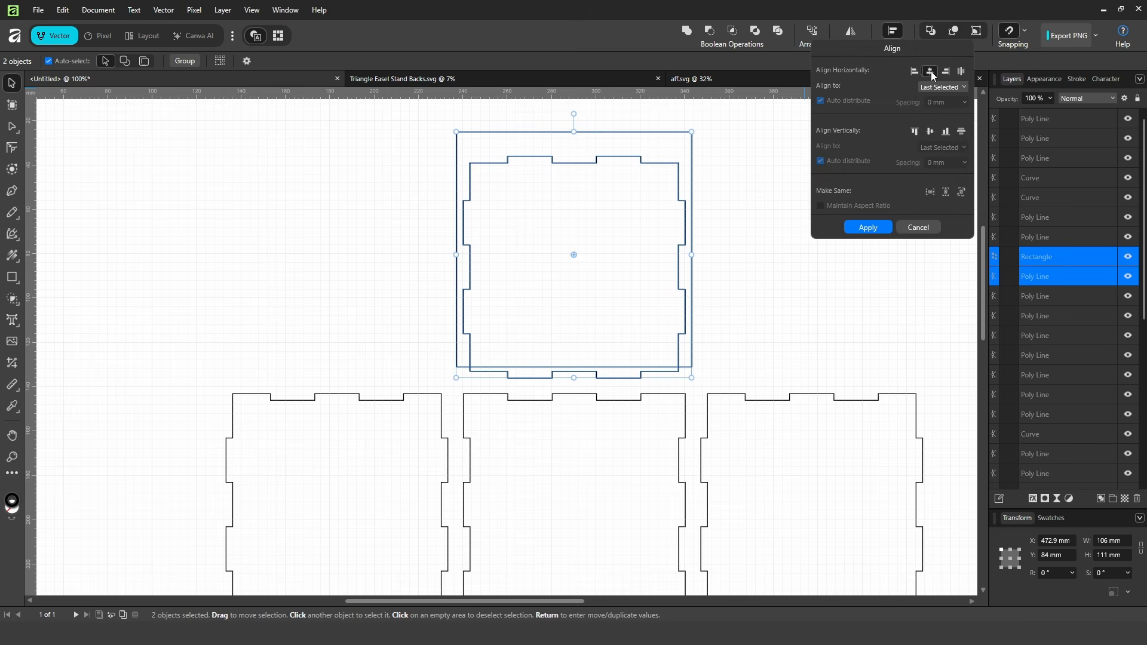
pyautogui.click(931, 131)
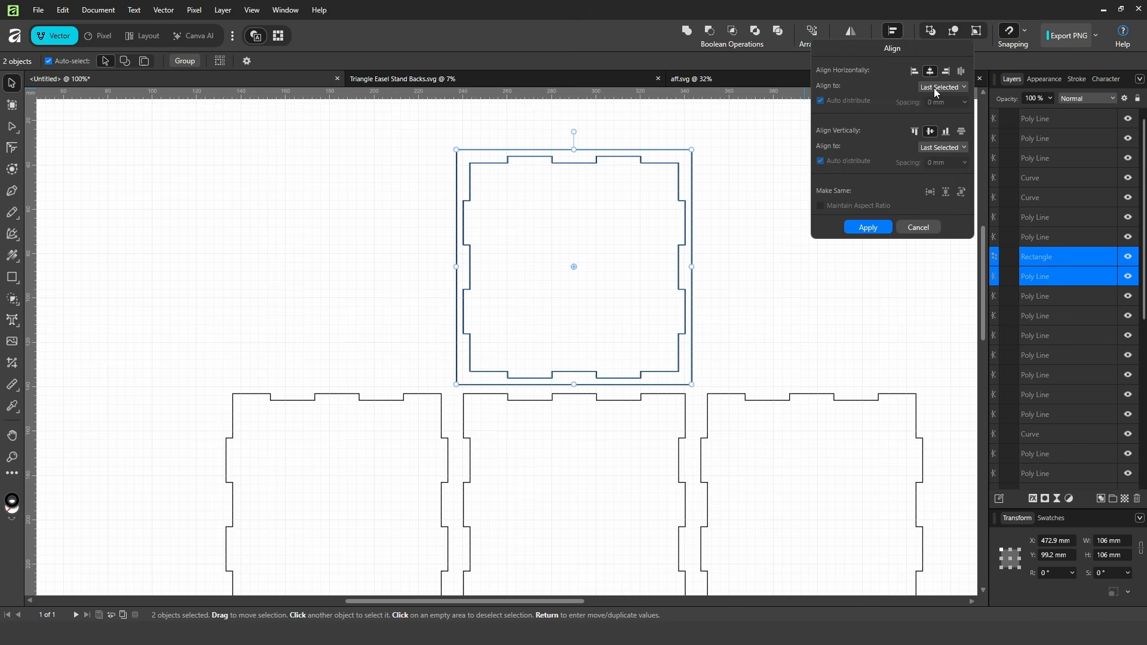
pyautogui.click(707, 227)
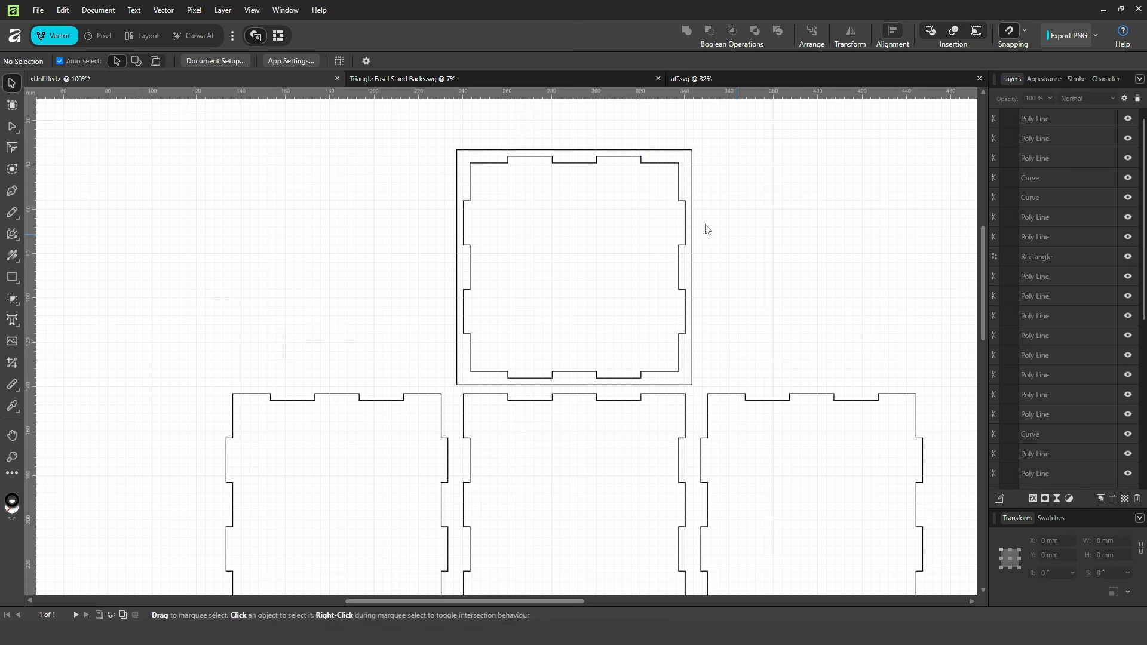
# Extend the tabs on all four sides of the uppermost panel by moving their outer nodes onto the surrounding guide square
pyautogui.click(665, 162)
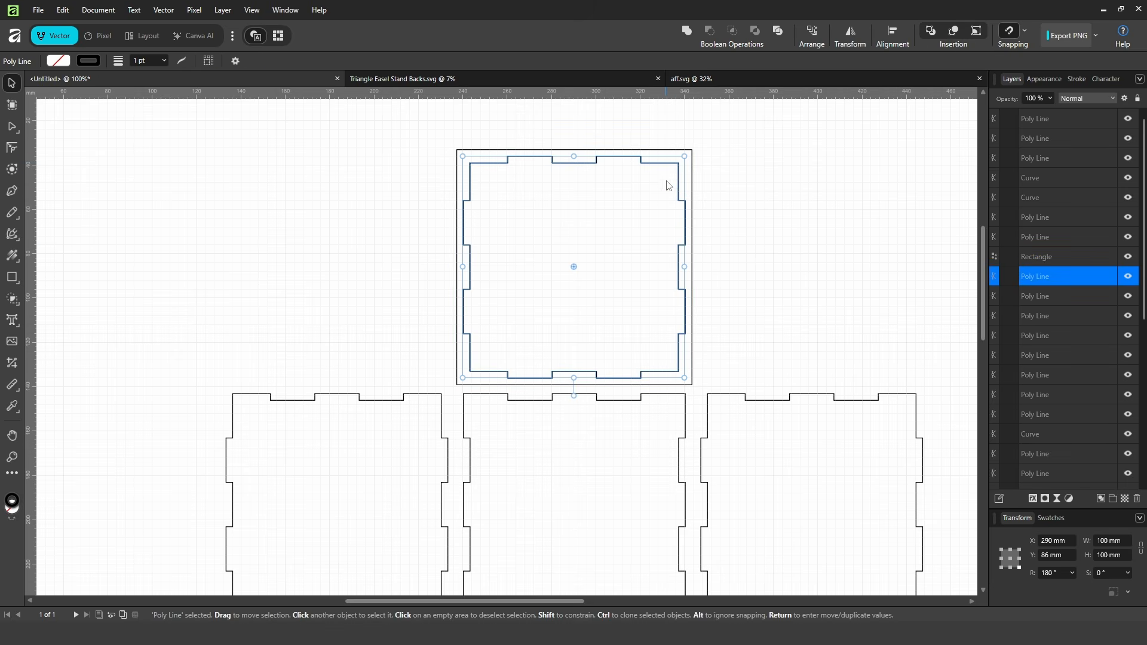
pyautogui.moveTo(735, 248); pyautogui.dragTo(615, 235)
pyautogui.scroll(2, 502, 206)
pyautogui.moveTo(504, 206); pyautogui.dragTo(521, 237)
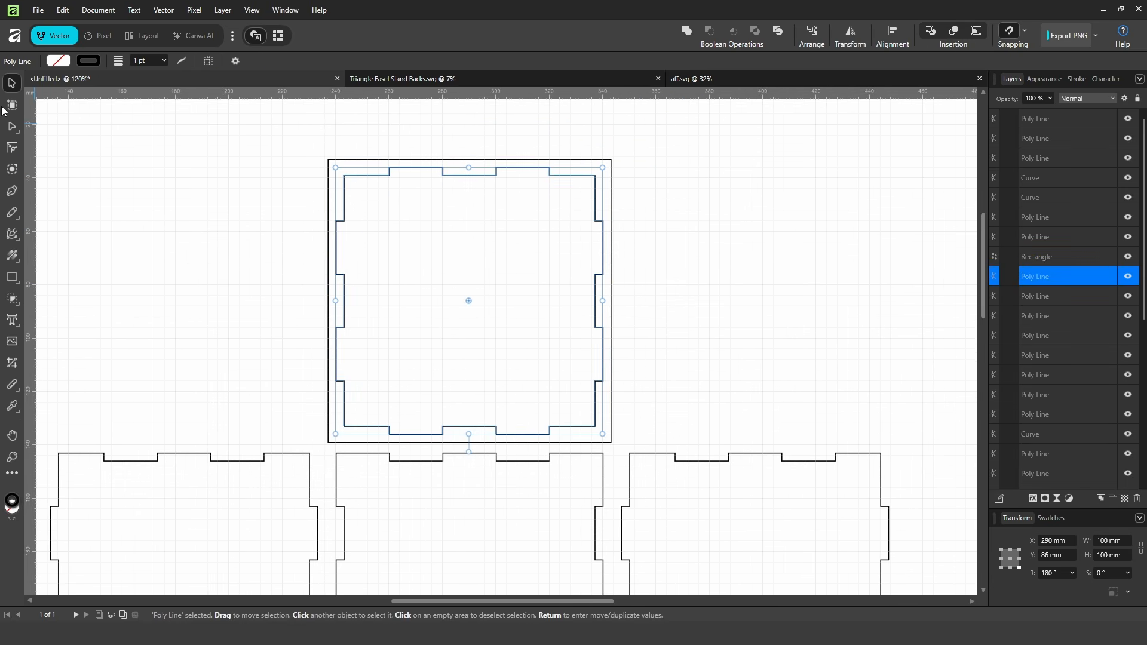
pyautogui.click(11, 126)
pyautogui.moveTo(341, 132); pyautogui.dragTo(550, 160)
pyautogui.moveTo(362, 454); pyautogui.dragTo(549, 442)
pyautogui.moveTo(273, 161); pyautogui.dragTo(328, 384)
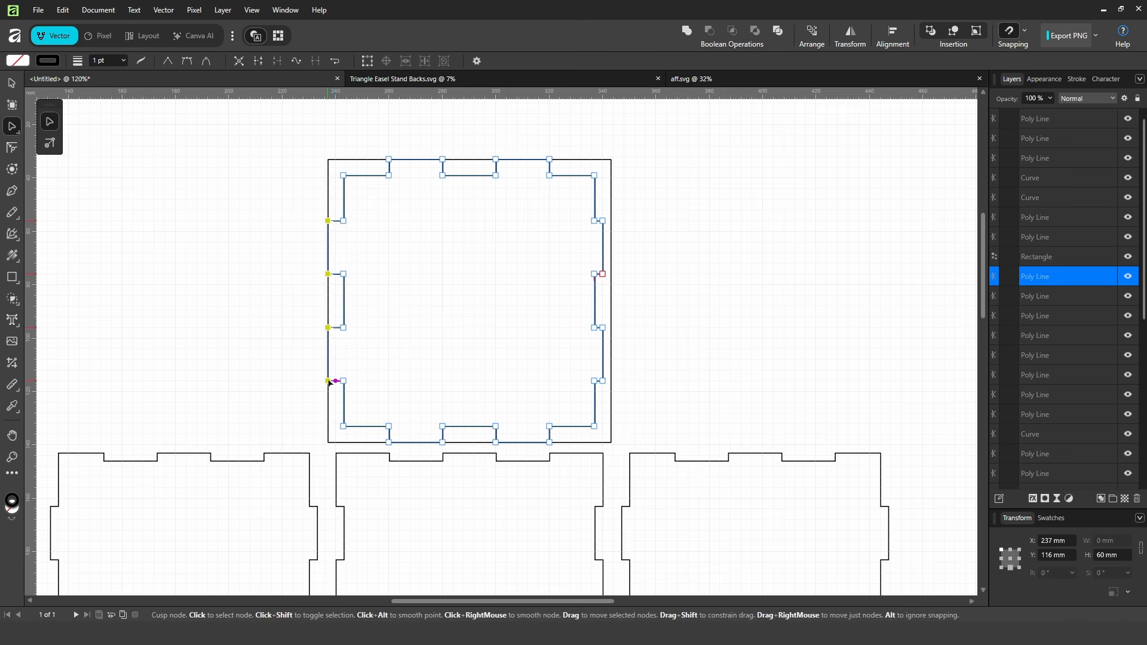
pyautogui.moveTo(632, 414); pyautogui.dragTo(611, 222)
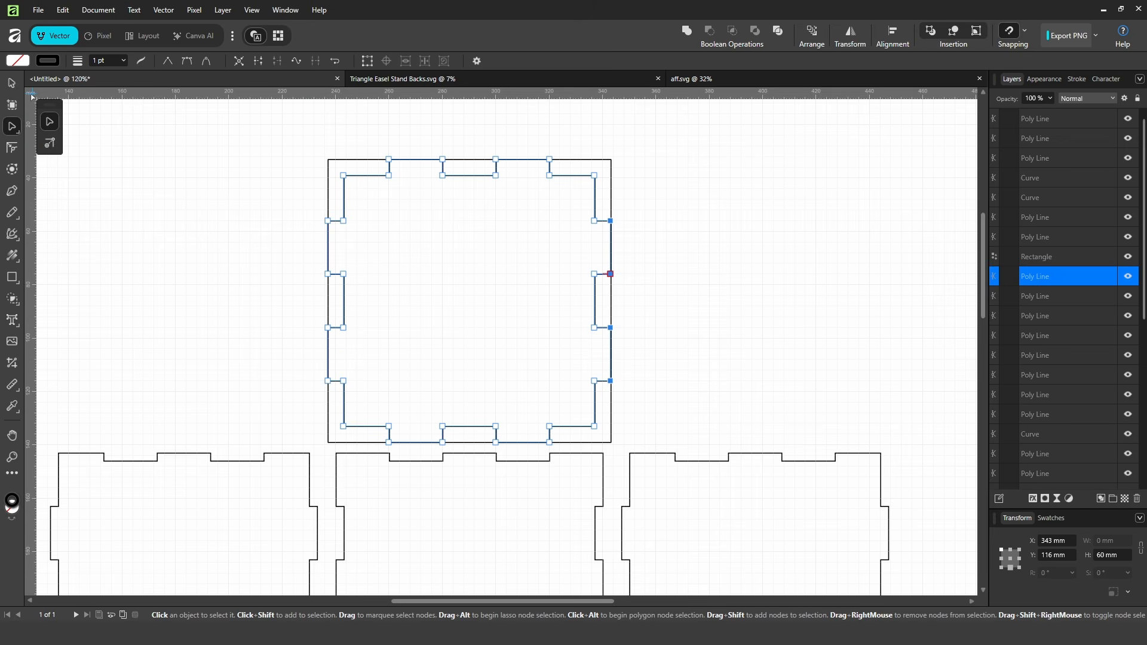
# Delete the 106 mm guide square around the uppermost panel
pyautogui.click(13, 82)
pyautogui.click(649, 146)
pyautogui.click(610, 173)
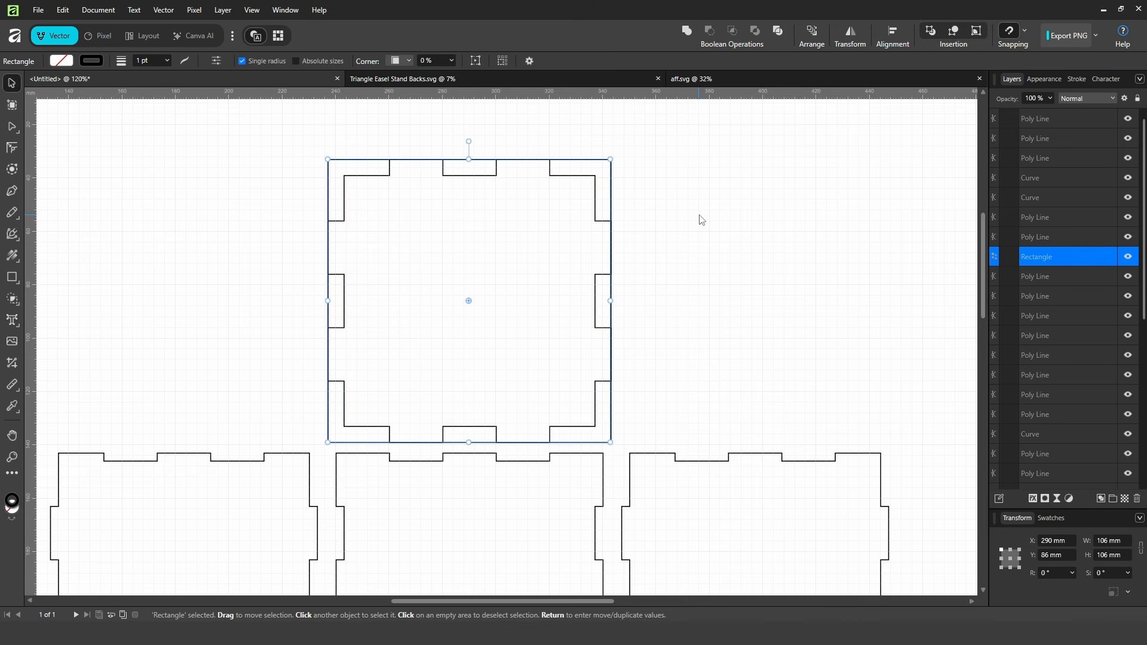
pyautogui.press('Delete')
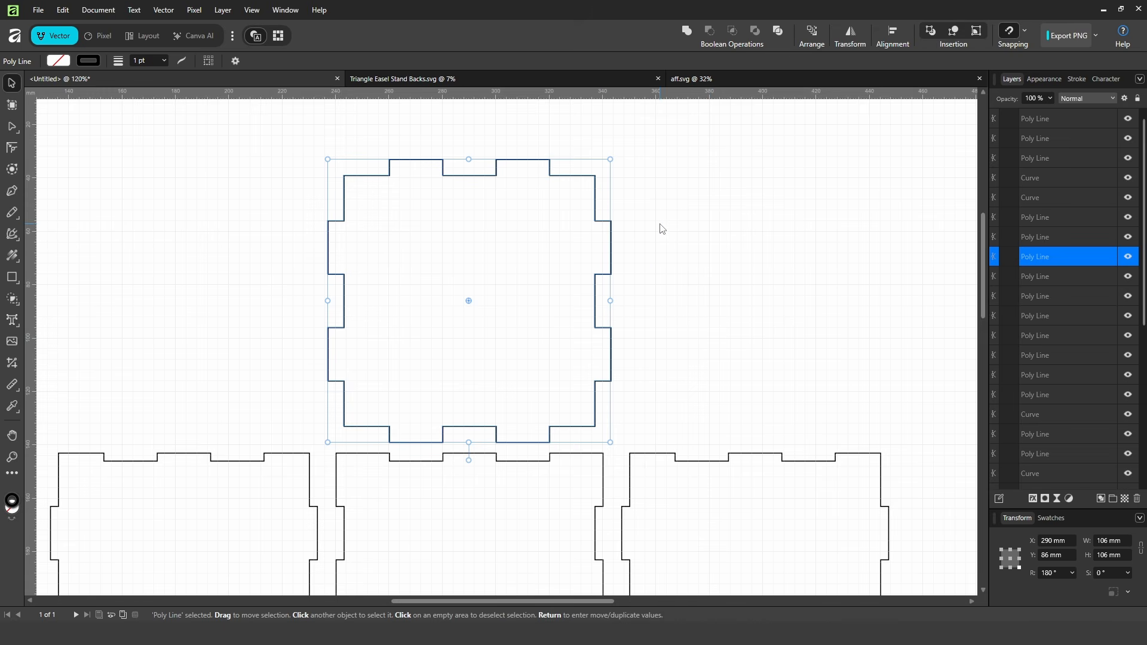
pyautogui.scroll(-4, 515, 226)
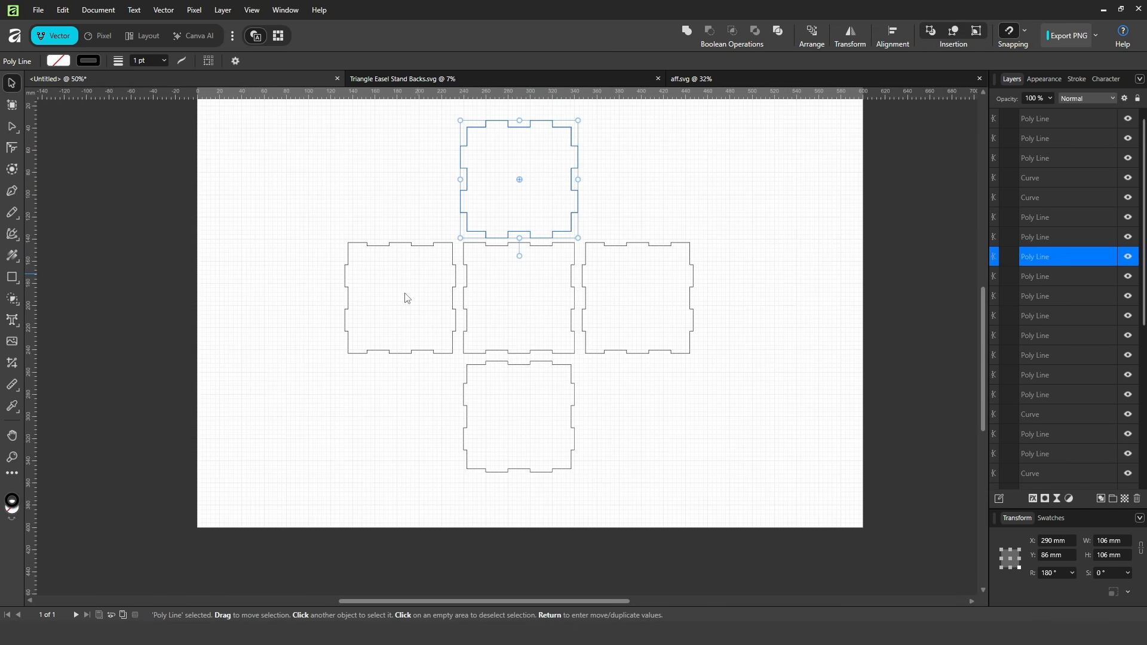
pyautogui.click(769, 312)
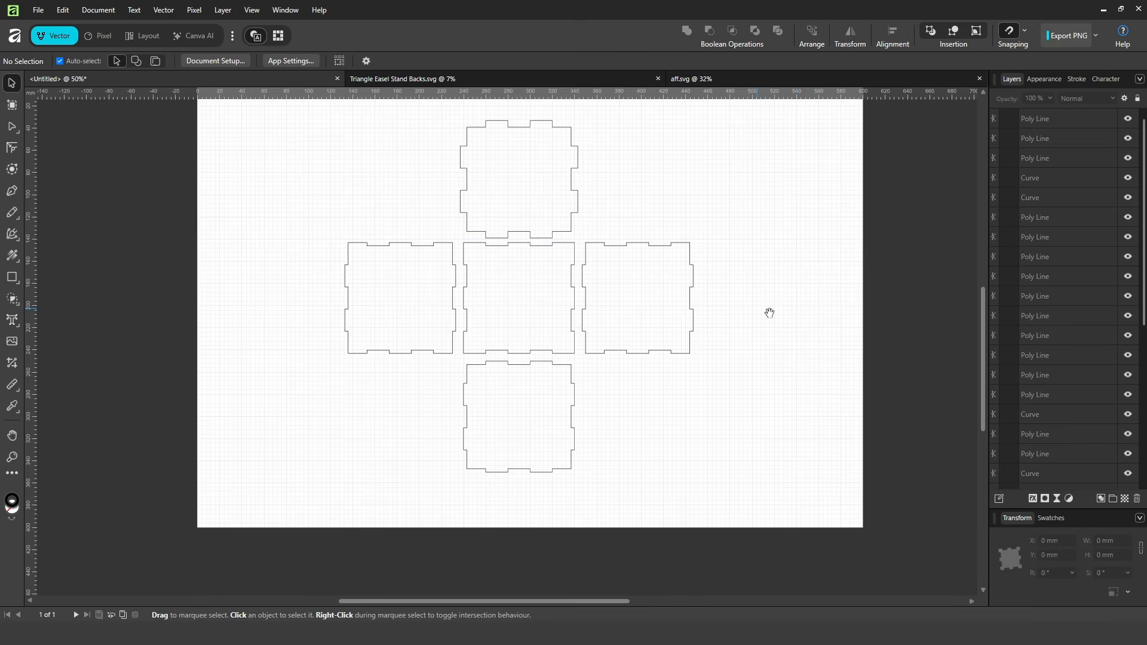
# Widen the three slots in the rounded easel strip to 6 mm together, keeping them centred
pyautogui.scroll(-1, 740, 369)
pyautogui.scroll(-3, 756, 347)
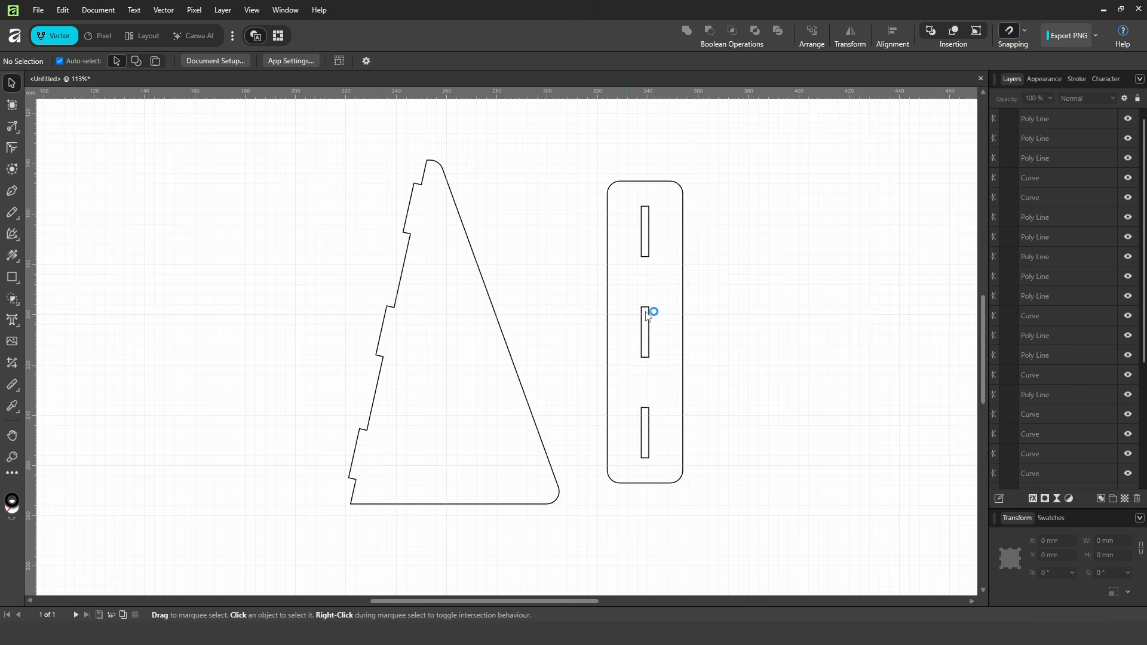
pyautogui.moveTo(774, 481); pyautogui.dragTo(627, 171)
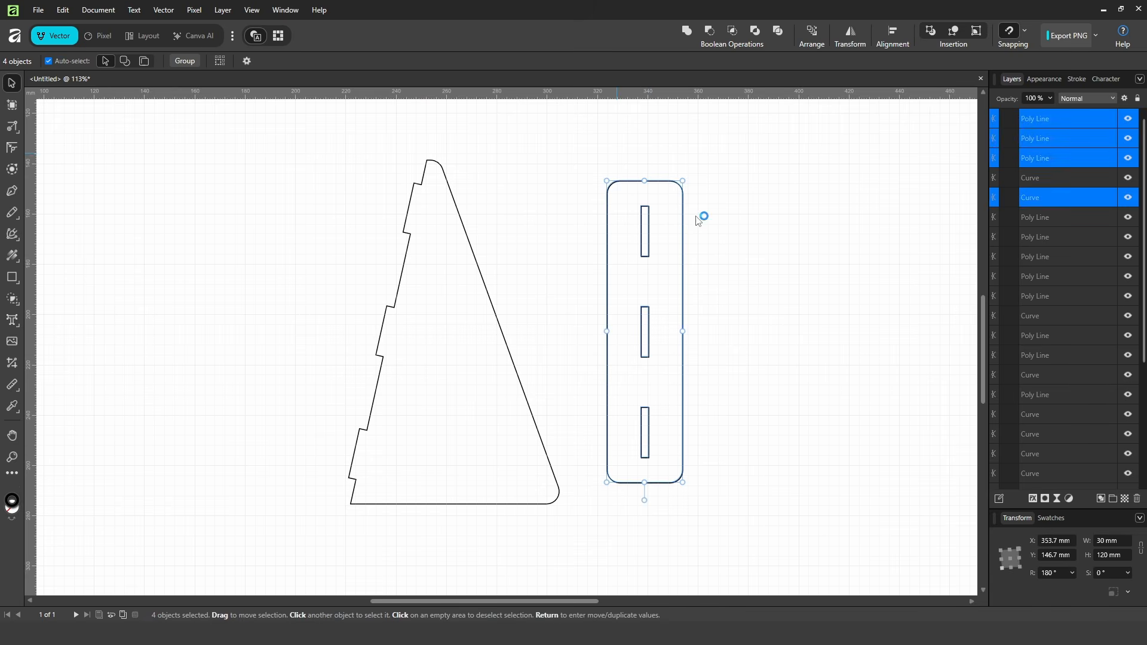
pyautogui.moveTo(712, 208); pyautogui.dragTo(687, 249)
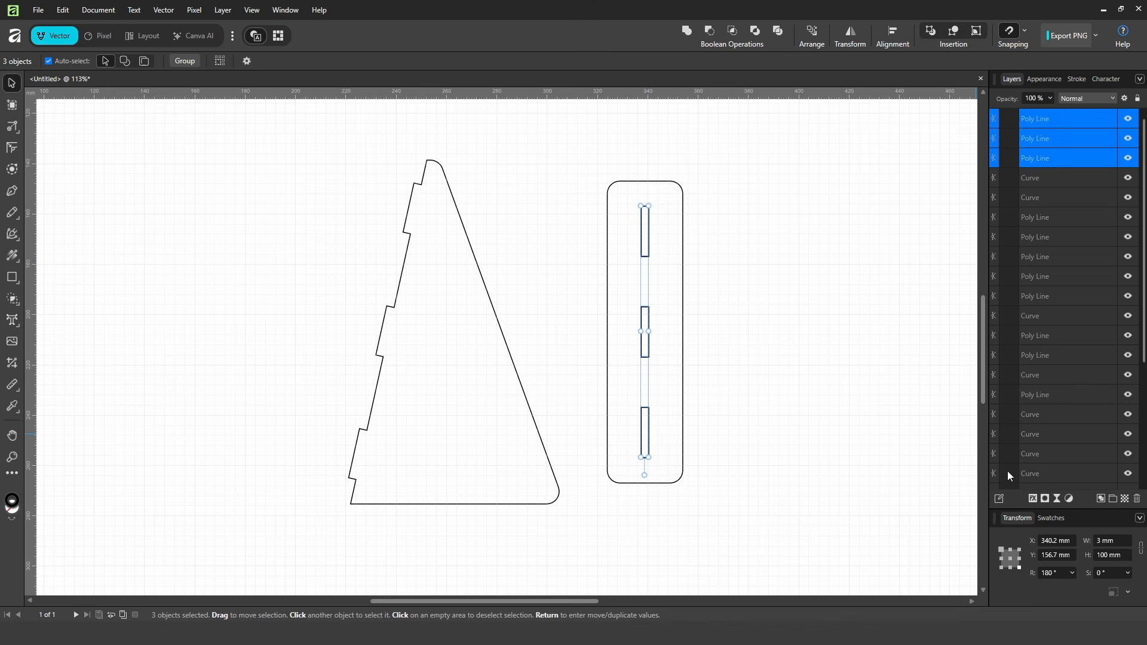
pyautogui.click(1010, 559)
pyautogui.click(1105, 540)
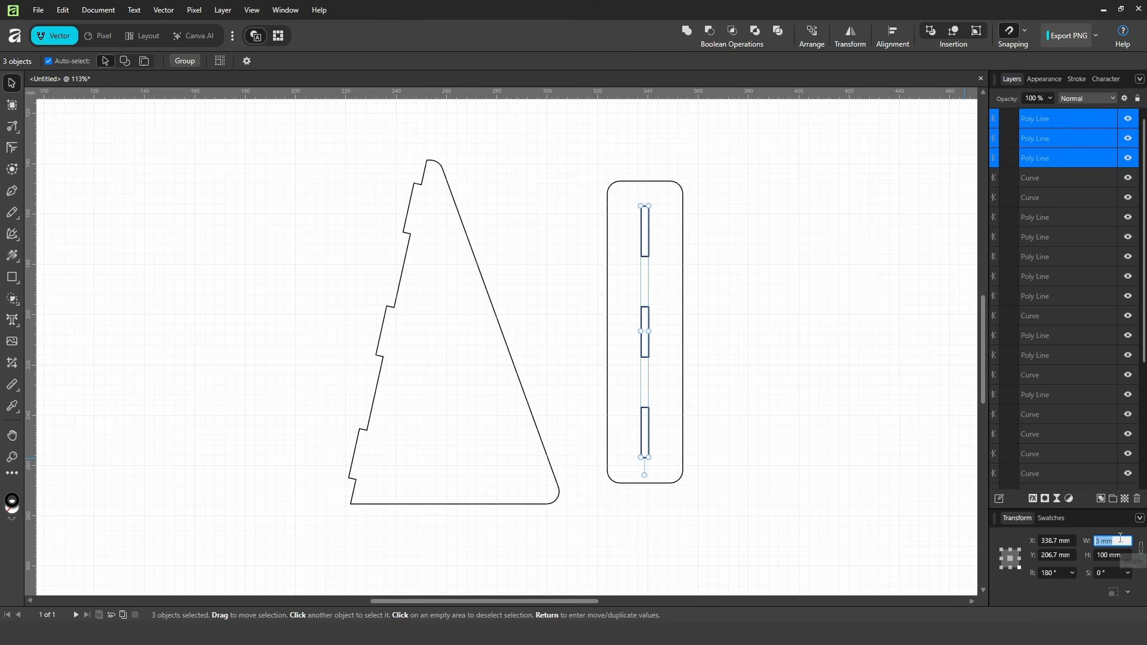
pyautogui.write('6')
pyautogui.press('Return')
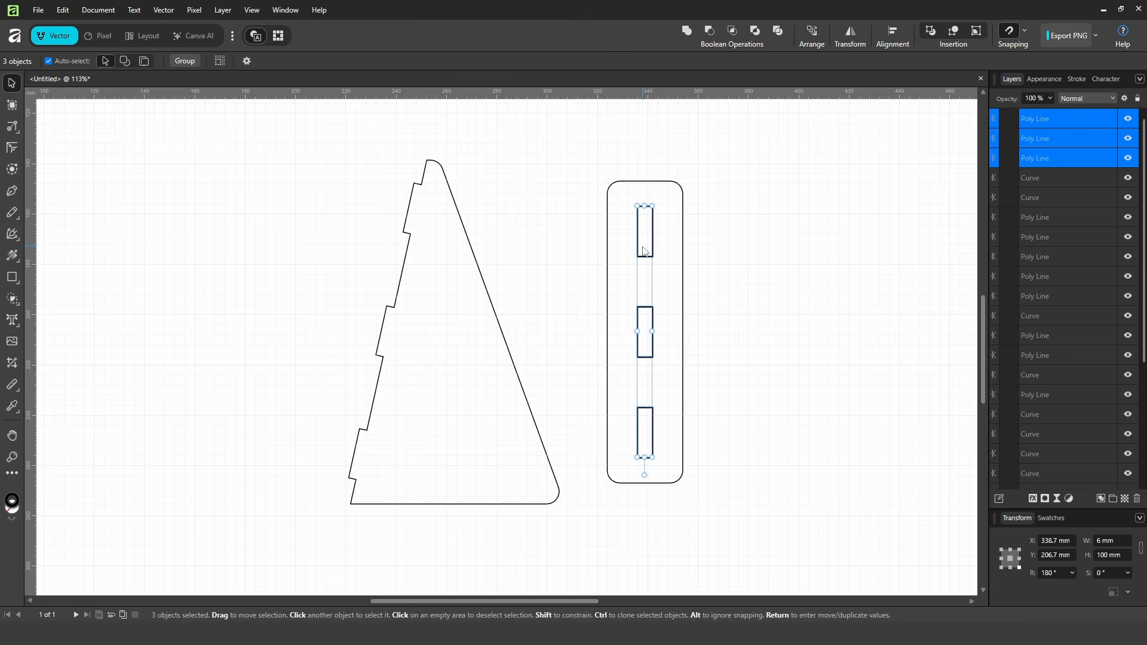
pyautogui.click(720, 323)
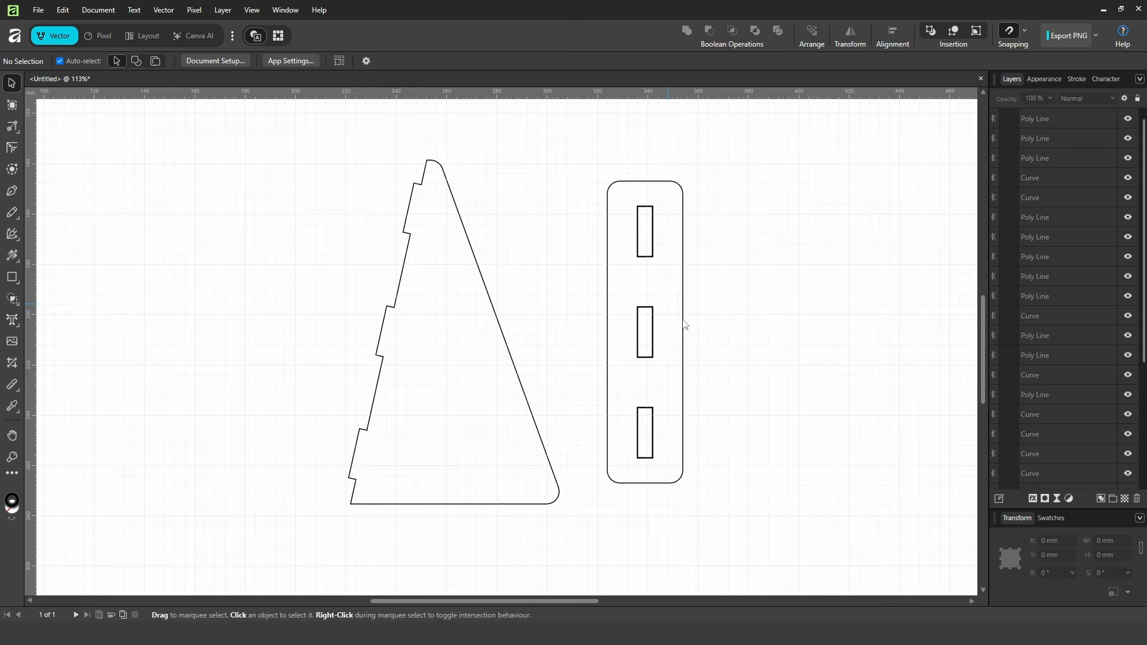
# Try to pull the outer edge of the triangular easel piece's uppermost tab outward with the Node tool
pyautogui.click(470, 304)
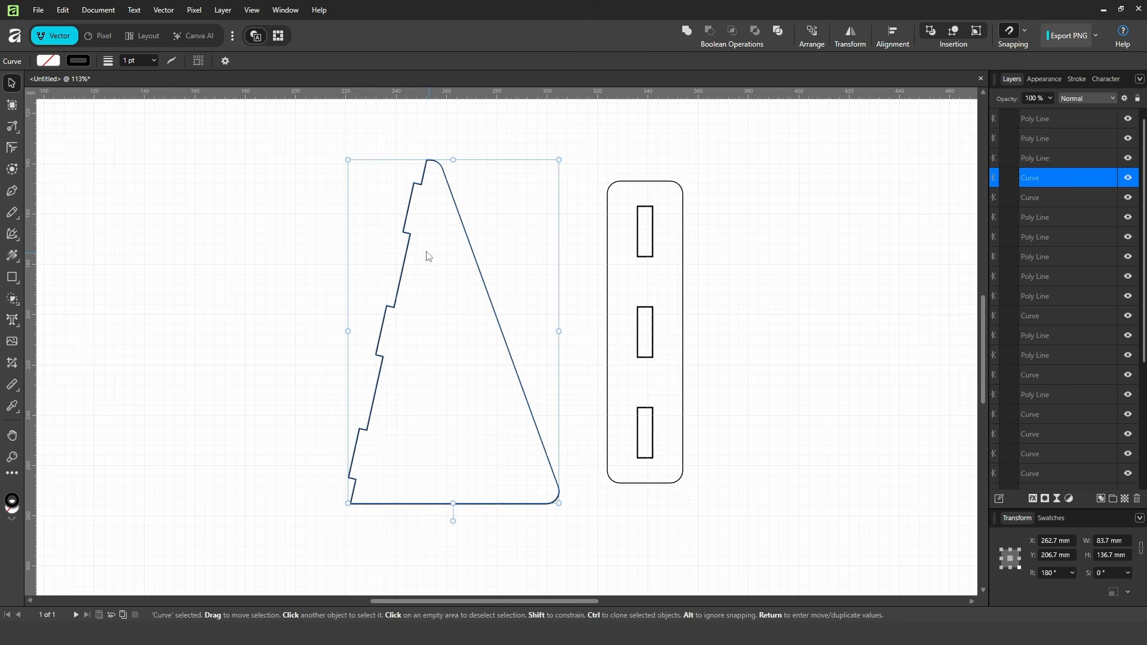
pyautogui.click(12, 126)
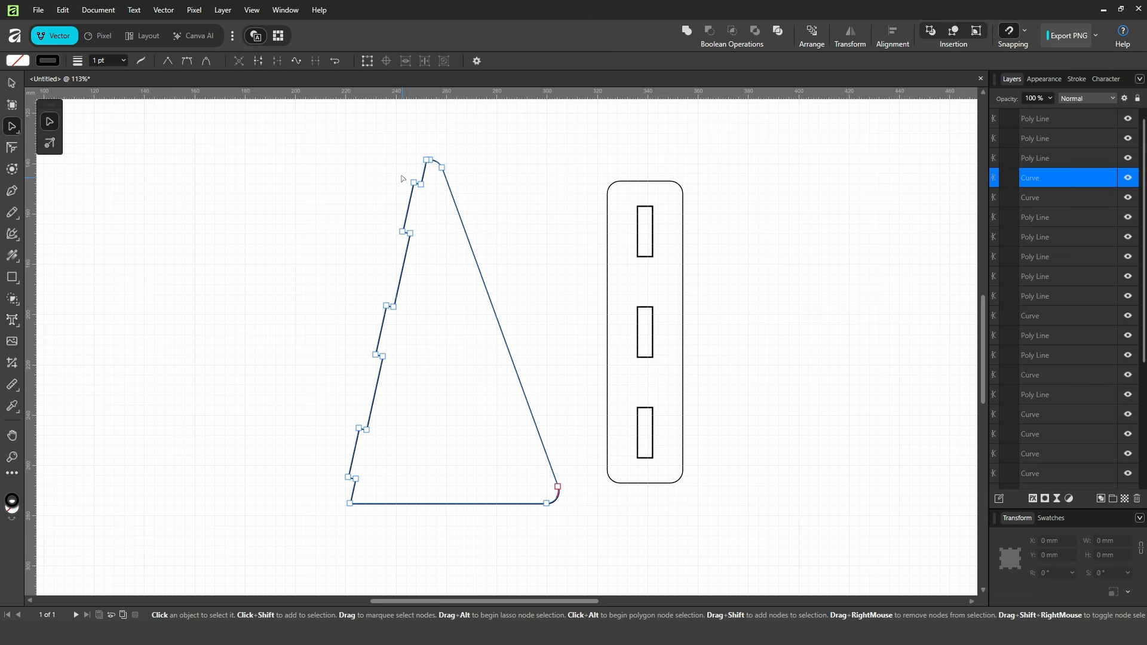
pyautogui.click(402, 232)
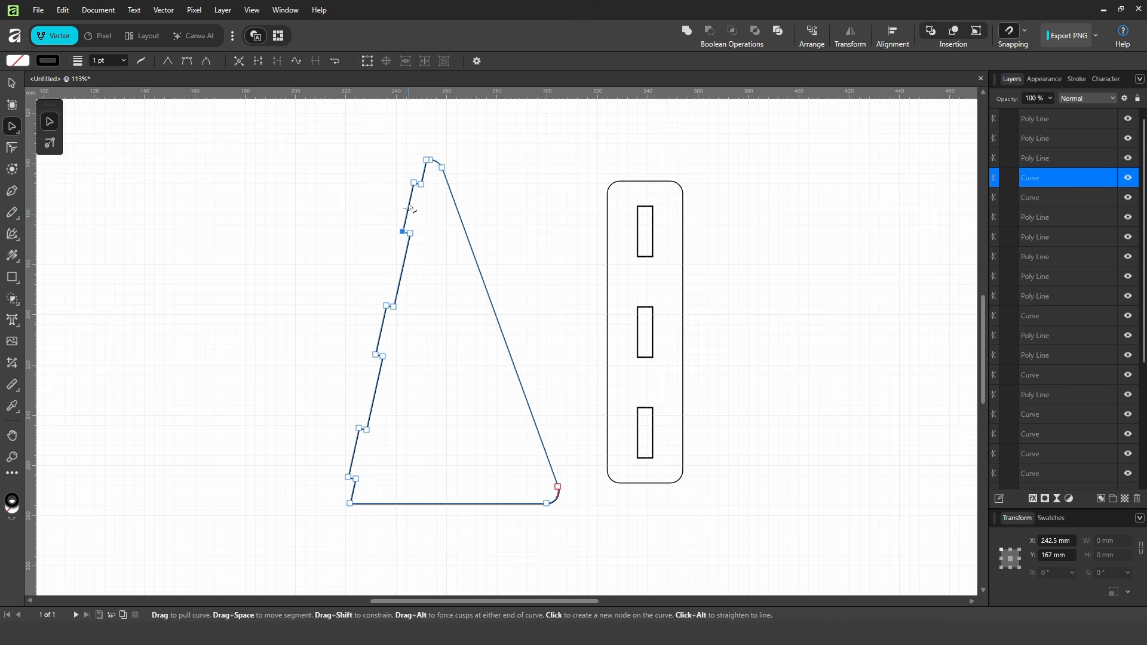
pyautogui.moveTo(409, 208); pyautogui.dragTo(395, 181)
pyautogui.hotkey('ctrl', 'z')
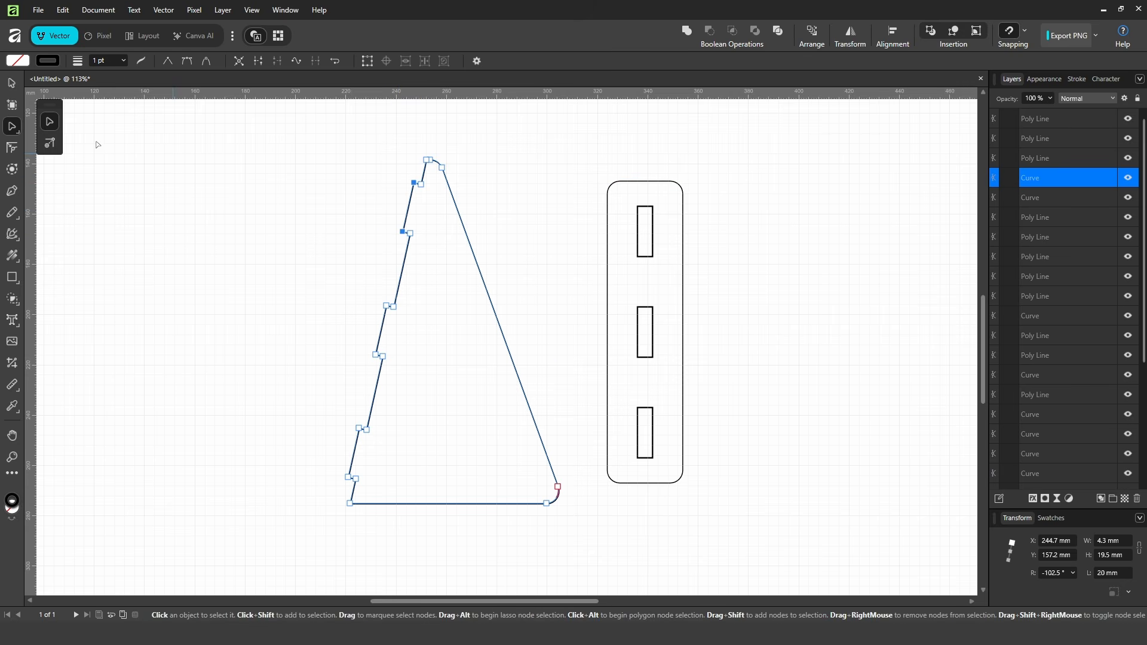
pyautogui.click(13, 85)
pyautogui.click(533, 261)
# Draw a horizontal guide line about 346 mm long above the triangle and the slotted strip with the Pen tool
pyautogui.scroll(-3, 534, 440)
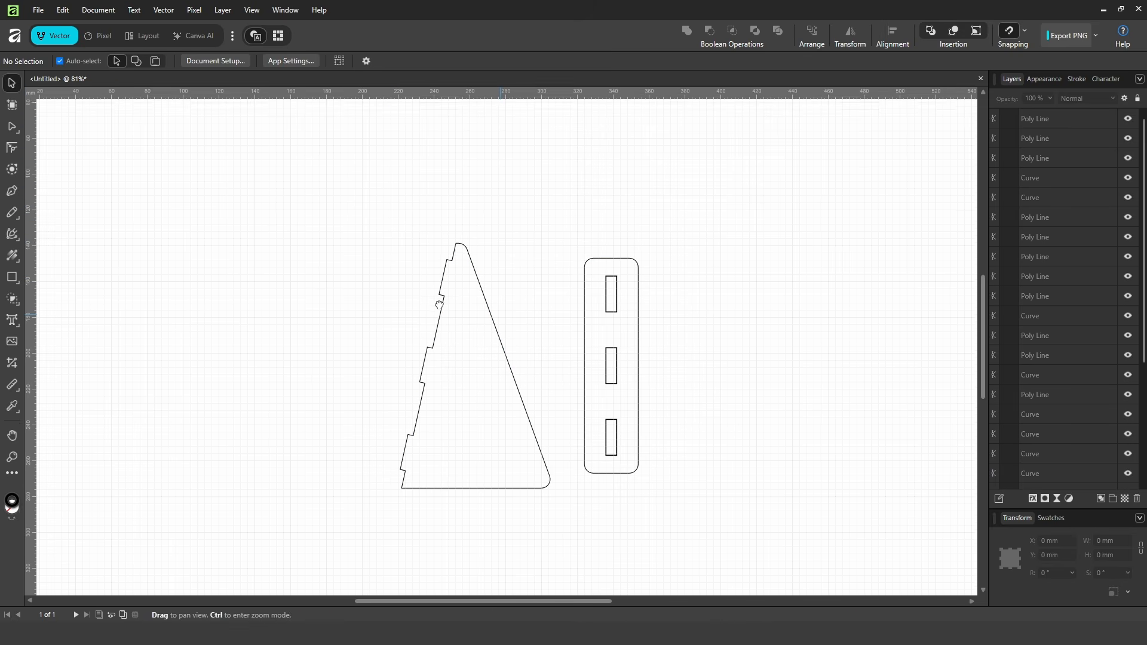
pyautogui.click(13, 192)
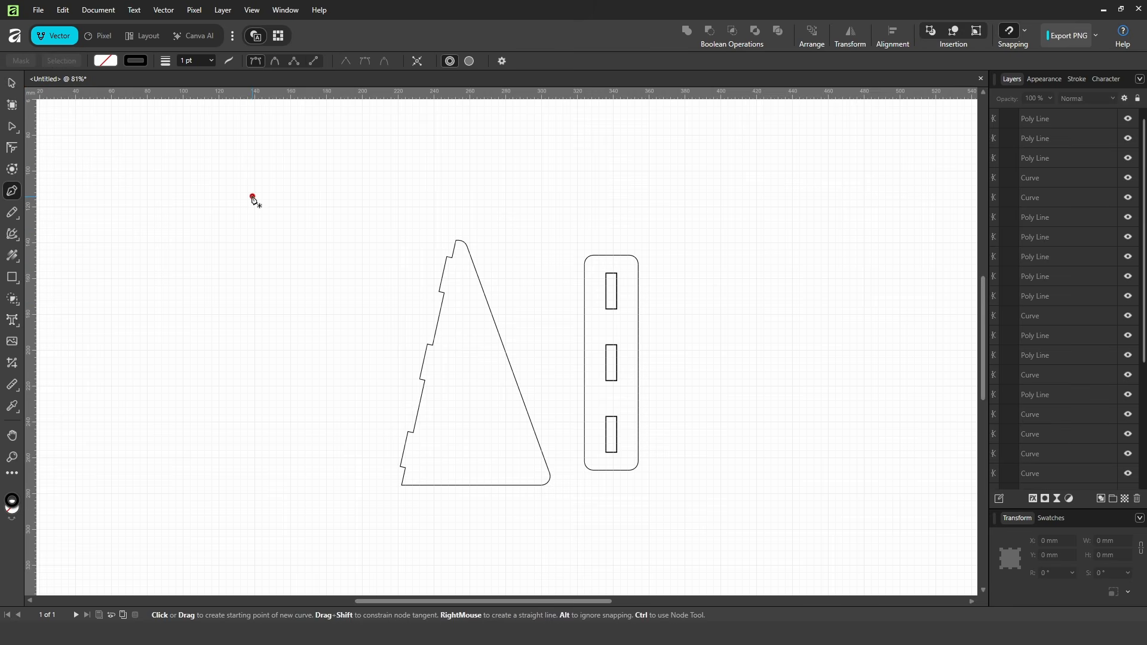
pyautogui.click(211, 196)
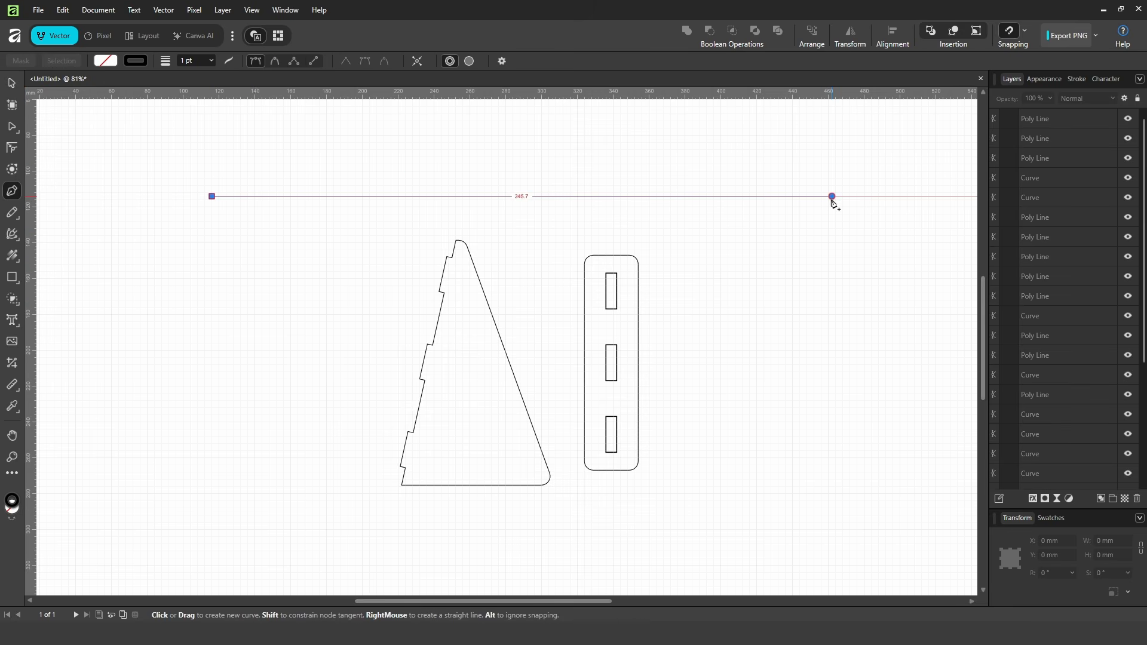
pyautogui.click(832, 196)
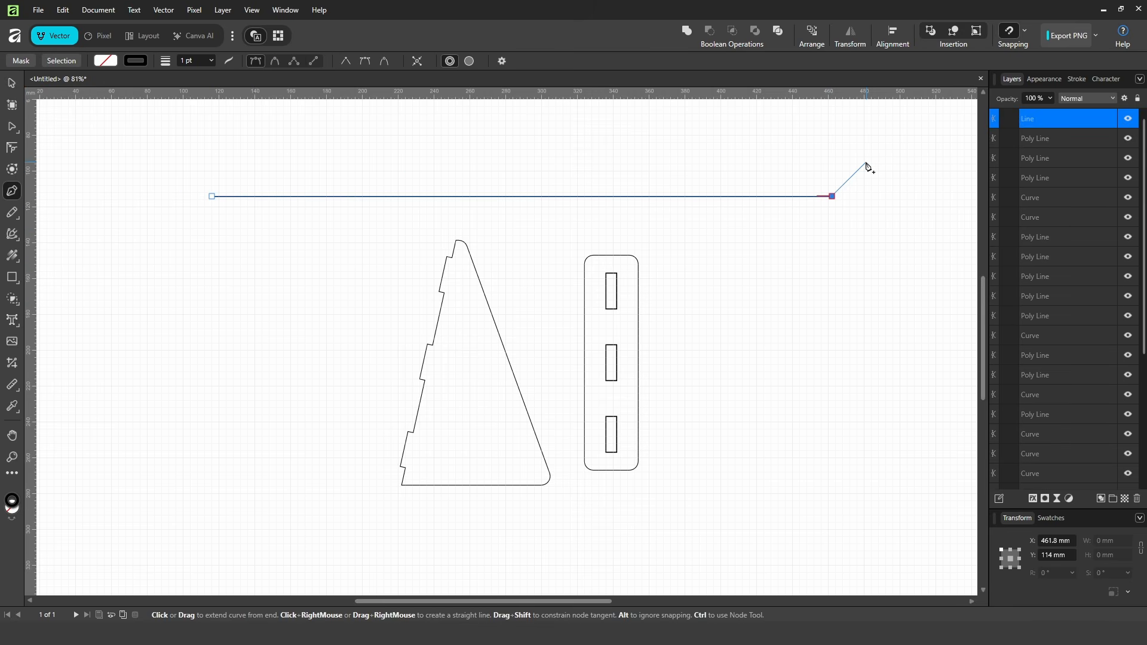
pyautogui.press('Escape')
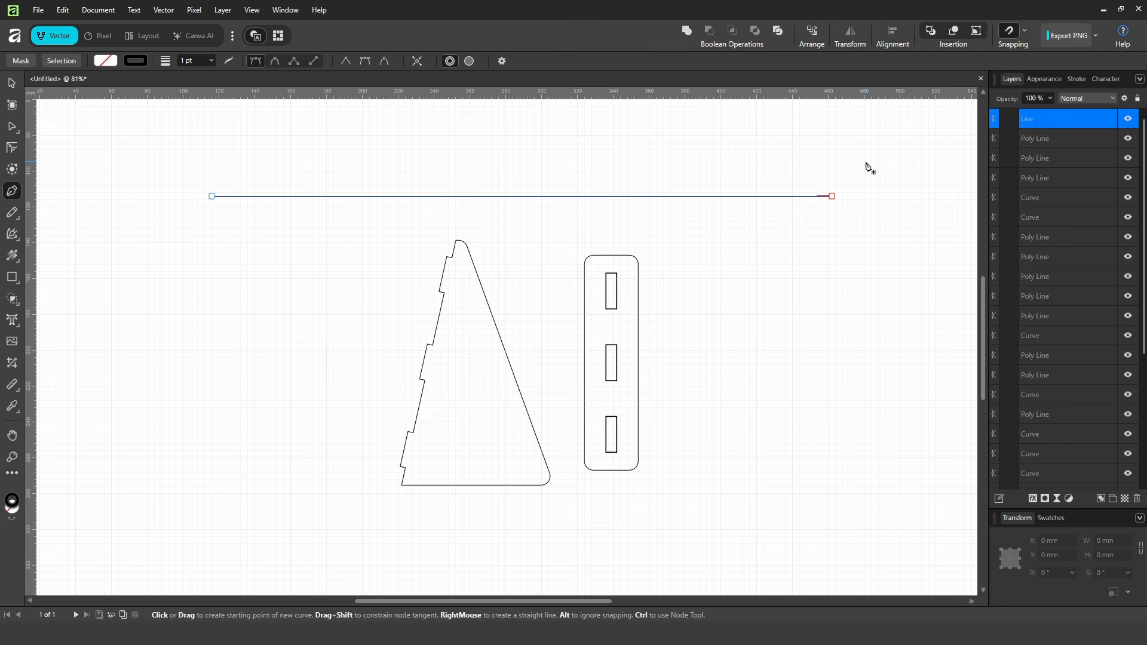
# Select all nodes of the triangular piece and move it so the corner node at its tip lies on the horizontal guide line
pyautogui.click(12, 84)
pyautogui.moveTo(495, 265); pyautogui.dragTo(449, 305)
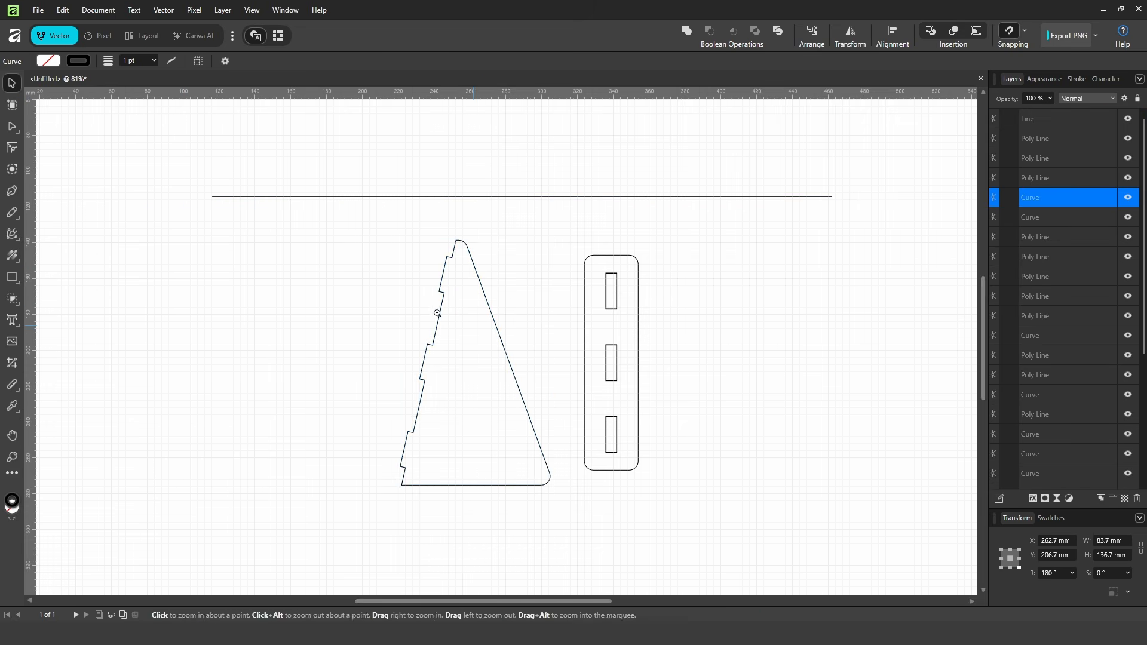
pyautogui.scroll(4, 496, 305)
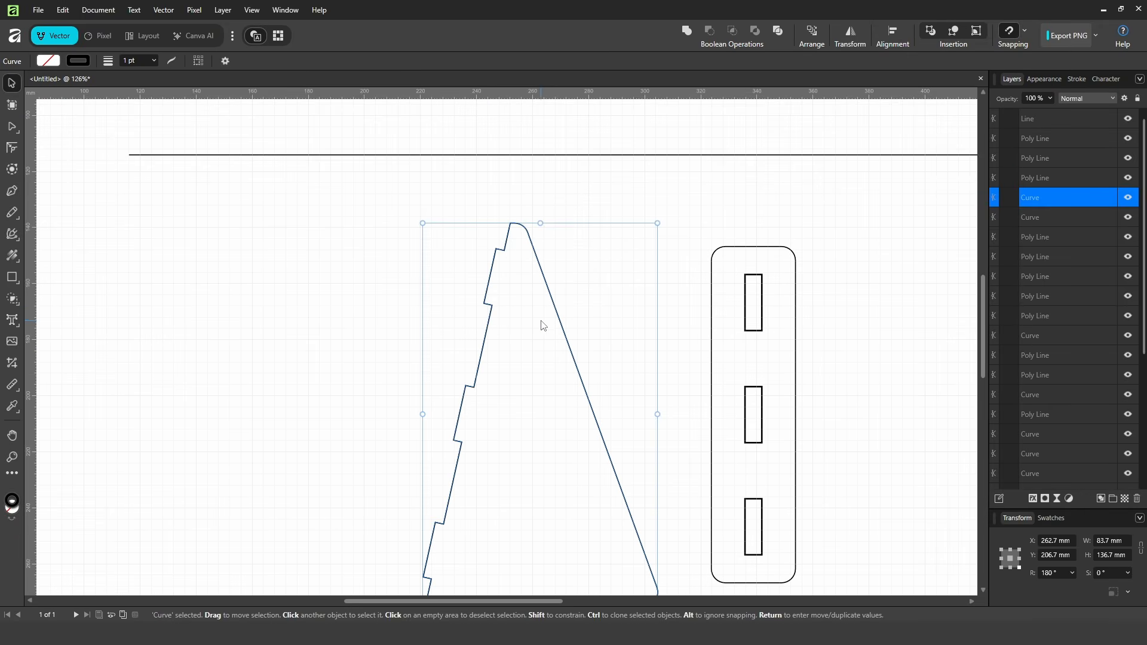
pyautogui.rightClick(12, 130)
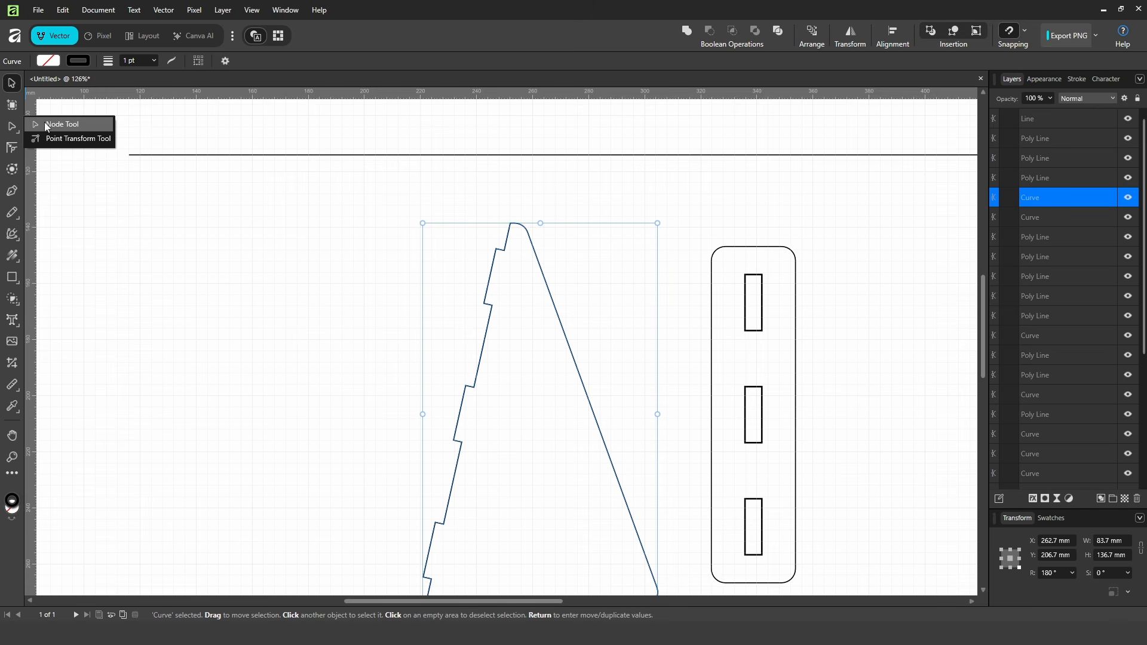
pyautogui.click(71, 122)
pyautogui.scroll(-1, 388, 268)
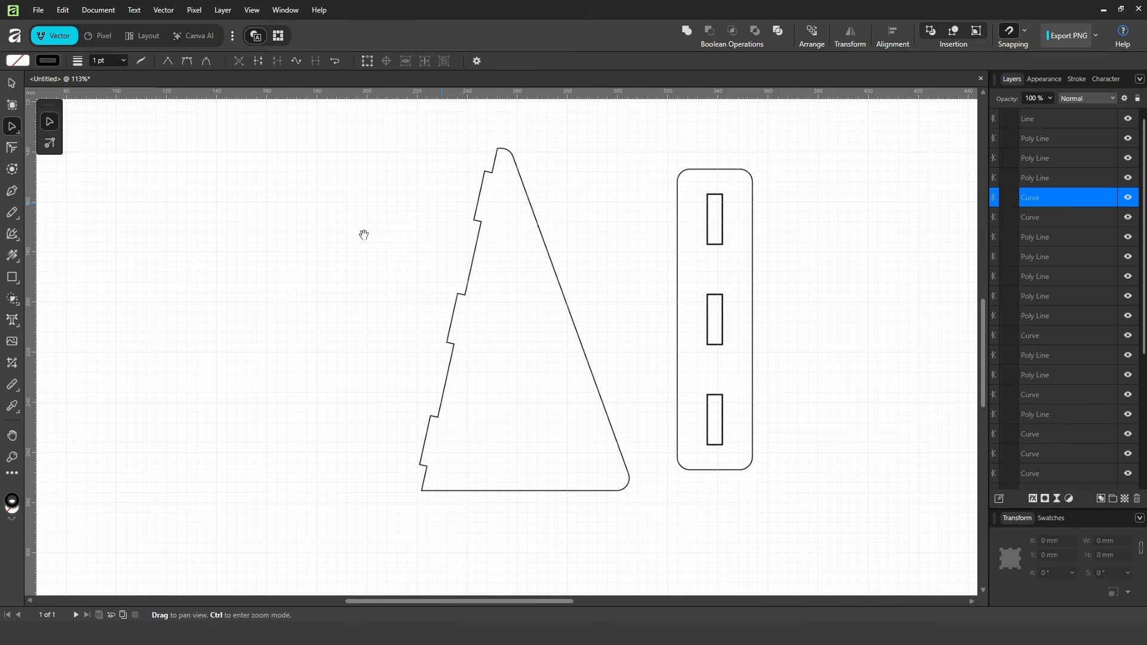
pyautogui.moveTo(345, 109); pyautogui.dragTo(696, 530)
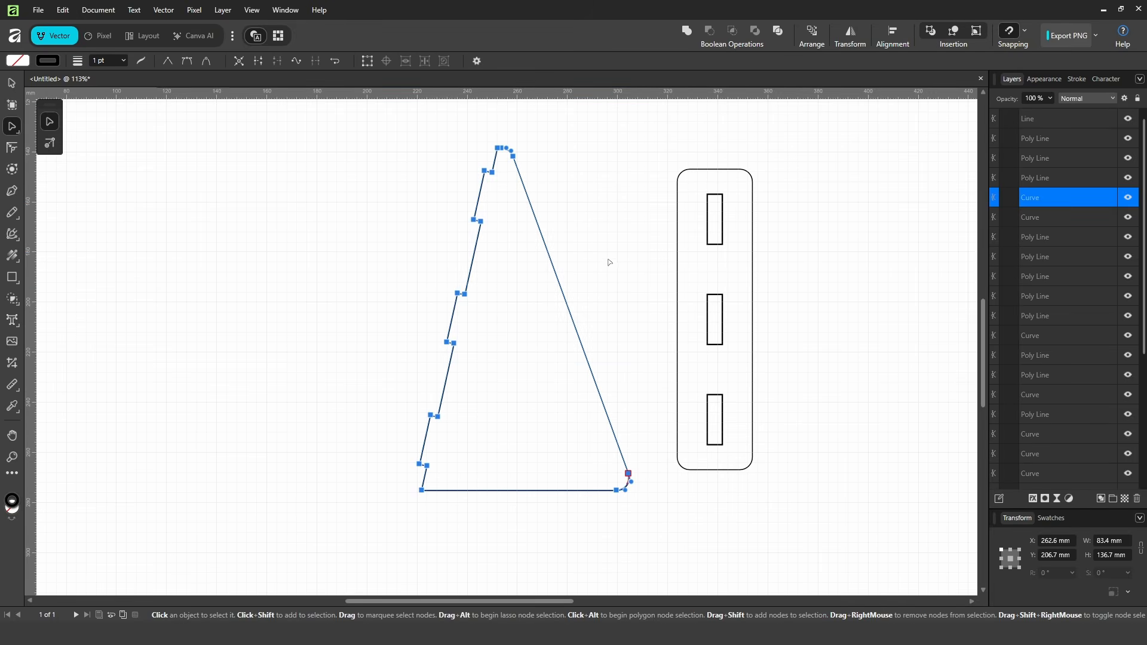
pyautogui.scroll(5, 607, 261)
pyautogui.moveTo(715, 261); pyautogui.dragTo(639, 264)
pyautogui.scroll(3, 466, 341)
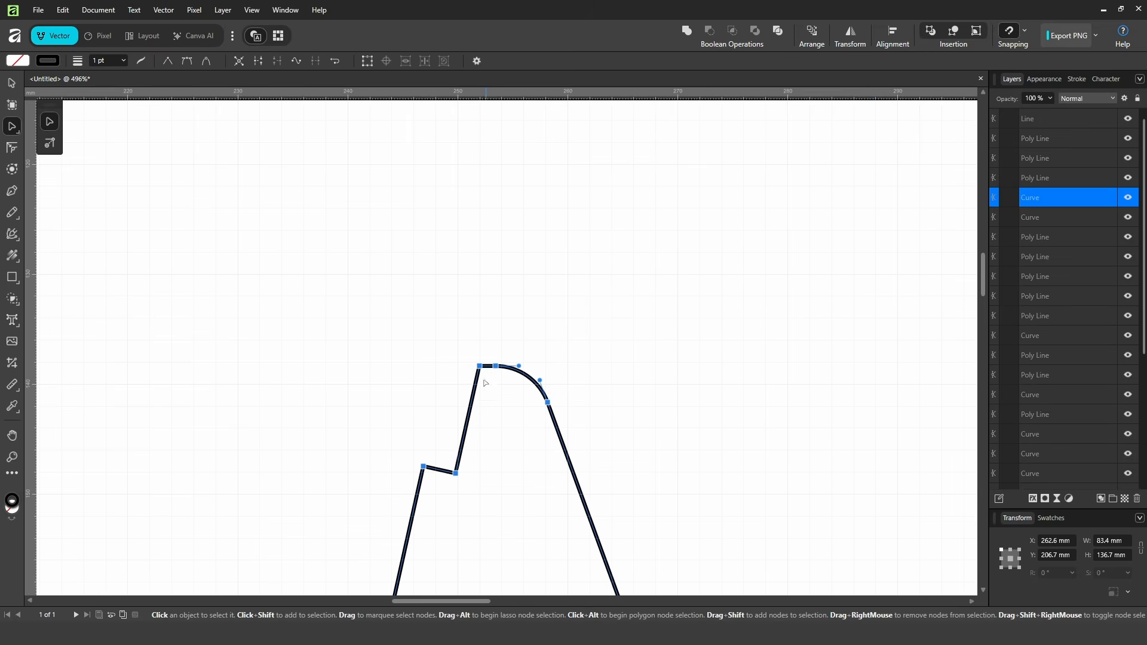
pyautogui.scroll(3, 481, 359)
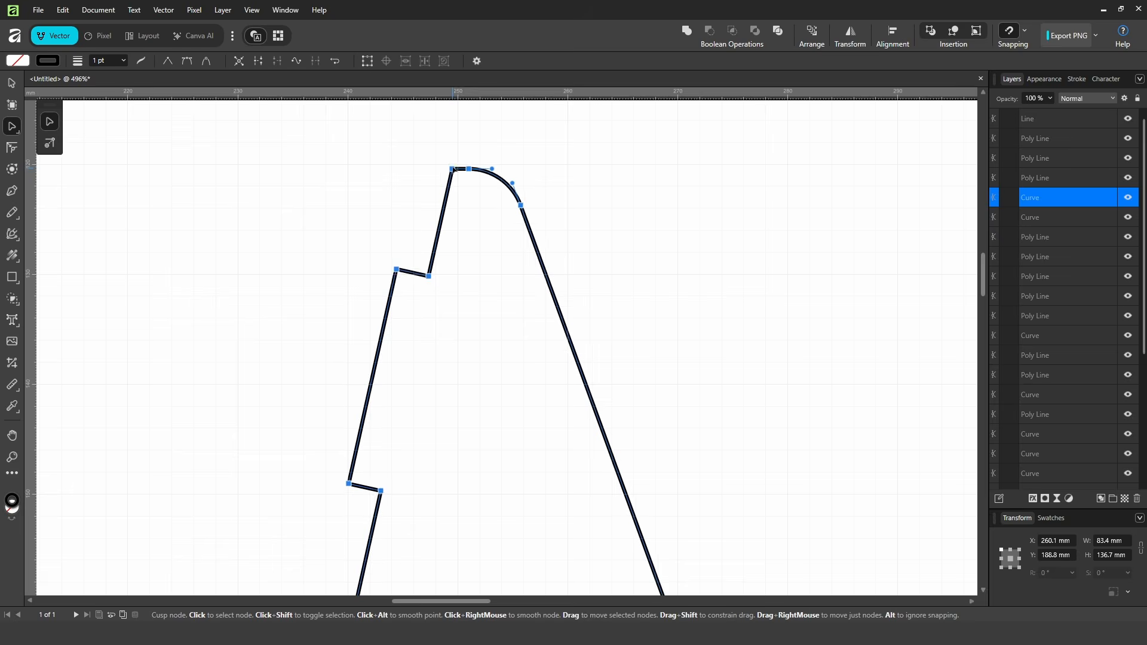
pyautogui.moveTo(474, 339); pyautogui.dragTo(461, 224)
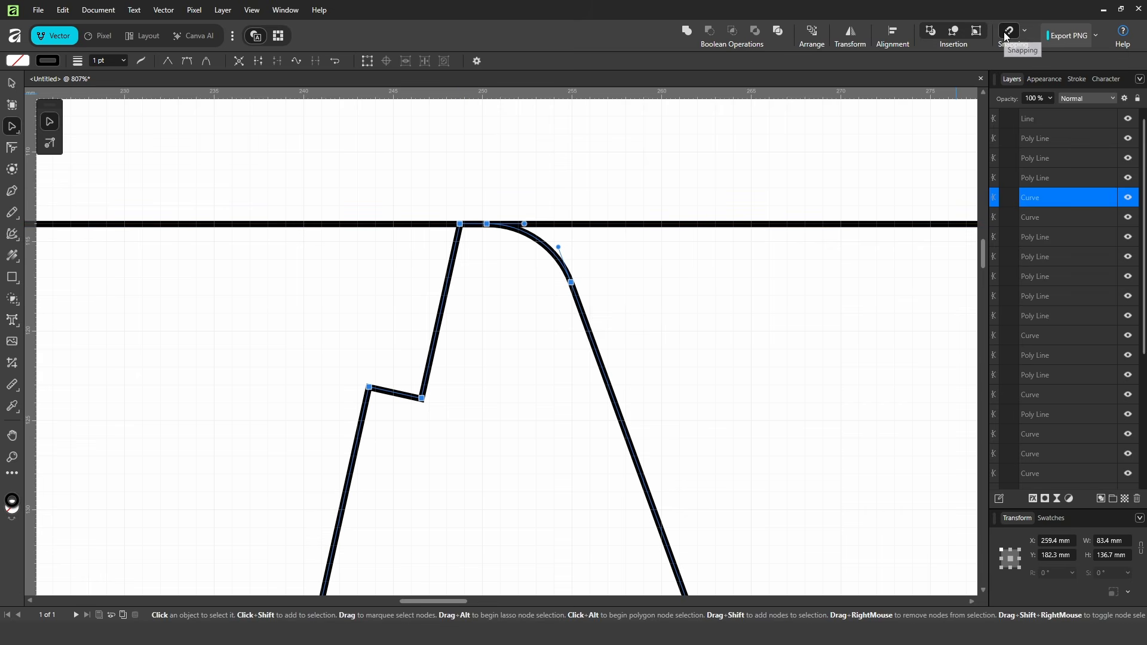
# Place the Point Transform origin of the triangular piece on its tip's corner node, where it meets the horizontal guide line
pyautogui.scroll(-10, 512, 288)
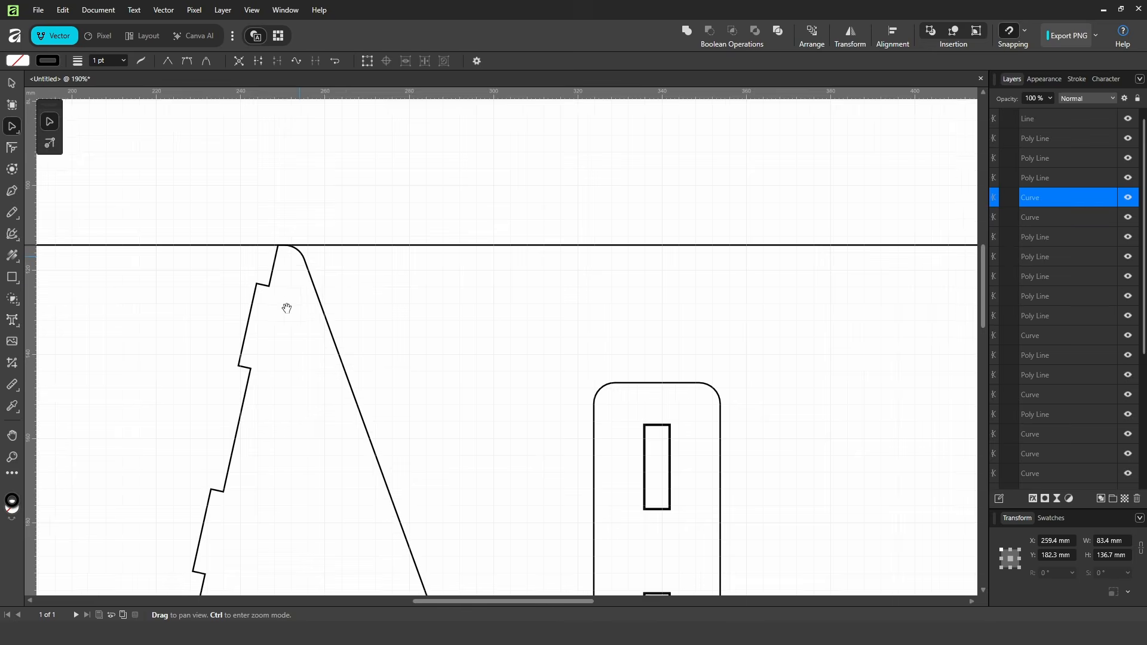
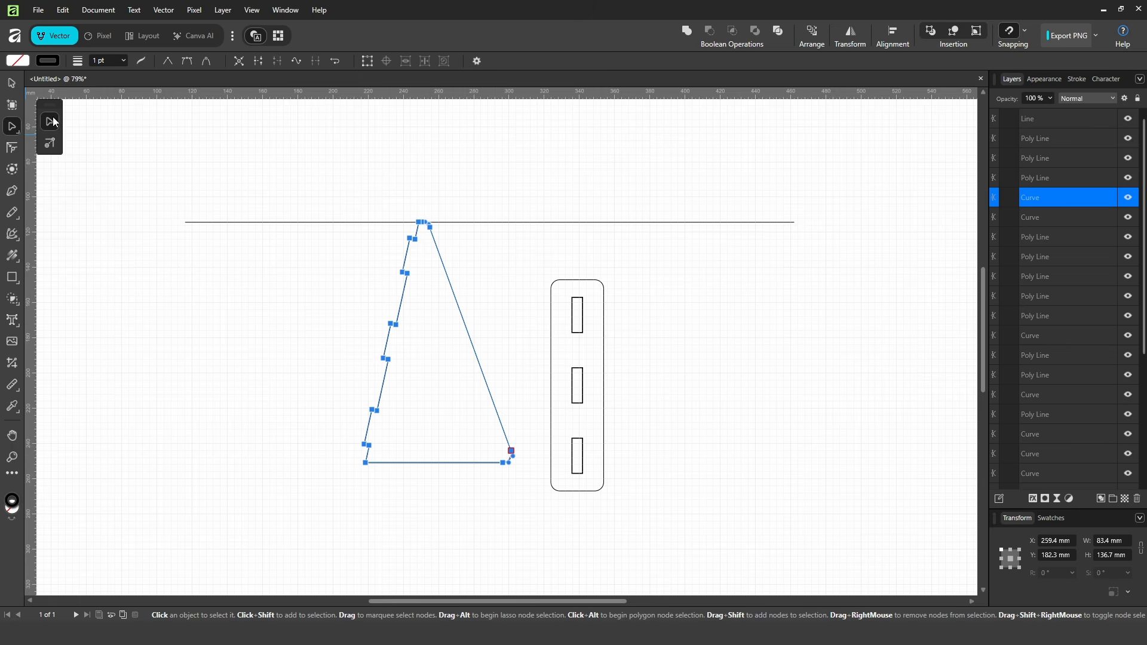
pyautogui.click(51, 145)
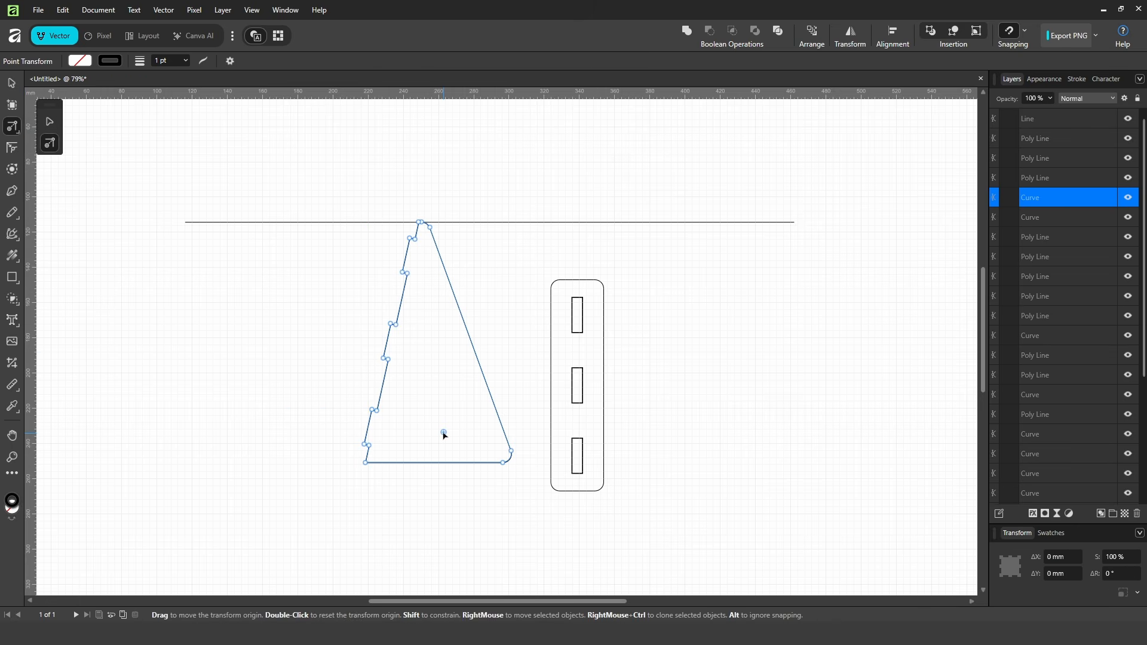
pyautogui.scroll(5, 432, 292)
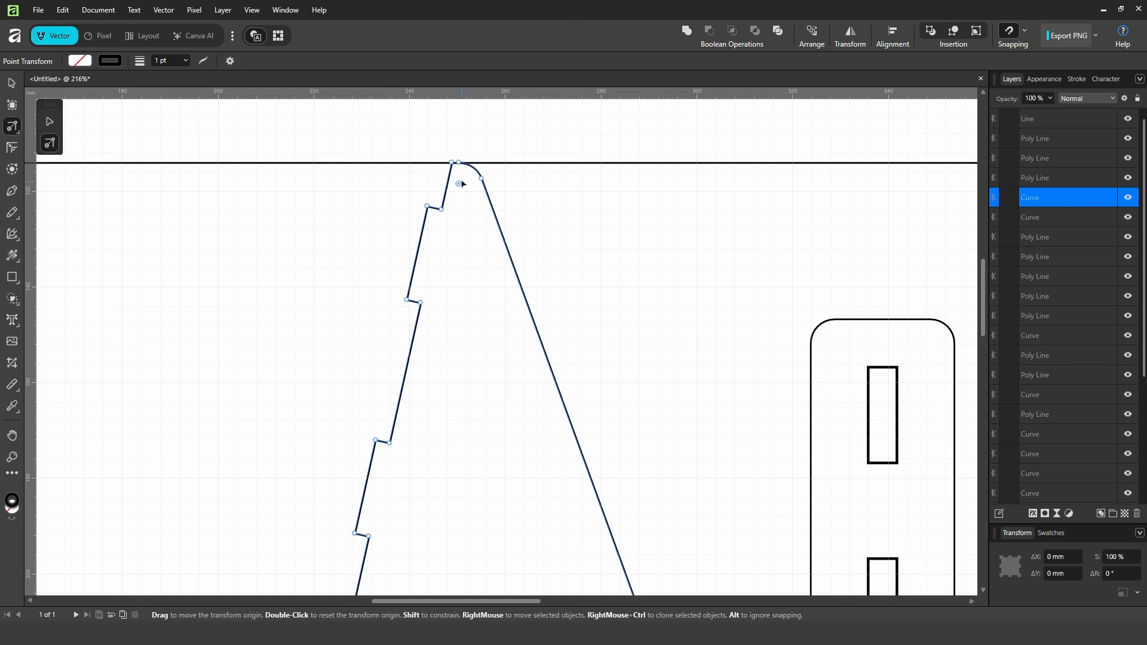
pyautogui.scroll(11, 462, 183)
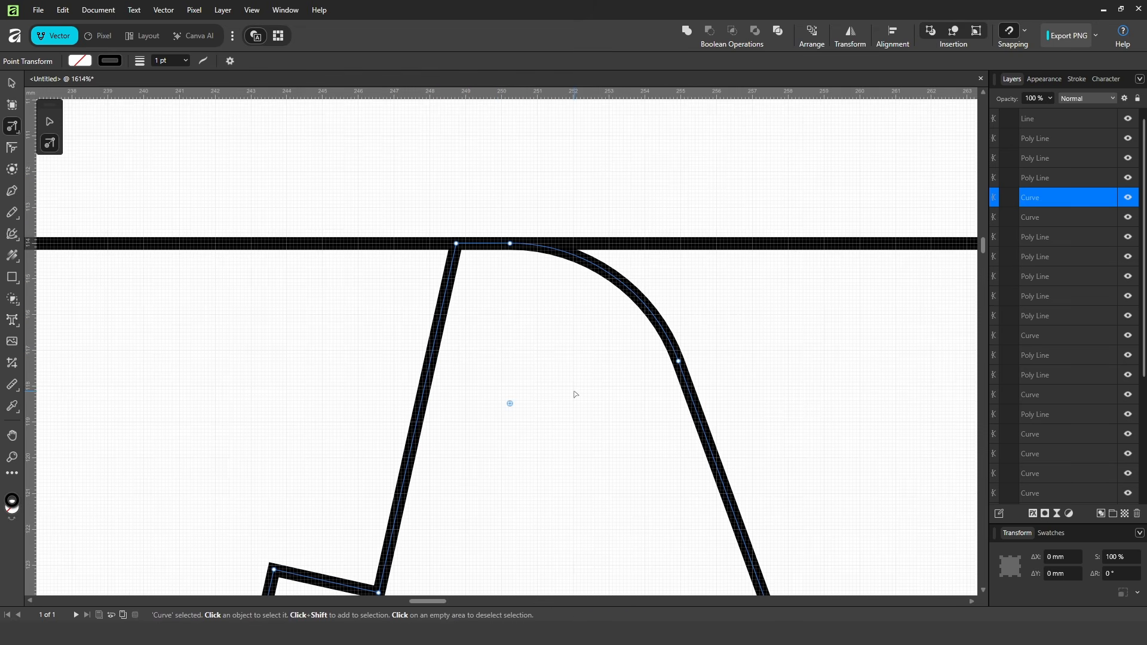
pyautogui.moveTo(485, 289); pyautogui.dragTo(457, 245)
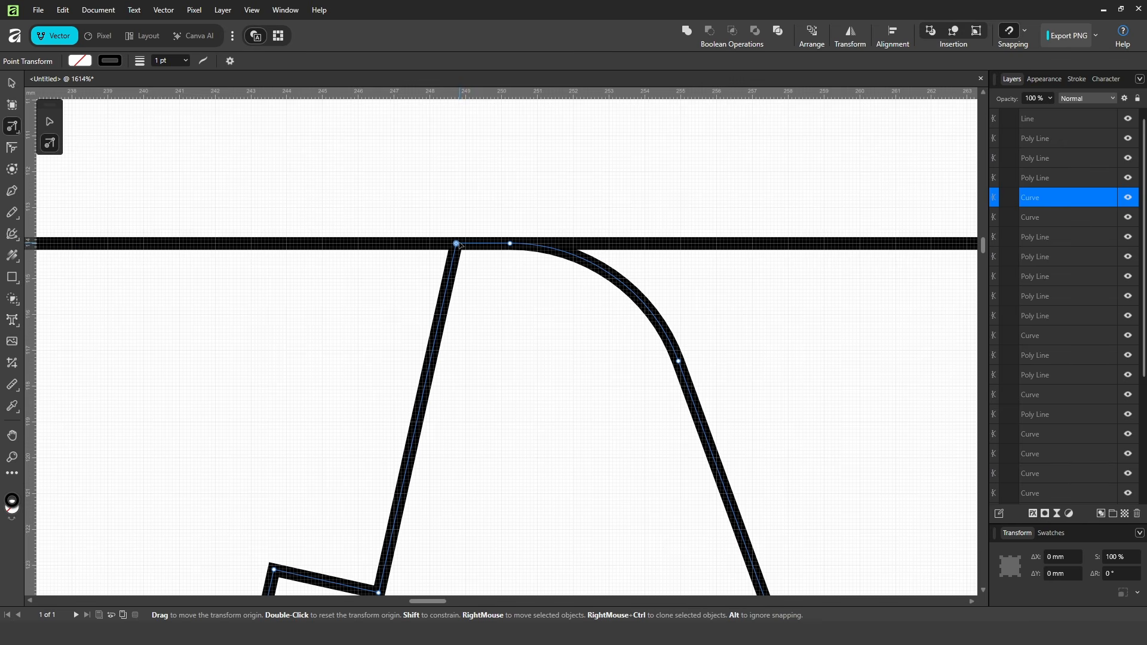
# Rotate the triangular piece about 102.5° around the tip's corner node until the far corner of its tabbed edge snaps onto the guide line
pyautogui.moveTo(599, 343); pyautogui.dragTo(254, 374)
pyautogui.moveTo(606, 454); pyautogui.dragTo(477, 243)
pyautogui.moveTo(632, 307); pyautogui.dragTo(526, 358)
pyautogui.moveTo(532, 394); pyautogui.dragTo(470, 375)
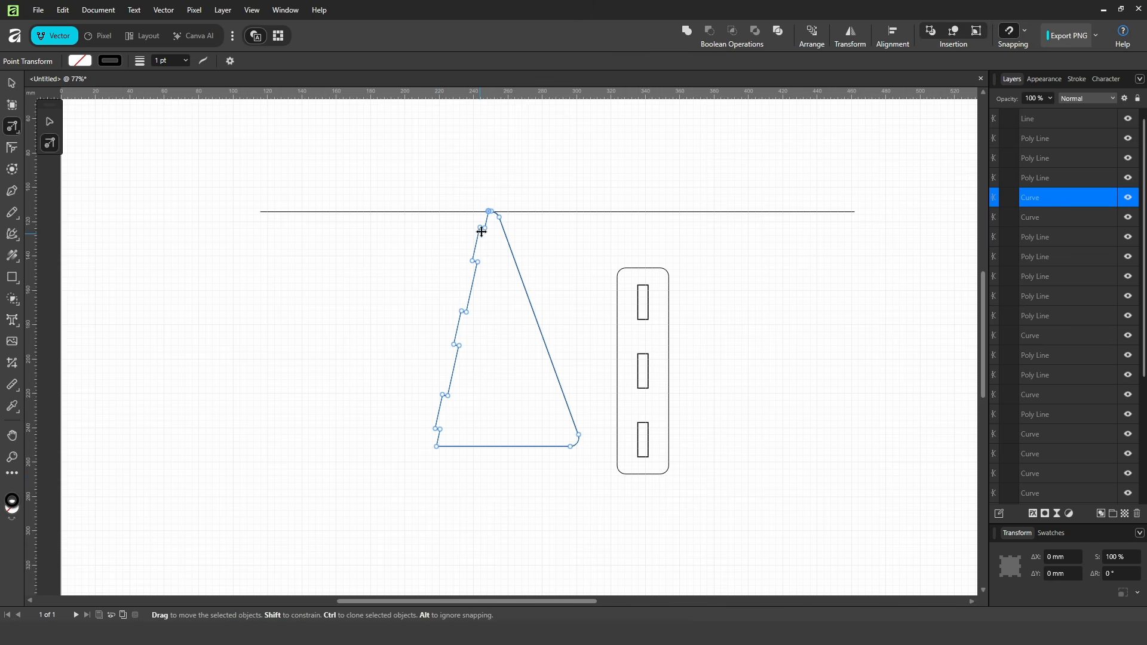
pyautogui.moveTo(438, 447); pyautogui.dragTo(735, 212)
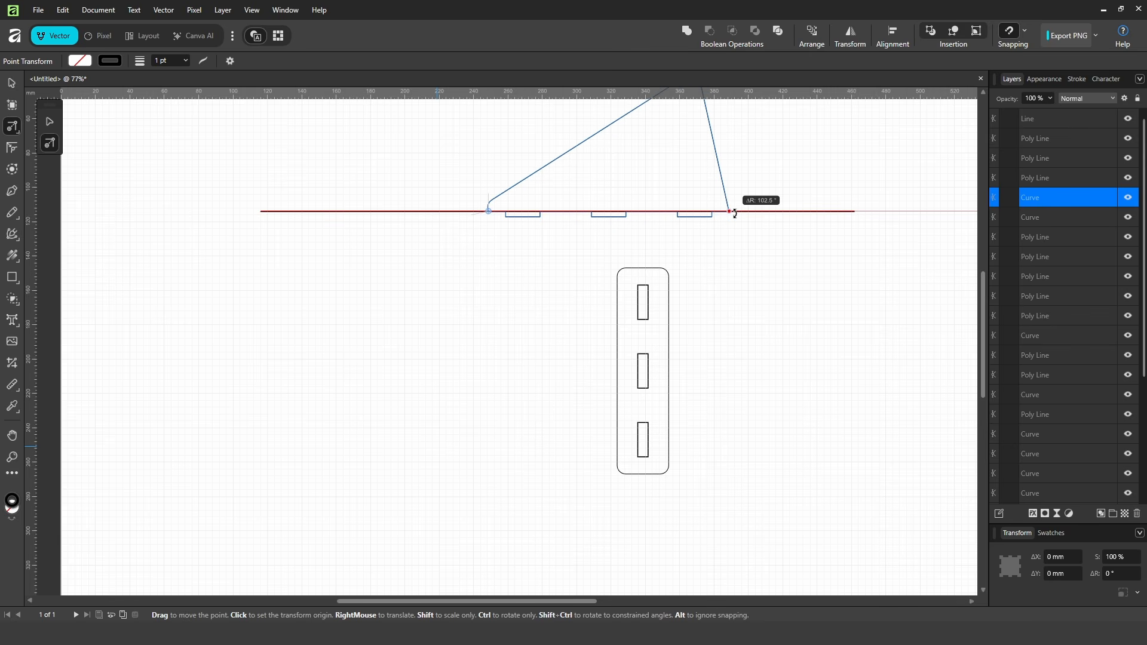
pyautogui.moveTo(735, 213); pyautogui.dragTo(735, 213)
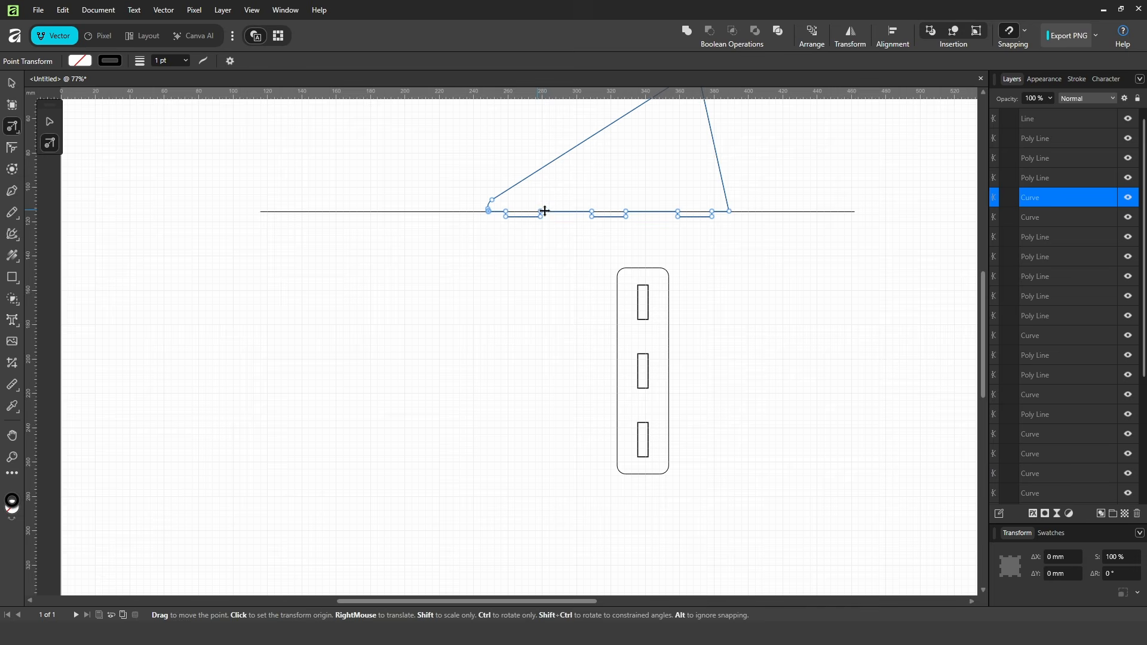
# Examine at high magnification how closely the triangle's tabbed edge coincides with the guide line near its far corner
pyautogui.click(765, 230)
pyautogui.scroll(4, 659, 312)
pyautogui.scroll(16, 659, 312)
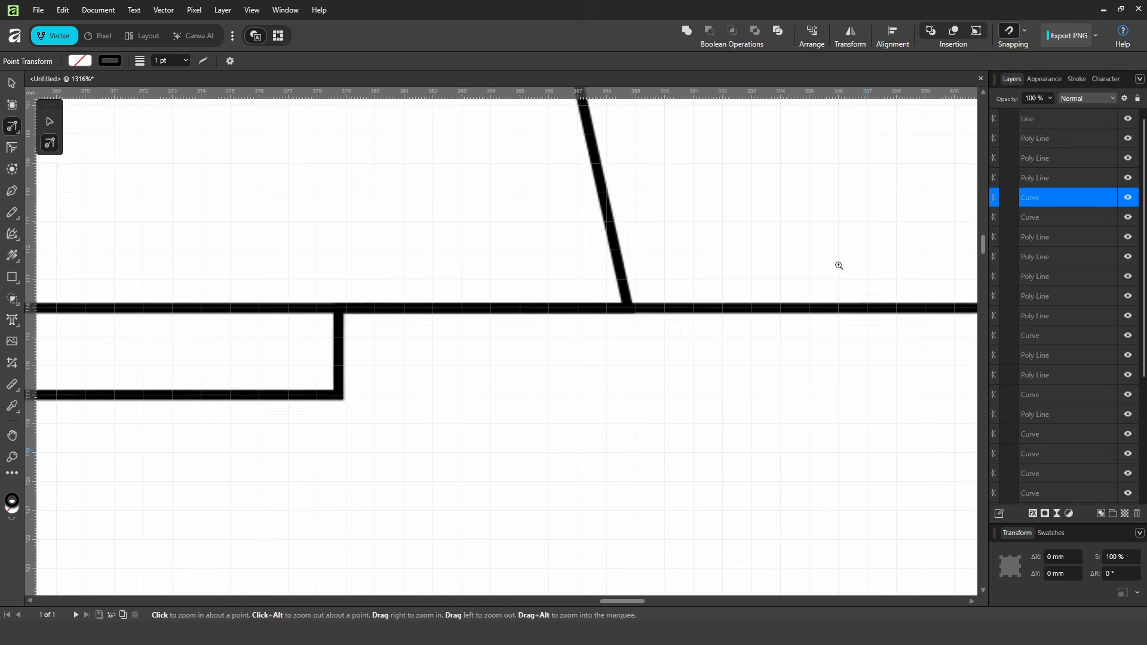
pyautogui.keyDown('shift'); pyautogui.click(696, 293); pyautogui.keyUp('shift')
pyautogui.scroll(6, 696, 293)
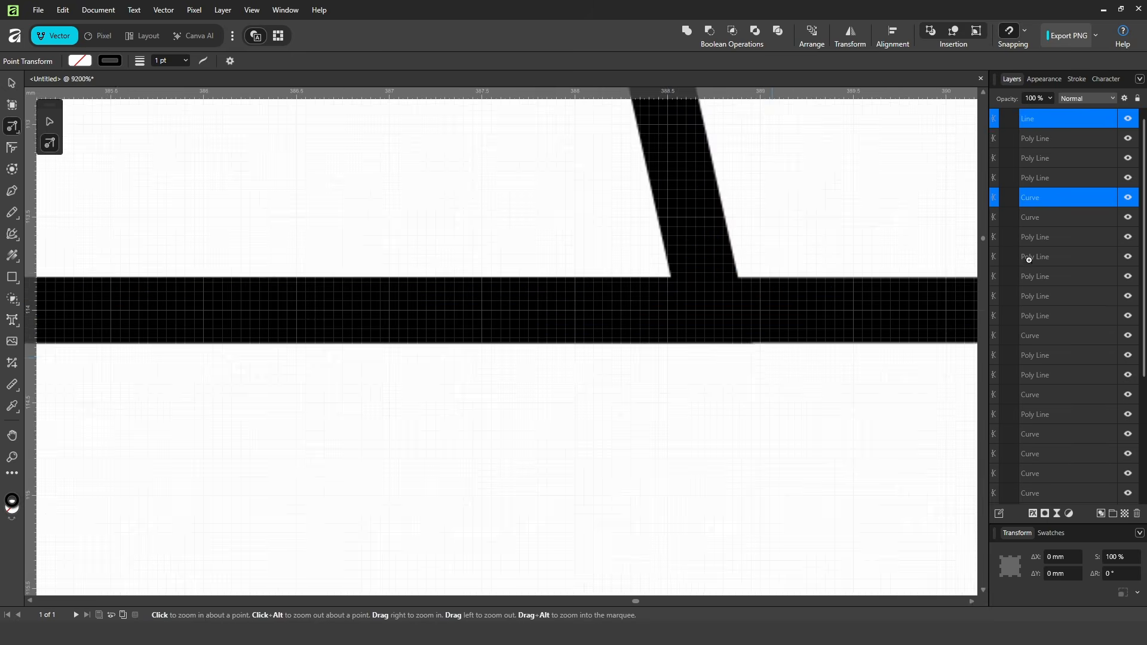
pyautogui.scroll(-20, 745, 341)
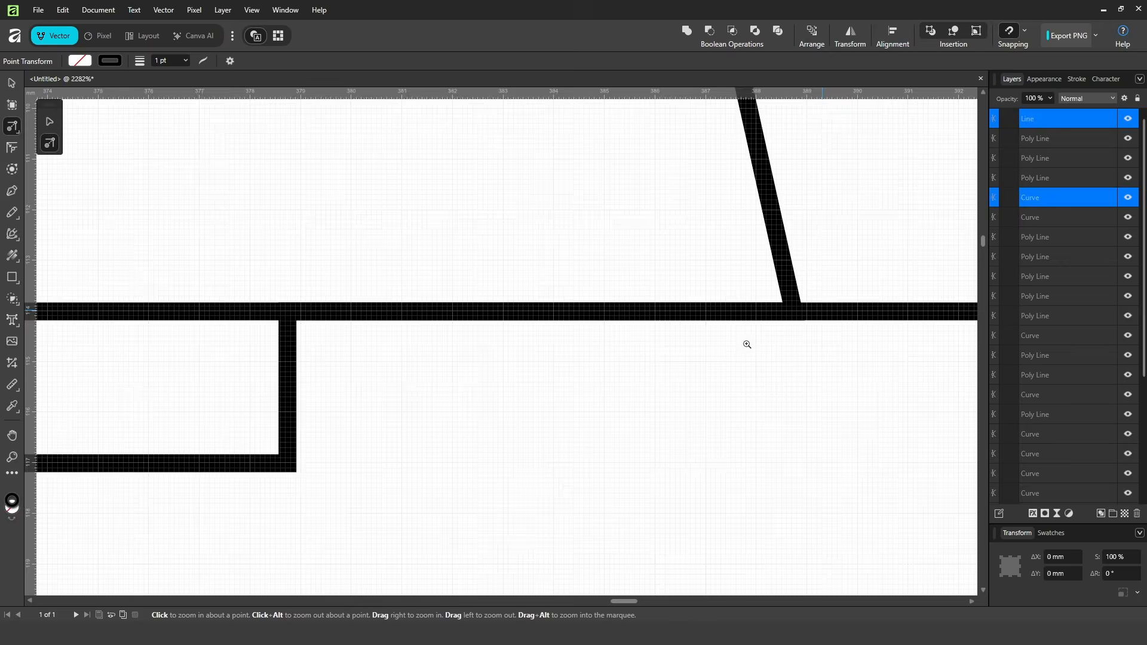
pyautogui.scroll(-5, 766, 390)
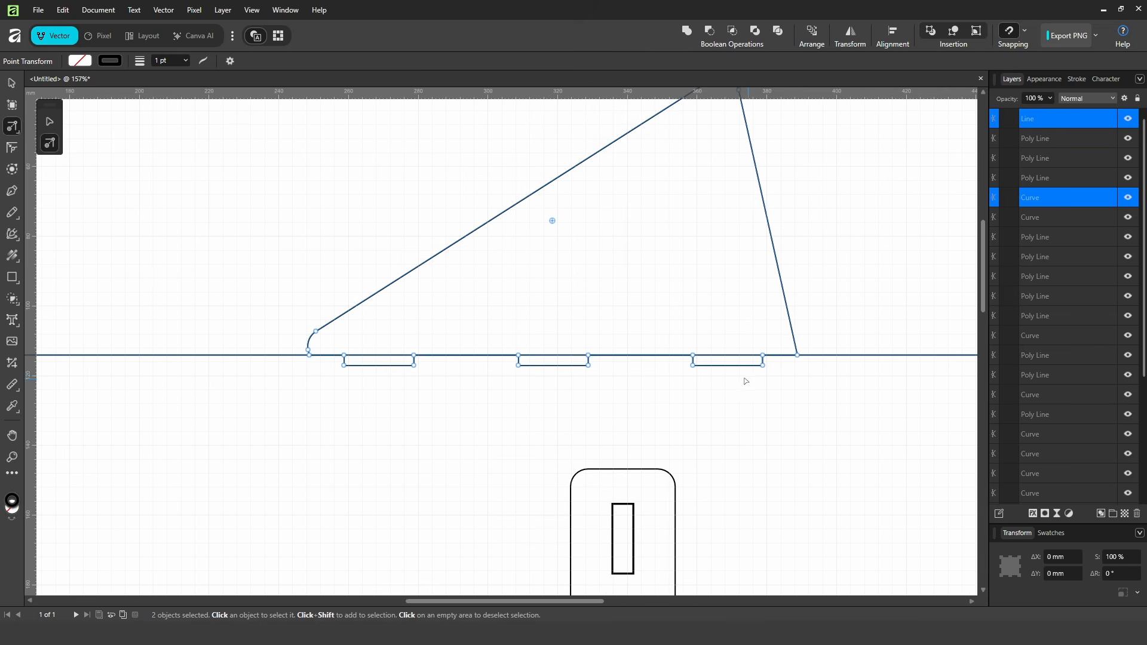
# Move the horizontal guide line away from the triangle's tabbed edge and delete it
pyautogui.click(11, 83)
pyautogui.scroll(-2, 699, 359)
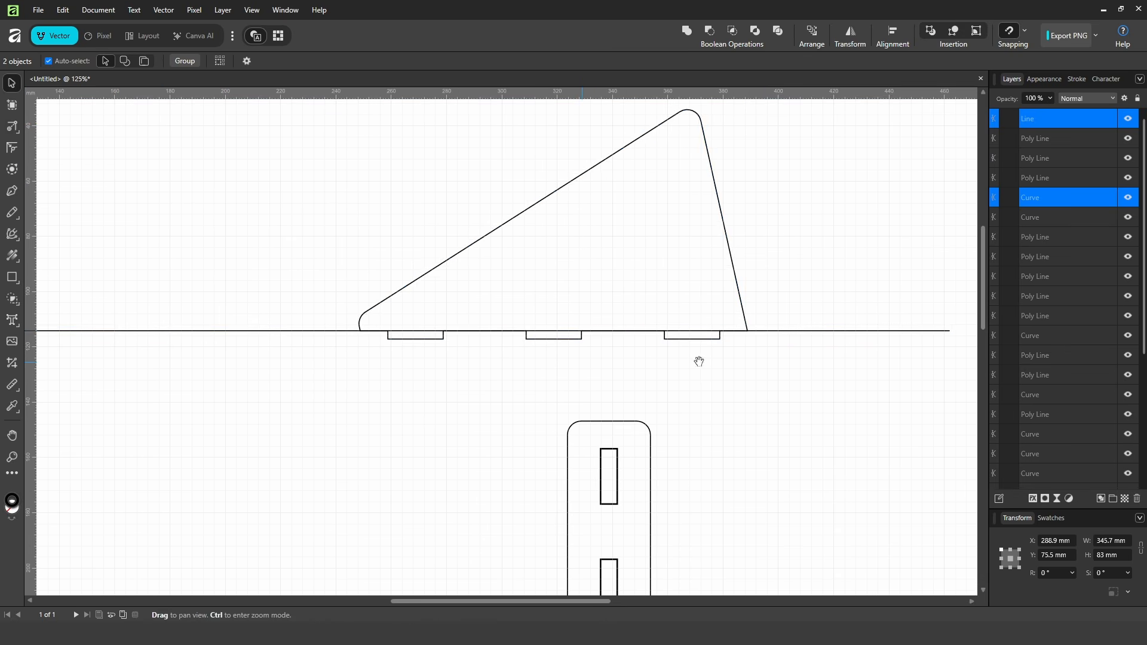
pyautogui.click(786, 338)
pyautogui.click(786, 333)
pyautogui.moveTo(787, 333); pyautogui.dragTo(811, 227)
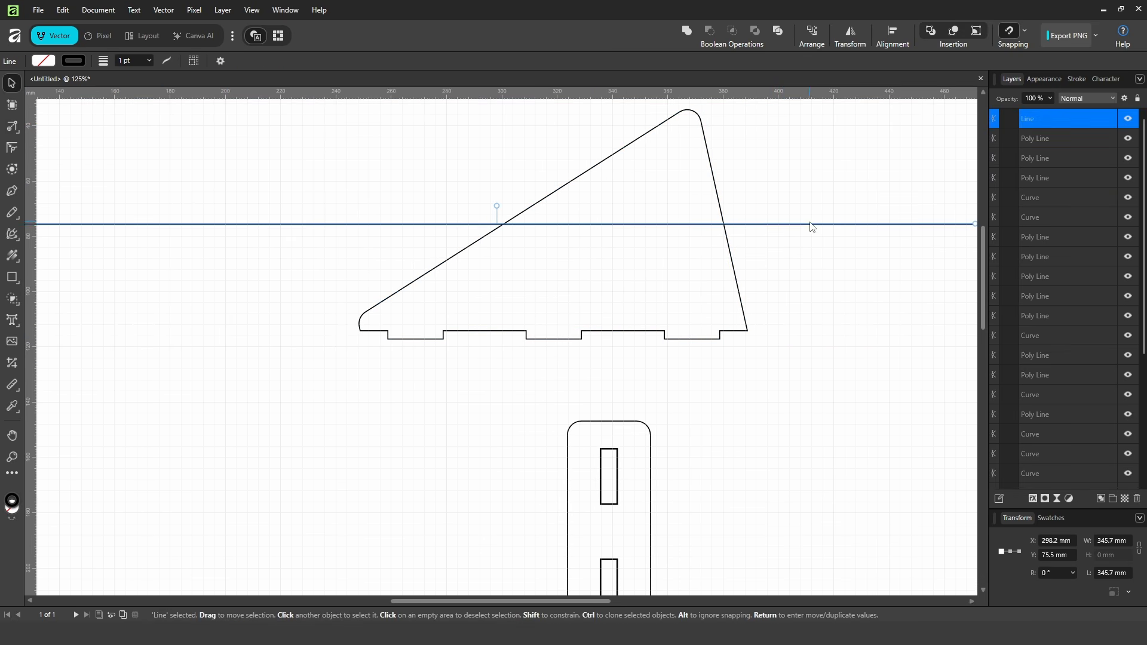
pyautogui.press('Delete')
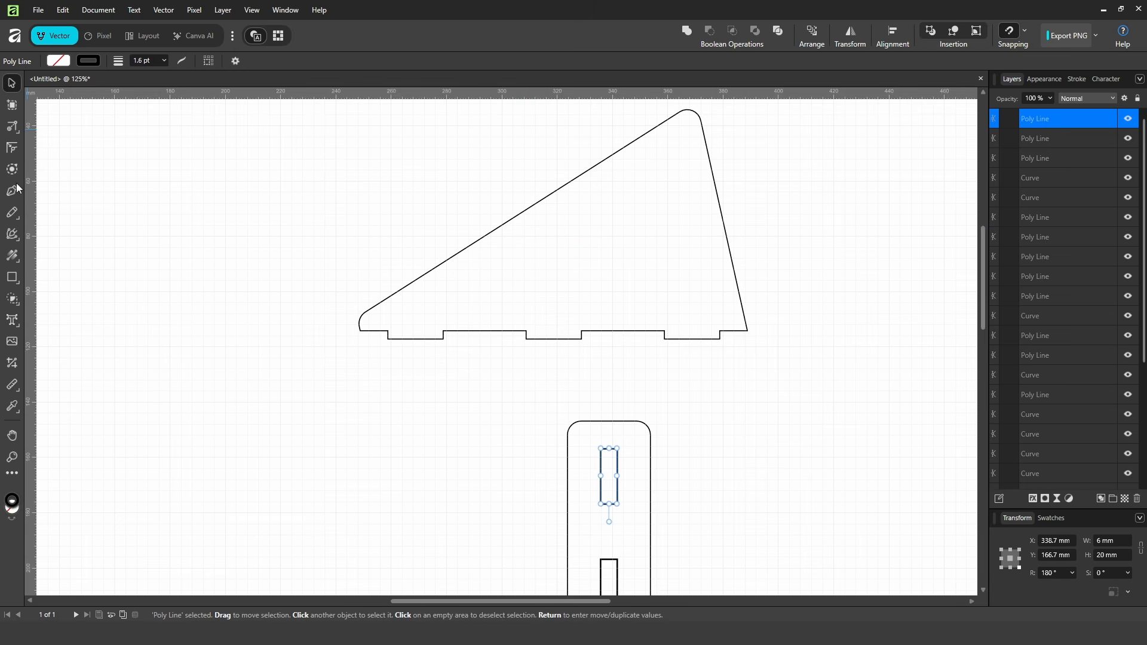
# Draw a guide rectangle about 178 mm long and 6 mm high, and move its upper edge onto the triangle's tabbed edge
pyautogui.click(12, 277)
pyautogui.moveTo(314, 353); pyautogui.dragTo(807, 383)
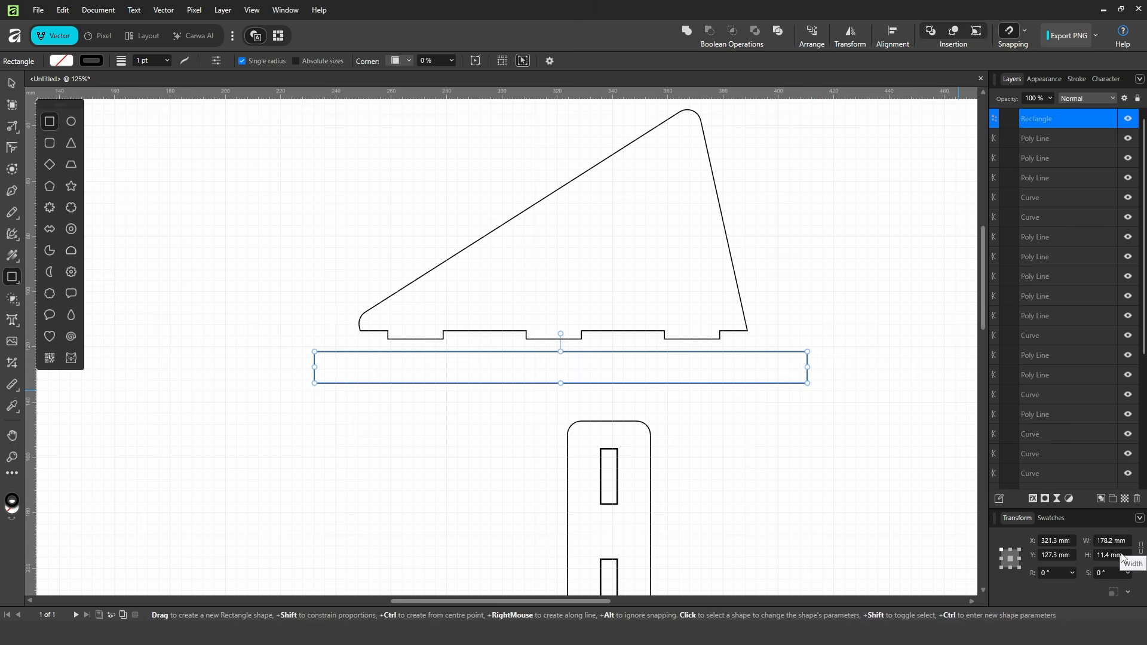
pyautogui.write('6')
pyautogui.press('Return')
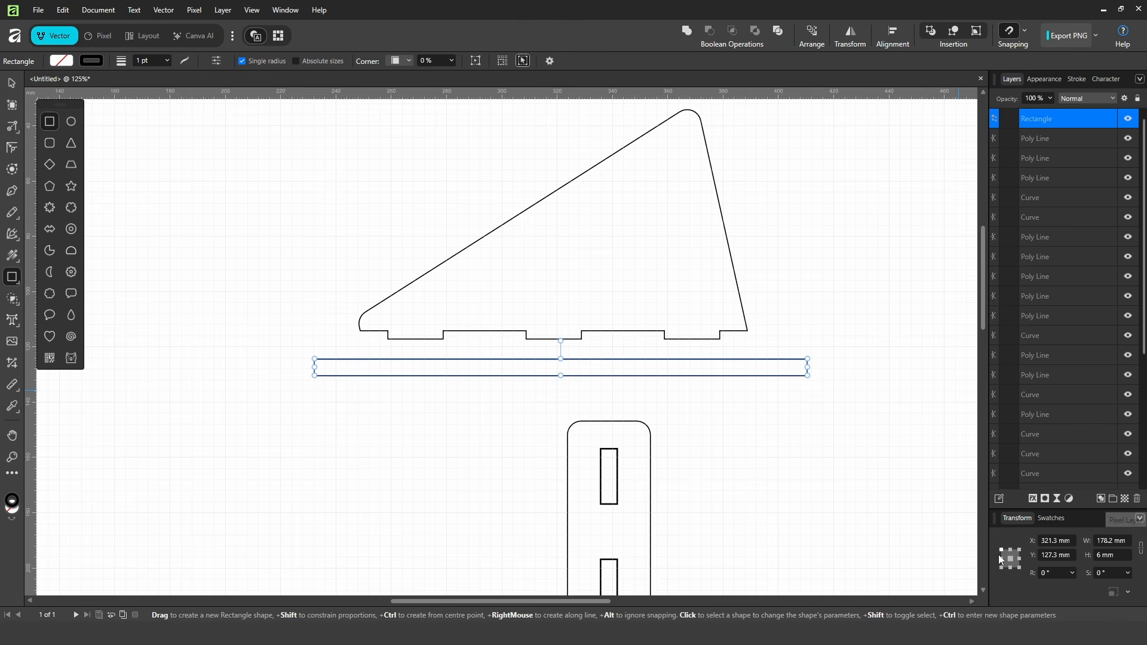
pyautogui.moveTo(724, 359); pyautogui.dragTo(726, 331)
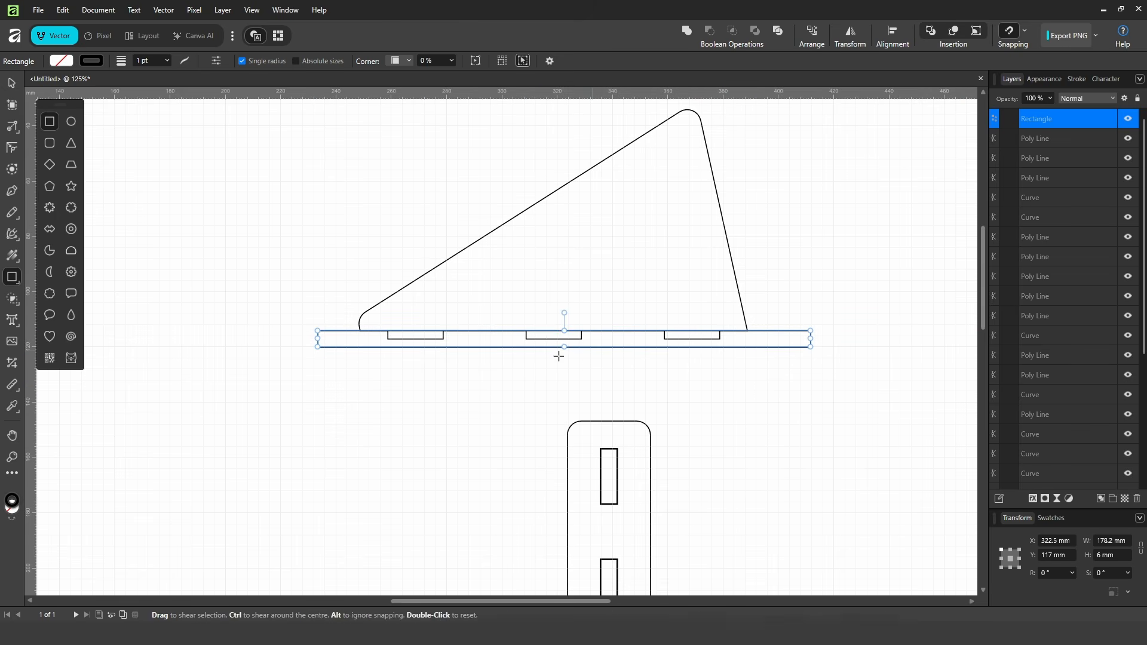
pyautogui.scroll(4, 558, 349)
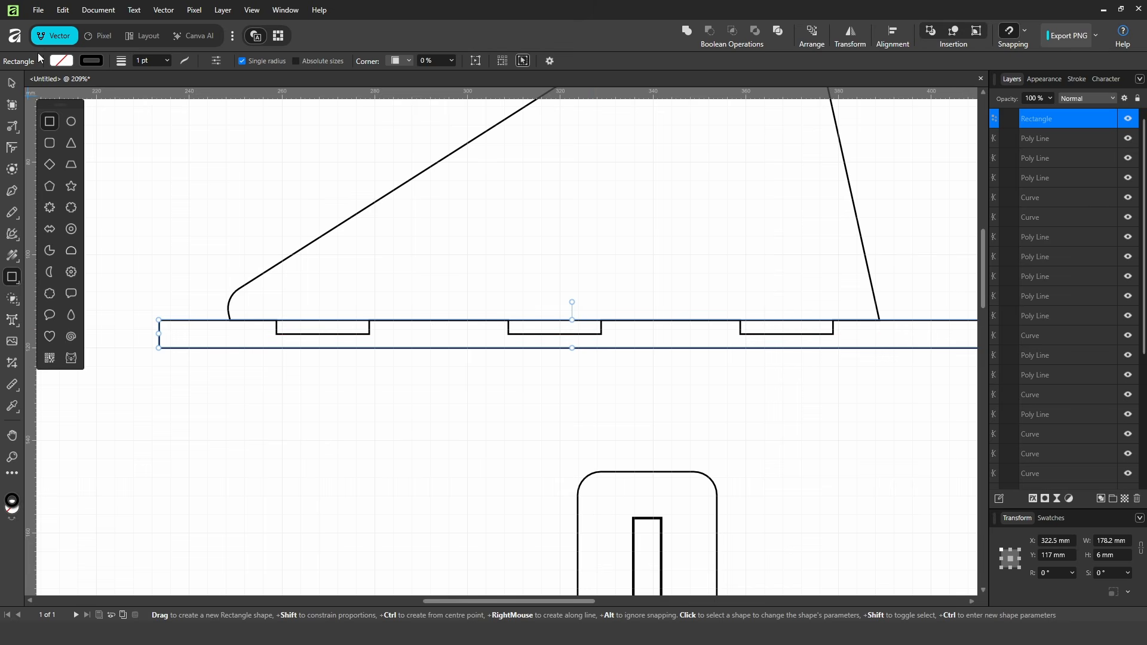
# Select the outer nodes of the triangle's three tabs with the Node tool and extend them to the guide rectangle's lower edge
pyautogui.click(12, 84)
pyautogui.click(363, 213)
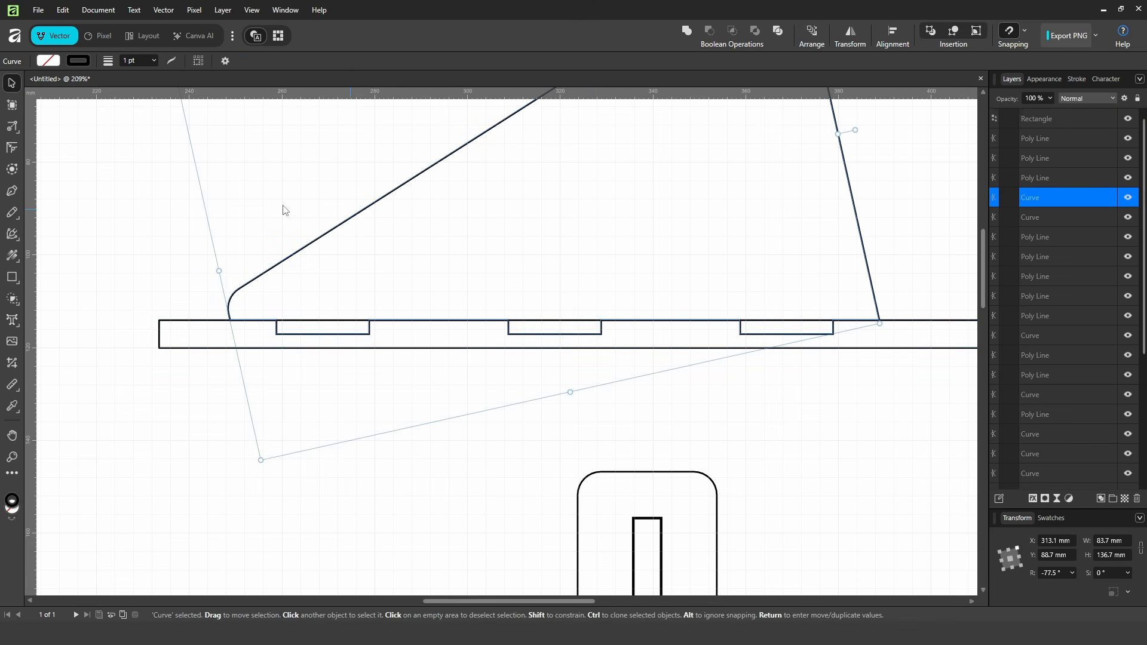
pyautogui.click(14, 128)
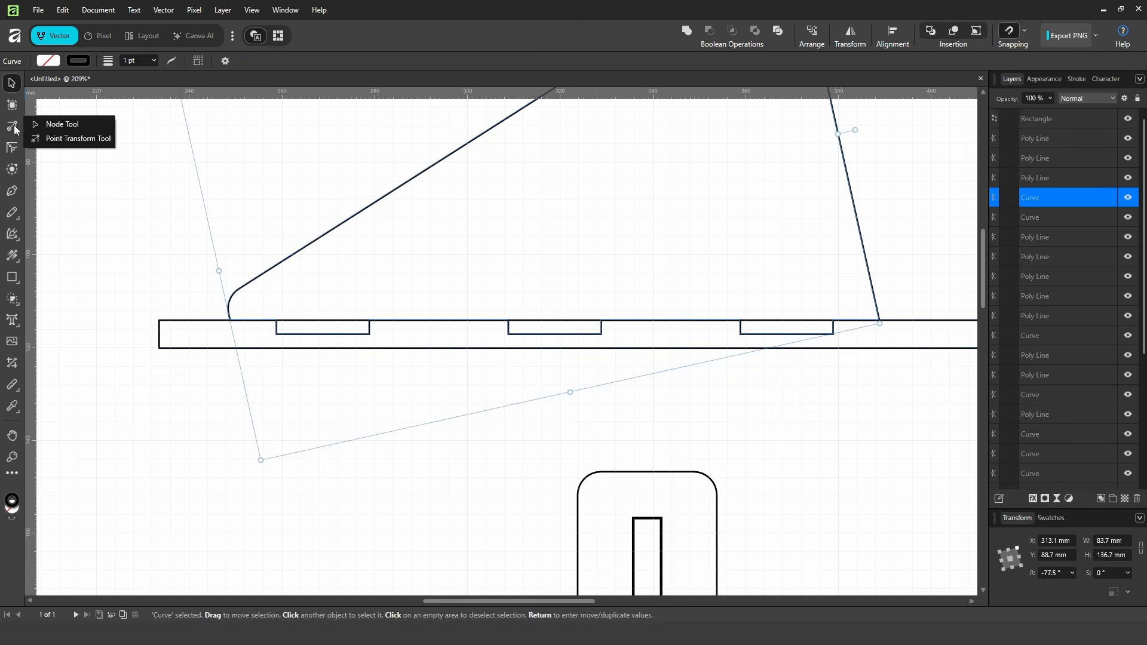
pyautogui.click(60, 126)
pyautogui.moveTo(243, 332); pyautogui.dragTo(924, 364)
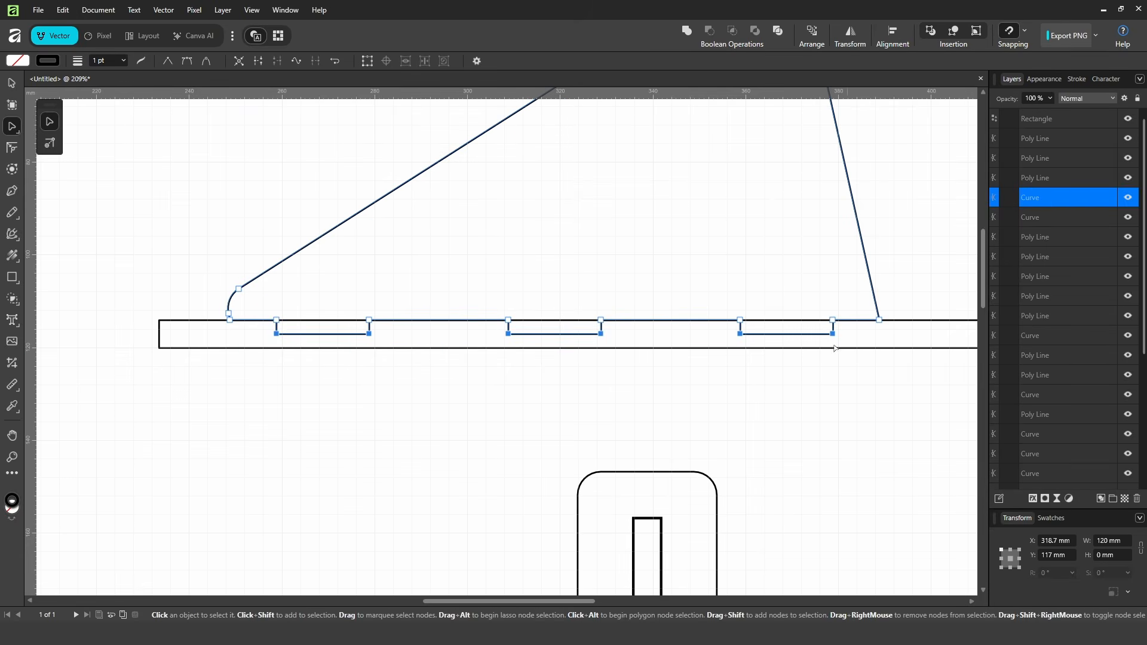
pyautogui.moveTo(833, 333); pyautogui.dragTo(833, 348)
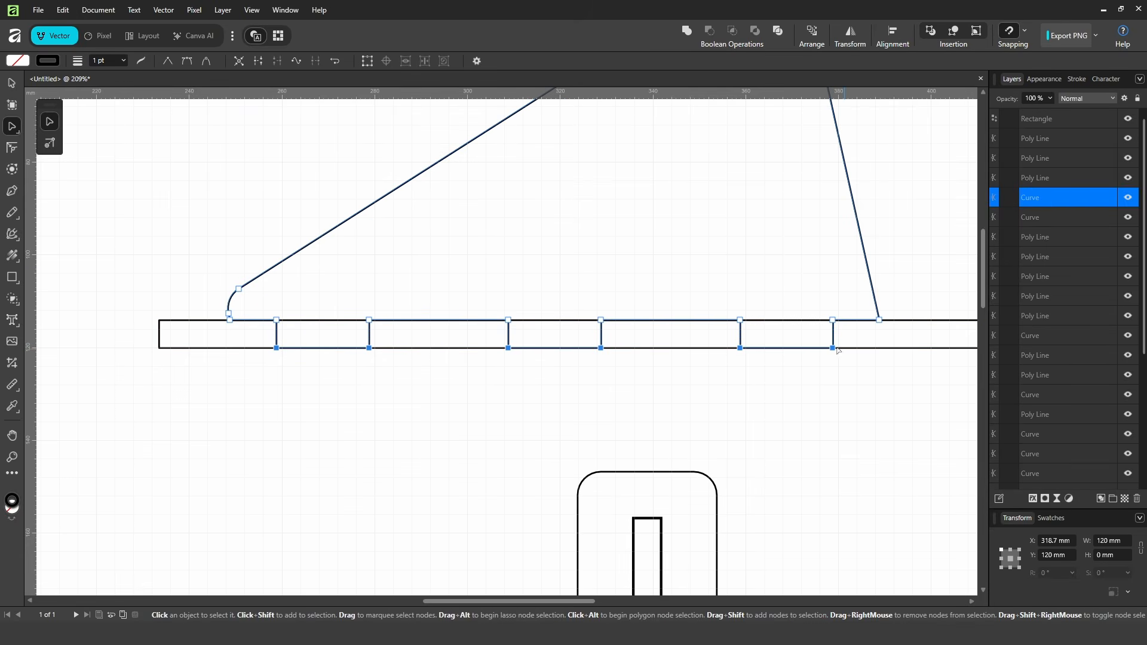
# Move the guide rectangle clear of the extended tabs and delete it
pyautogui.click(12, 84)
pyautogui.scroll(-3, 491, 286)
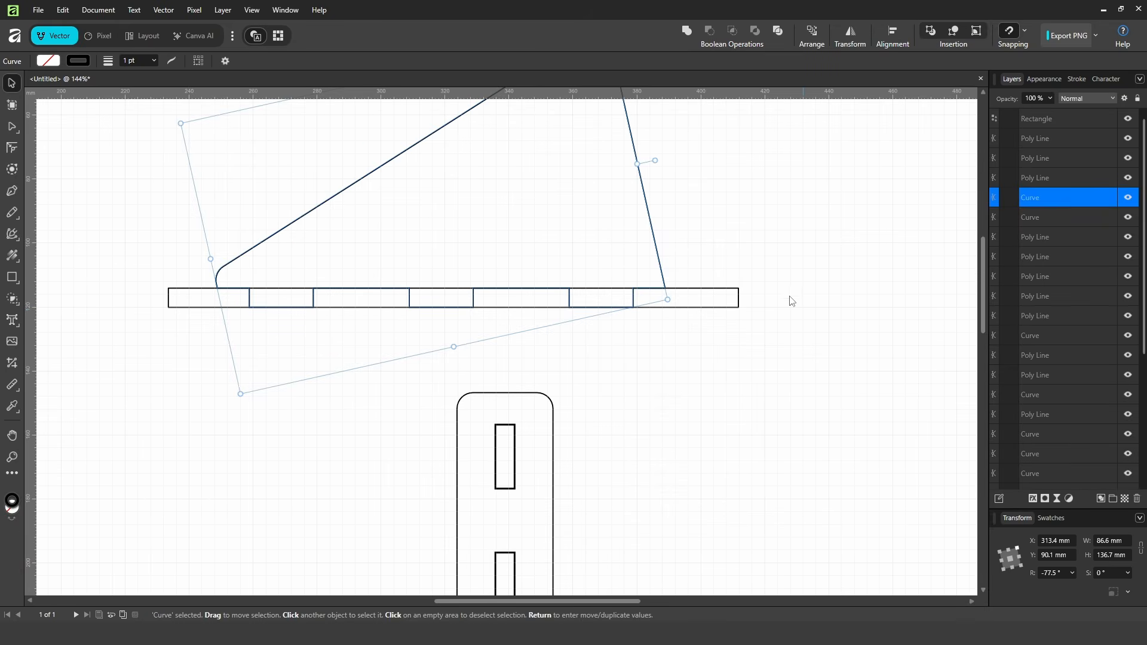
pyautogui.moveTo(711, 291); pyautogui.dragTo(710, 343)
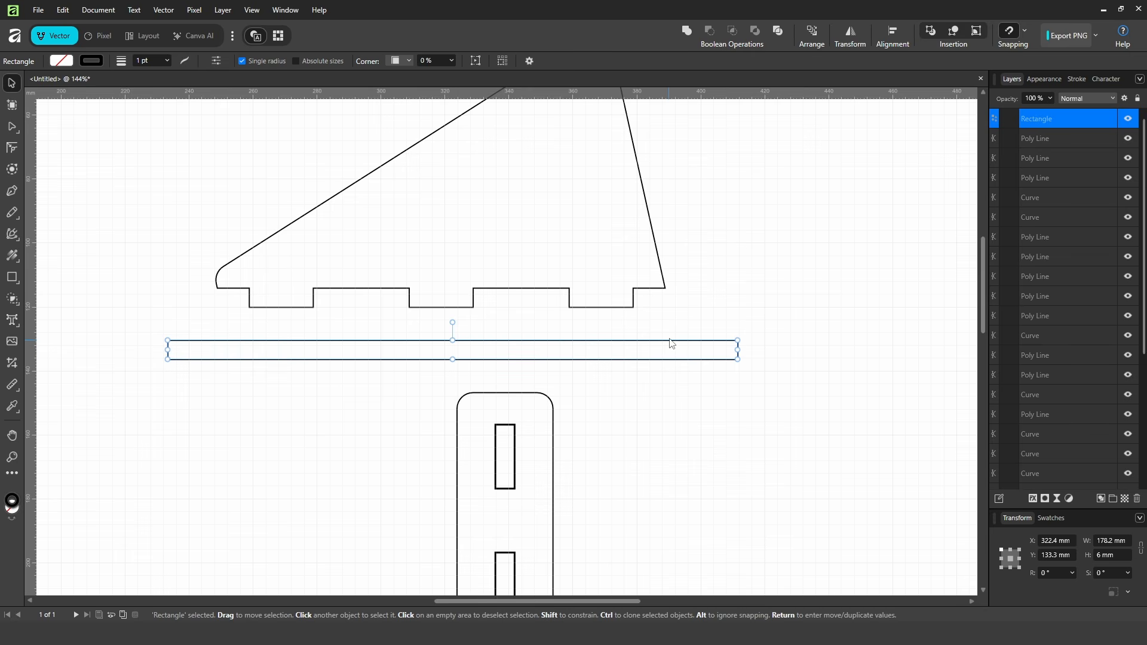
pyautogui.press('Delete')
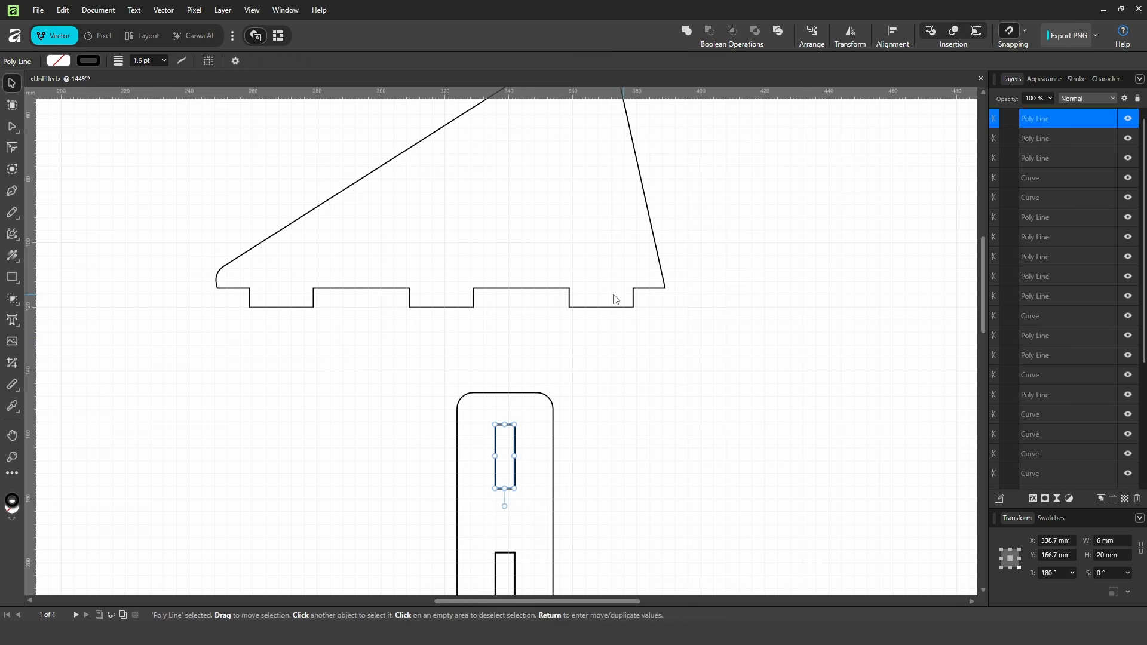
pyautogui.scroll(-4, 667, 394)
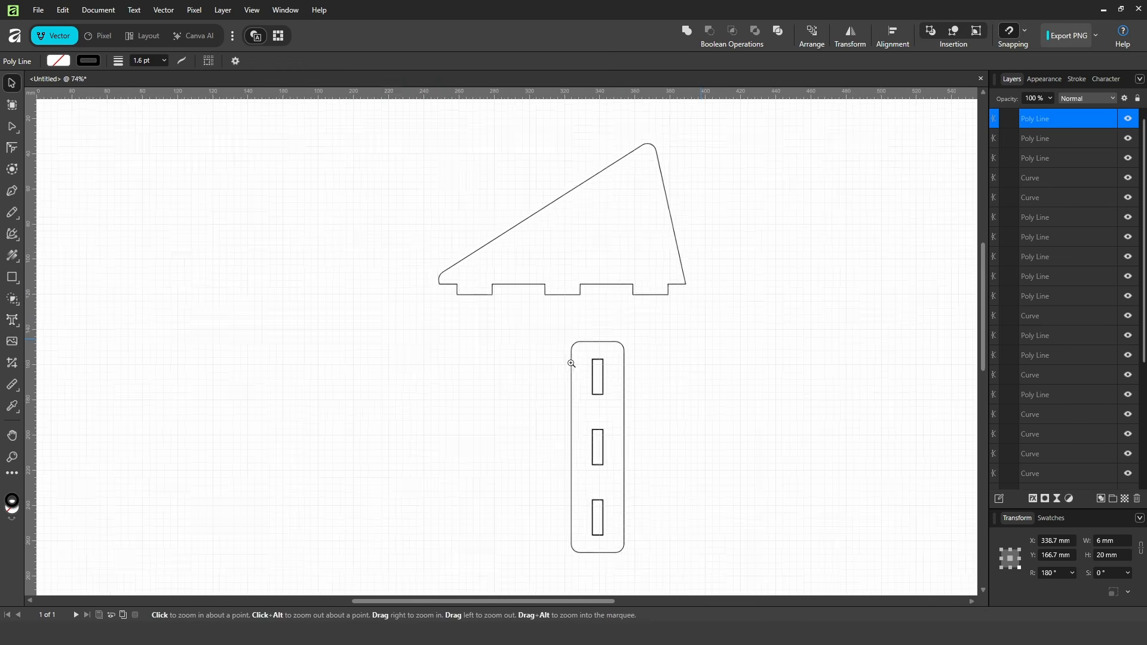
# Undo the guide rectangle, tab extension and guide line removal, back to the rotated triangle resting on the guide line
pyautogui.hotkey('ctrl', 'z')
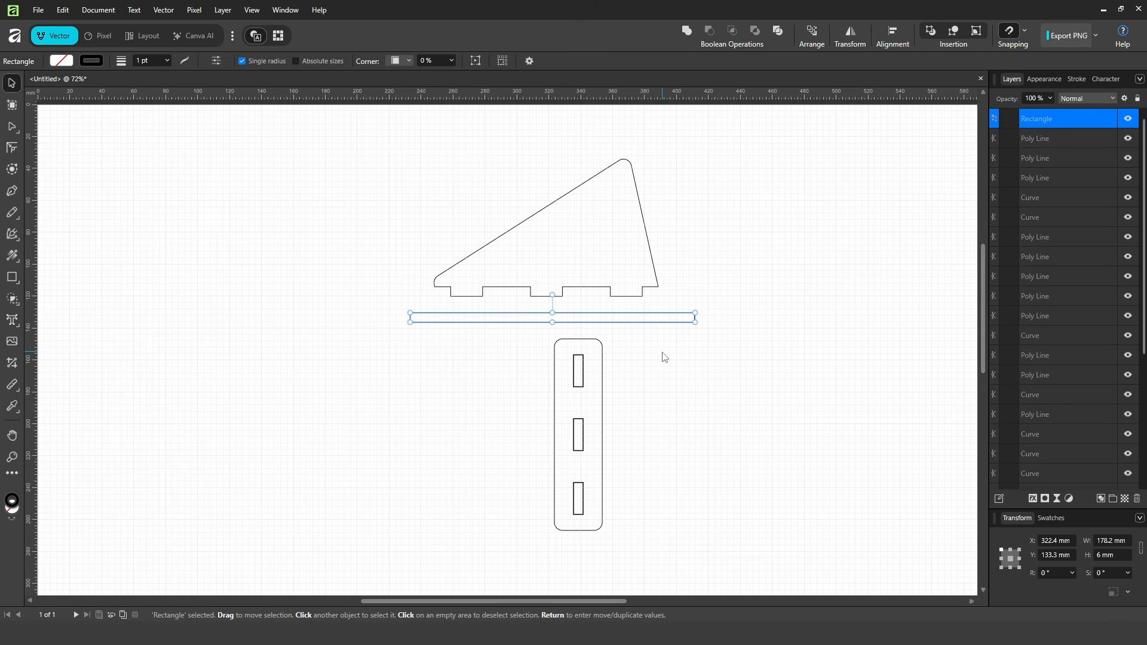
pyautogui.hotkey('ctrl', 'z')
pyautogui.hotkey('ctrl', 'z')
pyautogui.hotkey('ctrl', 'z')
pyautogui.hotkey('ctrl', 'z')
pyautogui.hotkey('ctrl', 'z')
pyautogui.hotkey('ctrl', 'z')
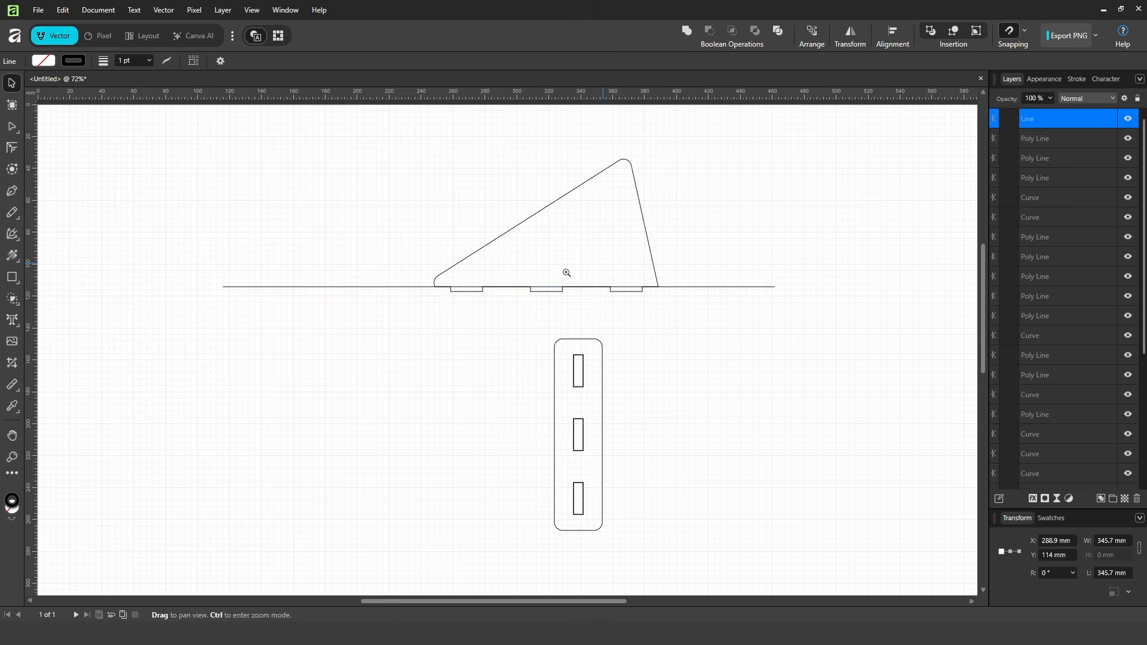
# Draw a guide rectangle about 157 mm long beneath the triangle's tabs and set its height to 6 mm
pyautogui.scroll(6, 717, 316)
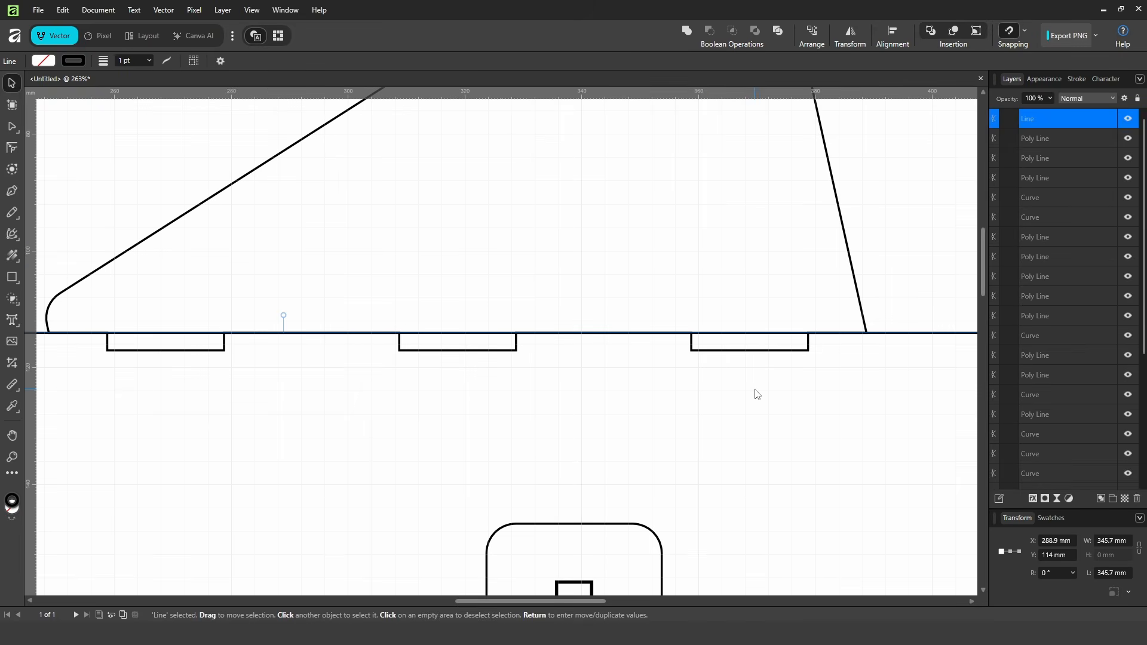
pyautogui.scroll(-1, 652, 382)
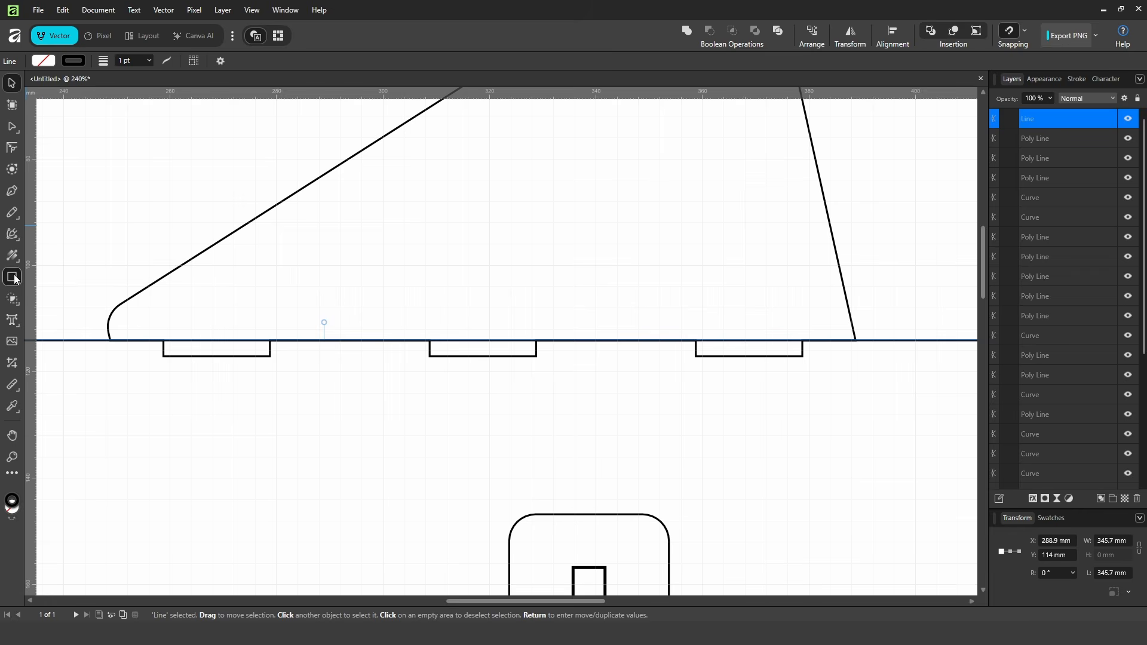
pyautogui.click(12, 276)
pyautogui.moveTo(104, 402); pyautogui.dragTo(942, 361)
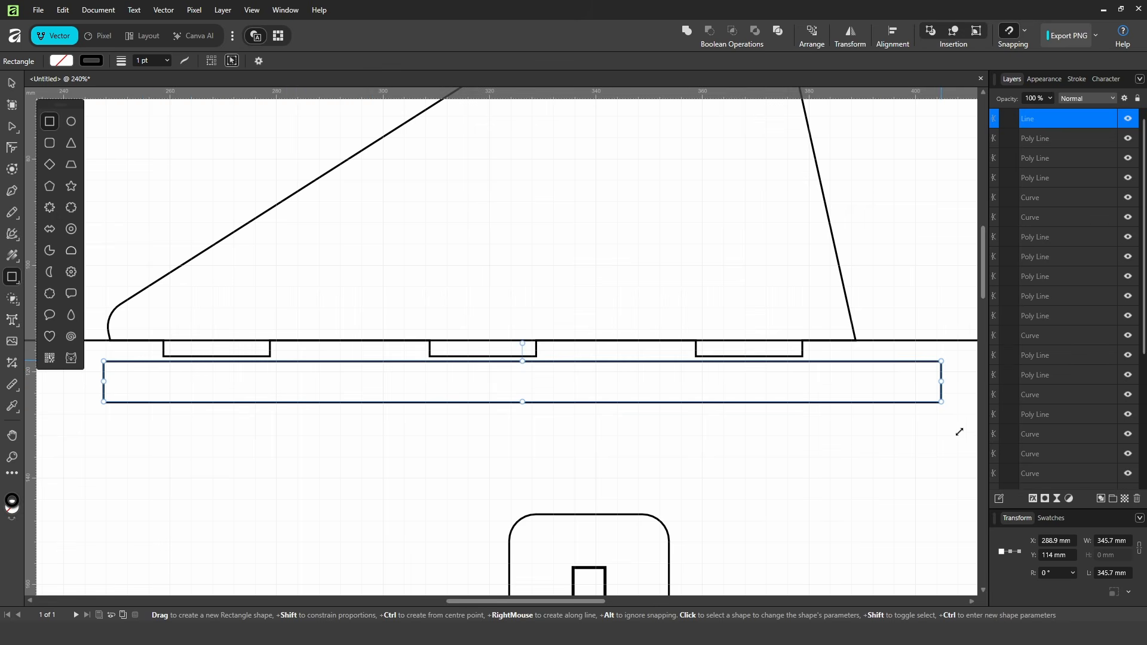
pyautogui.click(1104, 555)
pyautogui.write('8')
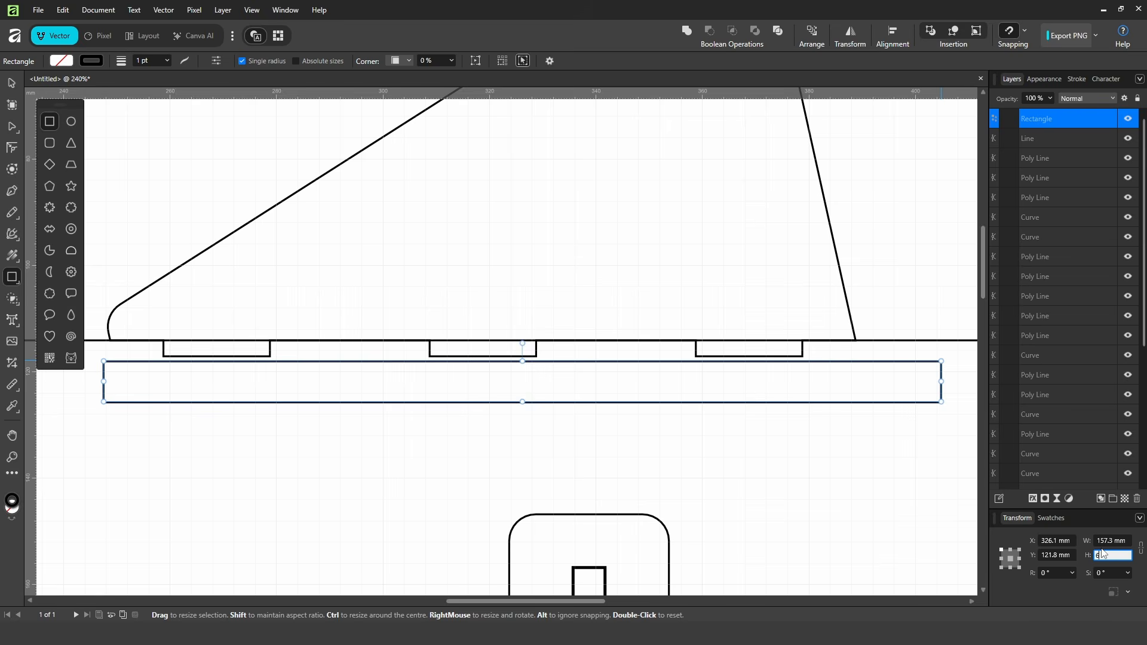
pyautogui.press('Return')
pyautogui.click(12, 83)
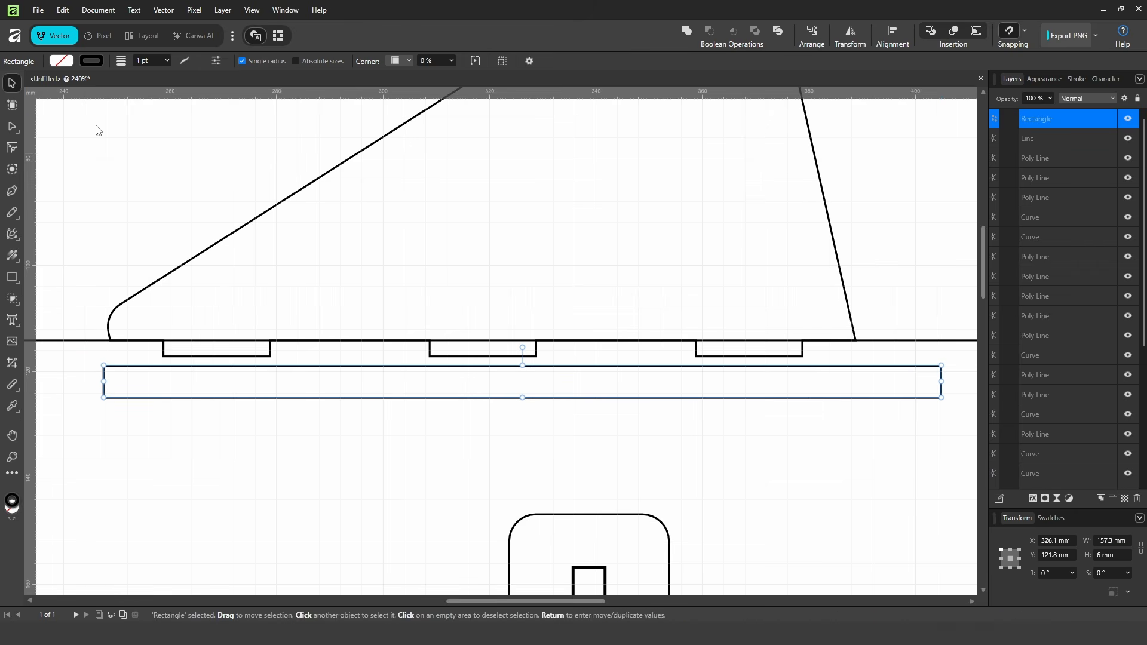
# Align the 6 mm guide rectangle's lower edge with the tabs' lower edge and move the guide line clear below it
pyautogui.moveTo(848, 402); pyautogui.dragTo(803, 363)
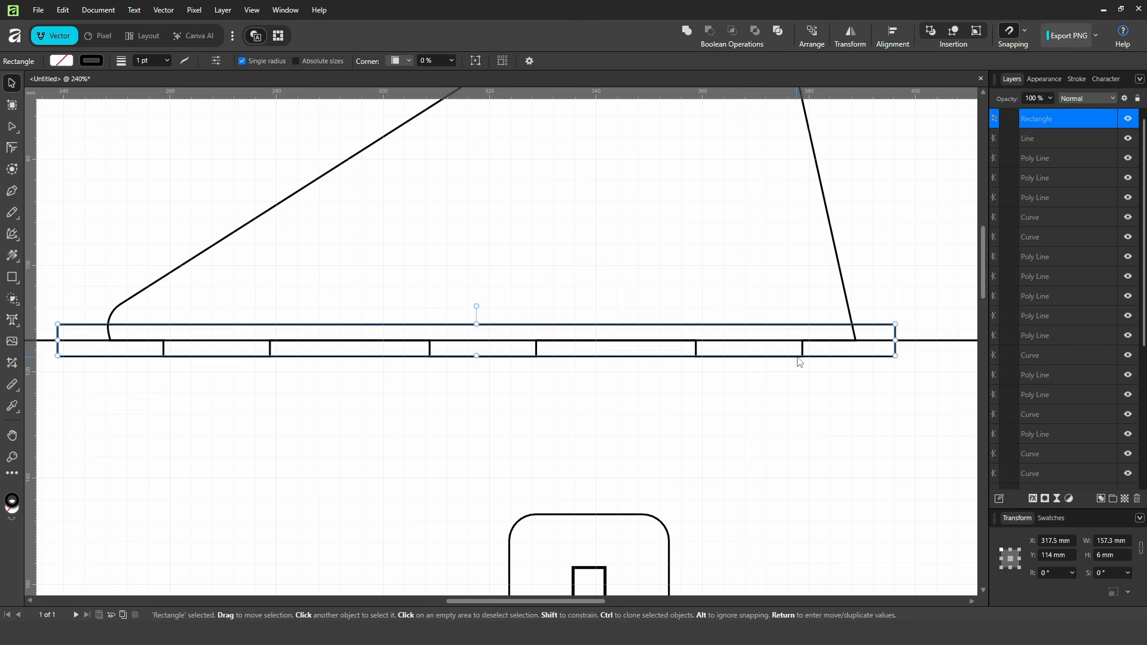
pyautogui.moveTo(925, 339); pyautogui.dragTo(916, 482)
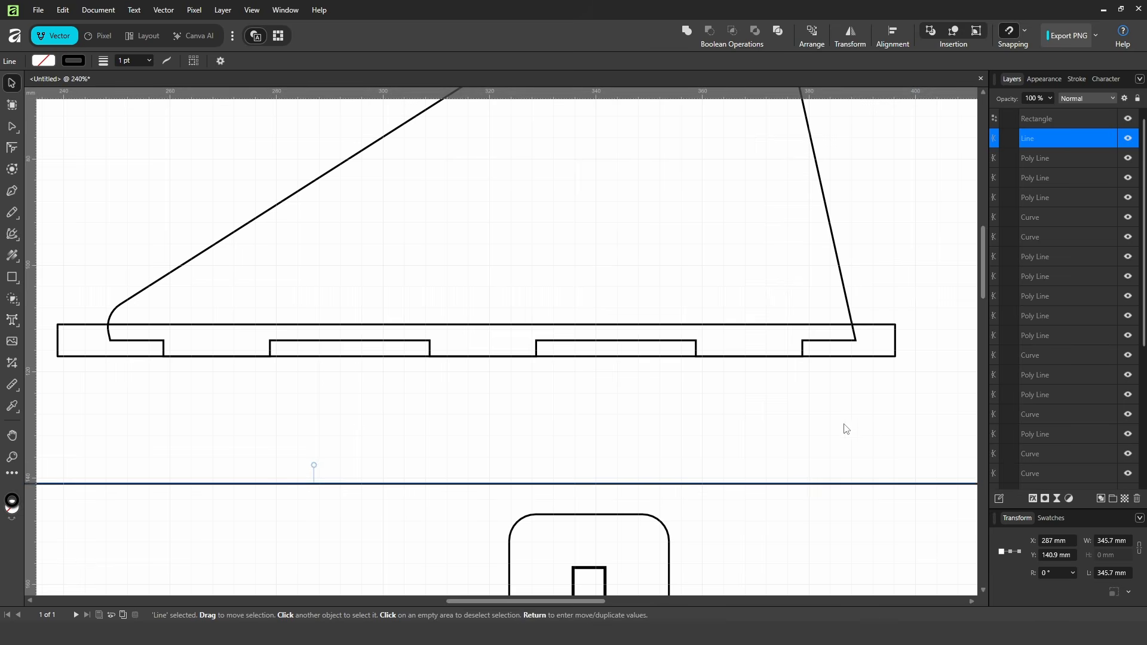
pyautogui.click(808, 399)
# With the Node tool, raise the four base nodes between the triangle's tabs to the guide rectangle's upper edge
pyautogui.moveTo(290, 354); pyautogui.dragTo(377, 350)
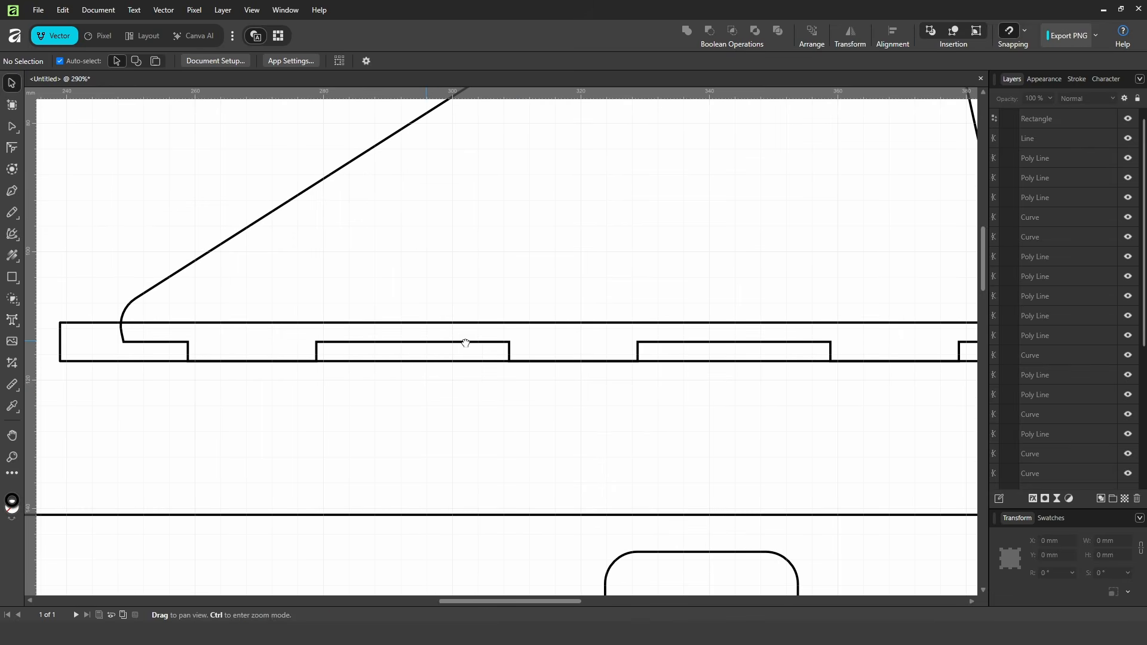
pyautogui.moveTo(463, 341); pyautogui.dragTo(419, 342)
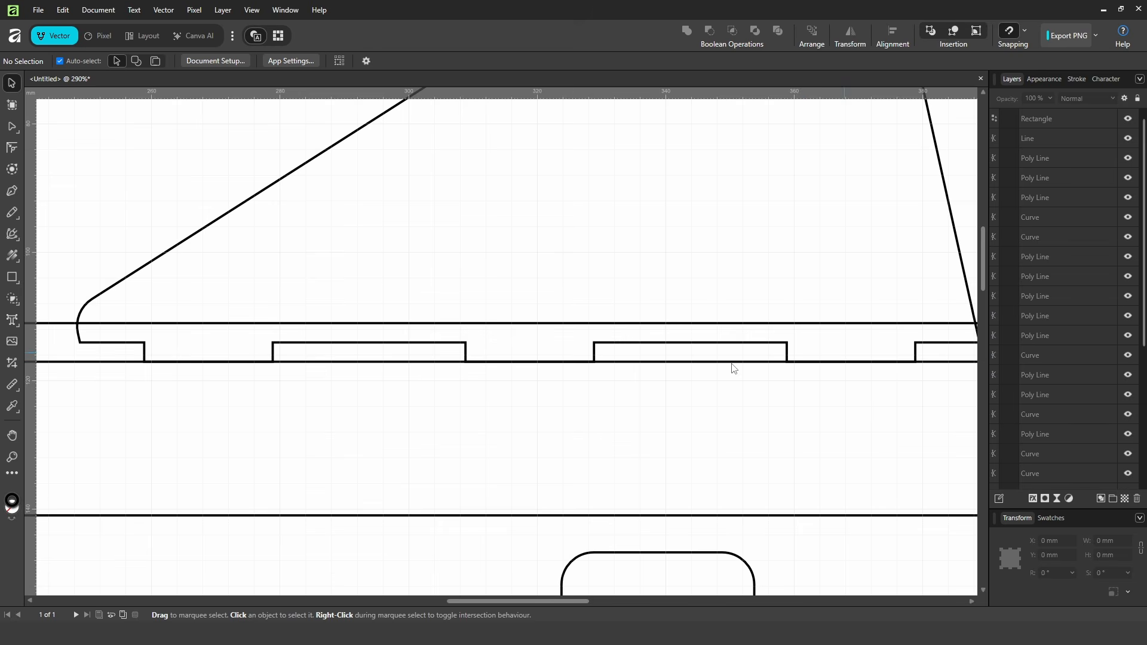
pyautogui.click(423, 343)
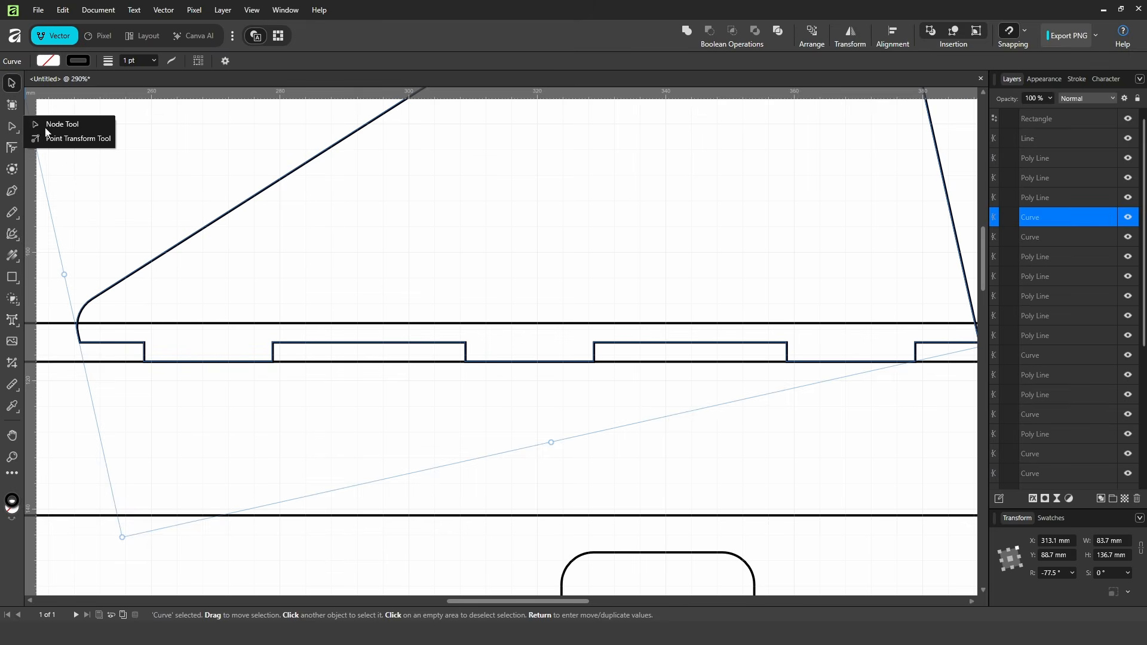
pyautogui.click(12, 126)
pyautogui.moveTo(249, 336); pyautogui.dragTo(787, 323)
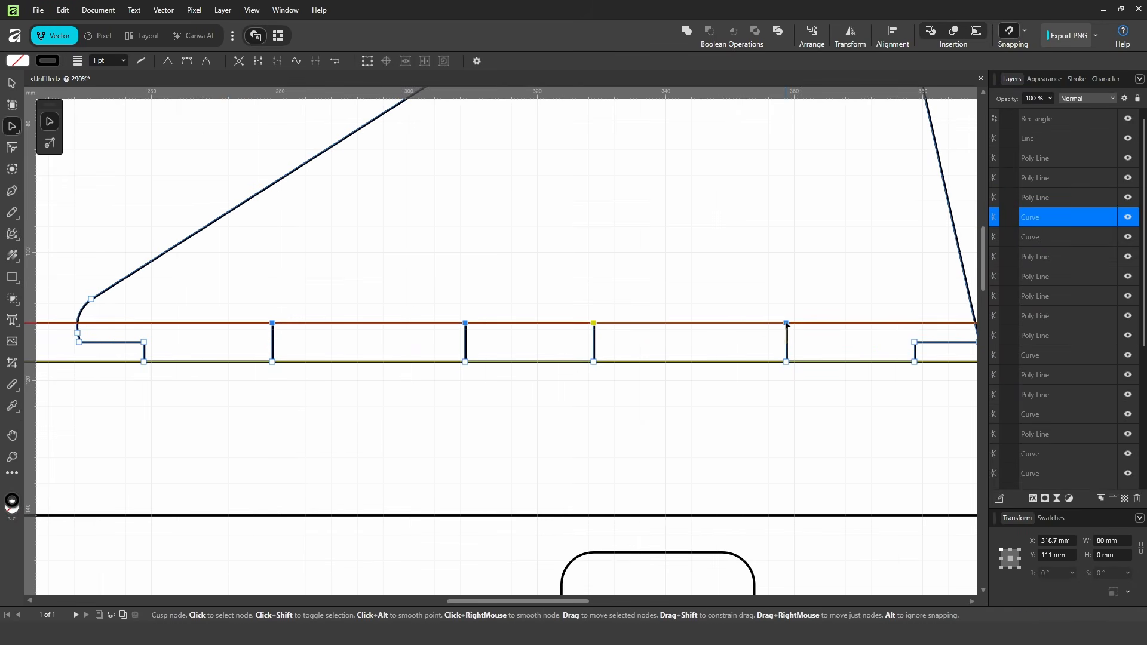
# Raise the left tab's outer corner and the rounded corner's end node to the guide rectangle's upper edge, deleting the leftover corner node
pyautogui.moveTo(274, 402); pyautogui.dragTo(585, 399)
pyautogui.moveTo(328, 282); pyautogui.dragTo(578, 269)
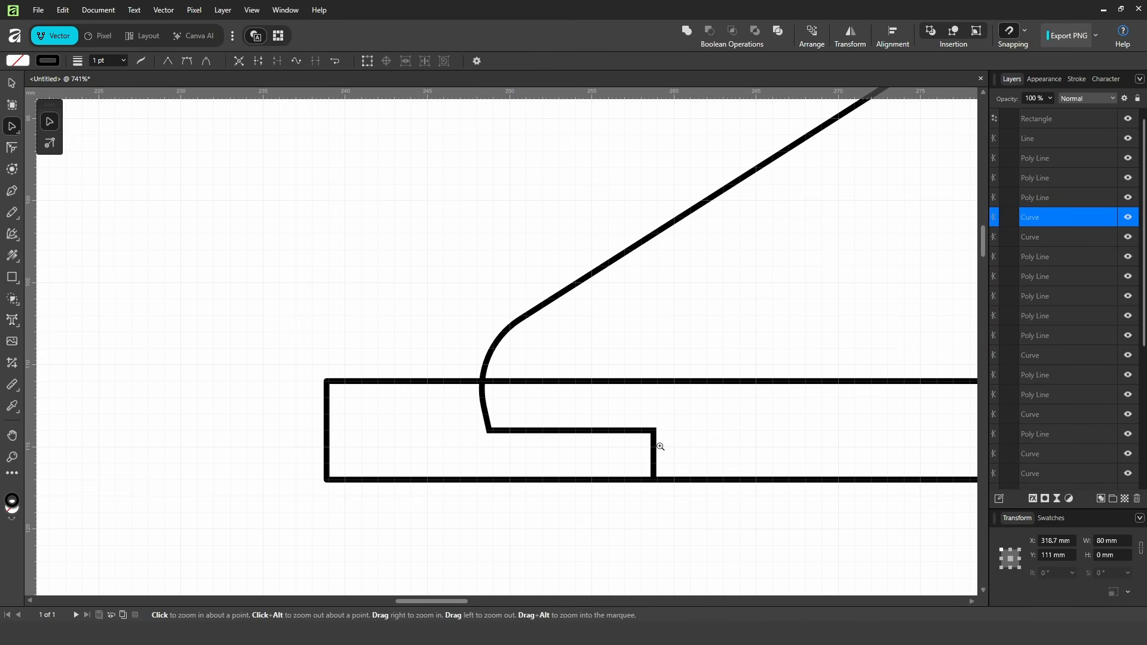
pyautogui.moveTo(658, 446); pyautogui.dragTo(651, 362)
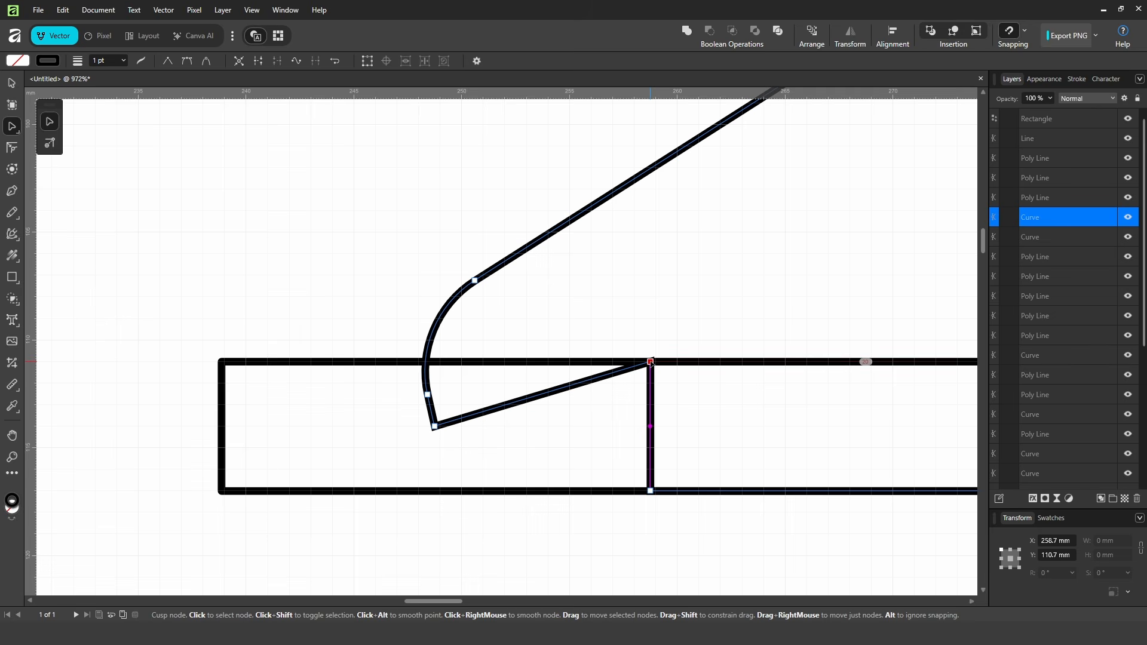
pyautogui.moveTo(428, 395); pyautogui.dragTo(425, 362)
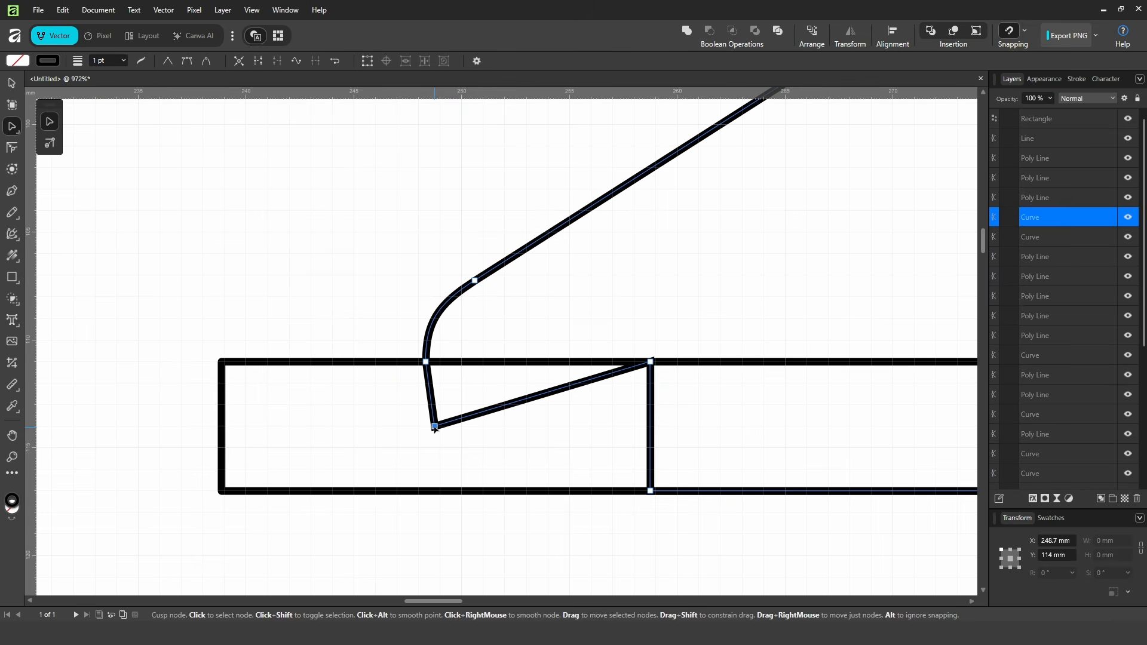
pyautogui.press('Delete')
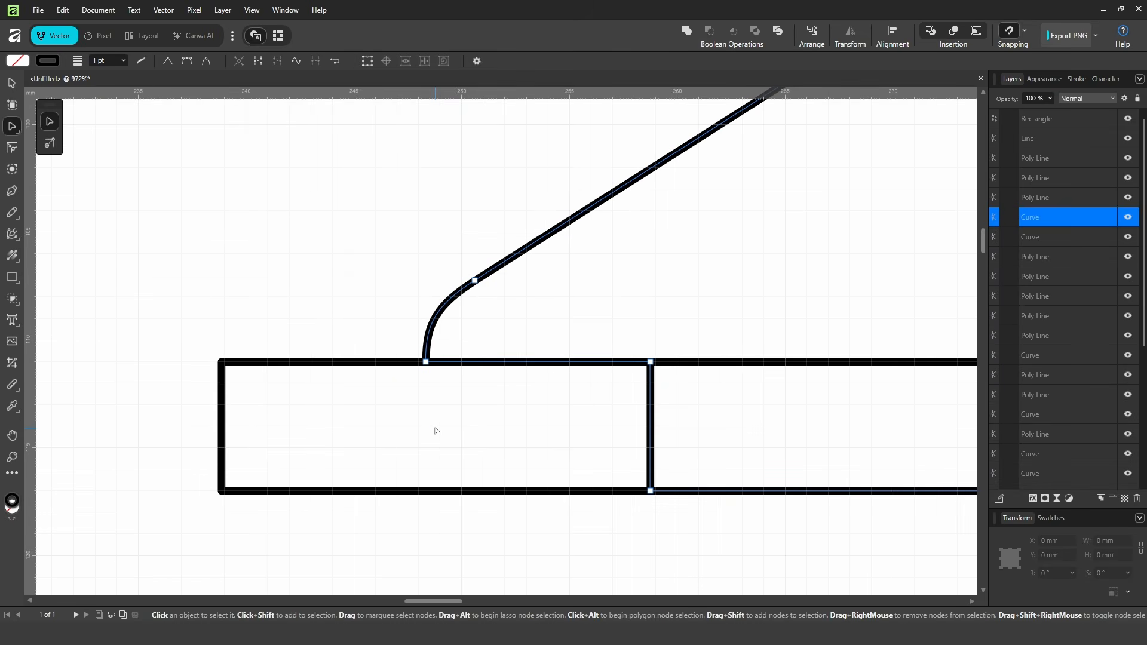
pyautogui.press('v')
pyautogui.click(491, 376)
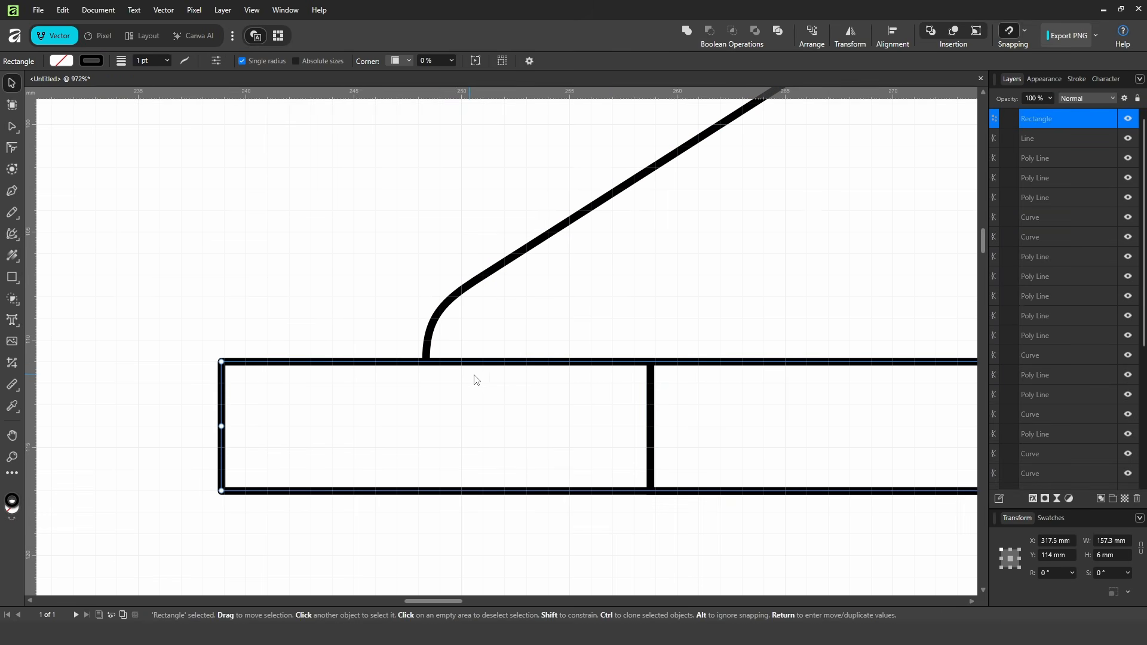
# Raise the right tab's outer base node to the guide rectangle's upper edge with the Node tool
pyautogui.scroll(-5, 361, 418)
pyautogui.hscroll(10, 686, 412)
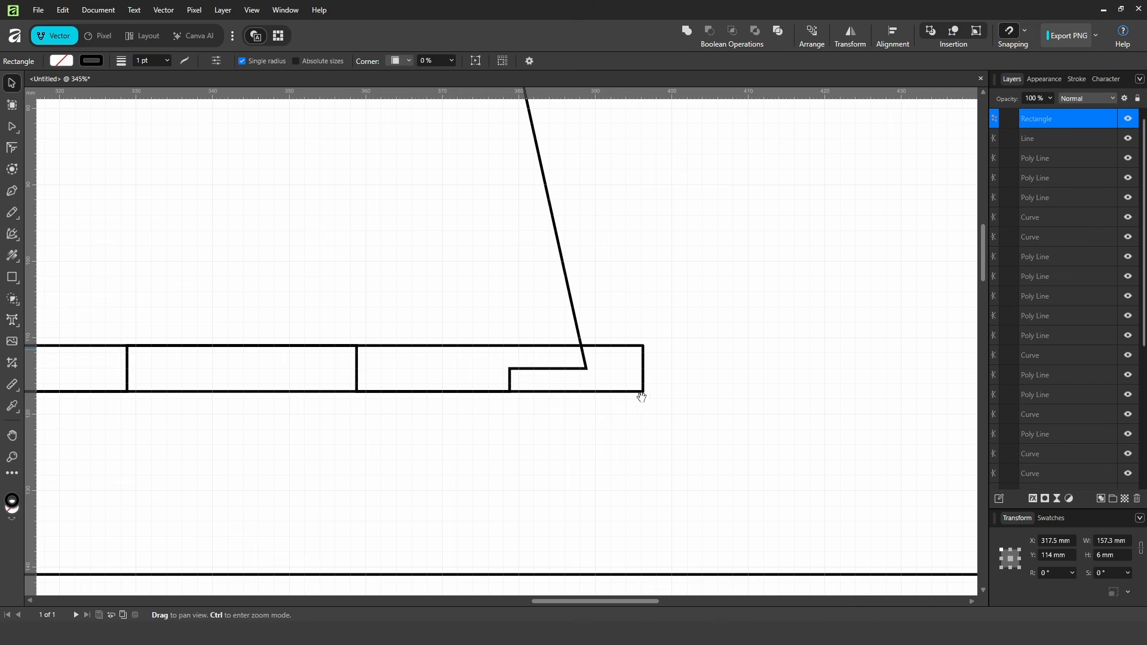
pyautogui.scroll(5, 641, 397)
pyautogui.click(624, 408)
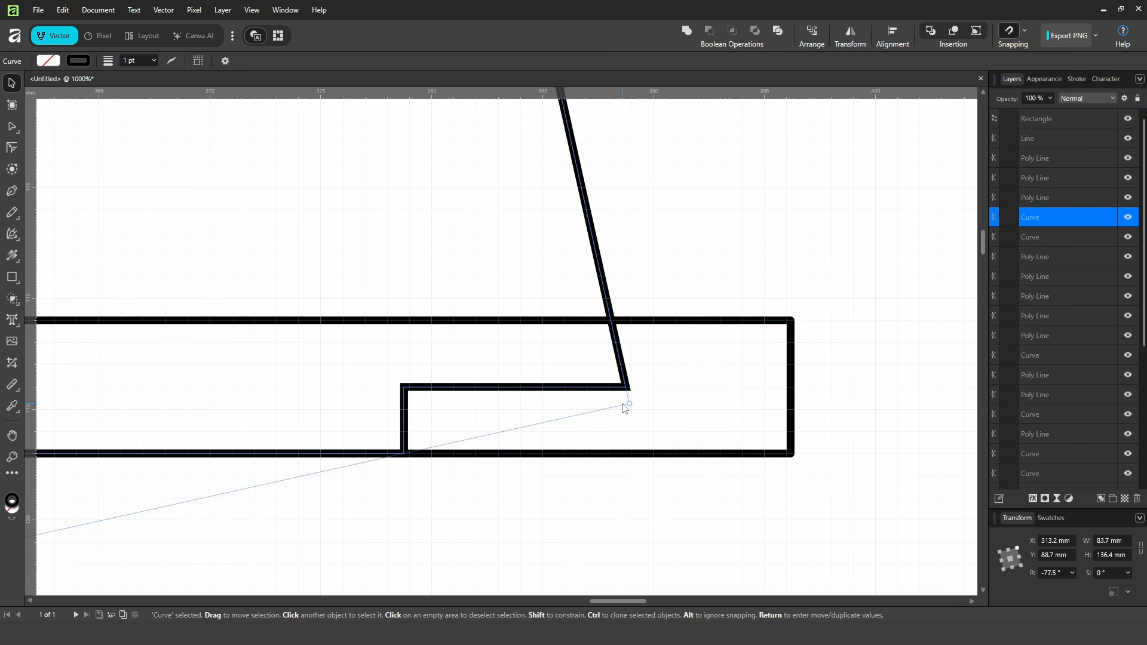
pyautogui.click(10, 126)
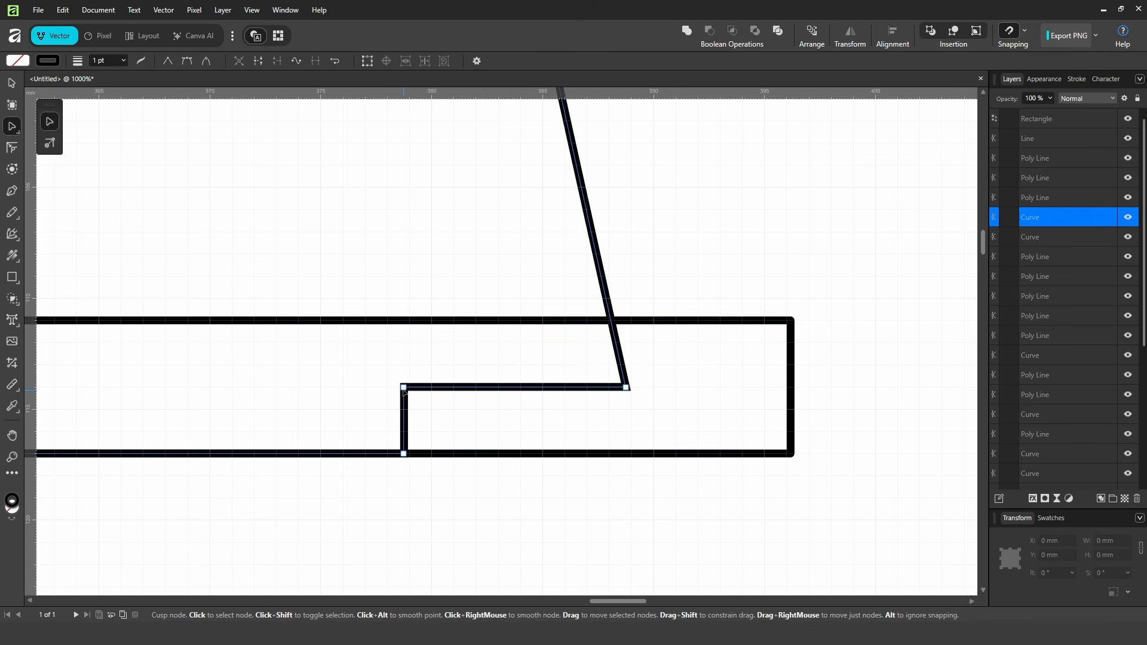
pyautogui.moveTo(404, 387); pyautogui.dragTo(404, 321)
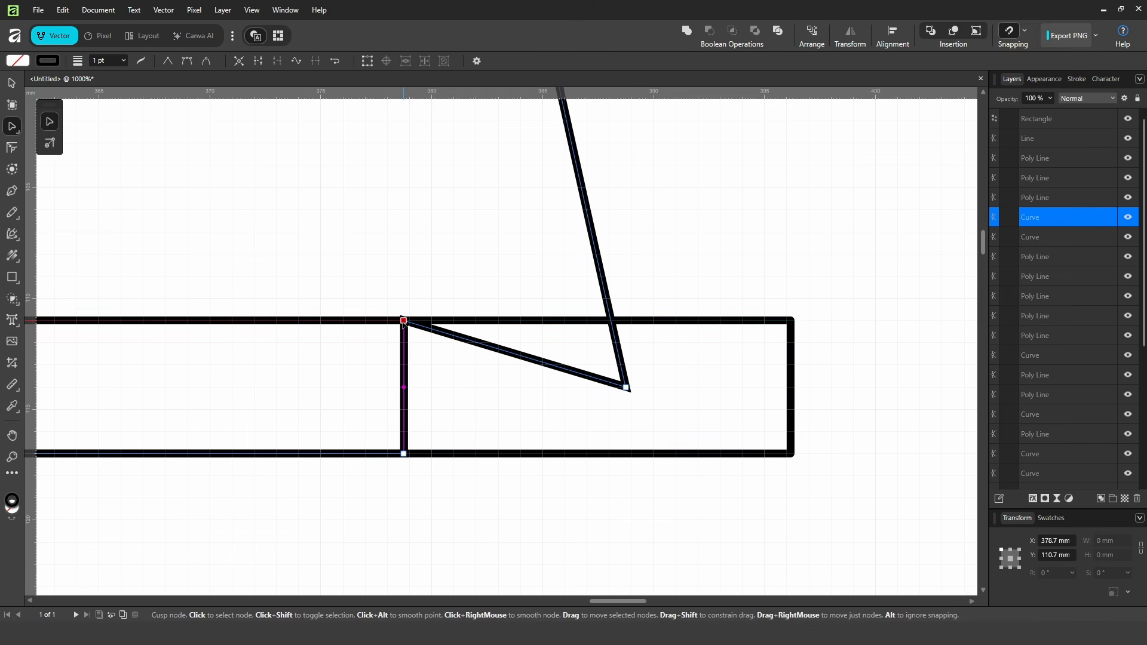
# Add a node where the triangle's steep side crosses the guide rectangle's upper edge and delete the corner node below it
pyautogui.click(609, 312)
pyautogui.scroll(3, 610, 321)
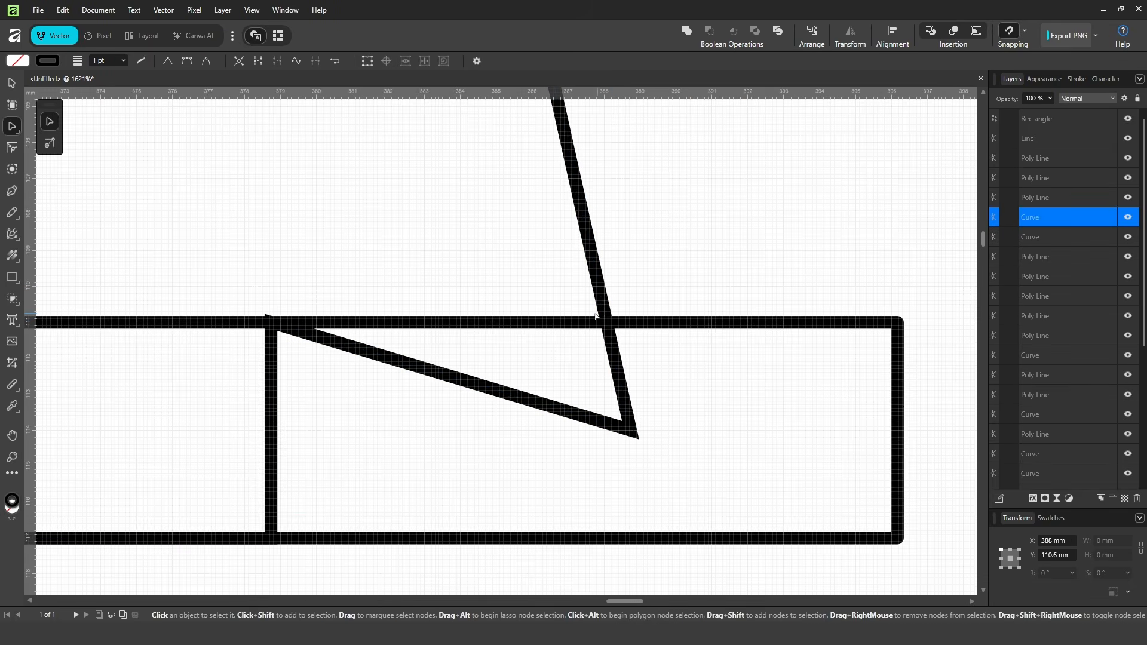
pyautogui.moveTo(609, 311); pyautogui.dragTo(611, 317)
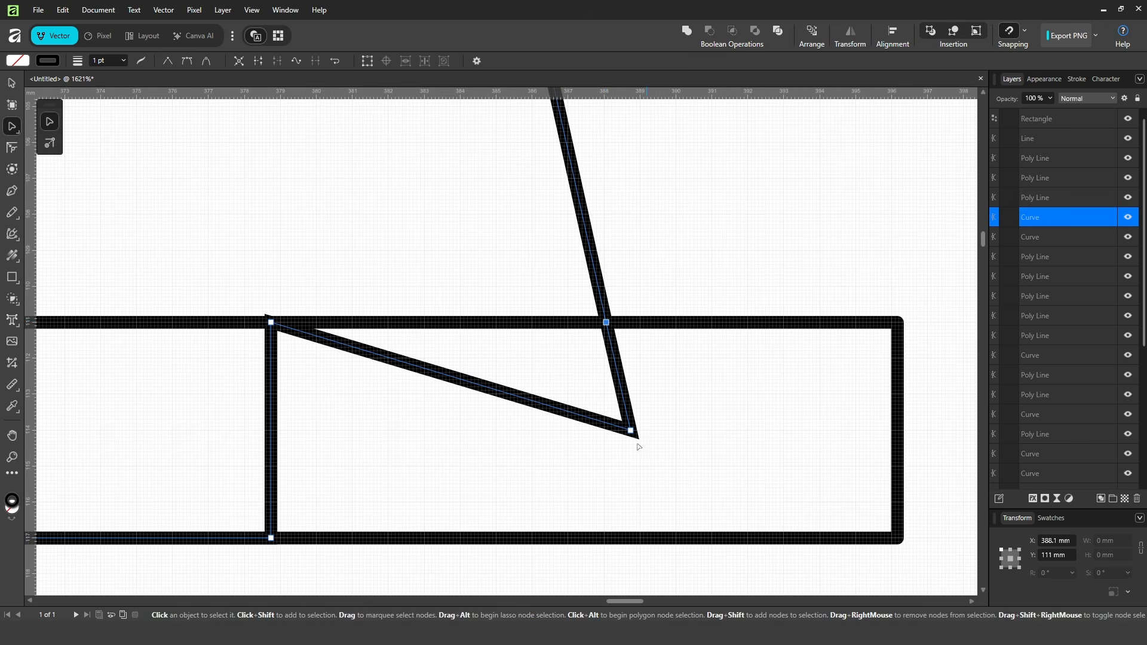
pyautogui.moveTo(630, 441); pyautogui.dragTo(612, 420)
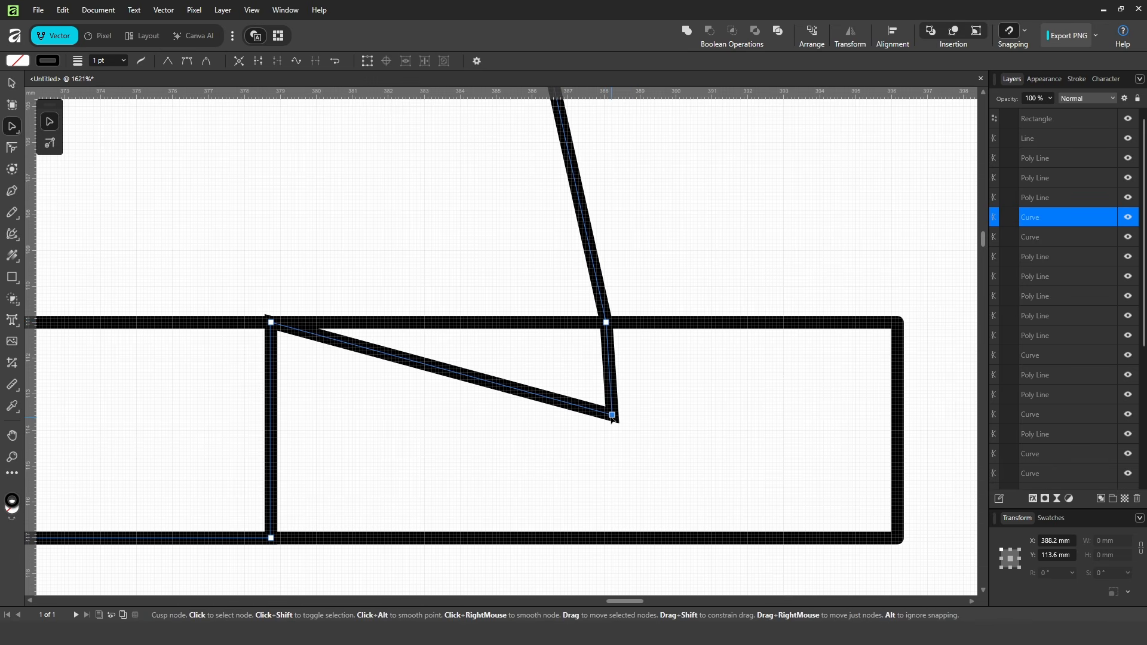
pyautogui.press('Delete')
pyautogui.press('Escape')
pyautogui.scroll(-10, 632, 311)
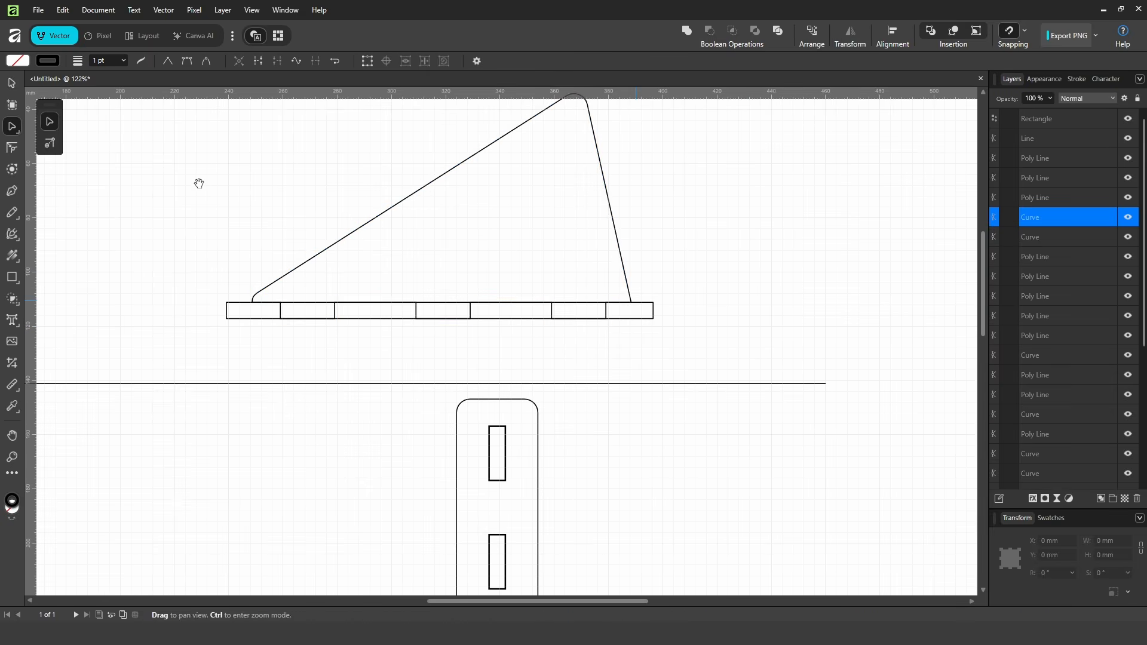
# Delete the guide rectangle and the horizontal guide line
pyautogui.click(12, 83)
pyautogui.click(652, 312)
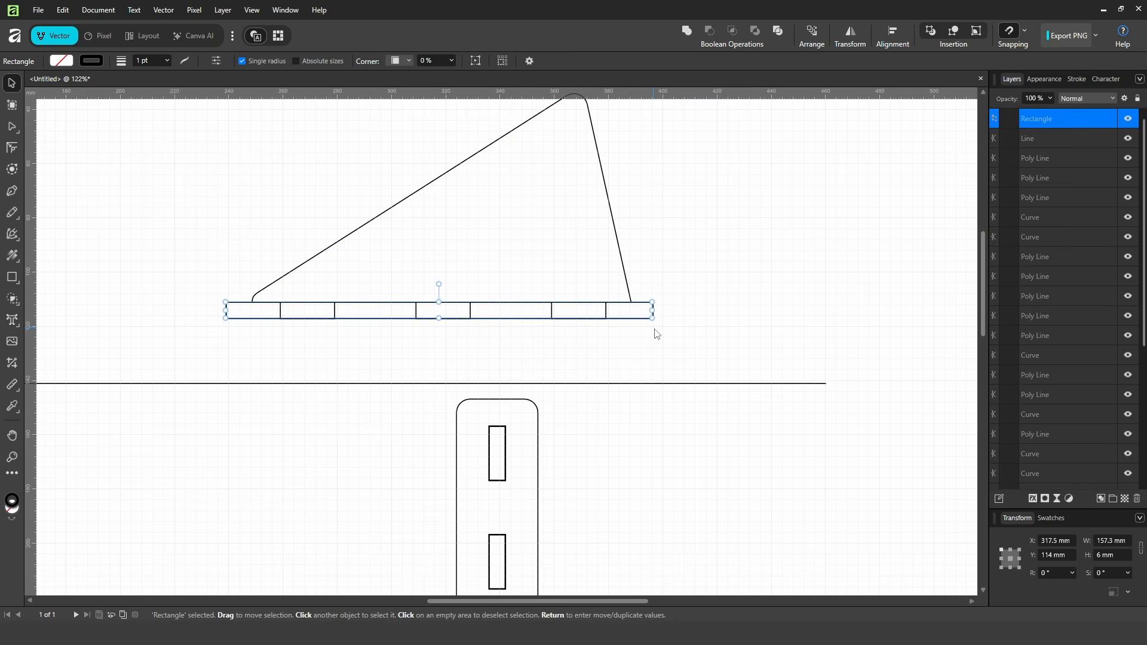
pyautogui.press('Delete')
pyautogui.scroll(-4, 743, 328)
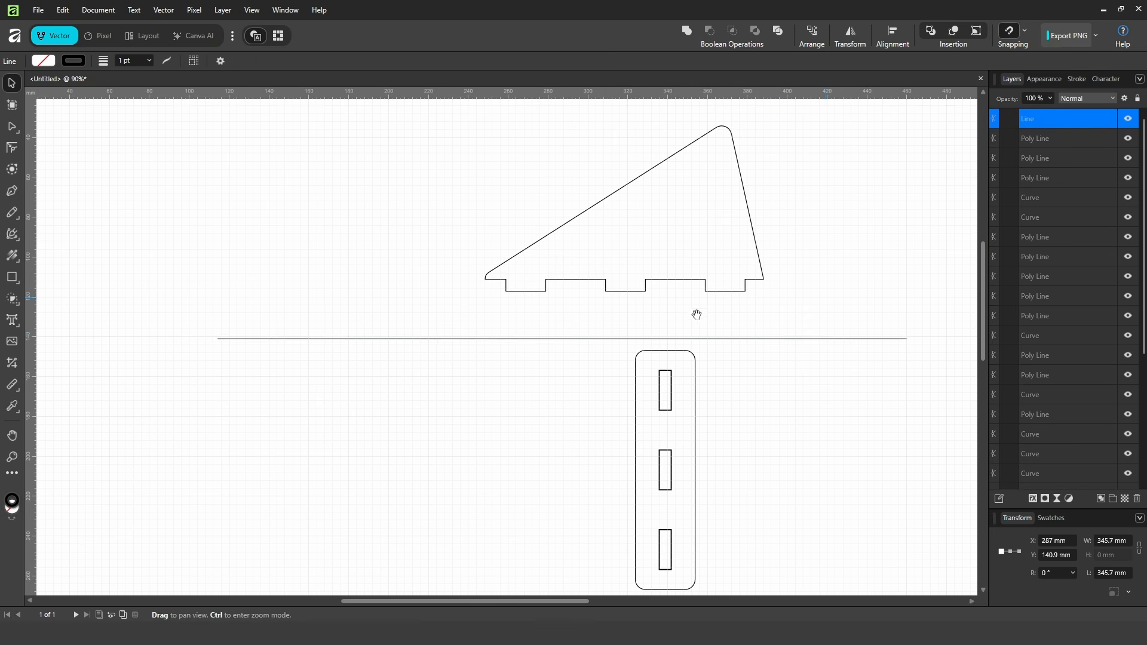
pyautogui.press('Delete')
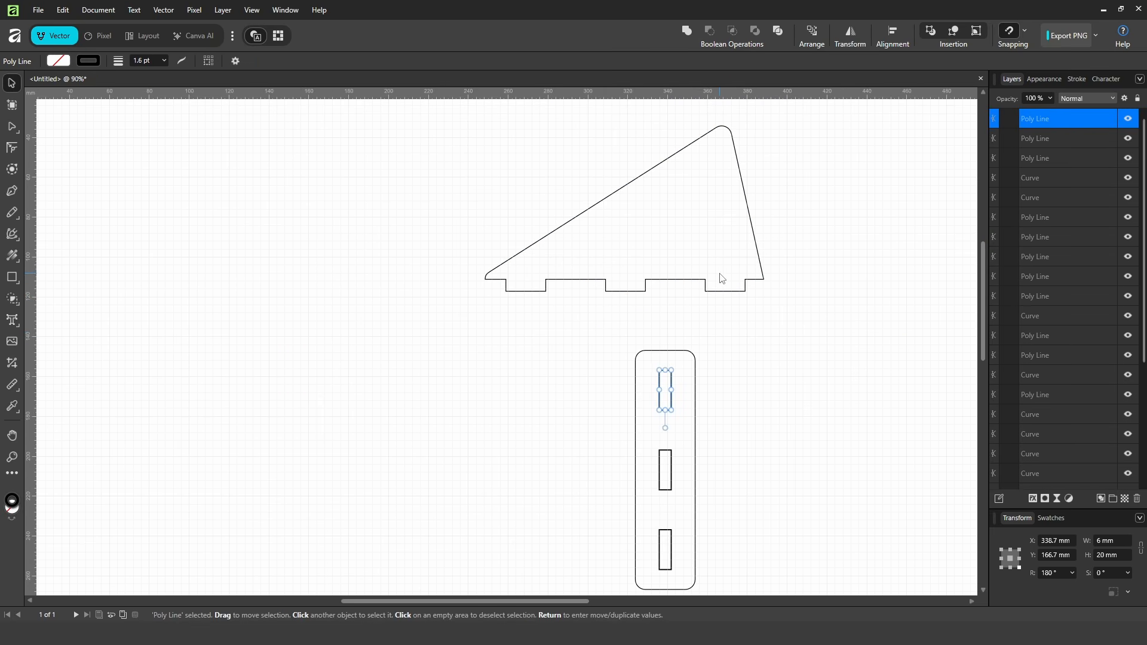
pyautogui.scroll(-3, 721, 287)
pyautogui.click(779, 251)
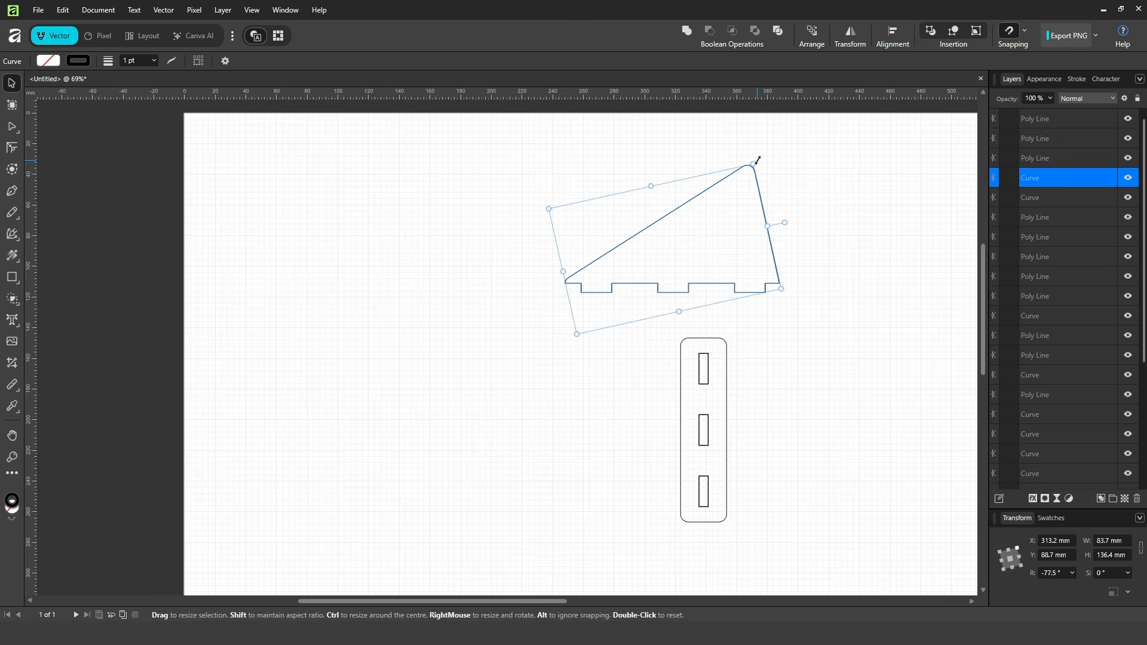
pyautogui.moveTo(758, 160); pyautogui.dragTo(642, 476)
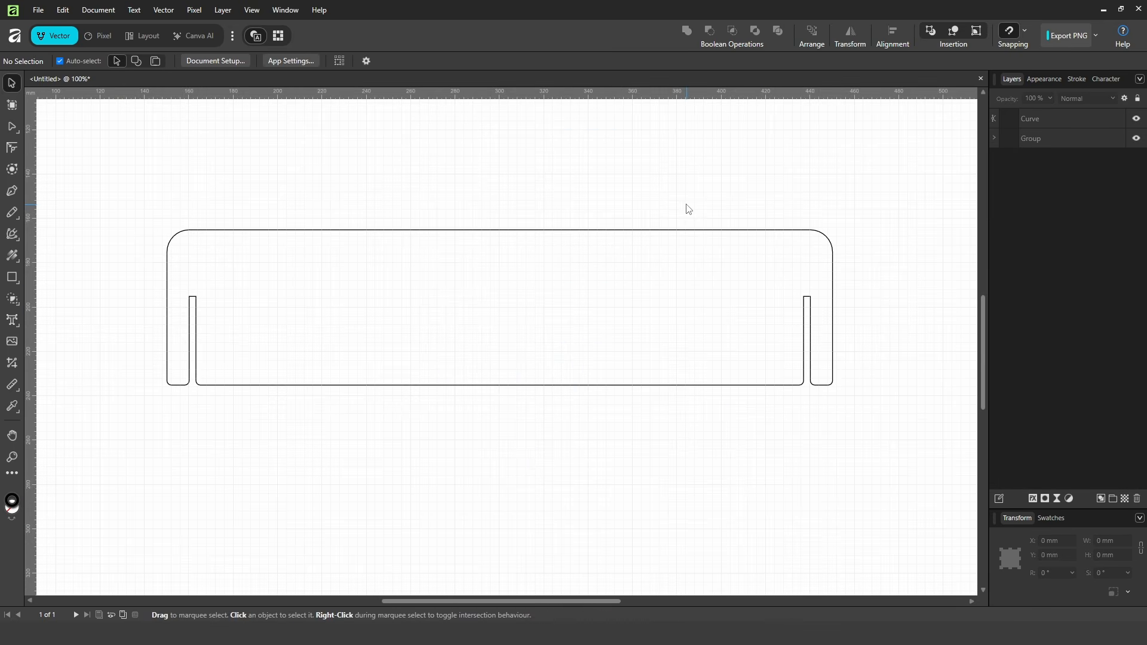
# Draw a guide rectangle about 285 by 121 mm over the slotted panel and set its width to 250 mm
pyautogui.click(12, 280)
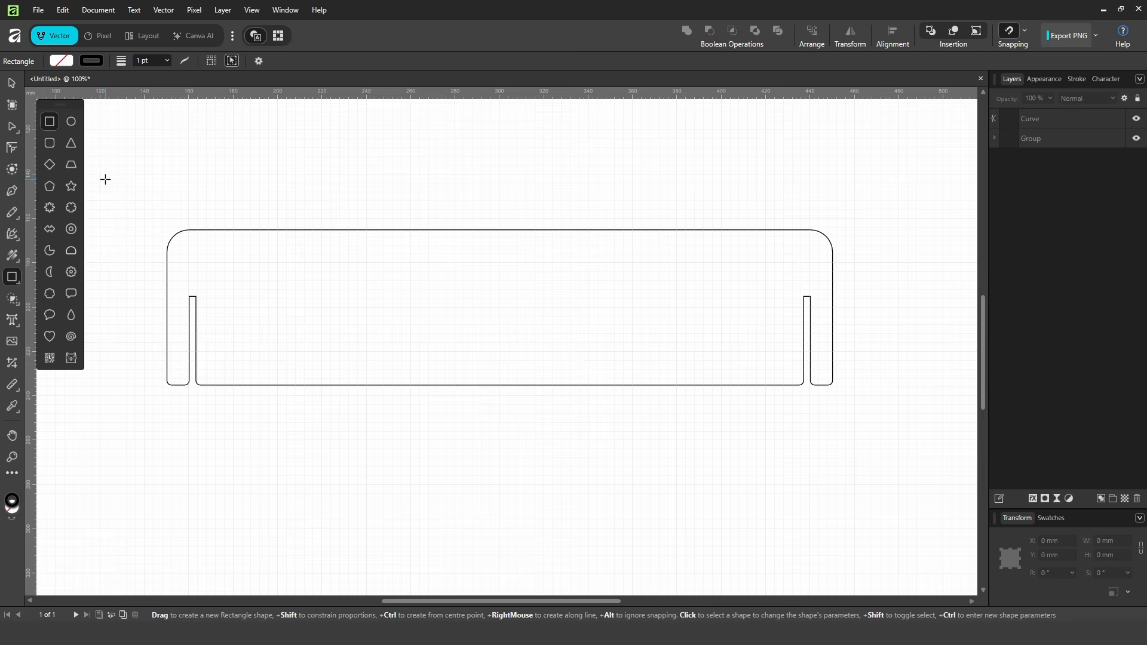
pyautogui.moveTo(105, 178); pyautogui.dragTo(739, 447)
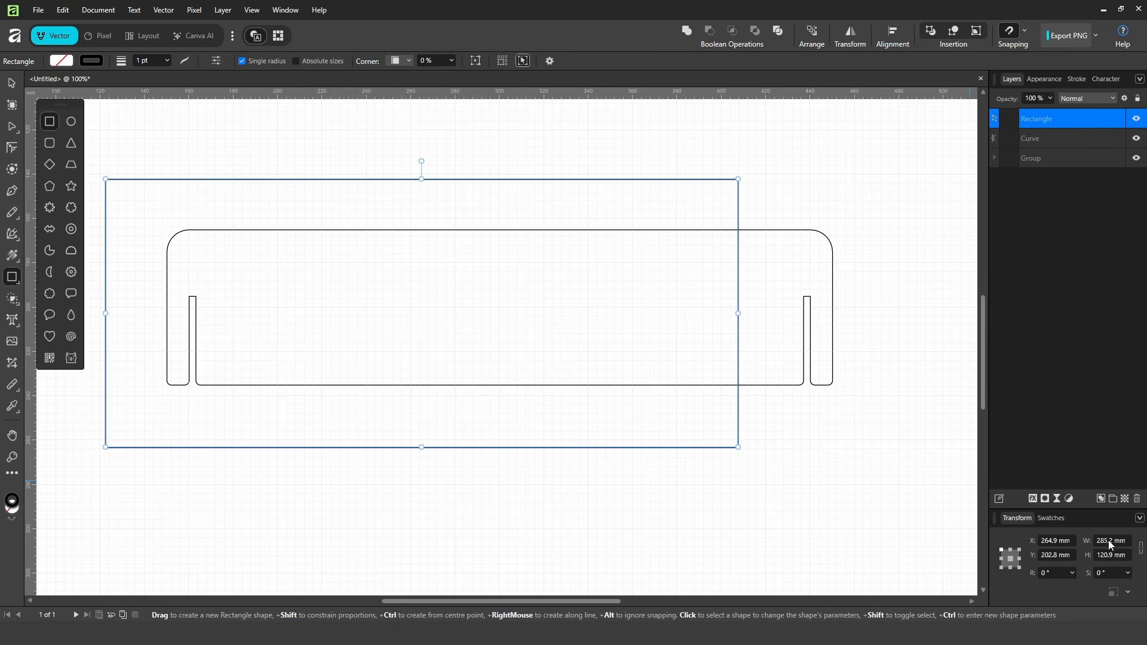
pyautogui.press('Return')
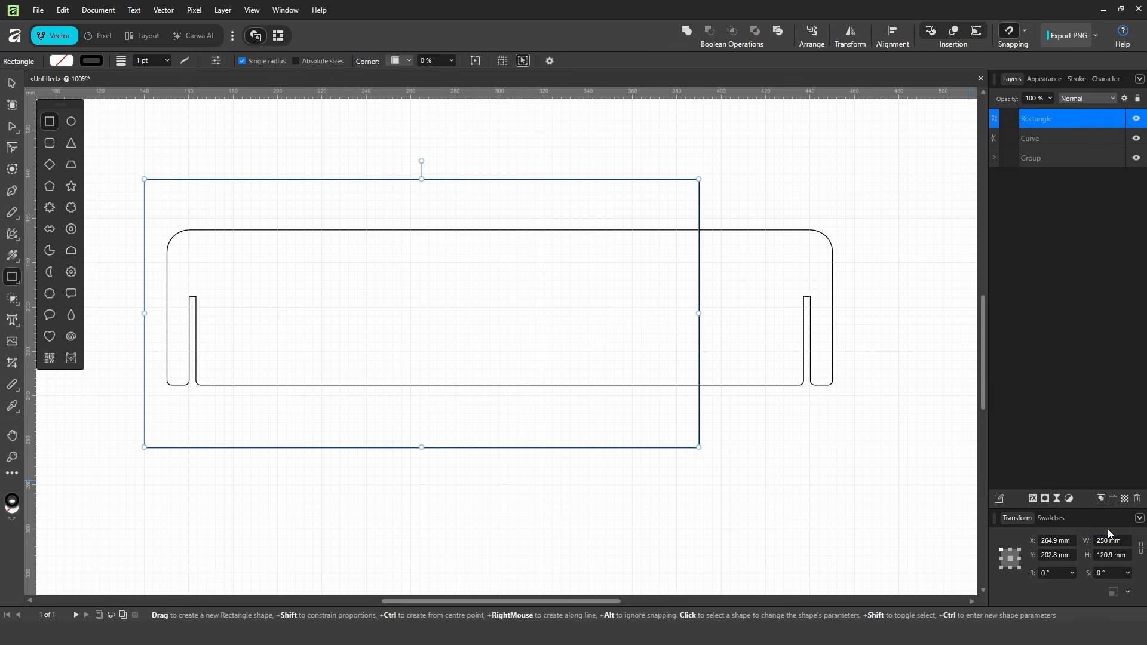
# Snap the guide rectangle's left edge to the slotted panel's left edge
pyautogui.click(10, 86)
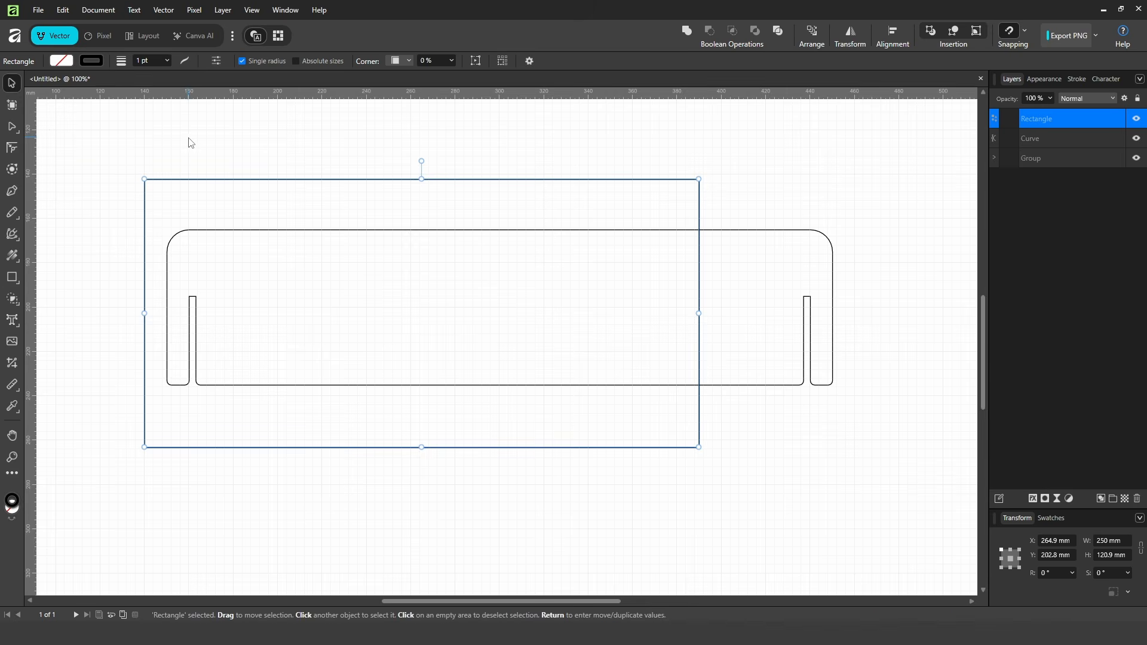
pyautogui.click(191, 143)
pyautogui.moveTo(148, 284); pyautogui.dragTo(169, 289)
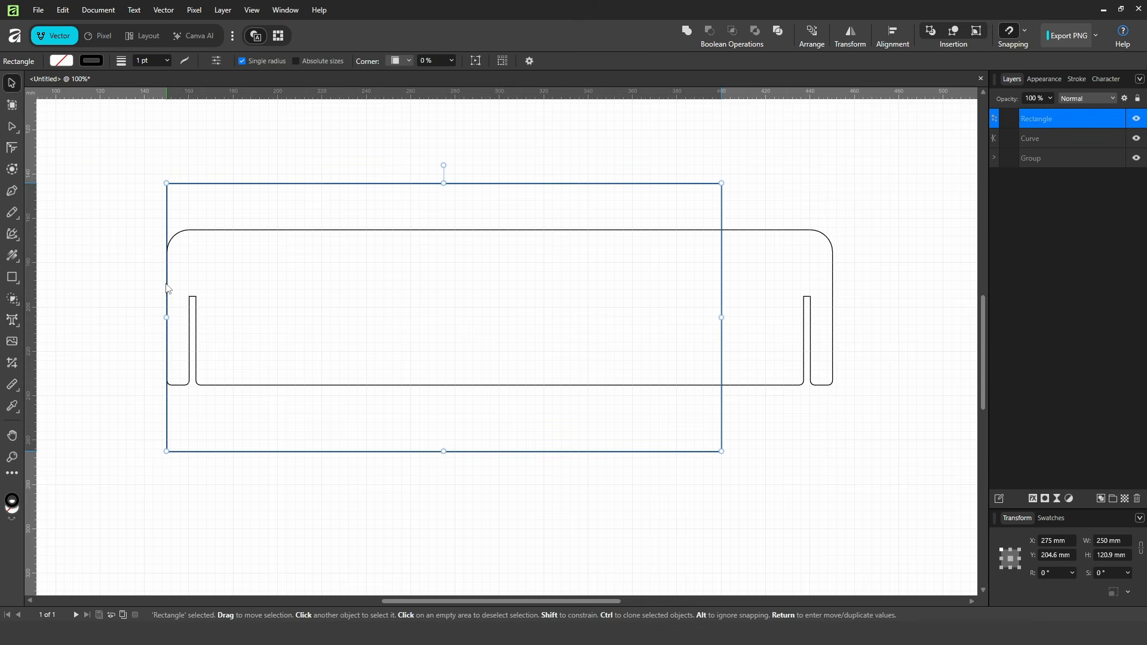
# Select all nodes at the panel's right end, including its slot, and move them to the guide rectangle's right edge
pyautogui.click(834, 345)
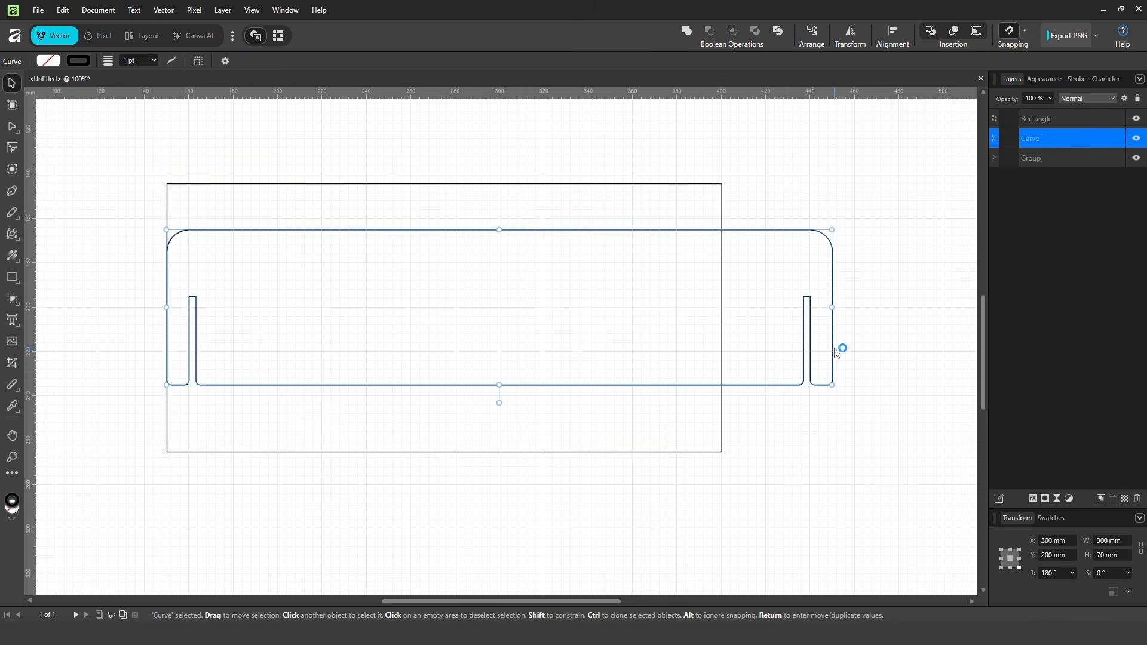
pyautogui.click(19, 132)
pyautogui.moveTo(900, 459); pyautogui.dragTo(740, 121)
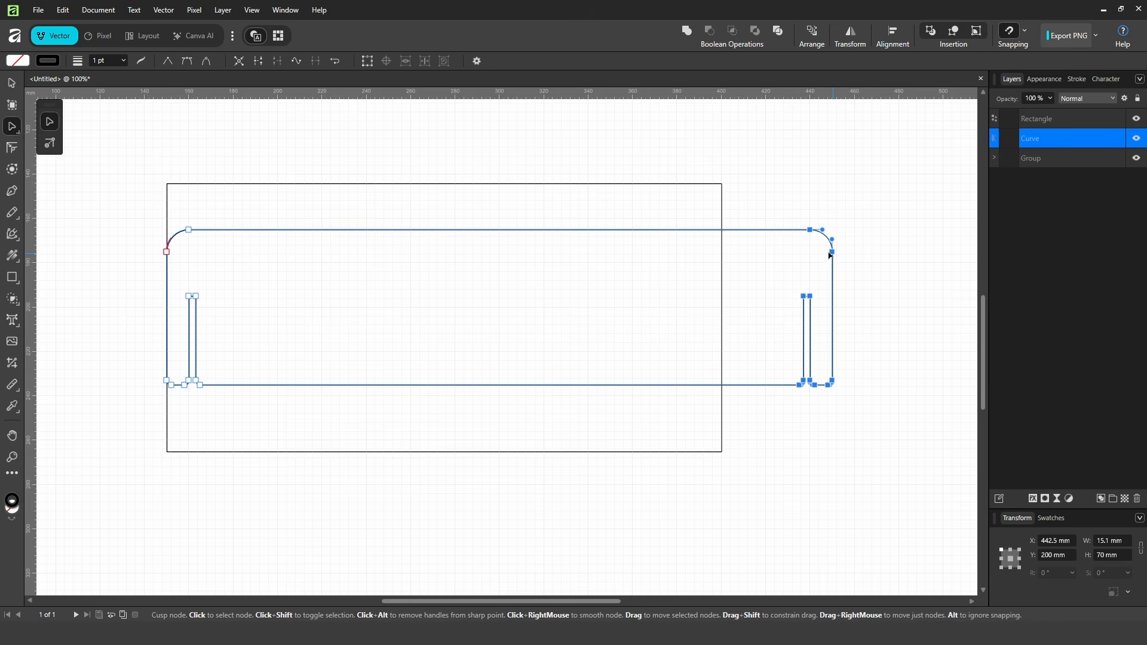
pyautogui.moveTo(831, 255); pyautogui.dragTo(722, 254)
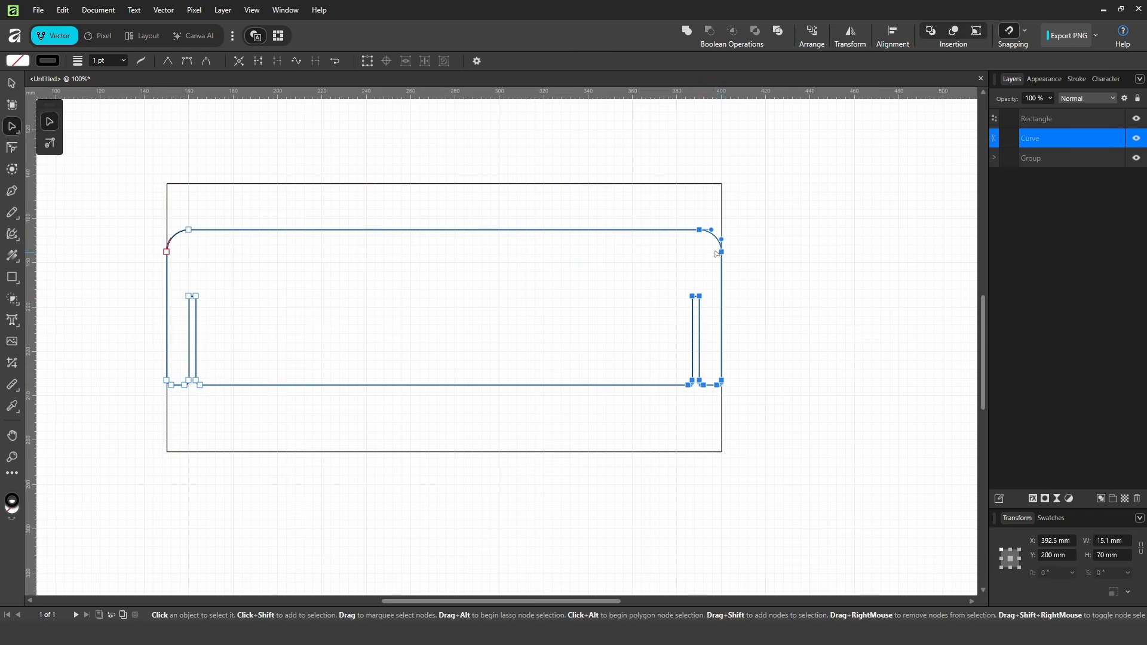
# Set the guide rectangle's width to 6 mm and move it beside the panel's right slot
pyautogui.click(12, 83)
pyautogui.click(757, 222)
pyautogui.moveTo(722, 214); pyautogui.dragTo(589, 220)
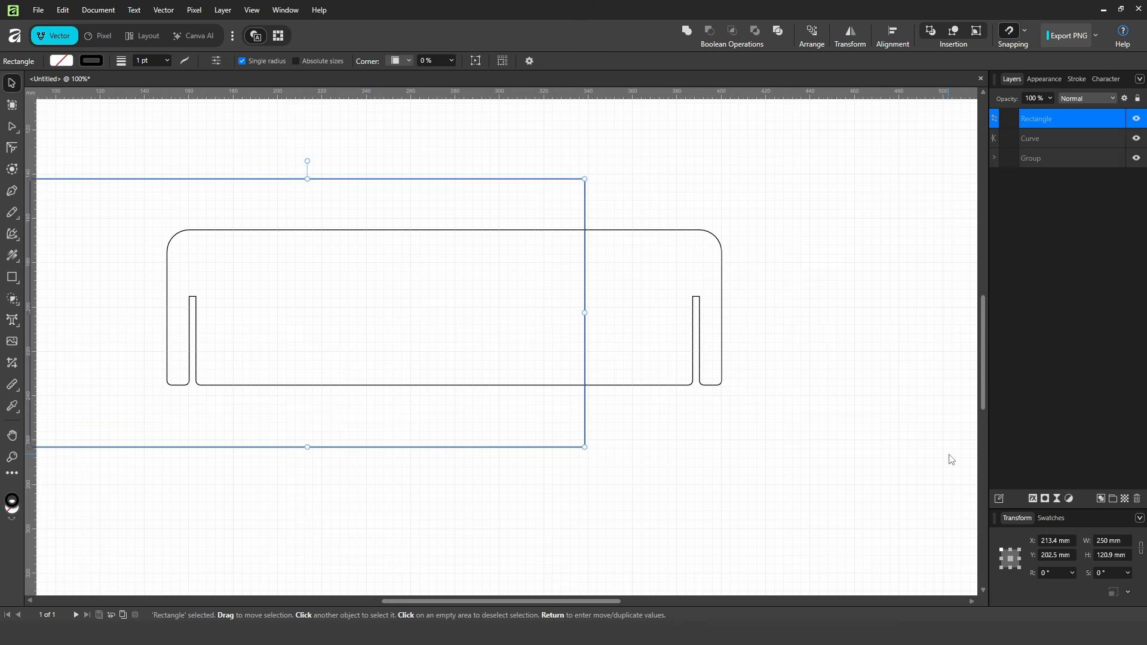
pyautogui.click(1106, 540)
pyautogui.write('6')
pyautogui.press('Return')
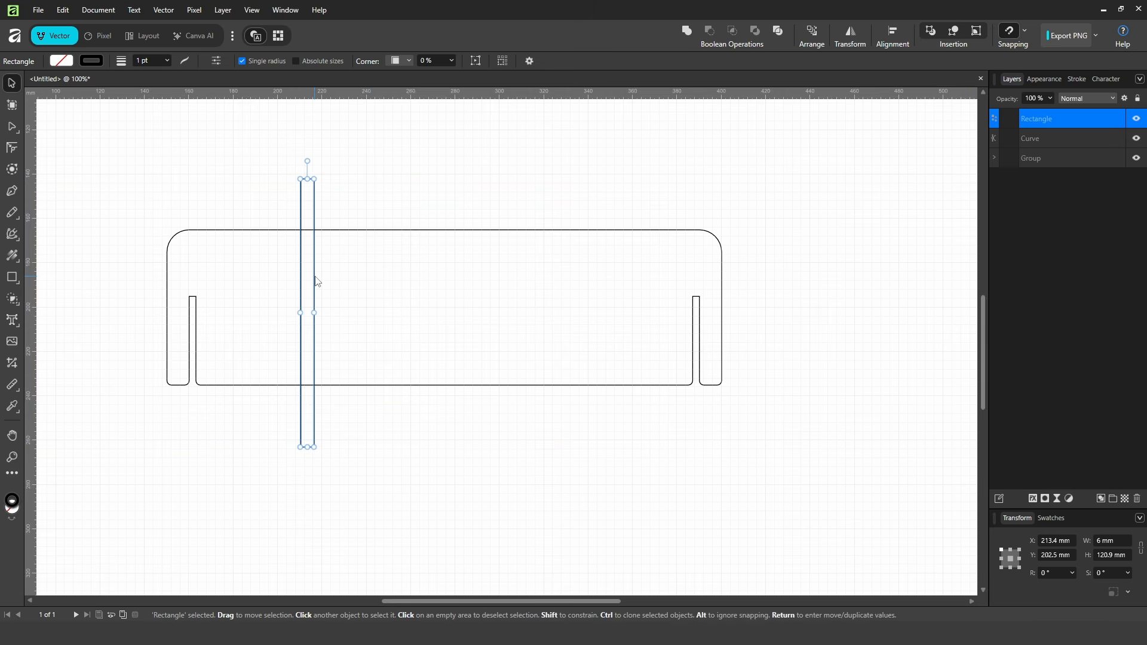
pyautogui.moveTo(314, 281); pyautogui.dragTo(956, 294)
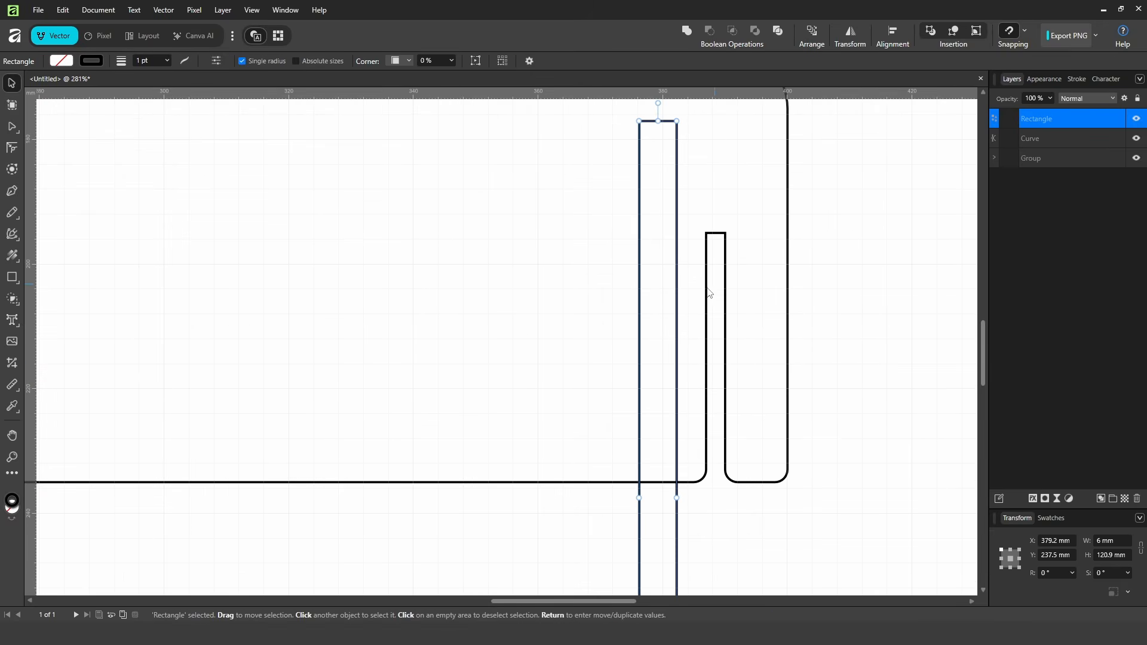
# Move the 6 mm guide rectangle clear of the panel's right end and convert it to curves
pyautogui.moveTo(679, 296); pyautogui.dragTo(630, 269)
pyautogui.moveTo(633, 268); pyautogui.dragTo(727, 259)
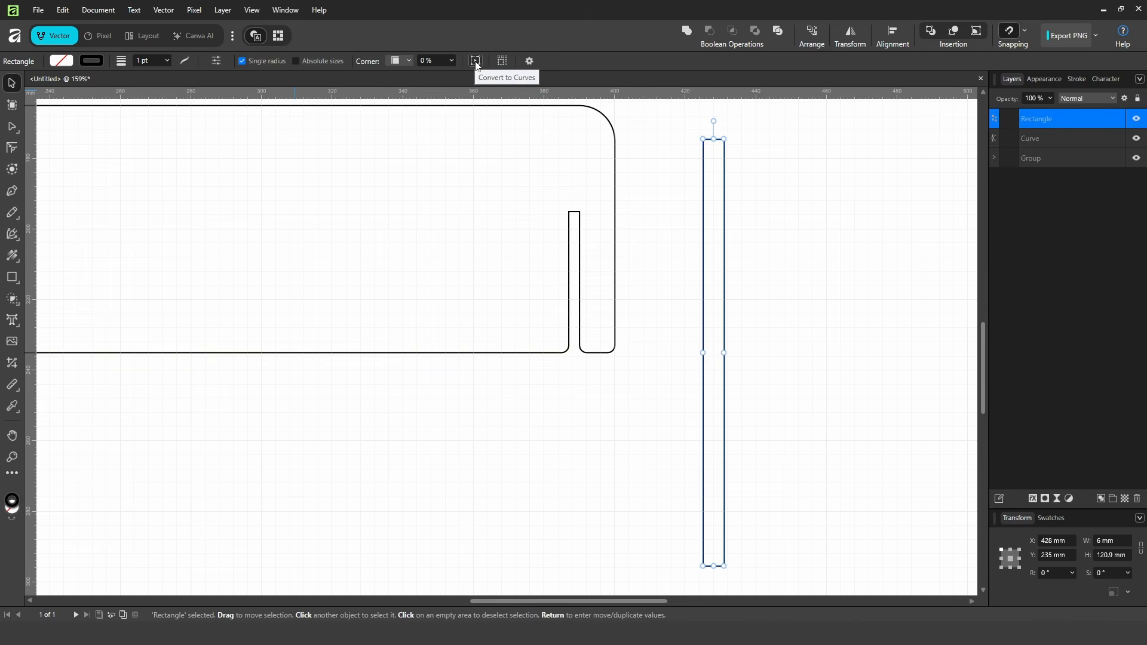
pyautogui.rightClick(724, 206)
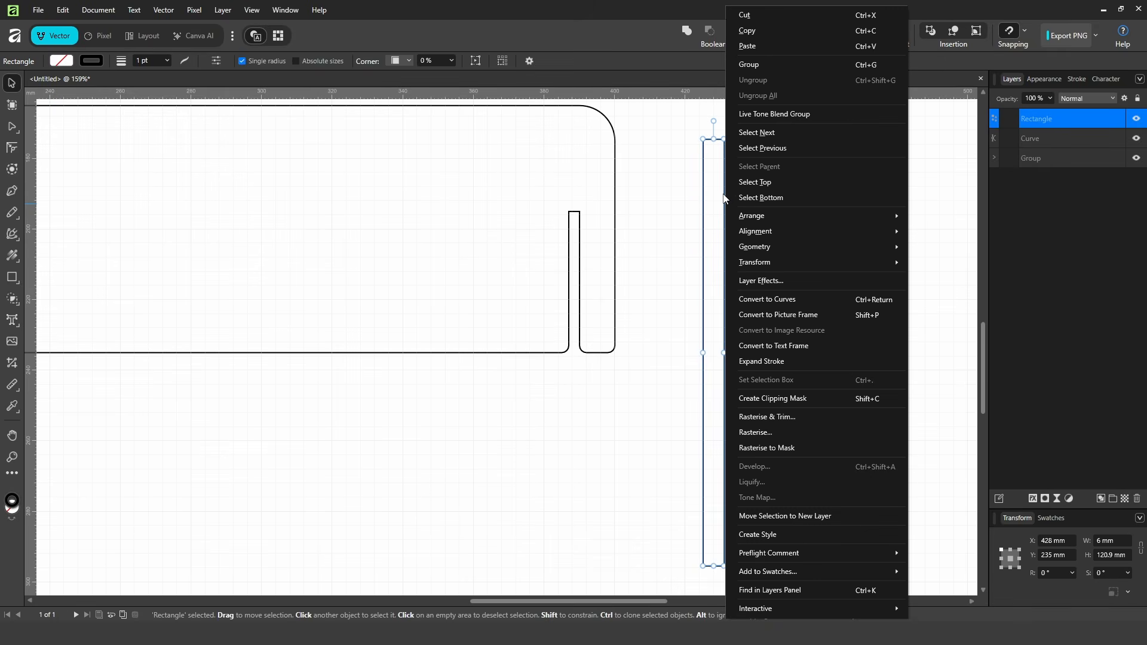
pyautogui.click(759, 299)
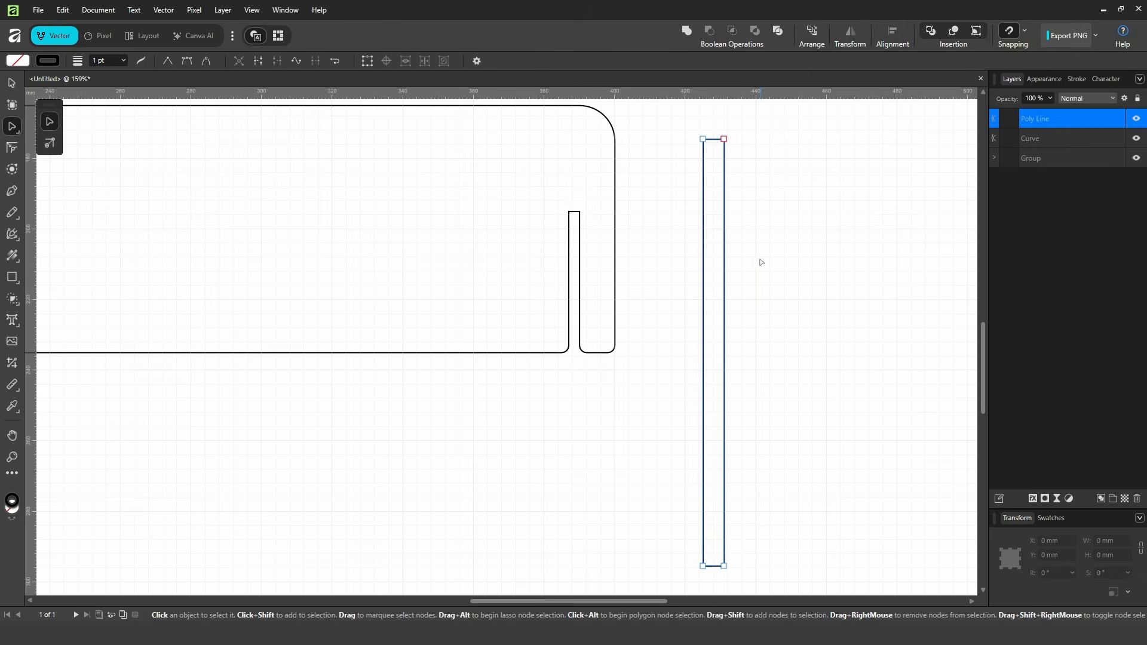
pyautogui.click(11, 83)
pyautogui.click(766, 314)
pyautogui.moveTo(725, 299); pyautogui.dragTo(689, 304)
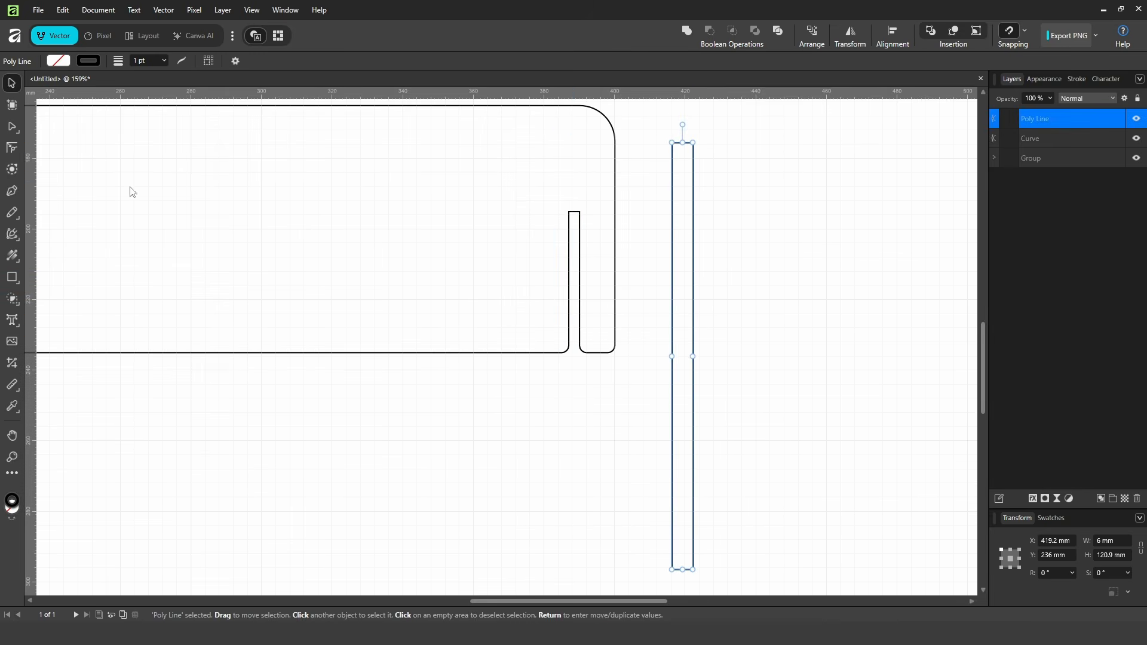
# Select all nodes of the guide shape and snap its top-right corner to the top-right corner of the panel's right slot
pyautogui.click(11, 127)
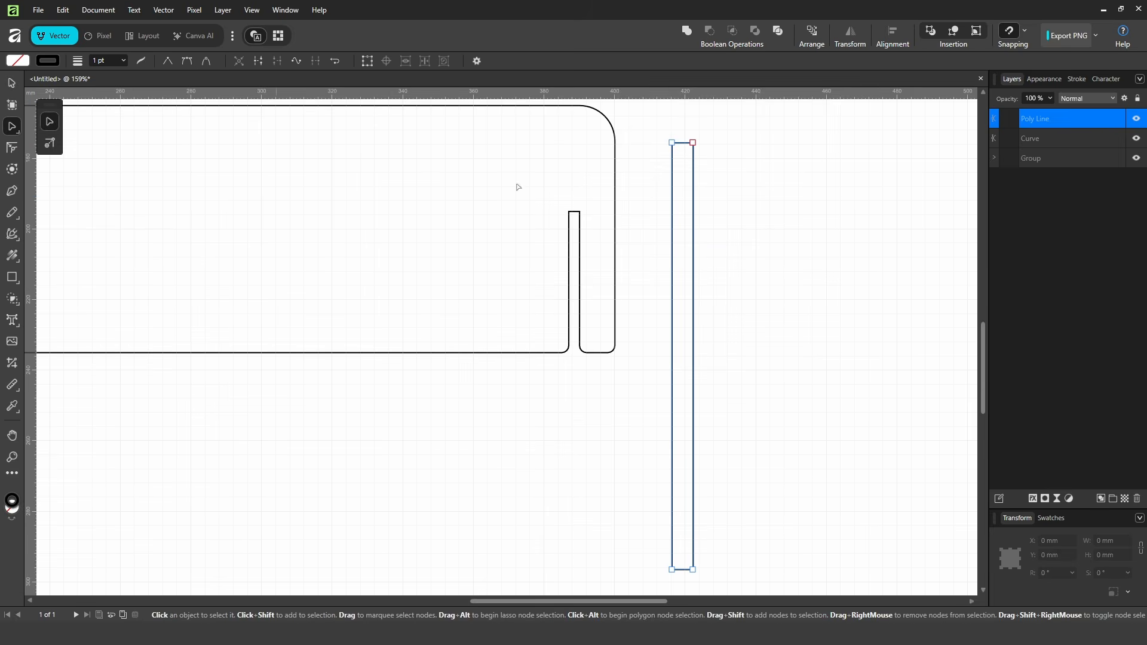
pyautogui.moveTo(655, 128); pyautogui.dragTo(792, 590)
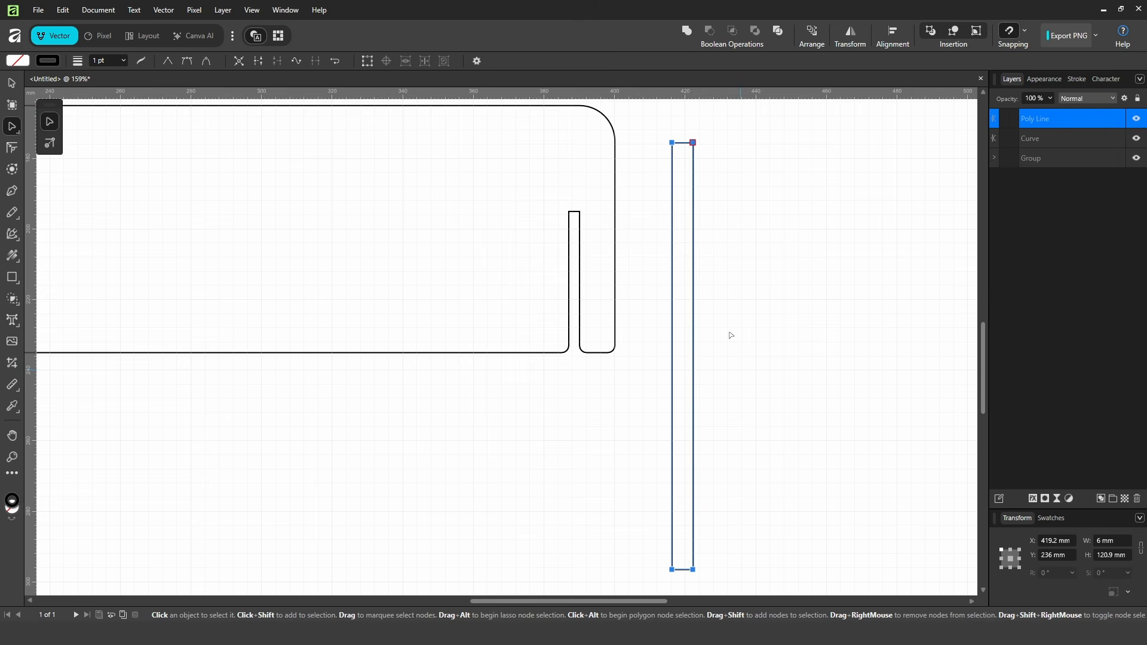
pyautogui.moveTo(693, 144); pyautogui.dragTo(809, 195)
pyautogui.hotkey('ctrl', 'space')
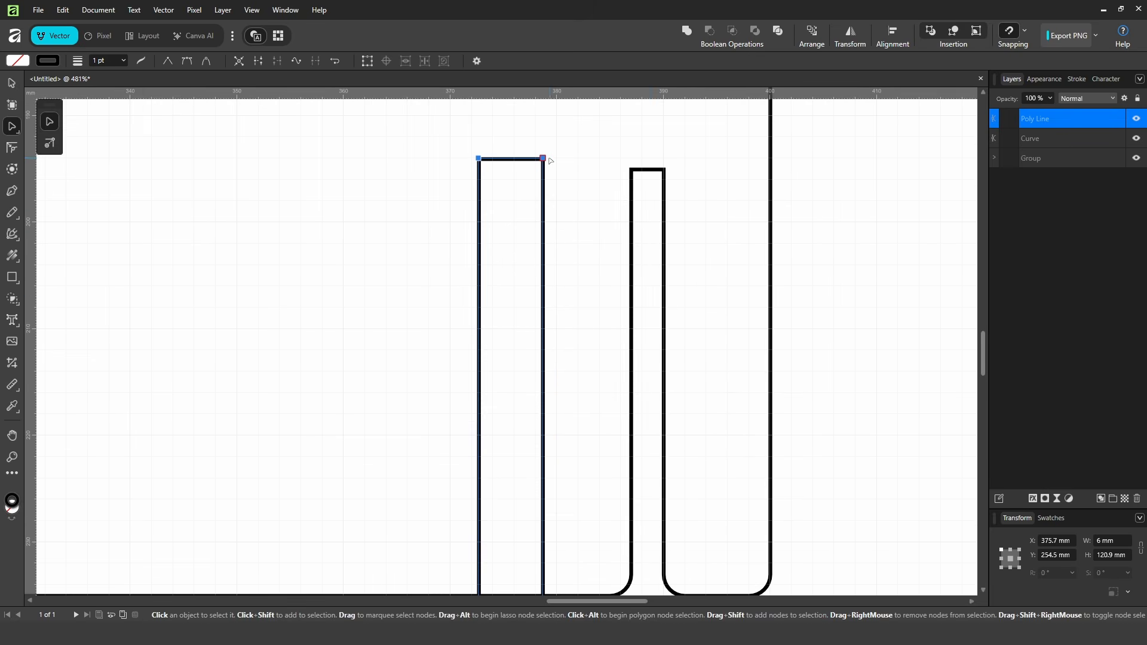
pyautogui.moveTo(543, 159); pyautogui.dragTo(664, 227)
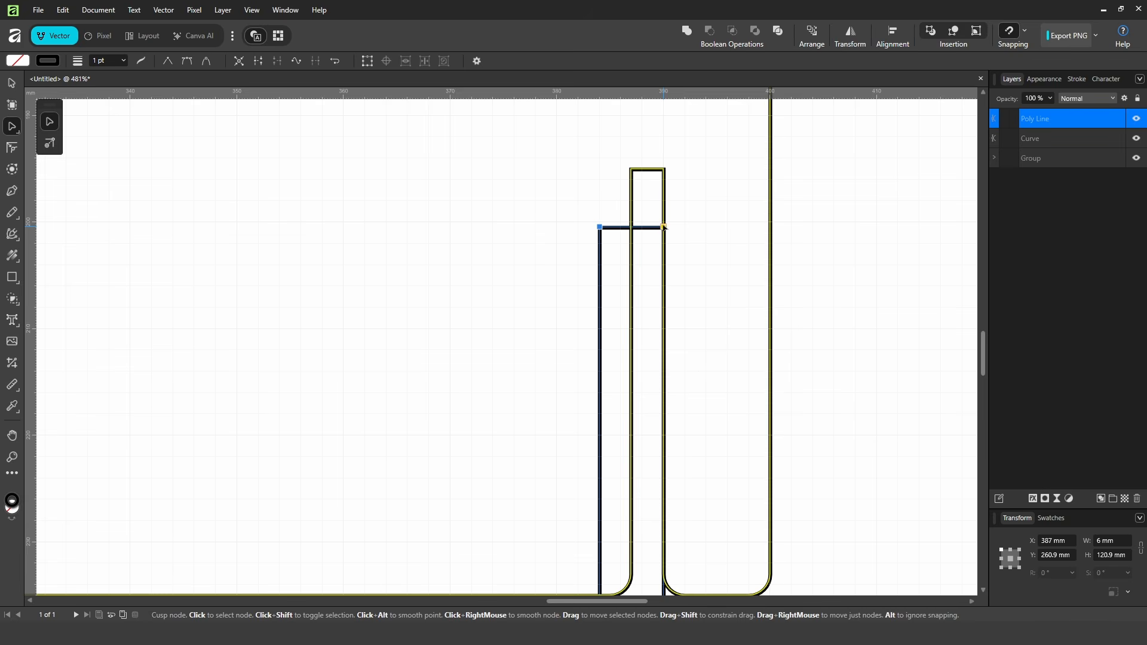
pyautogui.moveTo(664, 228); pyautogui.dragTo(664, 169)
# Select the nodes on the right slot's left side, including the rounded corner, and move them to the guide's left edge
pyautogui.hotkey('ctrl', 'space')
pyautogui.moveTo(813, 216); pyautogui.dragTo(671, 271)
pyautogui.hotkey('ctrl', 'space')
pyautogui.moveTo(804, 315); pyautogui.dragTo(722, 359)
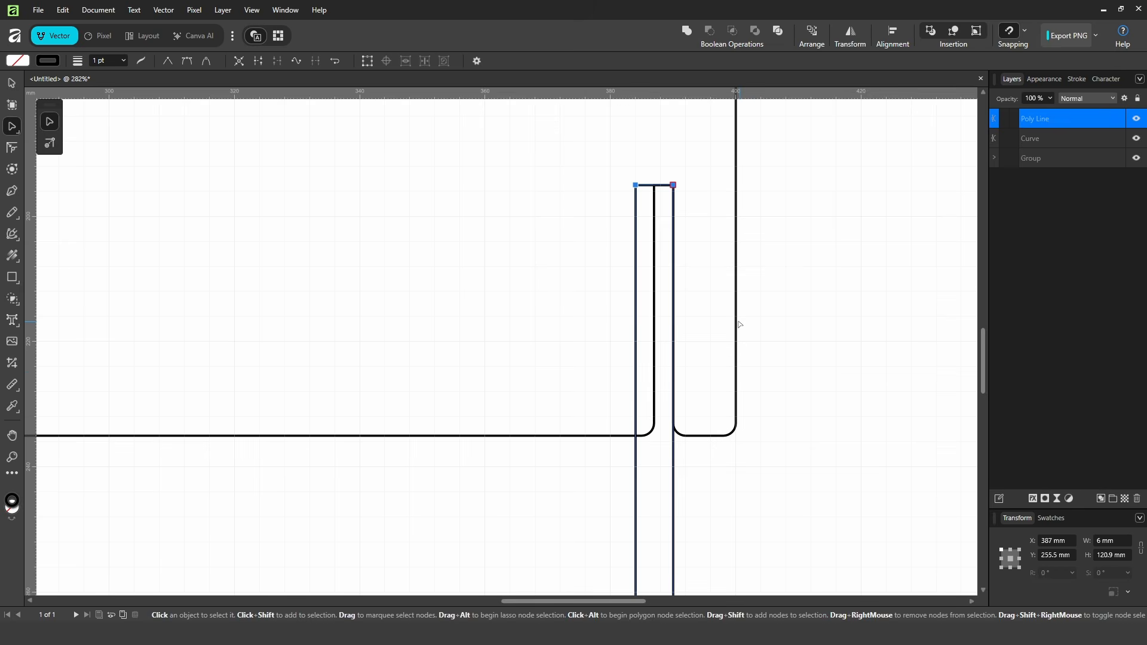
pyautogui.click(739, 325)
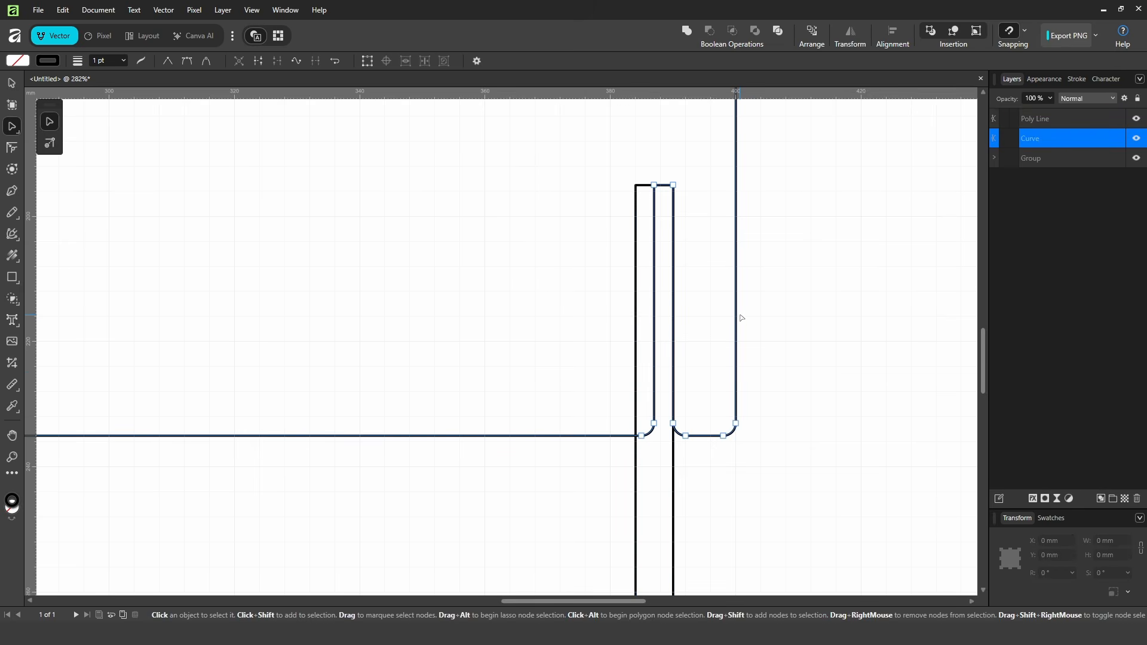
pyautogui.moveTo(575, 139); pyautogui.dragTo(664, 441)
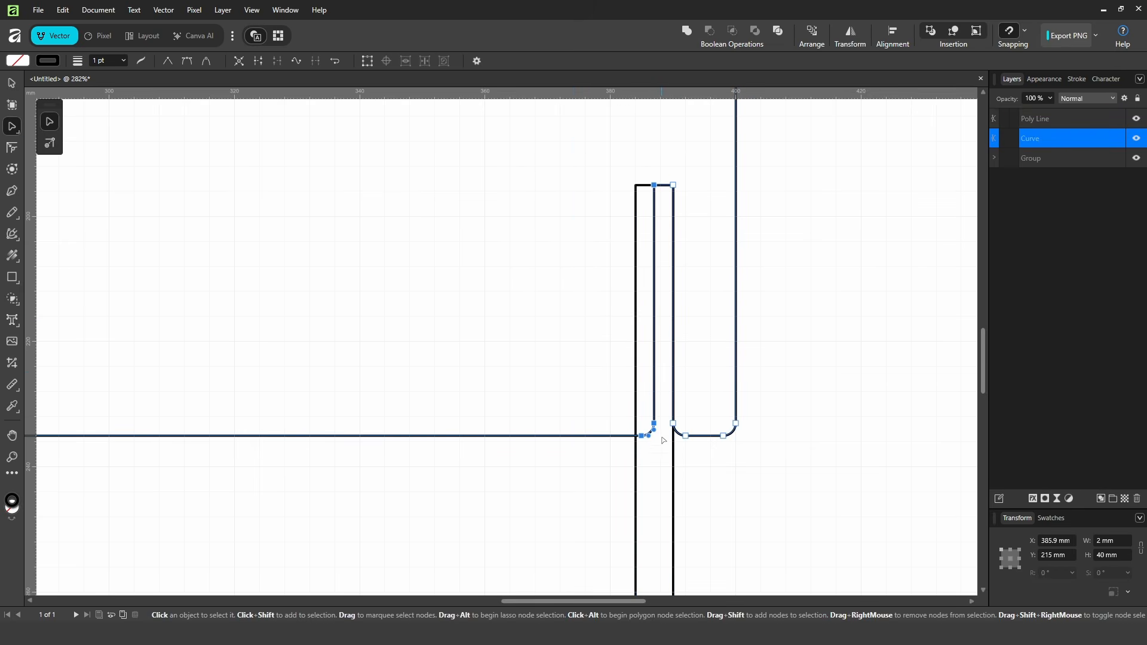
pyautogui.moveTo(654, 185); pyautogui.dragTo(639, 184)
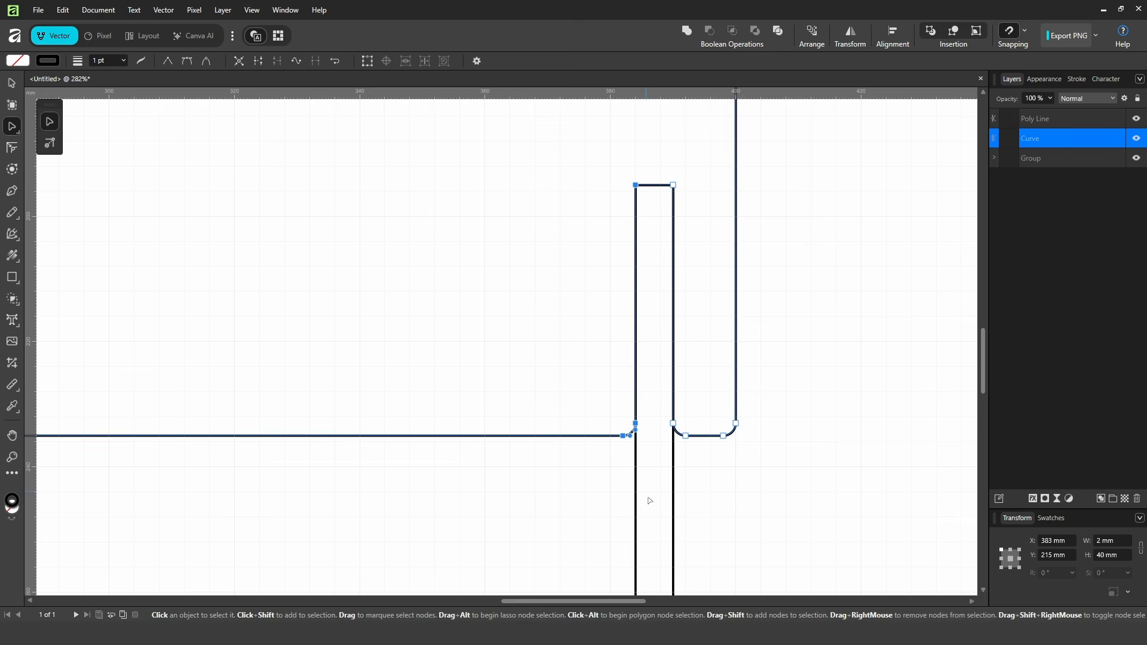
# Move the 6 mm guide shape beside the panel's left slot
pyautogui.scroll(-5, 650, 500)
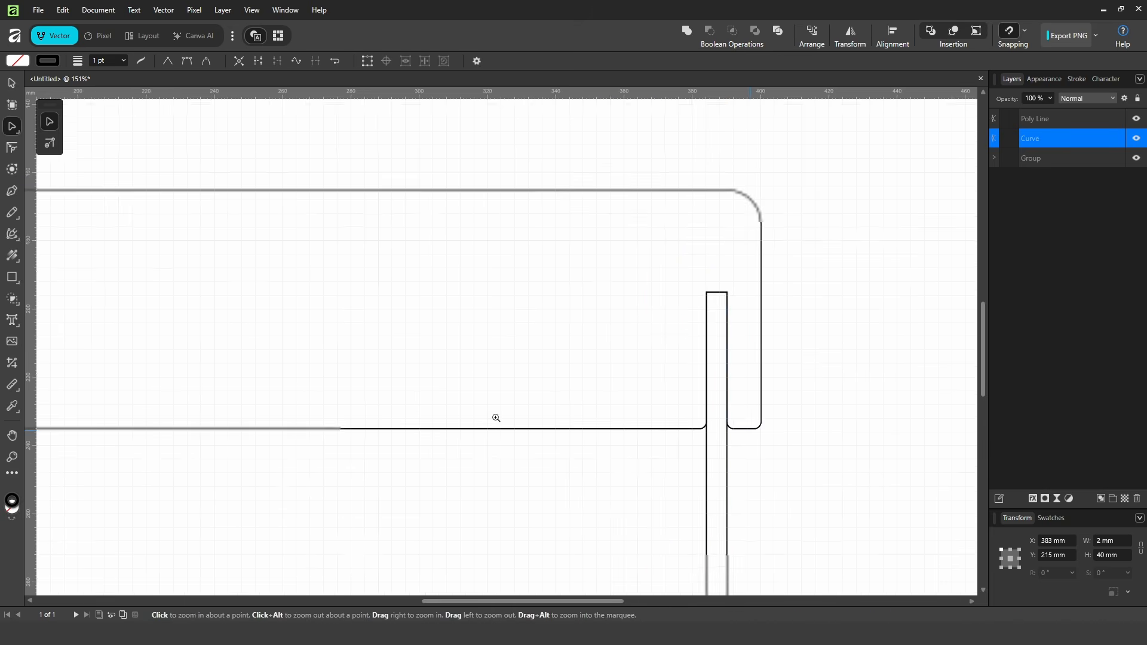
pyautogui.click(12, 83)
pyautogui.moveTo(852, 367); pyautogui.dragTo(334, 368)
pyautogui.click(489, 261)
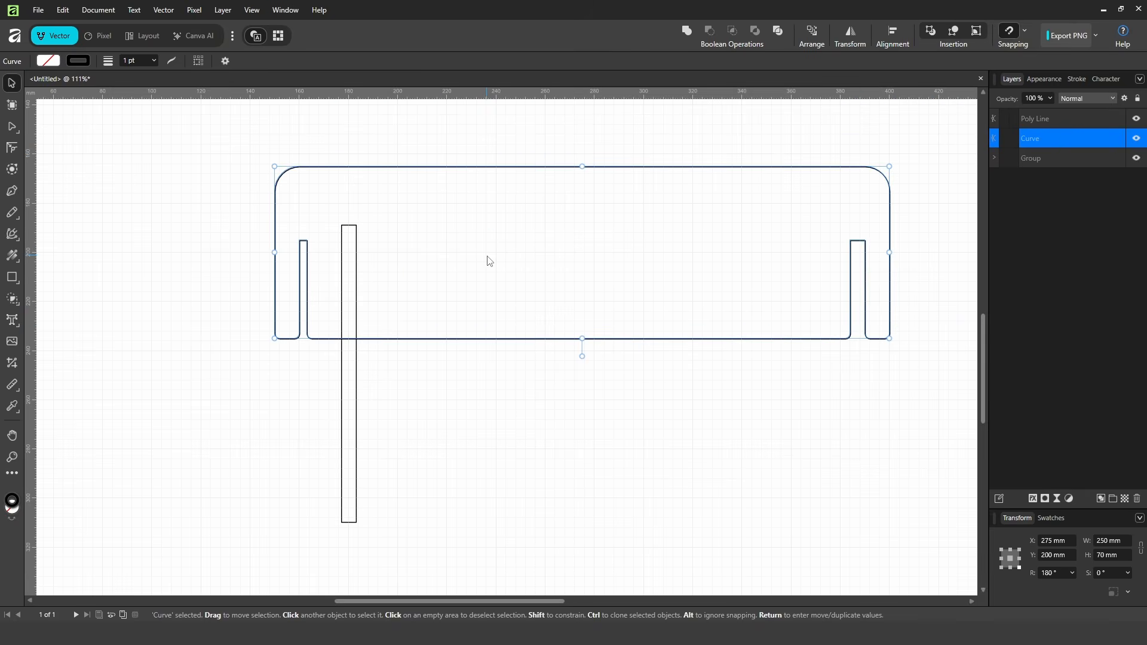
# Select all nodes of the guide shape and snap its top-left corner to the top-left corner of the panel's left slot
pyautogui.scroll(4, 442, 223)
pyautogui.click(391, 262)
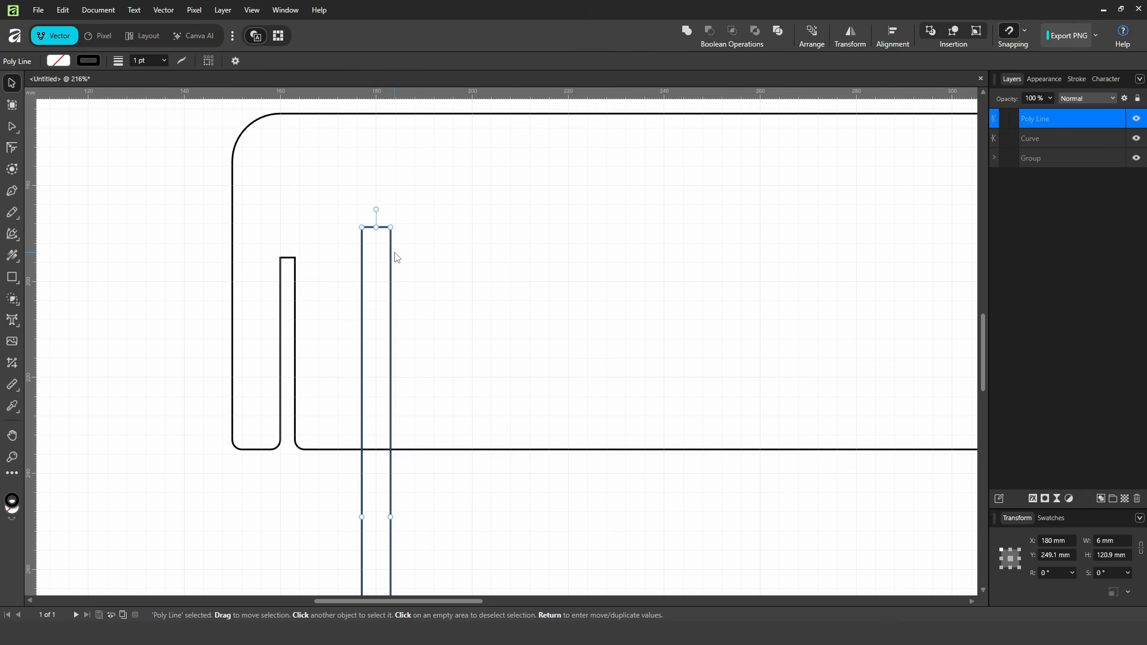
pyautogui.press('a')
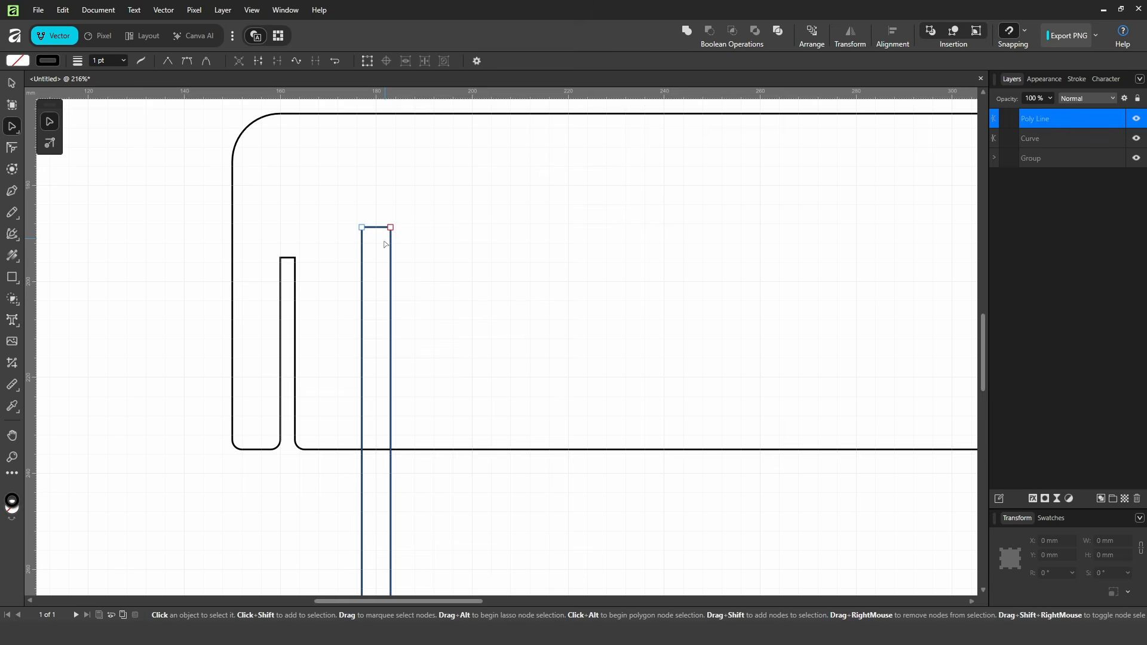
pyautogui.moveTo(515, 284); pyautogui.dragTo(254, 281)
pyautogui.moveTo(533, 374); pyautogui.dragTo(479, 216)
pyautogui.moveTo(480, 216); pyautogui.dragTo(484, 259)
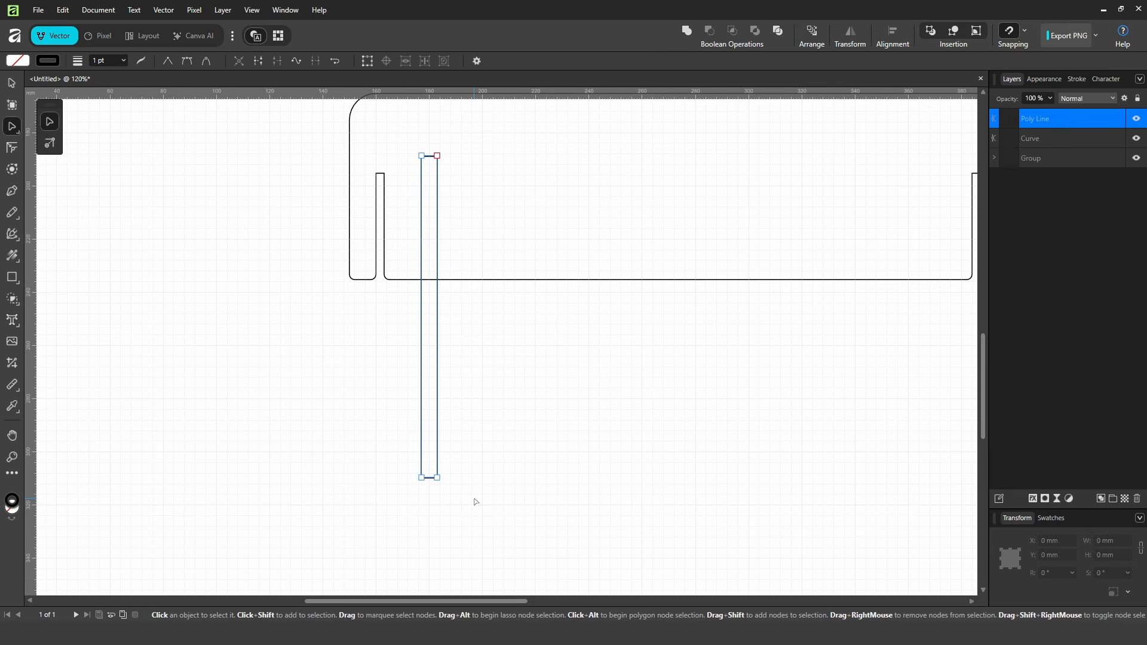
pyautogui.moveTo(474, 499); pyautogui.dragTo(341, 425)
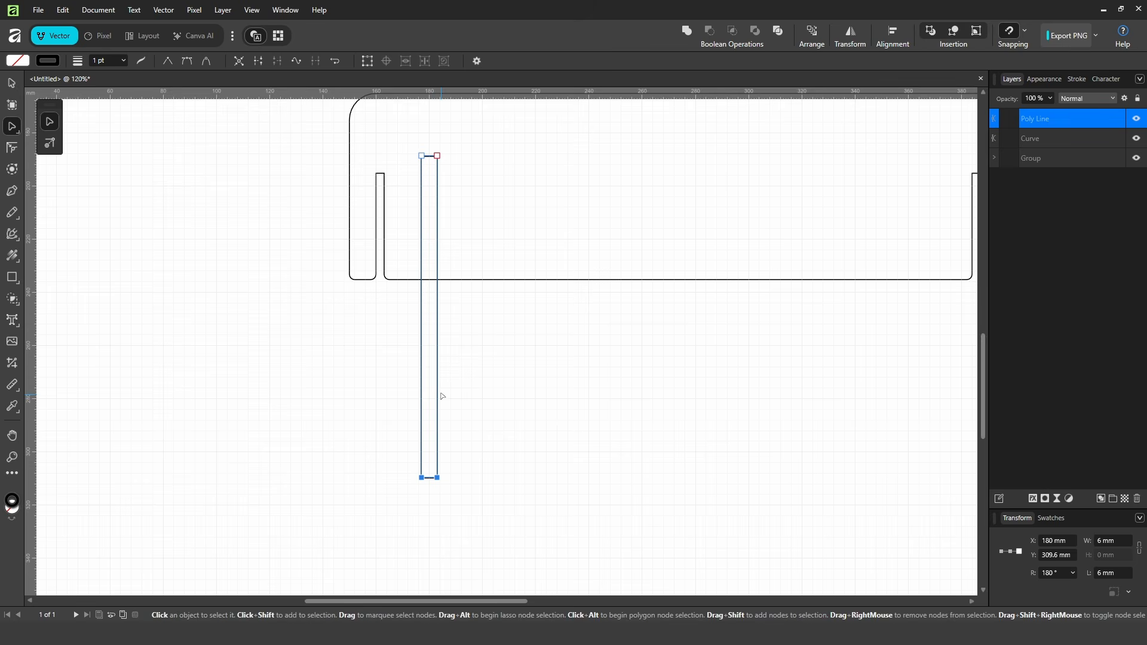
pyautogui.click(441, 393)
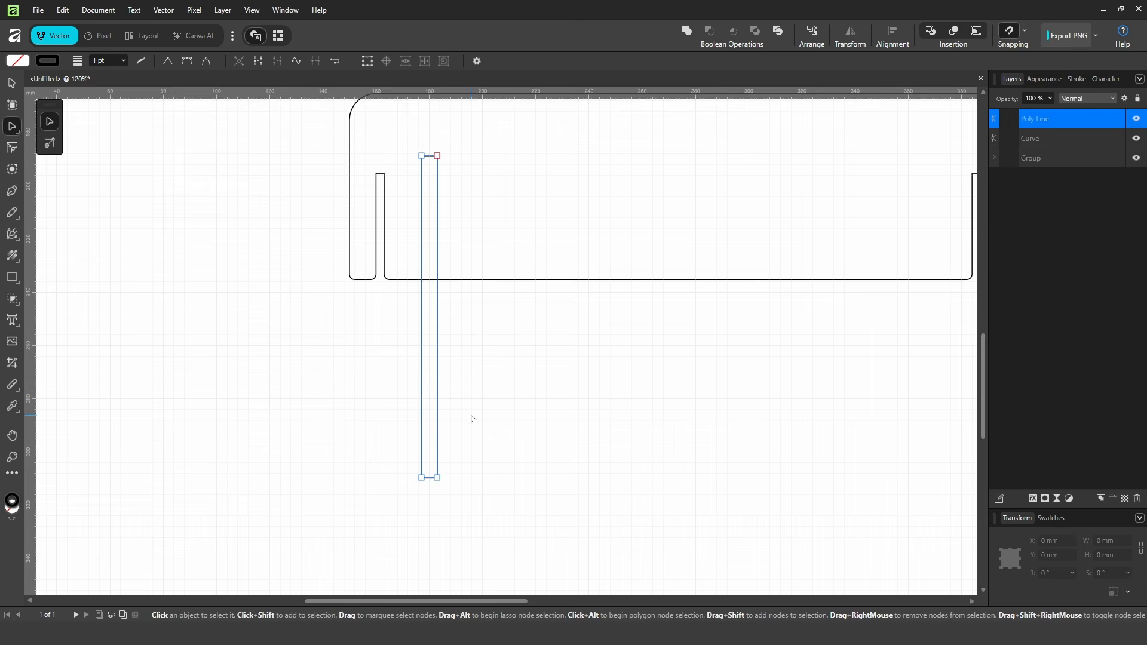
pyautogui.hotkey('ctrl', 'a')
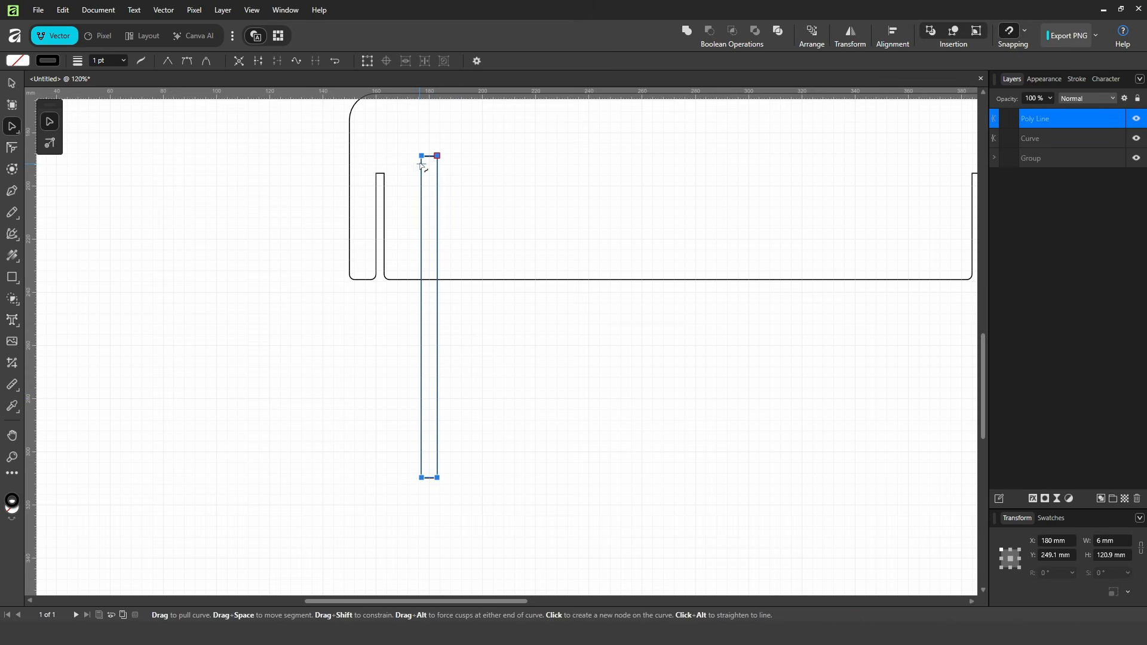
pyautogui.moveTo(422, 156); pyautogui.dragTo(376, 173)
pyautogui.click(502, 208)
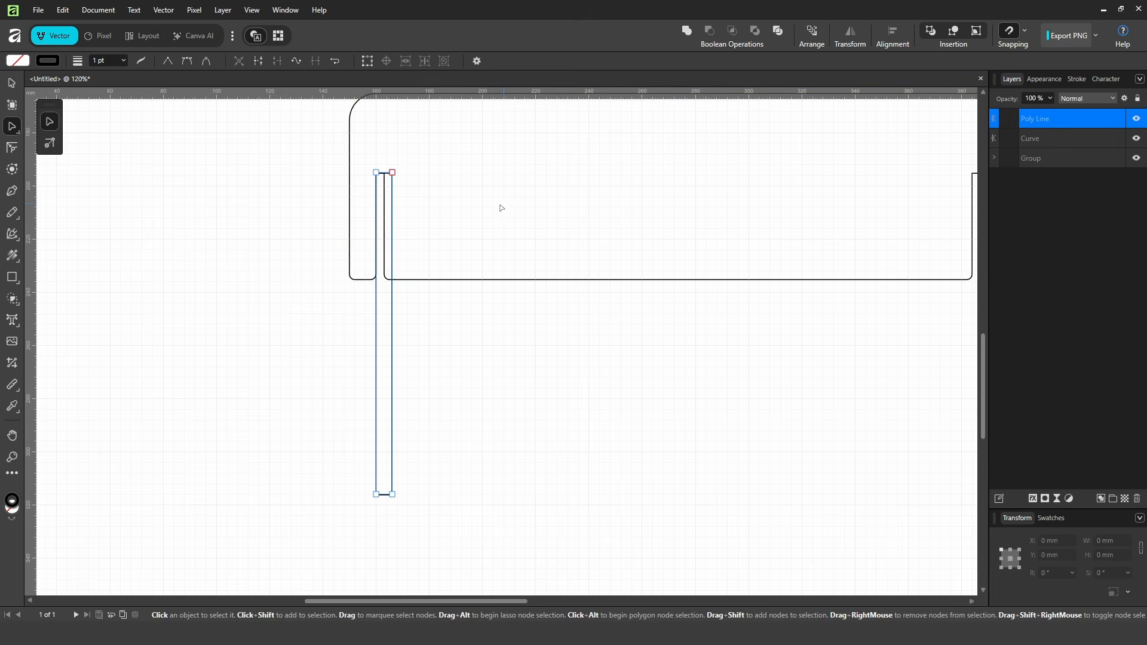
# Select the nodes on the left slot's right side, including the rounded corner, and move them to the guide's right edge
pyautogui.click(349, 140)
pyautogui.click(12, 83)
pyautogui.moveTo(536, 234); pyautogui.dragTo(490, 312)
pyautogui.hotkey('ctrl', 'z')
pyautogui.hotkey('ctrl', 'space')
pyautogui.moveTo(363, 222); pyautogui.dragTo(526, 286)
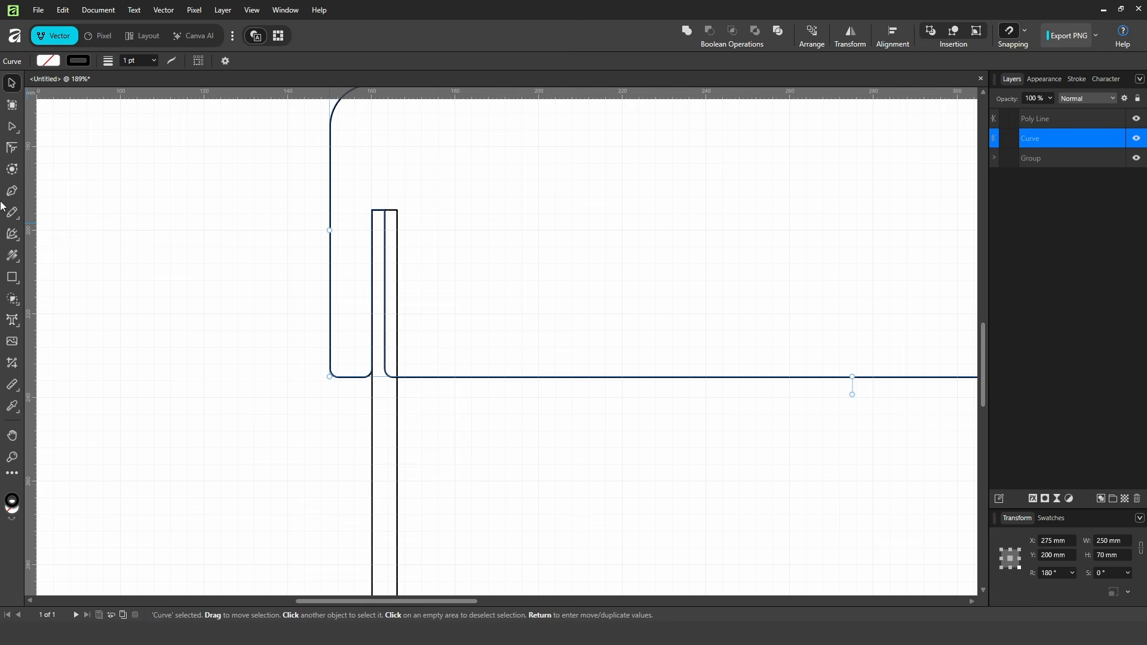
pyautogui.click(12, 127)
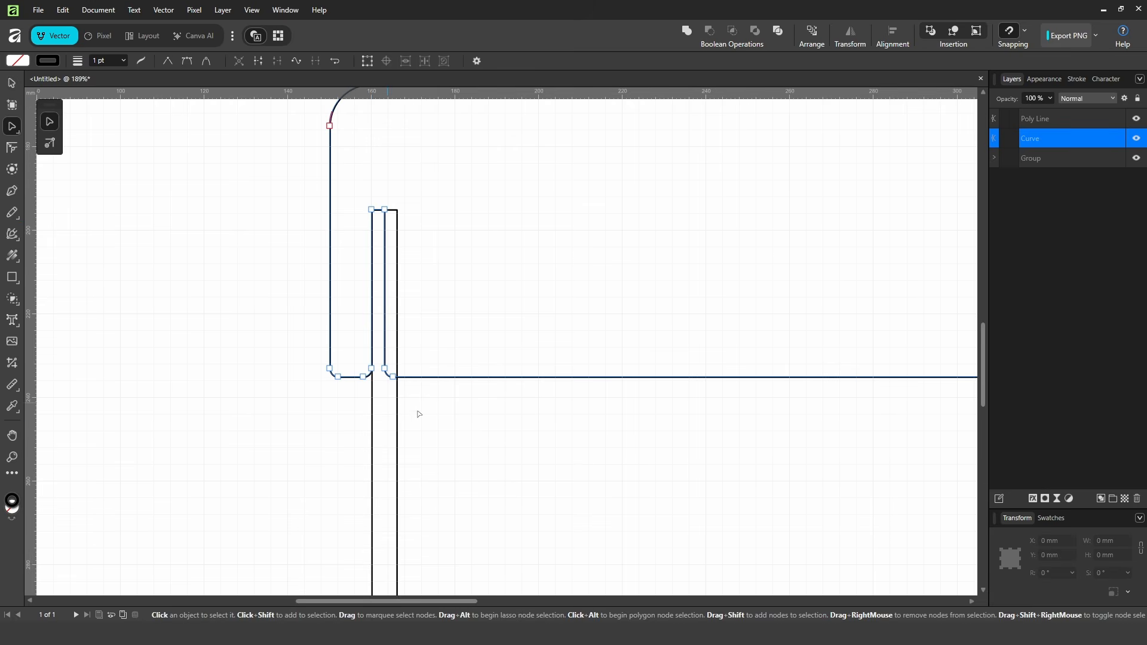
pyautogui.moveTo(443, 422); pyautogui.dragTo(399, 211)
# Move the guide shape out of the panel and delete it
pyautogui.moveTo(693, 336)
pyautogui.mouseDown()
pyautogui.moveTo(405, 302)
pyautogui.moveTo(216, 298)
pyautogui.mouseUp()
pyautogui.click(11, 83)
pyautogui.moveTo(332, 374); pyautogui.dragTo(256, 402)
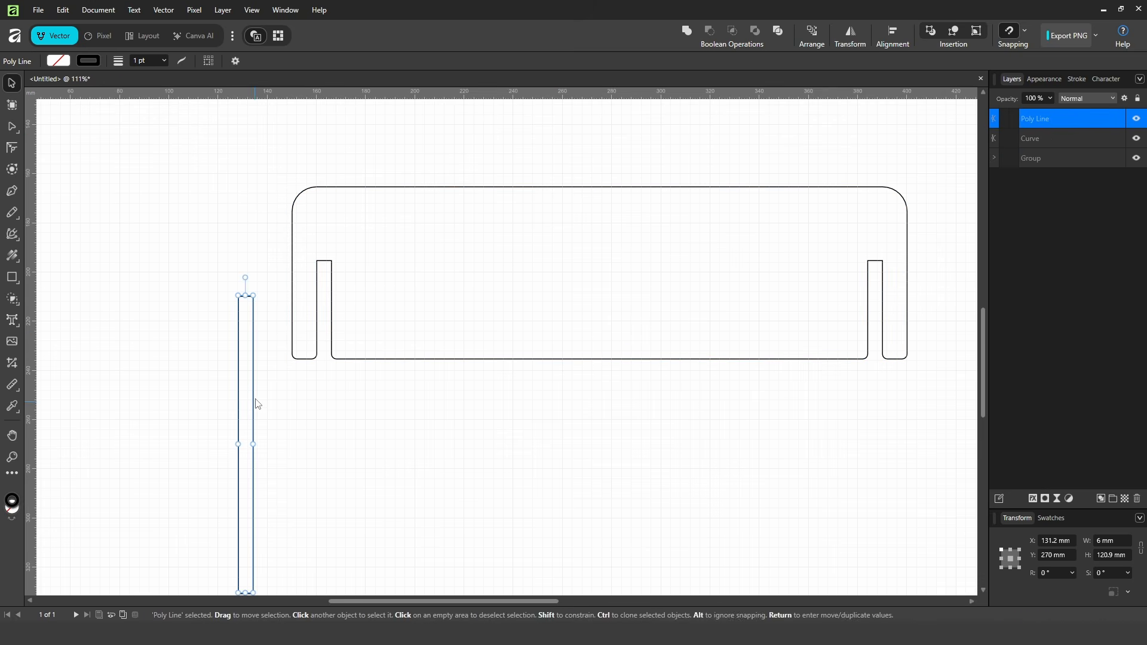
pyautogui.press('Delete')
pyautogui.moveTo(706, 461); pyautogui.dragTo(448, 400)
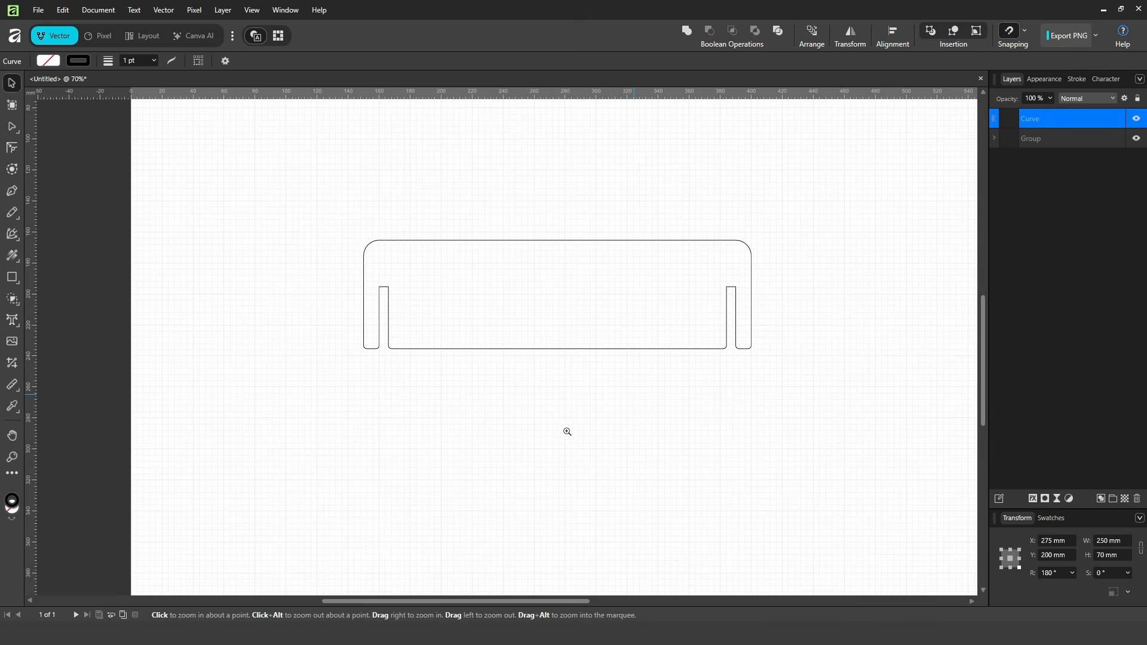
pyautogui.moveTo(586, 445); pyautogui.dragTo(599, 463)
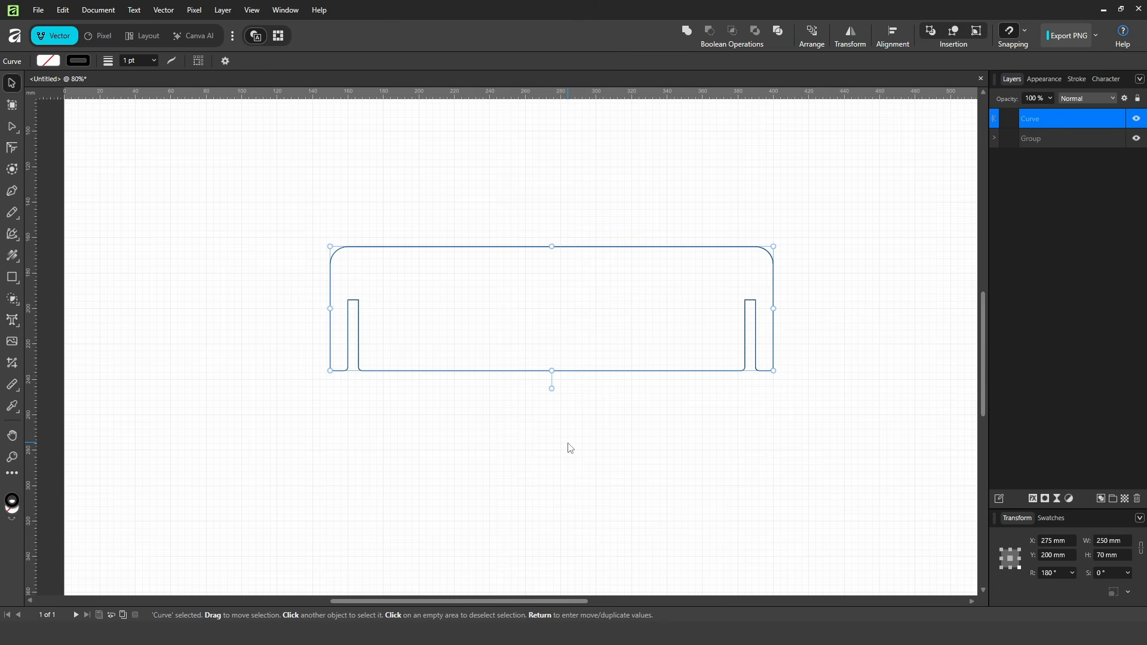